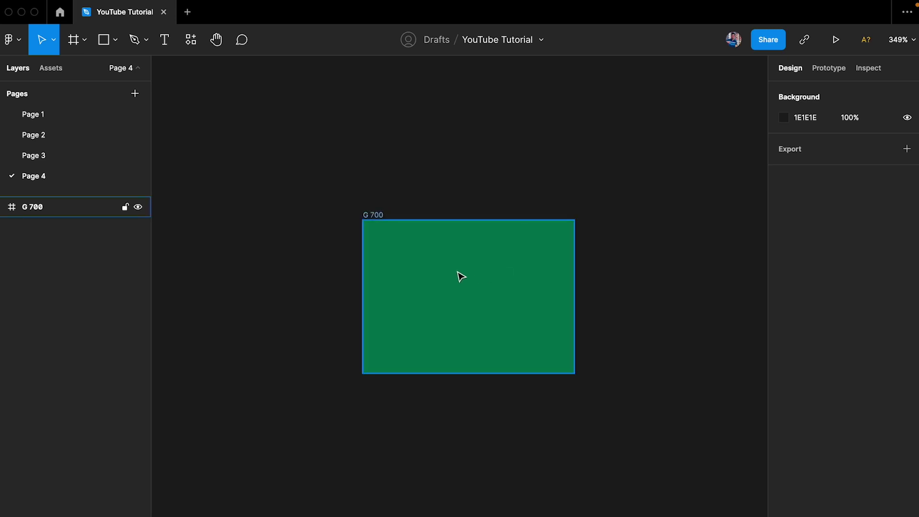
left_click(462, 277)
left_click(548, 178)
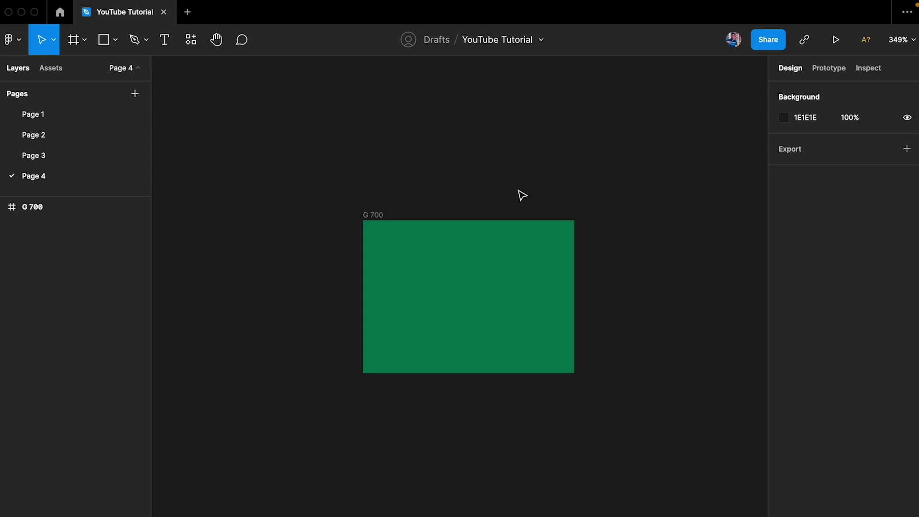
left_click(455, 267)
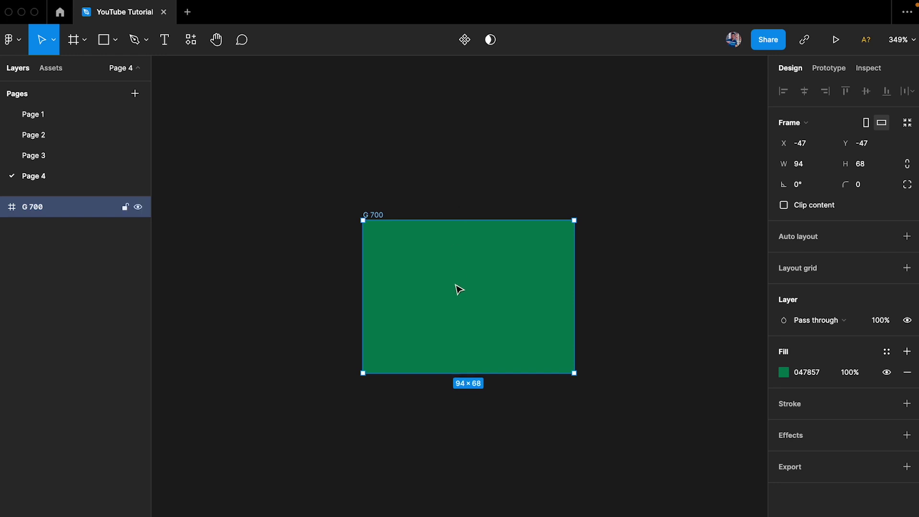
left_click(477, 195)
left_click(465, 267)
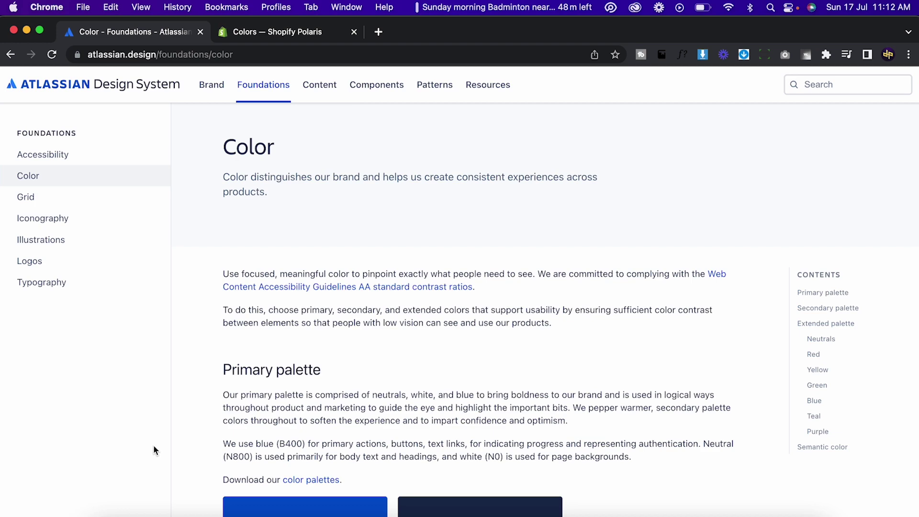
- Switch to Chrome and review the primary and secondary palettes on the Atlassian Design System Color page
scroll(154, 450, "down", 6)
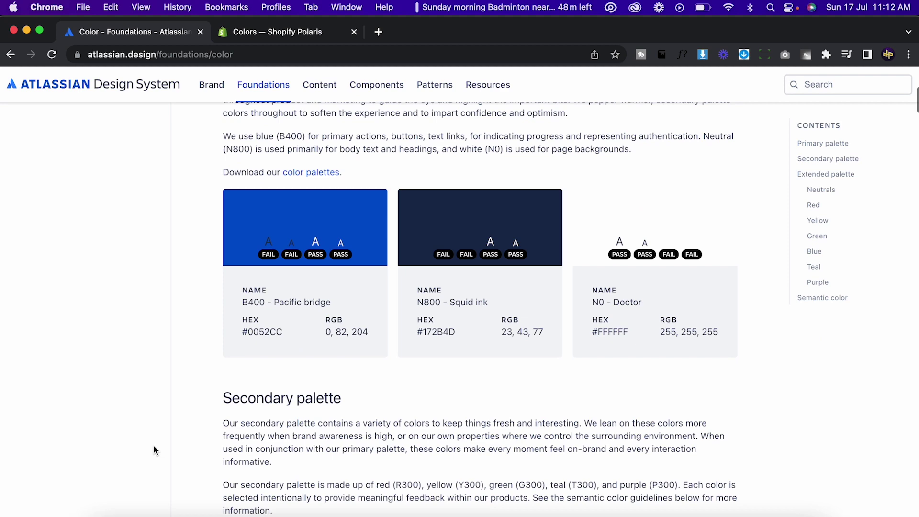
scroll(146, 410, "up", 2)
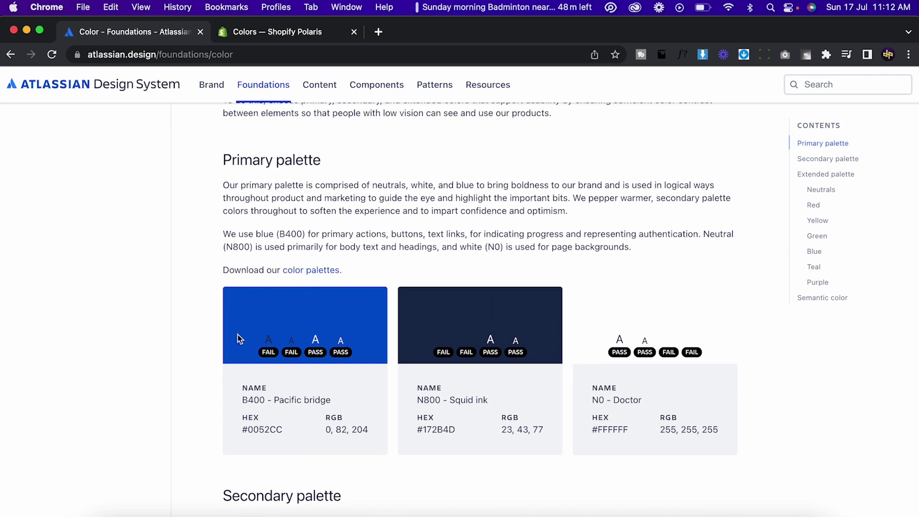
scroll(517, 388, "down", 8)
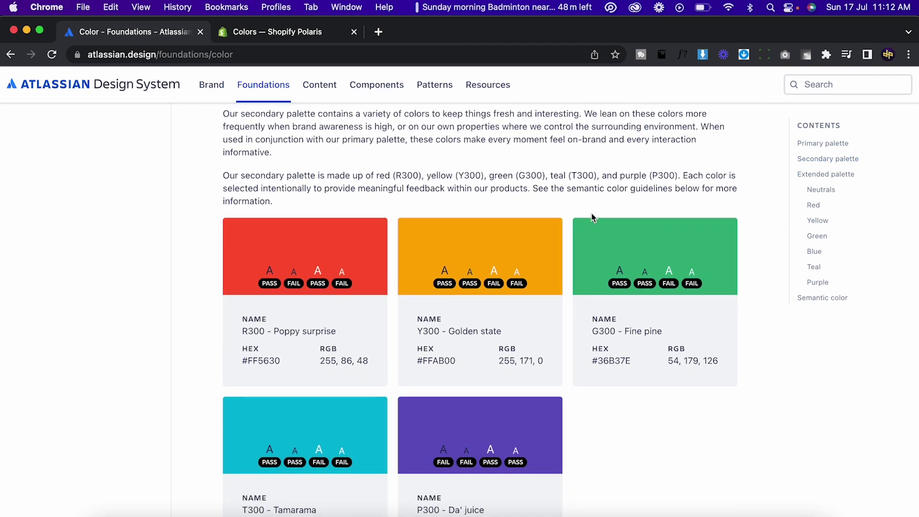
scroll(594, 218, "down", 4)
scroll(594, 218, "up", 3)
scroll(594, 217, "down", 9)
scroll(592, 216, "up", 5)
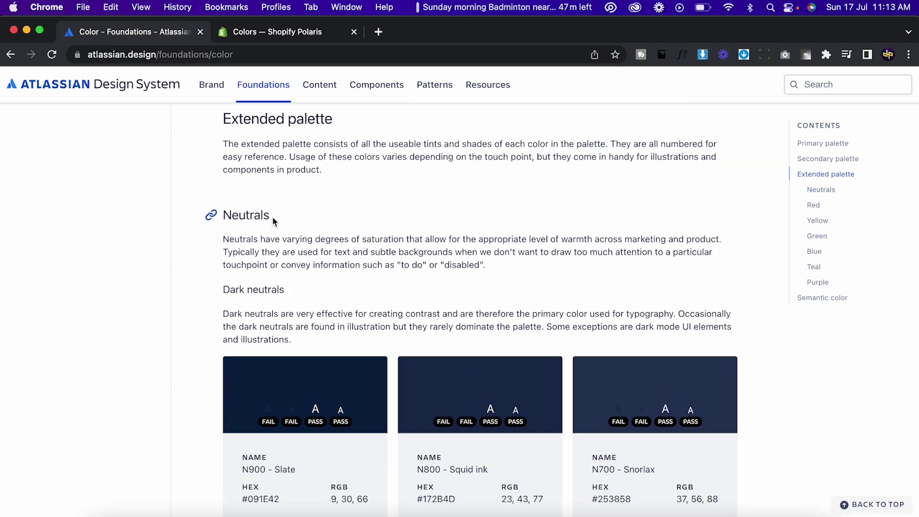
- Examine the names and shade numbering of the dark neutrals and mid-neutrals in Atlassian's extended palette
scroll(298, 288, "down", 3)
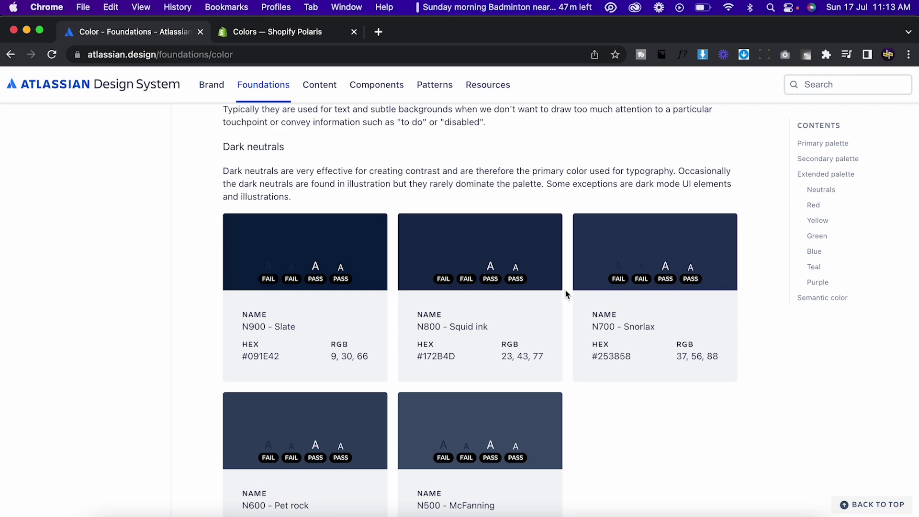
scroll(565, 291, "down", 2)
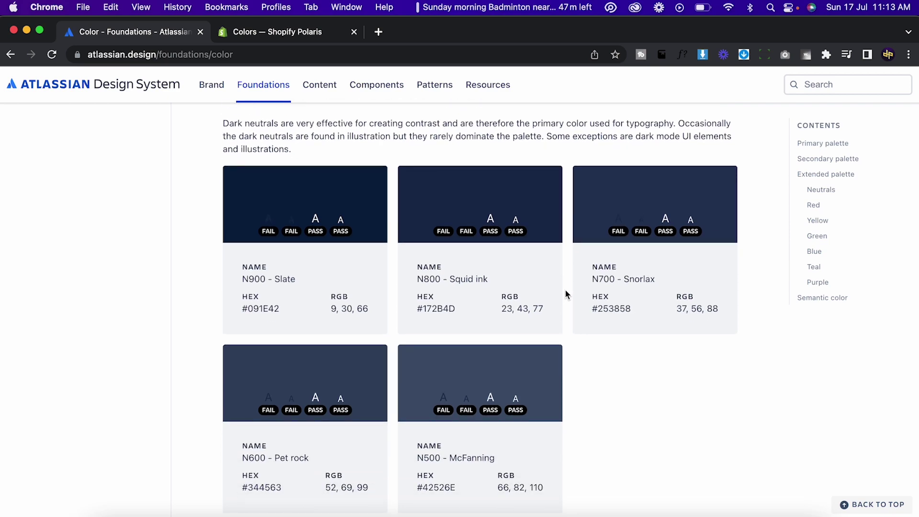
scroll(565, 291, "down", 8)
scroll(565, 290, "up", 7)
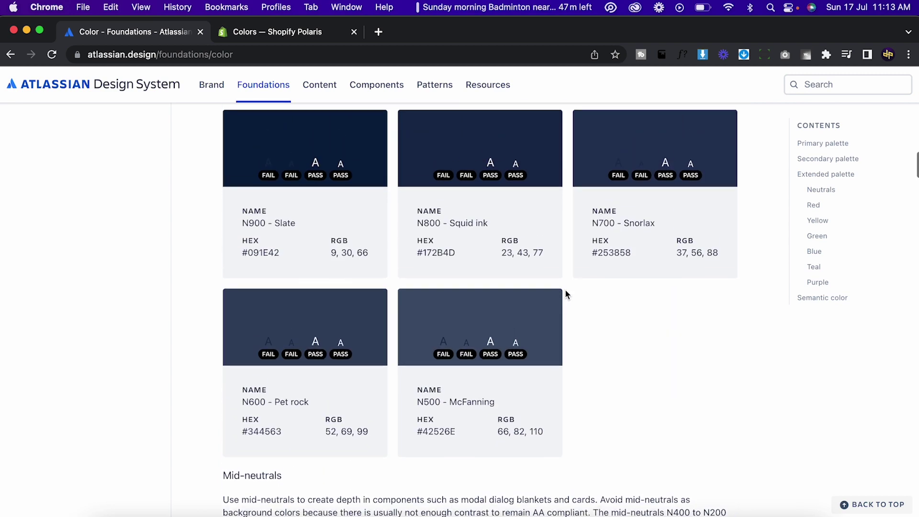
scroll(566, 290, "down", 7)
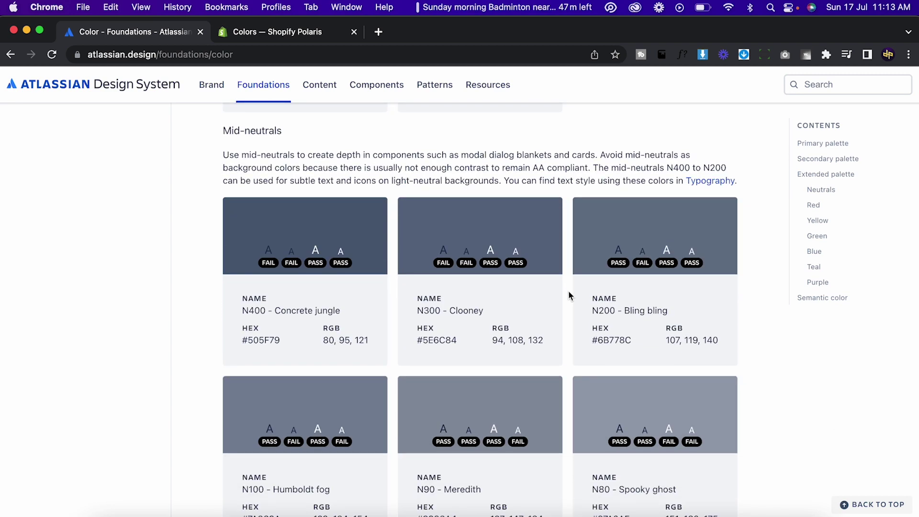
scroll(570, 297, "down", 2)
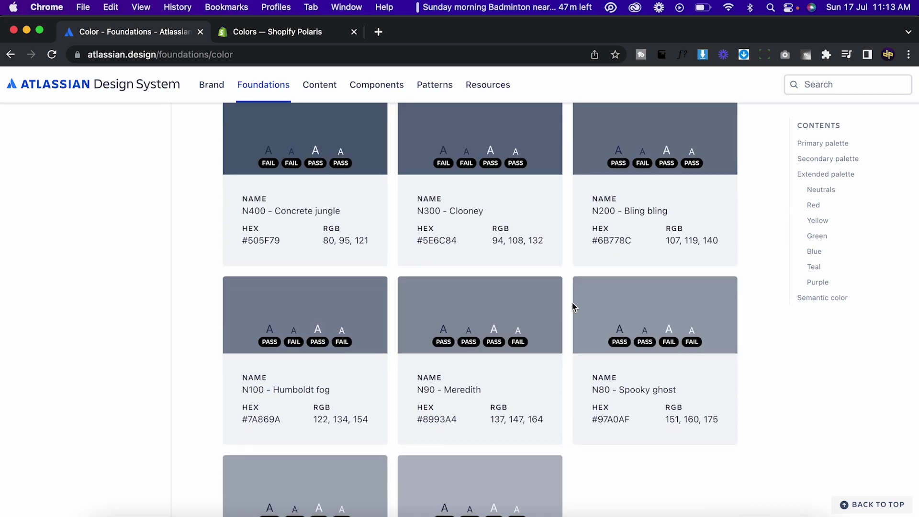
scroll(573, 306, "down", 2)
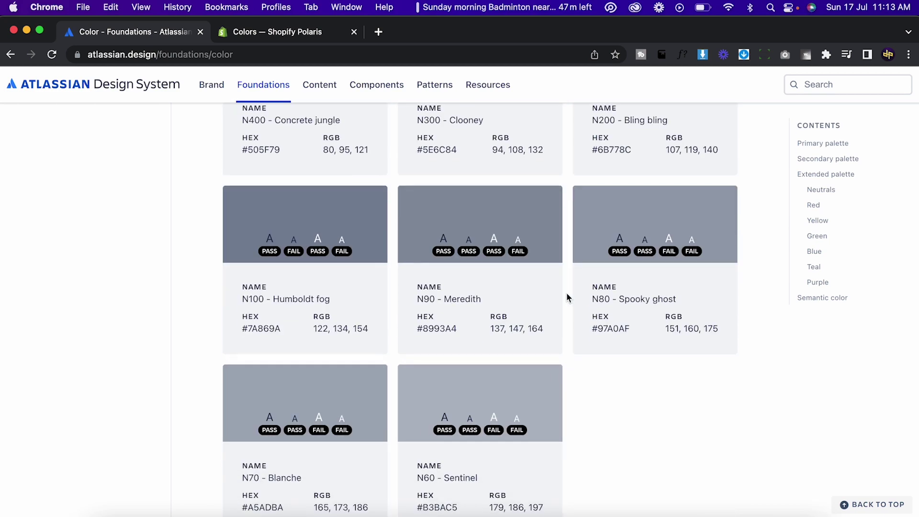
scroll(567, 298, "down", 3)
scroll(567, 298, "up", 1)
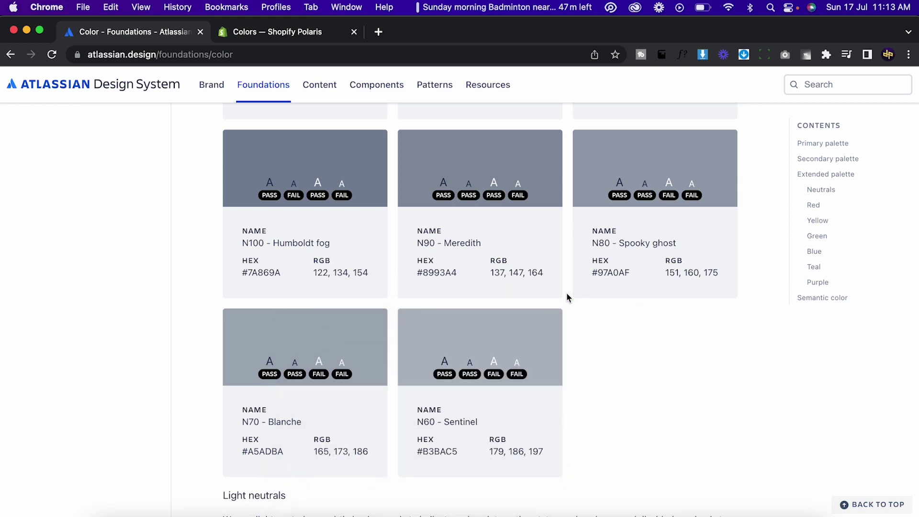
- Review the light neutrals in Atlassian's extended palette and return to the dark neutrals for comparison
scroll(567, 296, "down", 5)
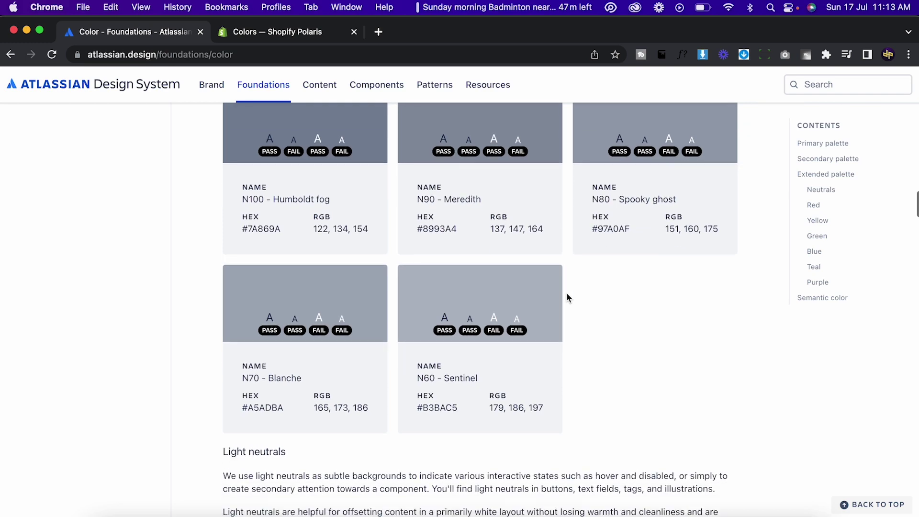
scroll(567, 297, "down", 4)
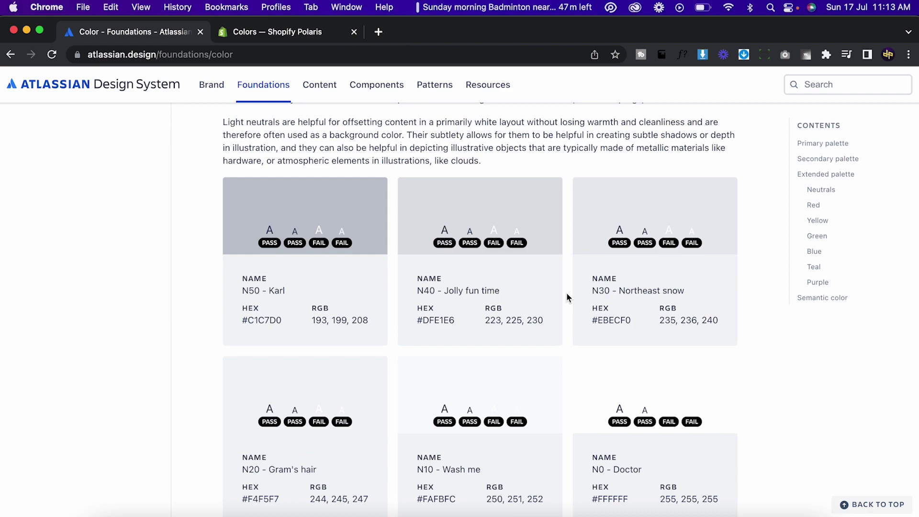
scroll(566, 296, "down", 5)
scroll(567, 296, "up", 4)
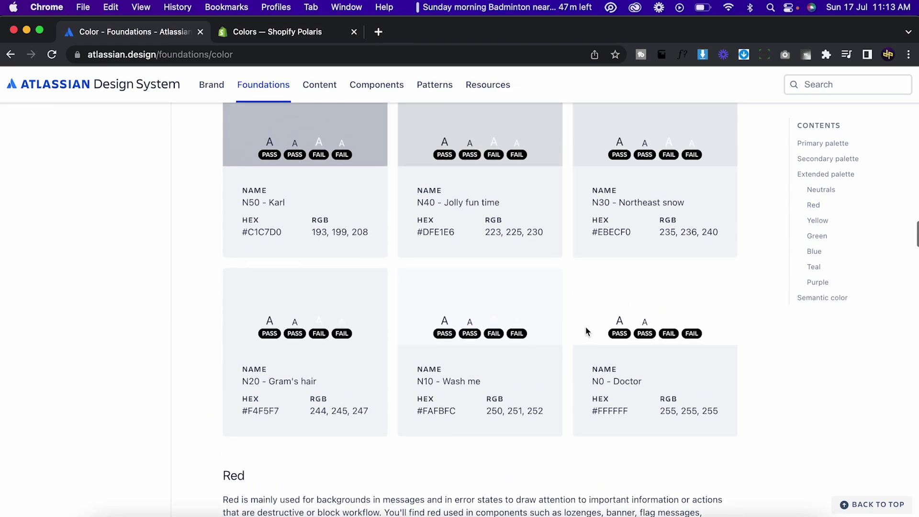
scroll(586, 330, "up", 20)
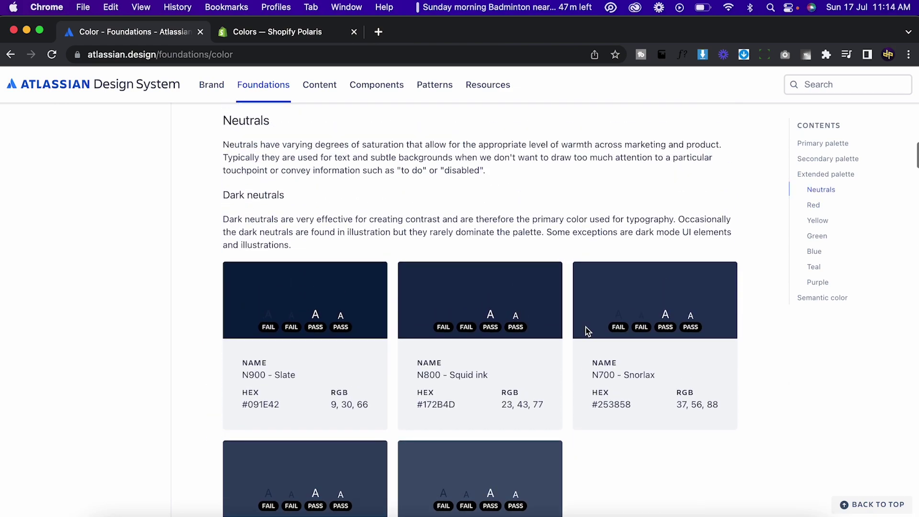
scroll(572, 253, "up", 3)
scroll(571, 254, "down", 3)
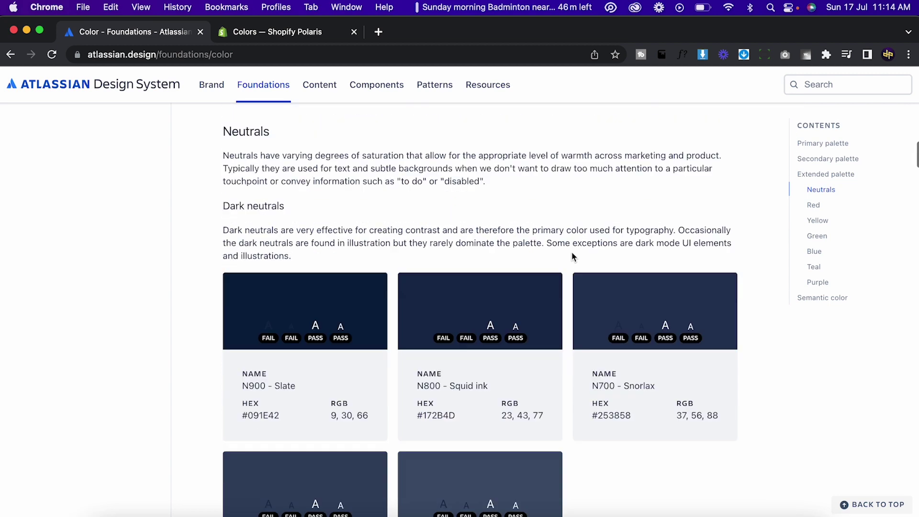
scroll(571, 251, "down", 2)
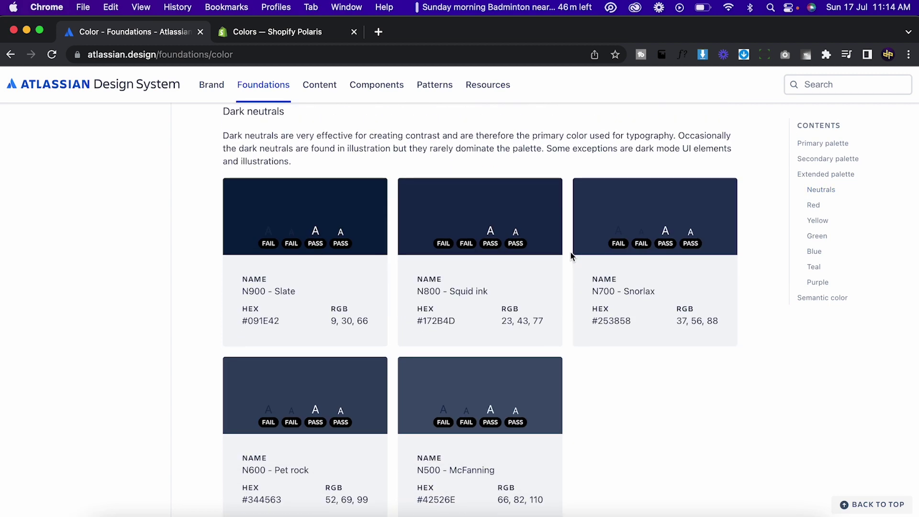
- Examine the shade naming and usage guidance in the extended palette's color sections from Red to Blue
scroll(570, 256, "down", 20)
scroll(571, 256, "down", 4)
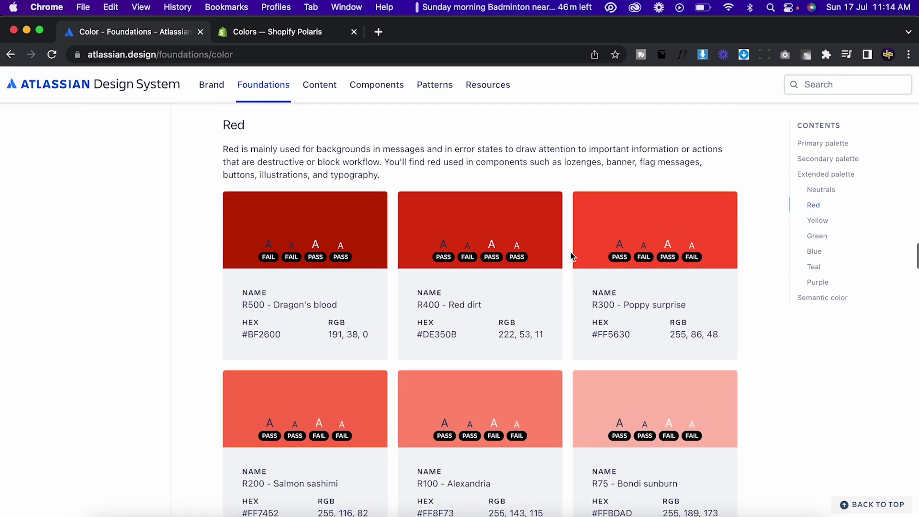
scroll(571, 256, "up", 1)
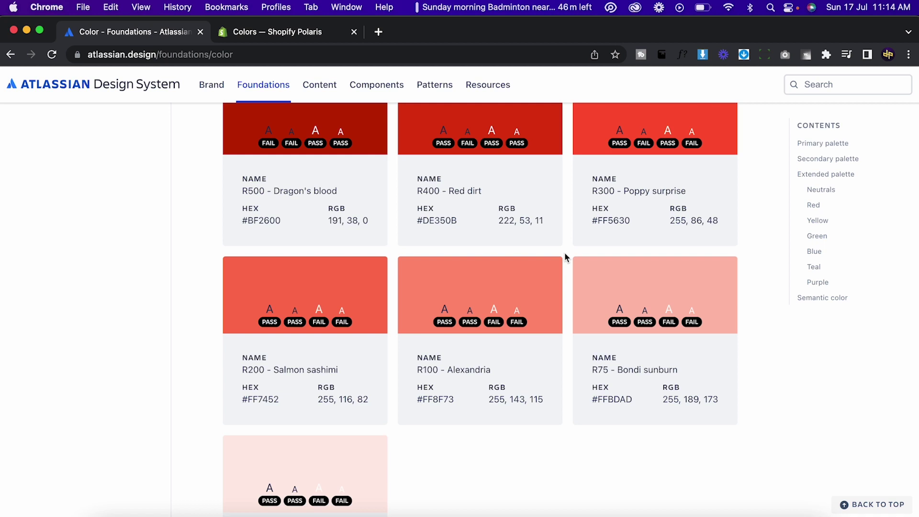
scroll(565, 254, "down", 2)
scroll(564, 253, "up", 2)
scroll(565, 253, "down", 1)
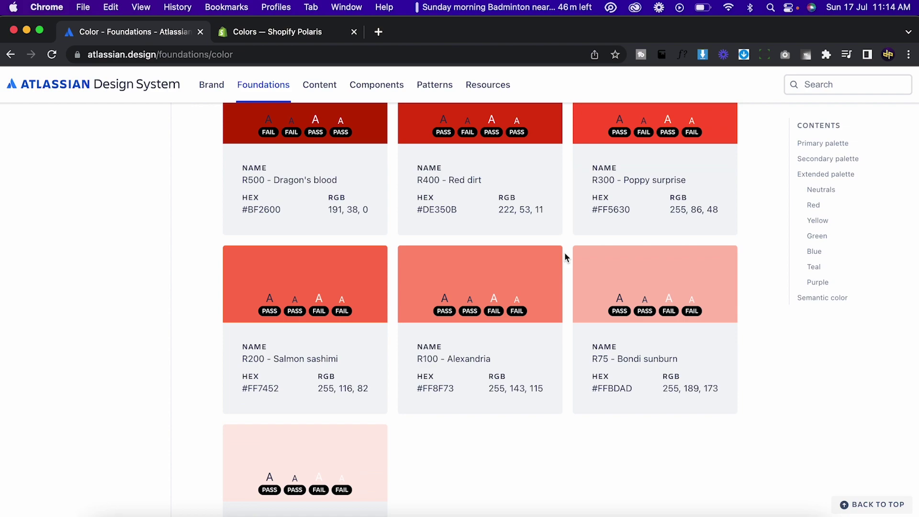
scroll(565, 254, "down", 12)
scroll(565, 254, "down", 15)
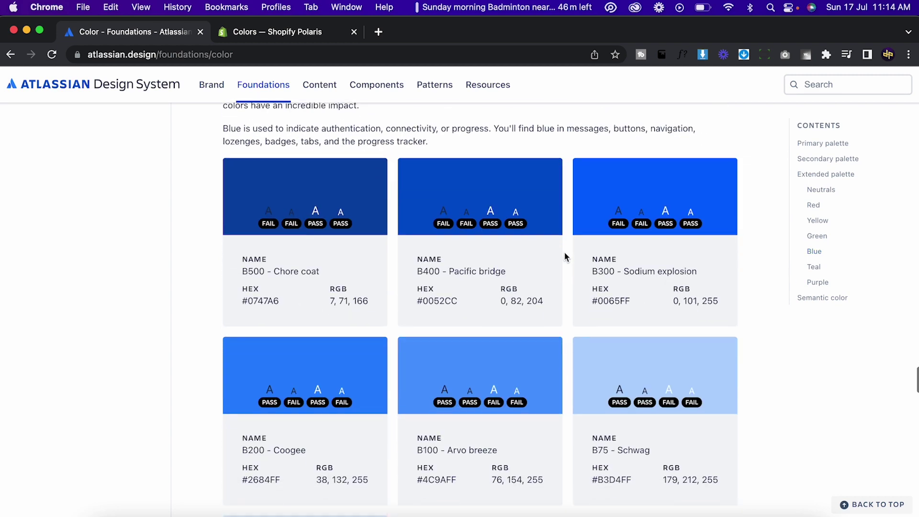
scroll(564, 253, "up", 4)
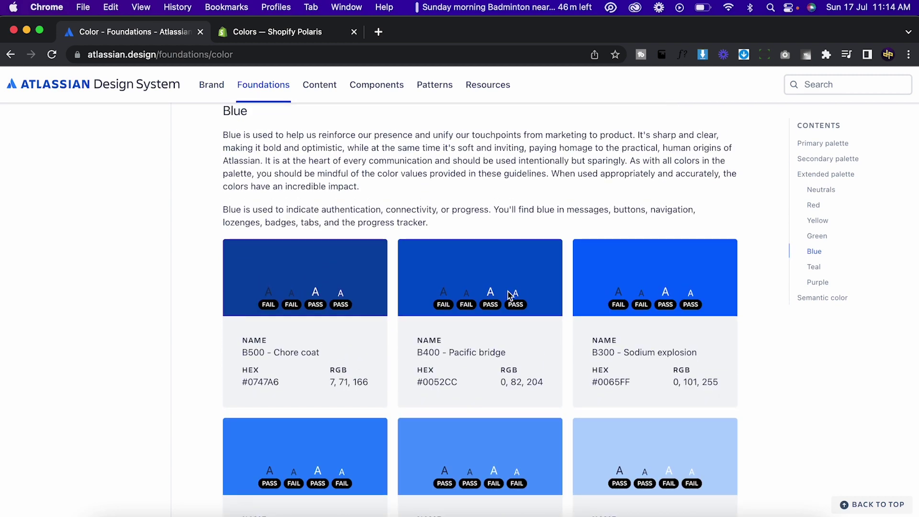
scroll(479, 312, "up", 2)
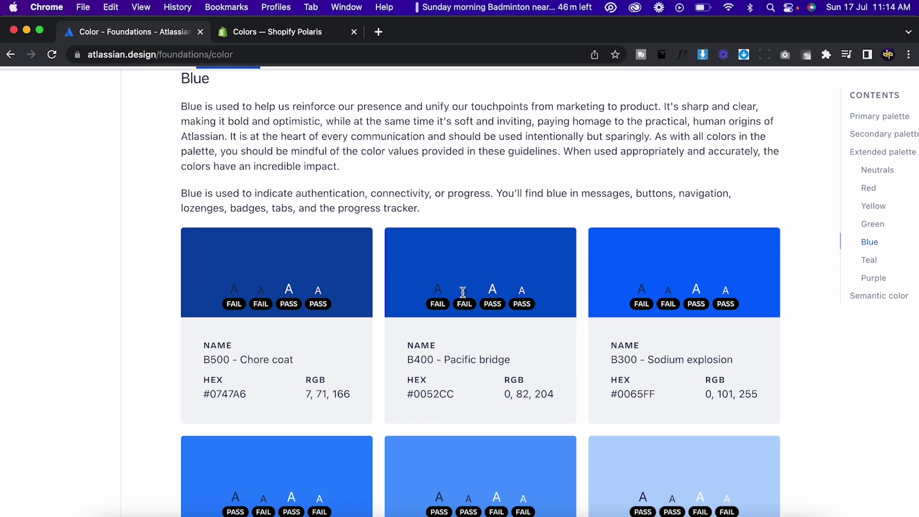
- Open the Shopify Polaris Colors page and review its principles, color roles, color variants, and surface and on-surface usage examples
left_click(281, 34)
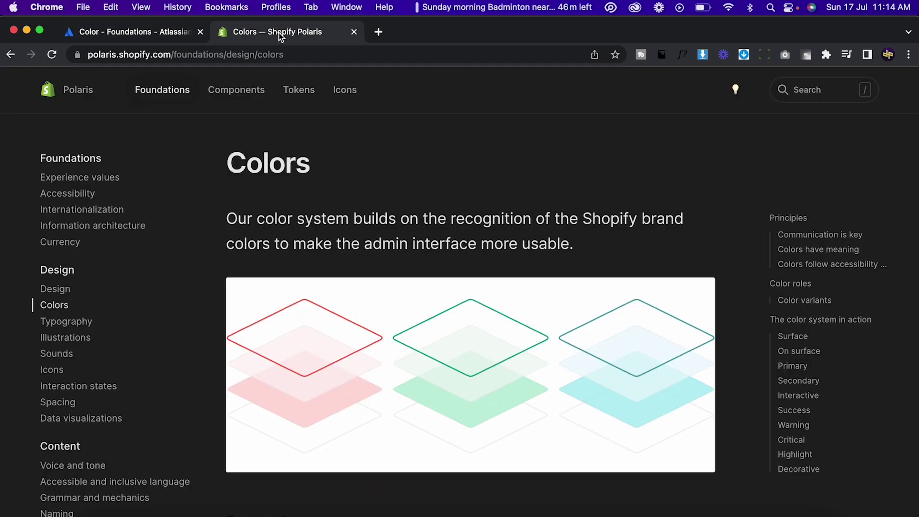
scroll(417, 184, "down", 15)
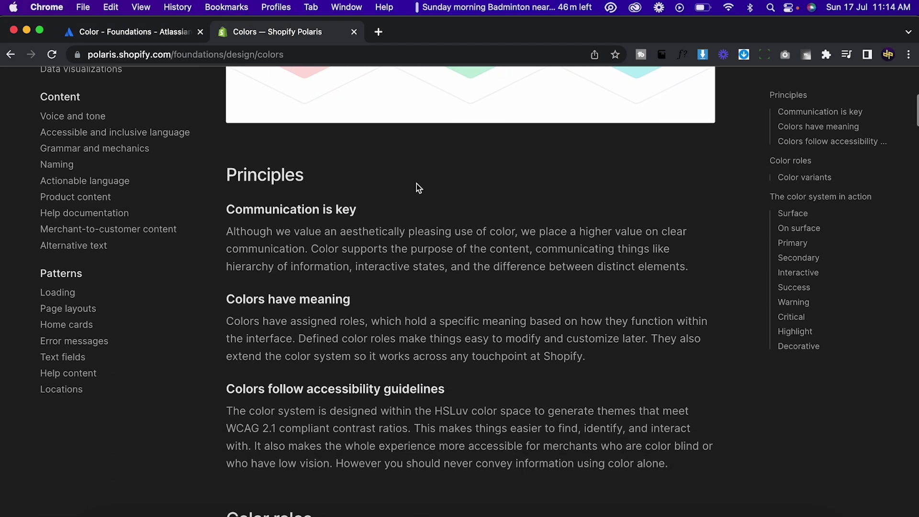
scroll(415, 187, "down", 3)
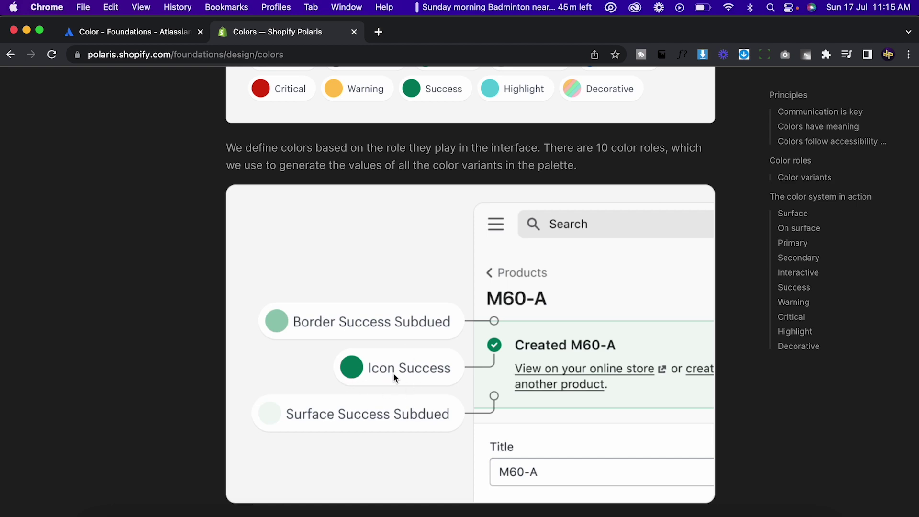
scroll(386, 372, "down", 20)
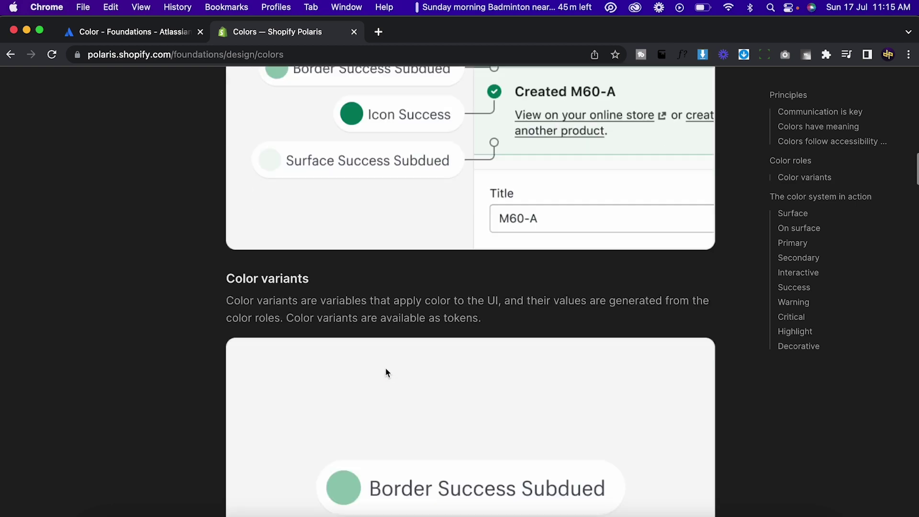
scroll(387, 373, "down", 1)
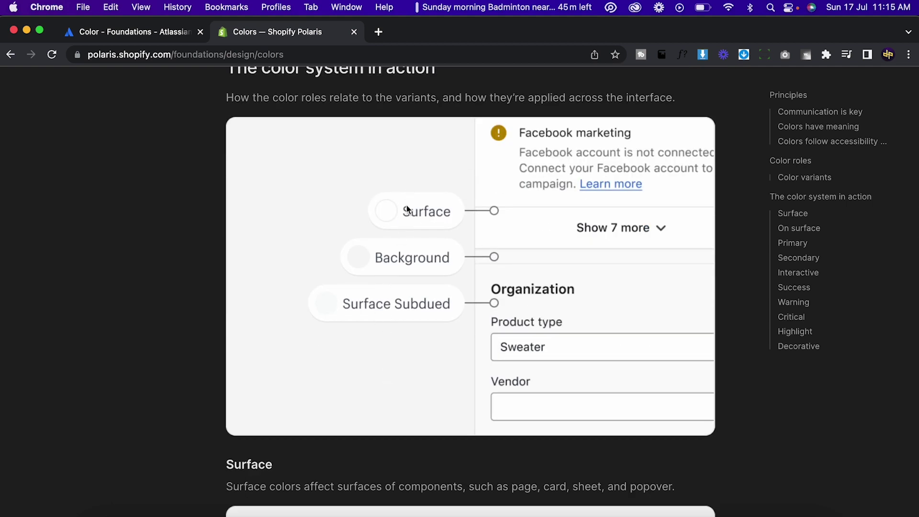
scroll(418, 192, "down", 15)
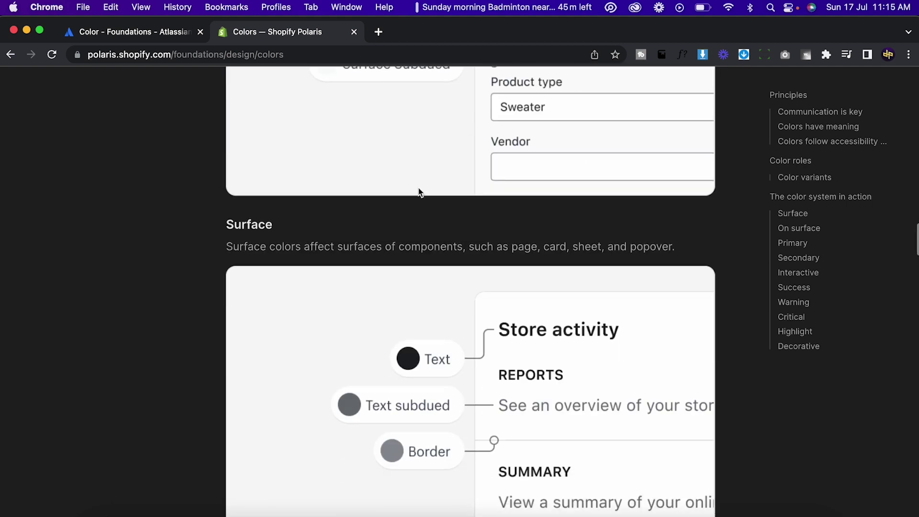
scroll(418, 191, "up", 2)
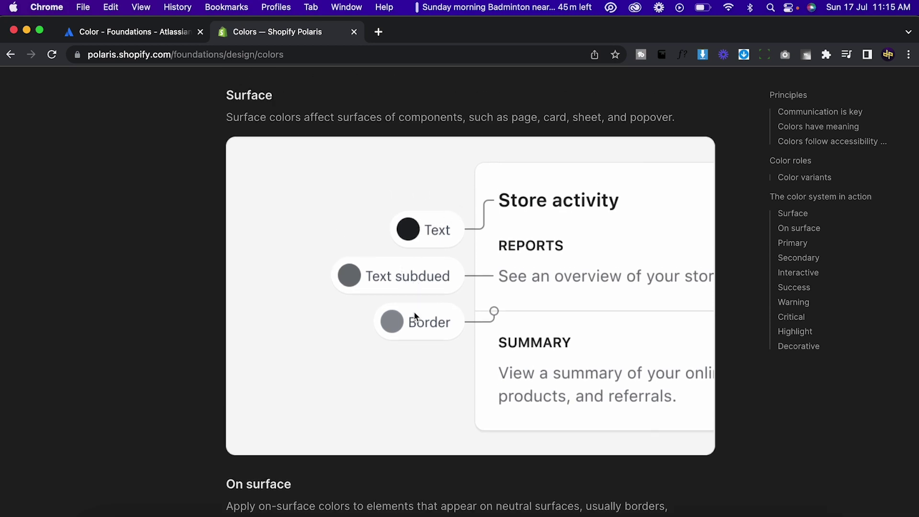
scroll(416, 322, "down", 9)
scroll(387, 237, "up", 2)
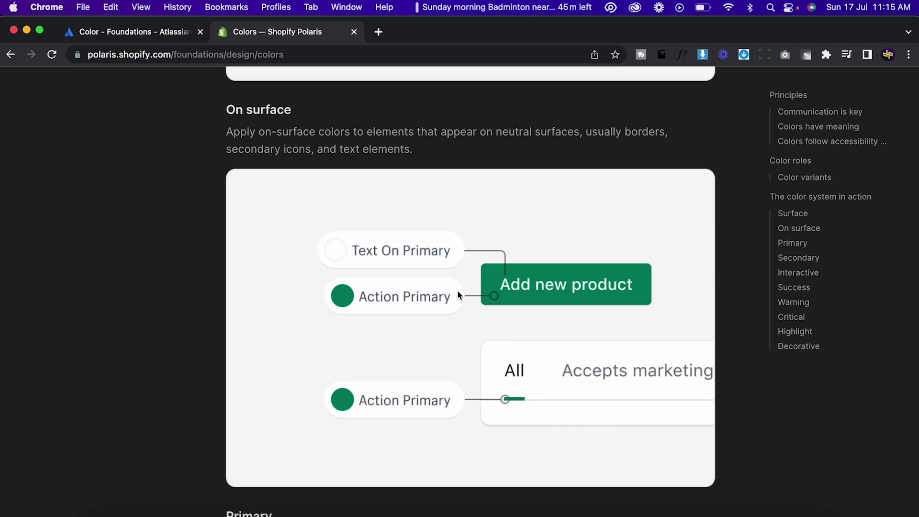
scroll(458, 290, "down", 8)
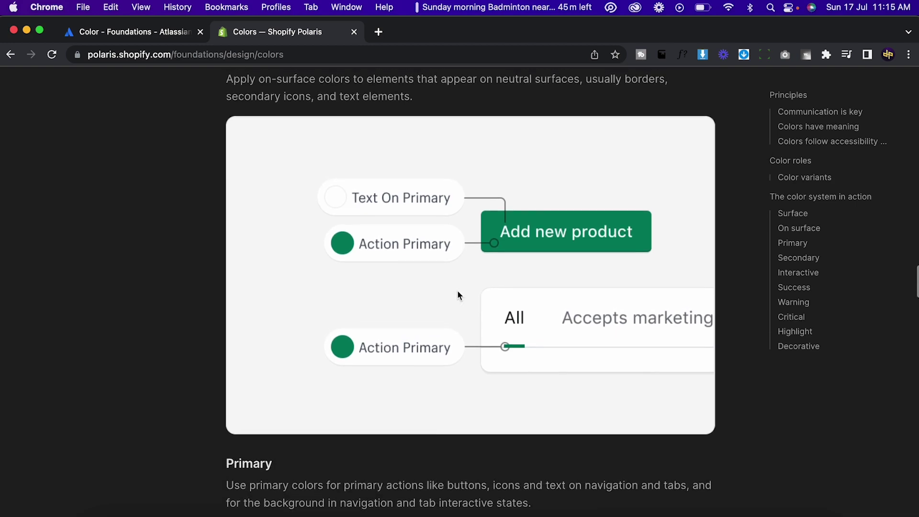
- Review the Polaris color usage examples from Primary through Highlight, including how the success, critical and highlight roles are named
scroll(458, 290, "down", 20)
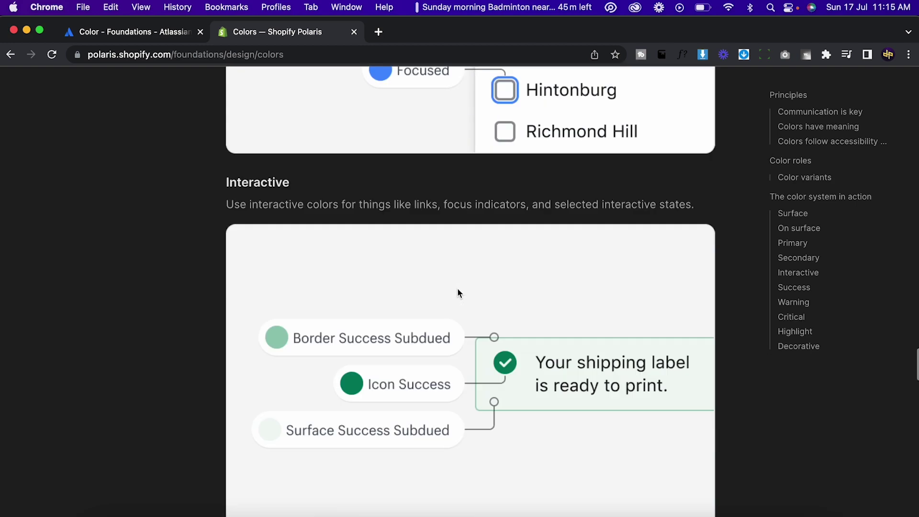
scroll(458, 287, "down", 20)
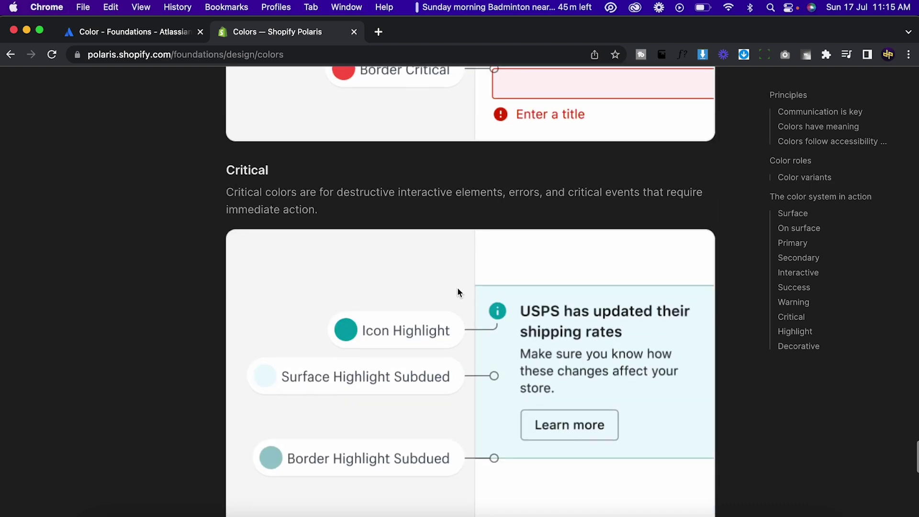
scroll(461, 254, "up", 20)
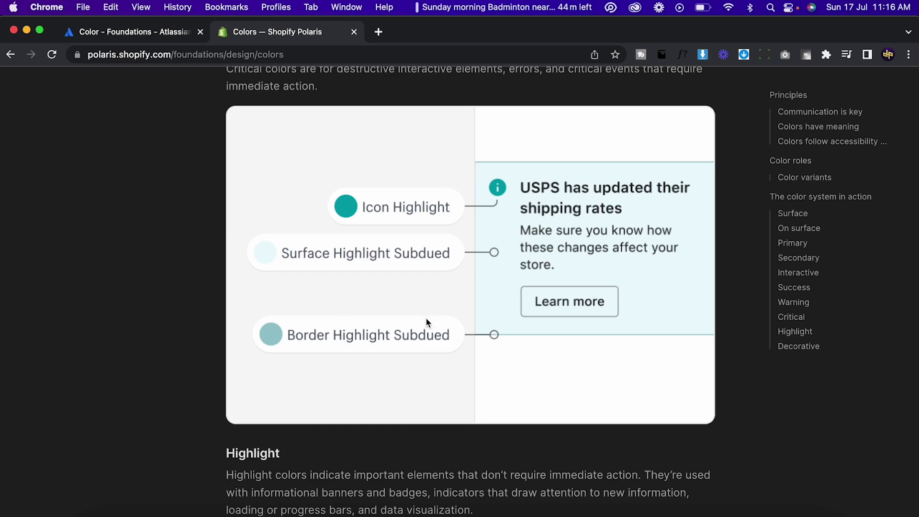
scroll(425, 317, "up", 10)
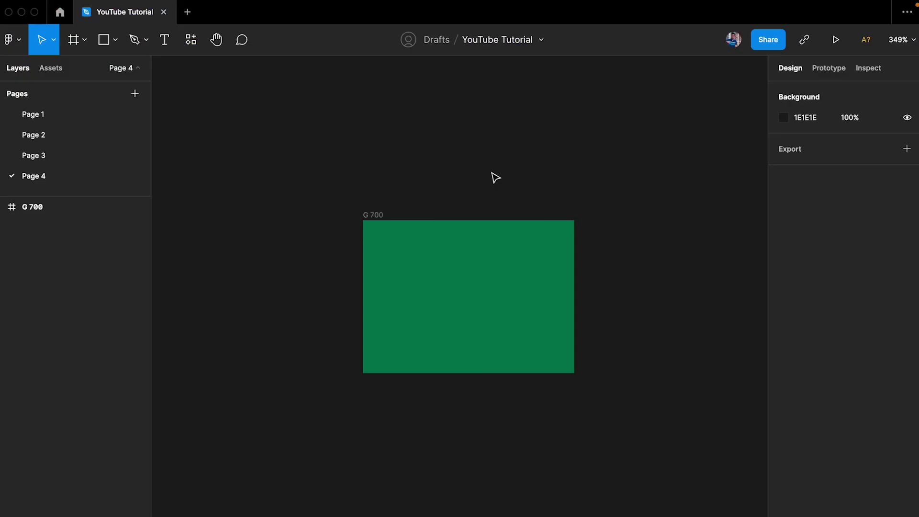
- Copy the fill hex code 047857 of the G 700 frame in Figma and switch to Color Designer in the browser
left_click(379, 213)
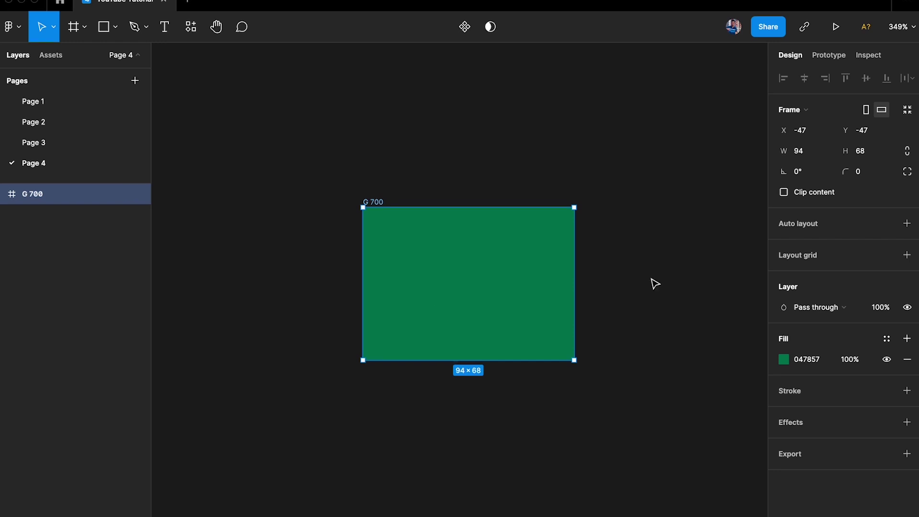
left_click(818, 376)
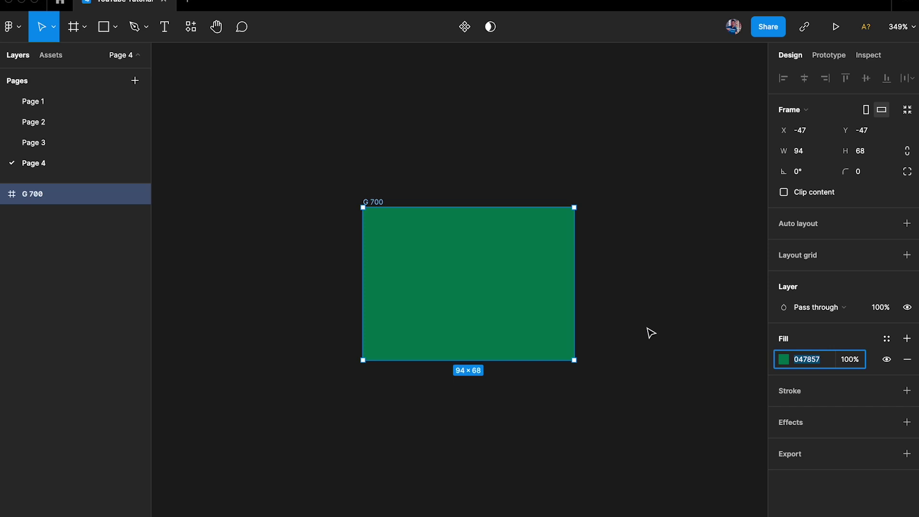
key("ctrl+Left")
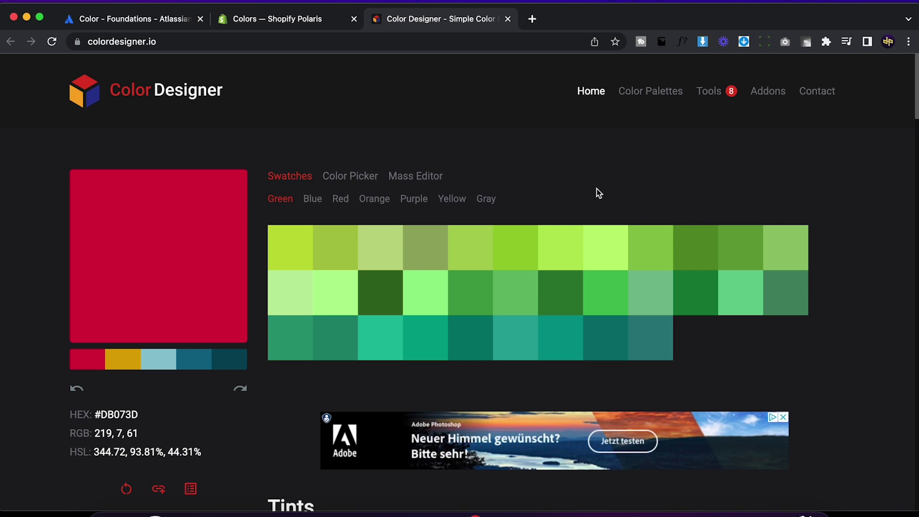
- Set Color Designer's base color to hex 047857 with the color picker
left_click(119, 415)
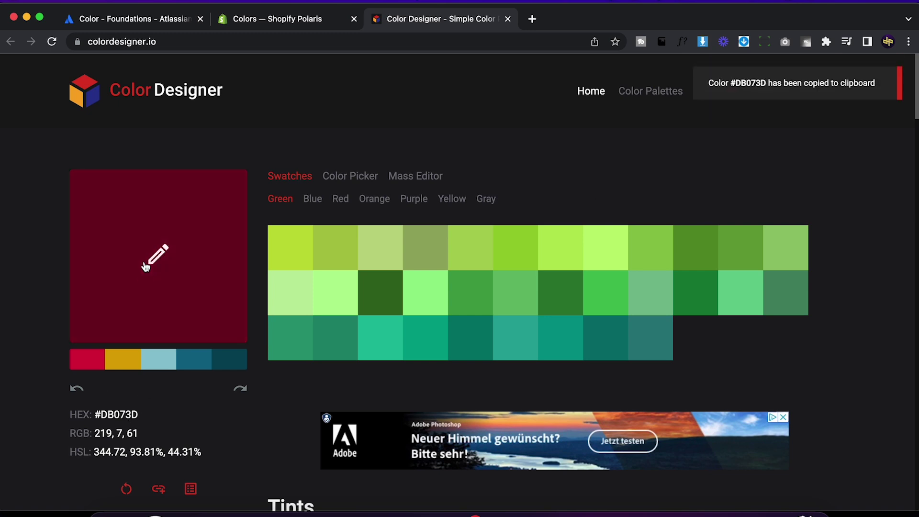
left_click(146, 266)
left_click_drag(299, 484, 250, 484)
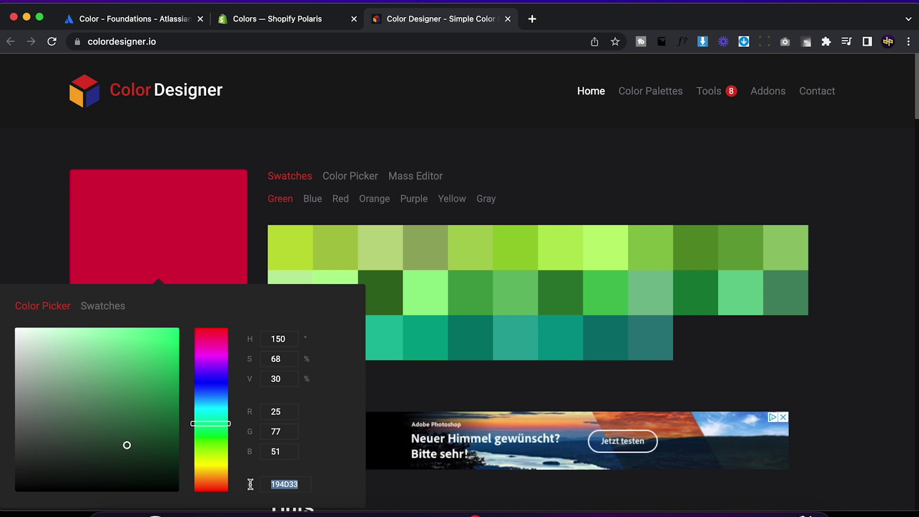
key("super+v")
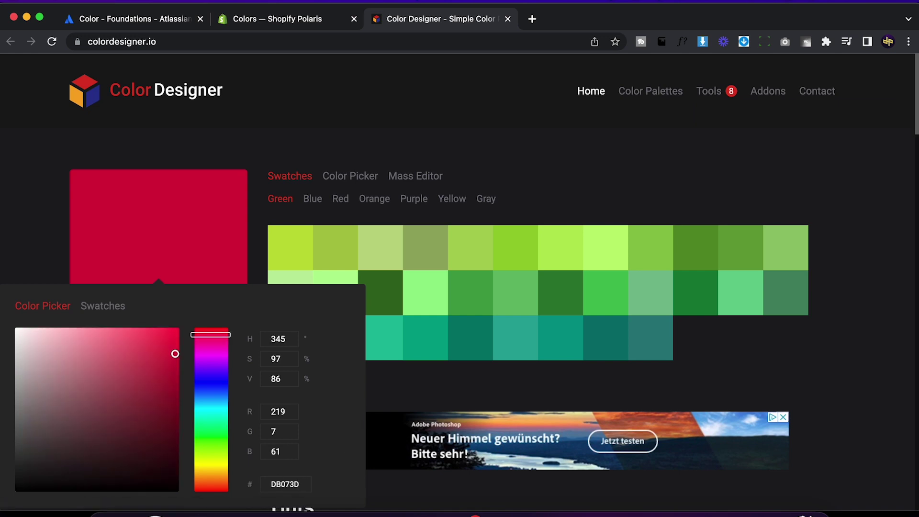
key("super+a")
key("super+v")
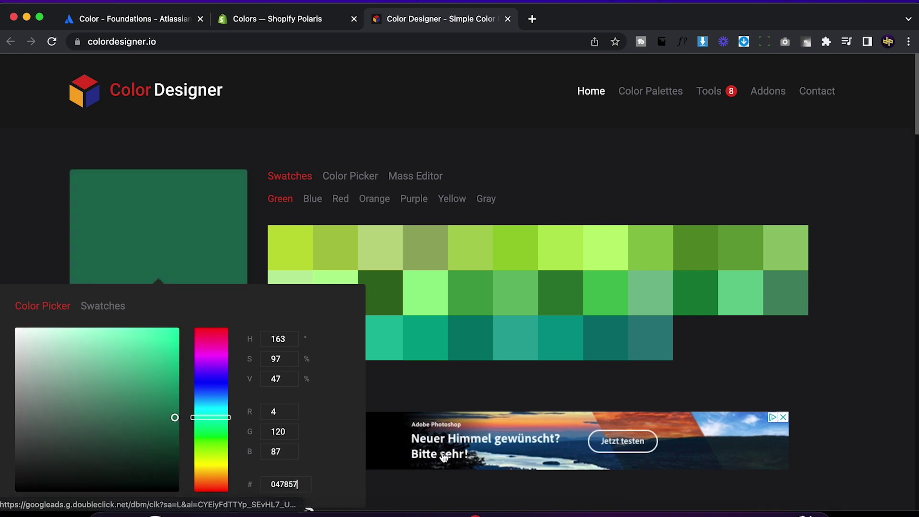
left_click(621, 148)
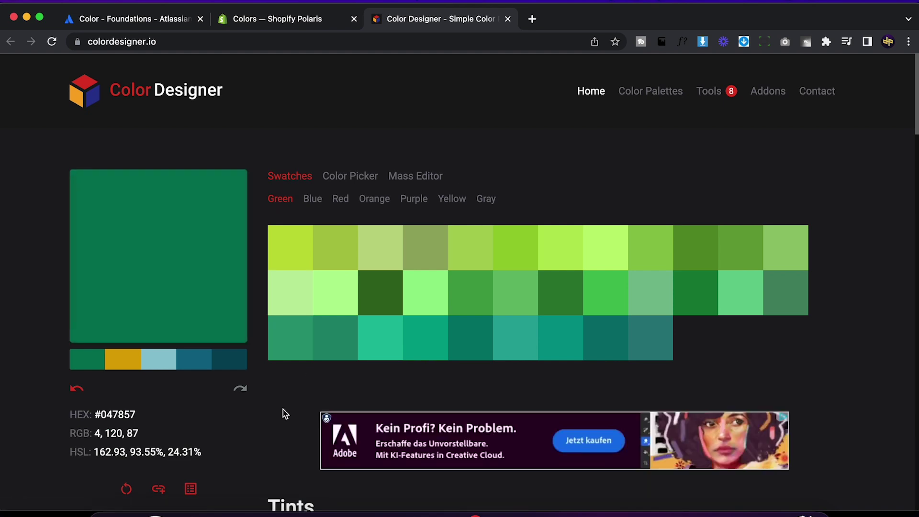
- Review the tints and shades generated from the green base color
scroll(282, 409, "down", 8)
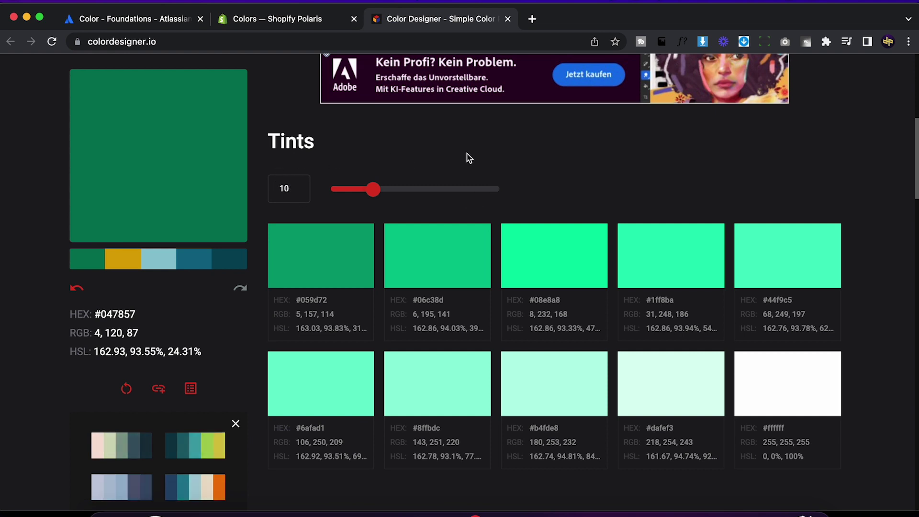
scroll(468, 158, "down", 7)
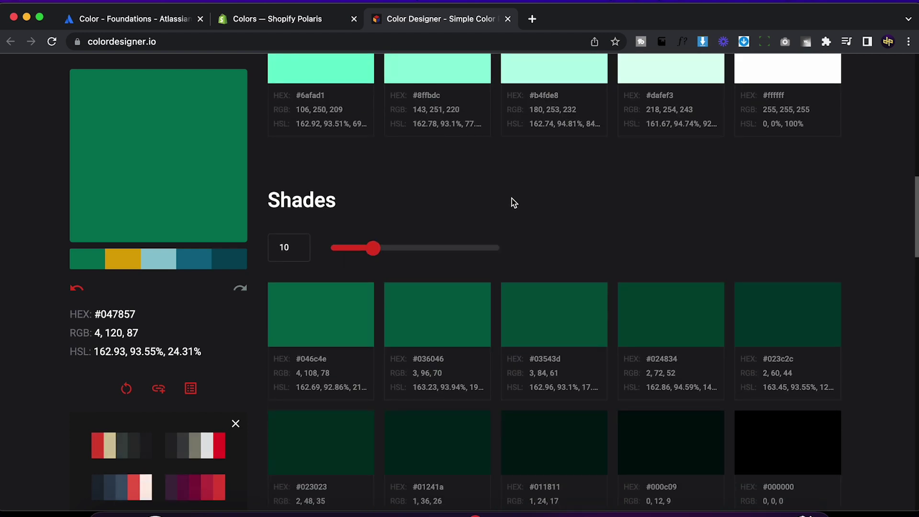
scroll(512, 202, "up", 4)
scroll(398, 170, "up", 2)
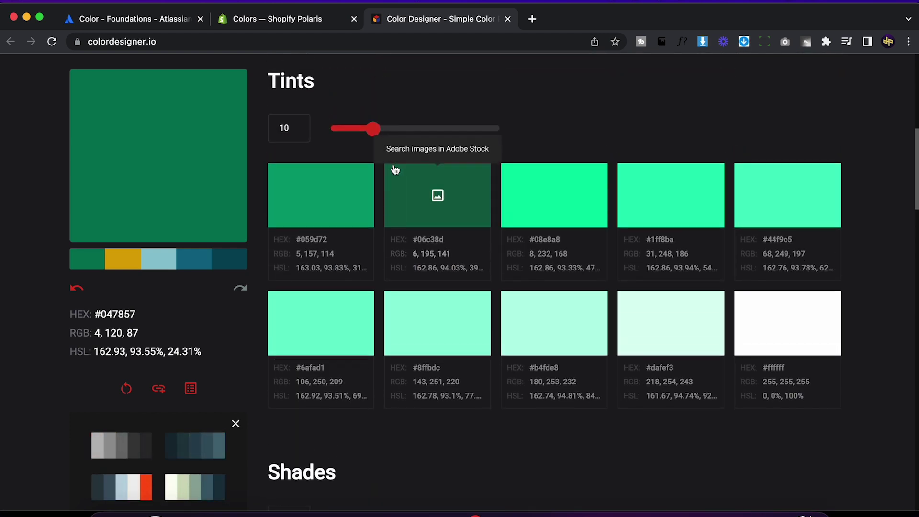
- Compare the Analogous, Split Complementary, Triad, Square and Rectangle color harmonies of the green, and return to Complementary
scroll(711, 373, "down", 6)
scroll(711, 373, "down", 9)
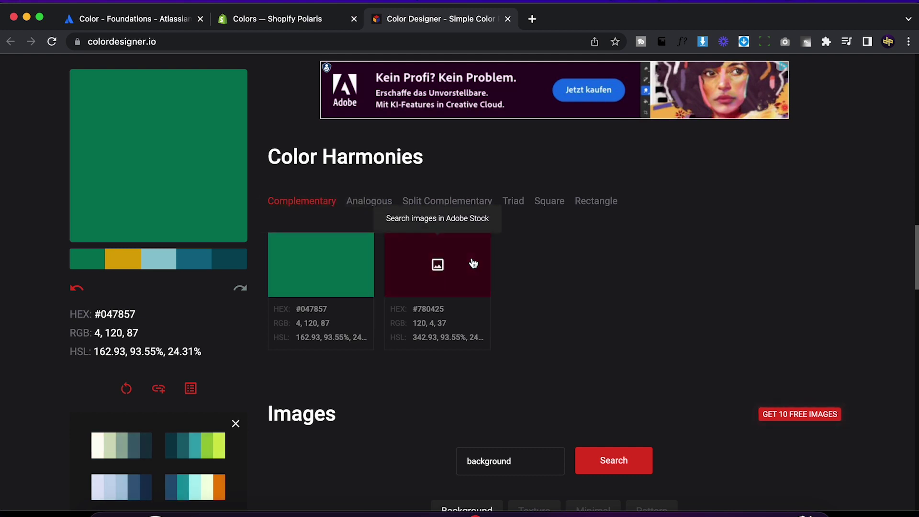
left_click(372, 202)
left_click(443, 206)
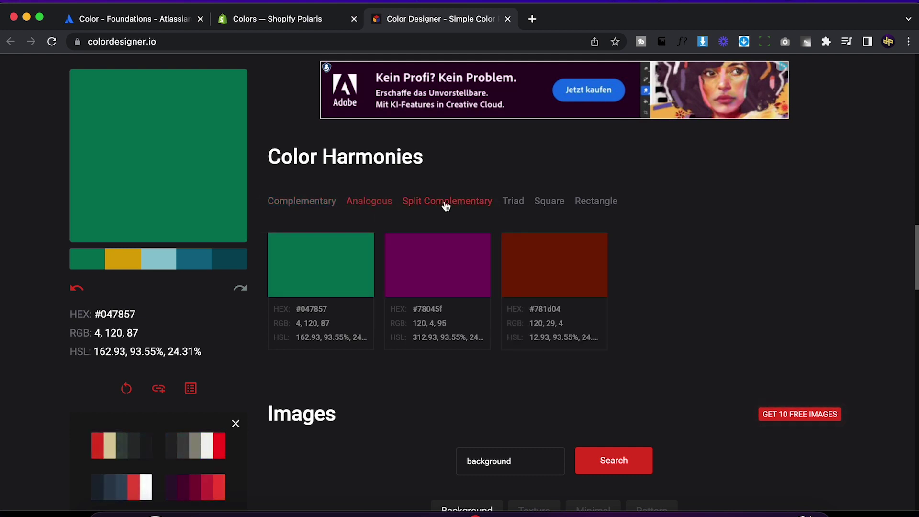
left_click(508, 207)
left_click(554, 206)
left_click(606, 206)
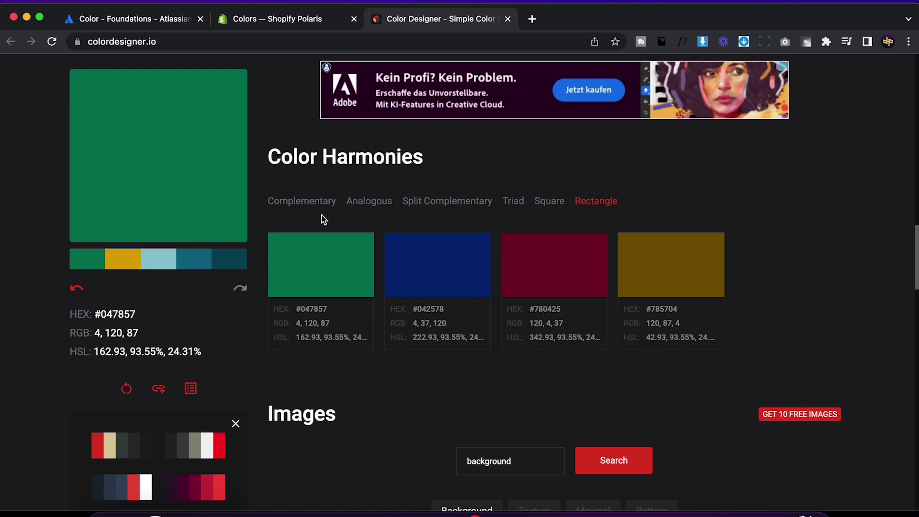
left_click(316, 201)
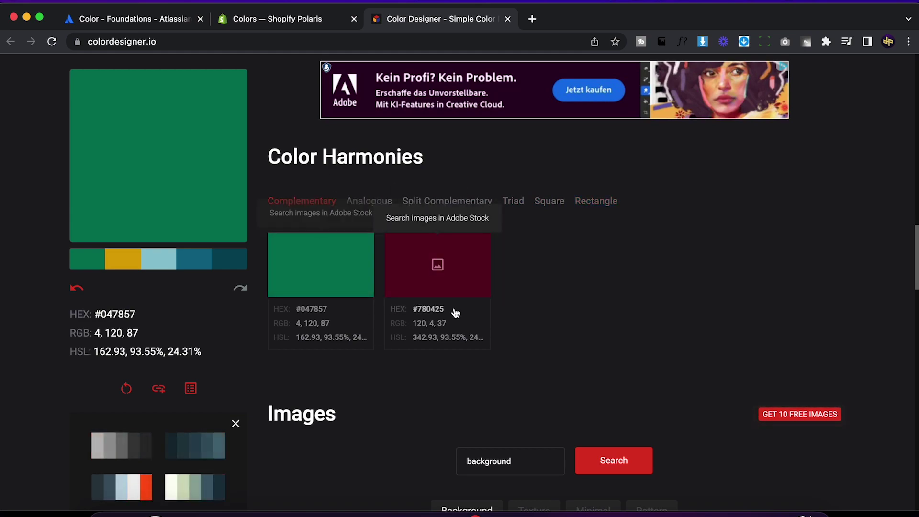
- Look over the Images and More Tools sections of Color Designer and return to the start of the page
scroll(338, 275, "down", 5)
scroll(338, 275, "down", 6)
scroll(338, 275, "down", 8)
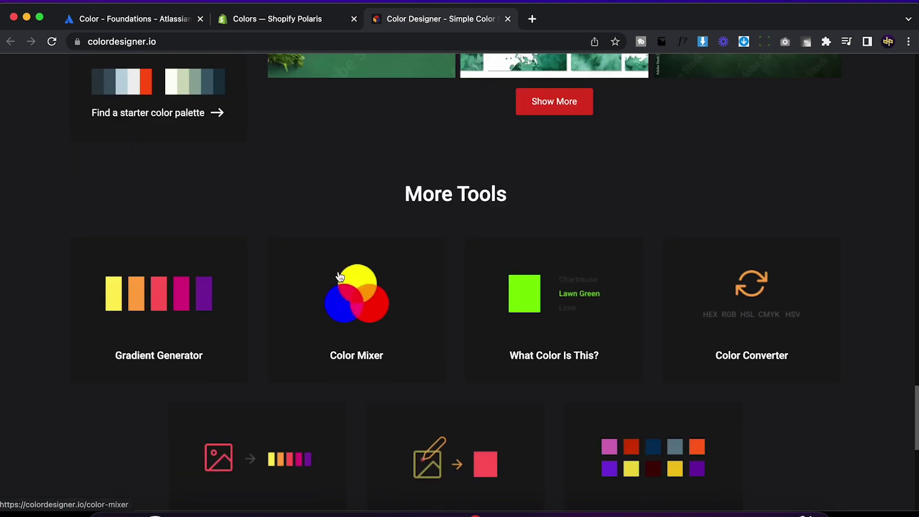
scroll(340, 275, "up", 20)
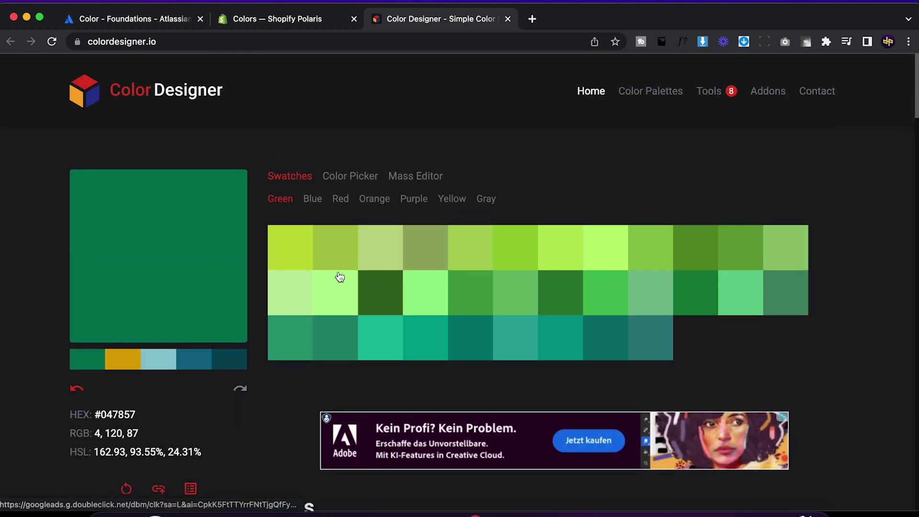
- Examine the green's ten tints and ten shades again, comparing the lightest tints with the darkest shades
scroll(340, 277, "down", 9)
scroll(340, 276, "up", 2)
scroll(339, 277, "down", 1)
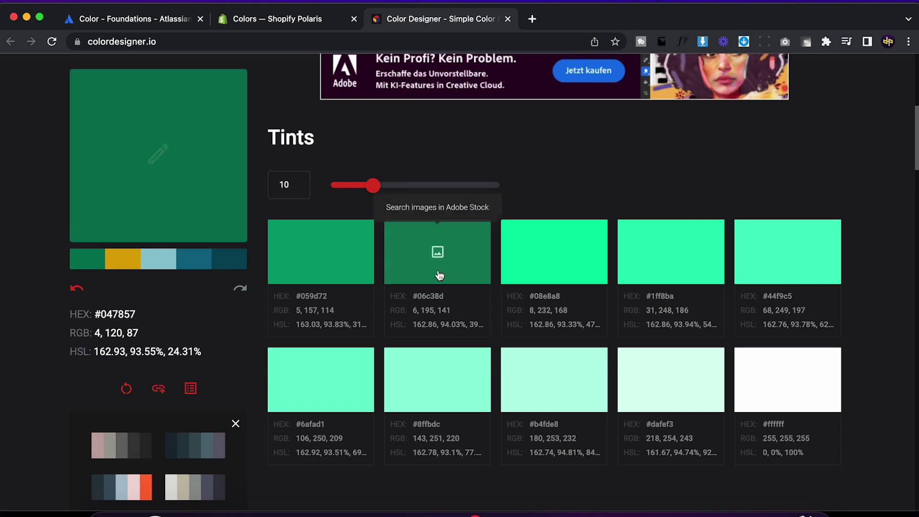
scroll(648, 383, "down", 7)
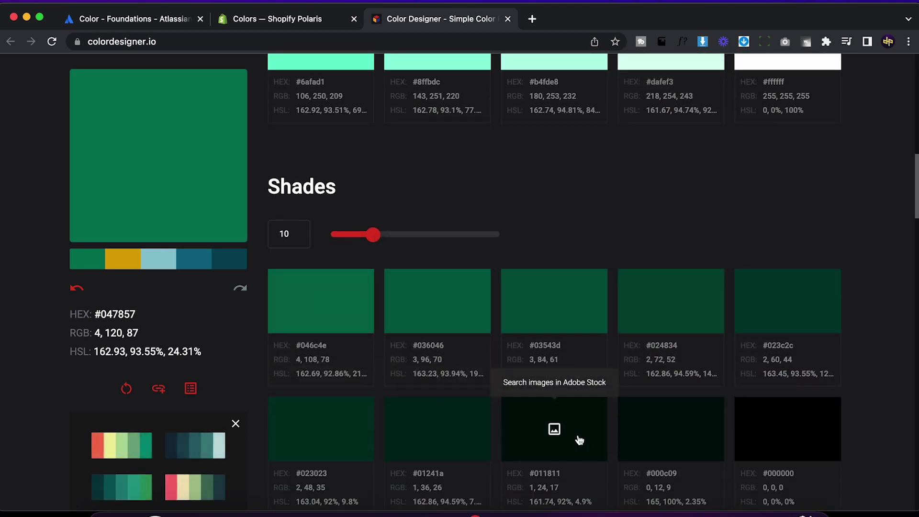
scroll(601, 213, "up", 4)
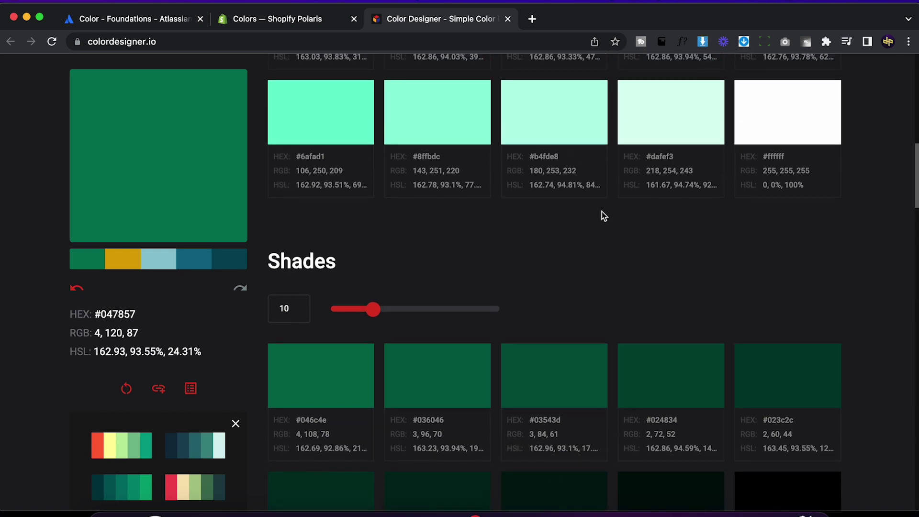
scroll(602, 213, "up", 2)
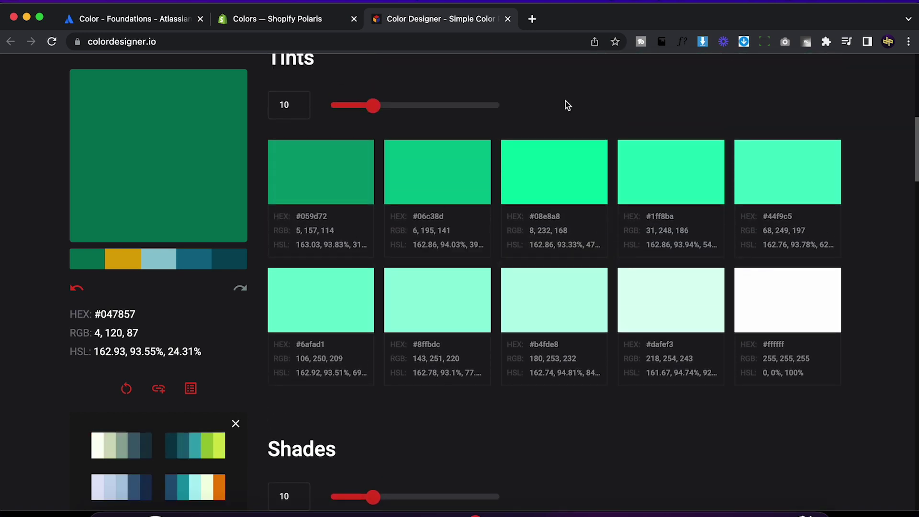
scroll(567, 105, "down", 5)
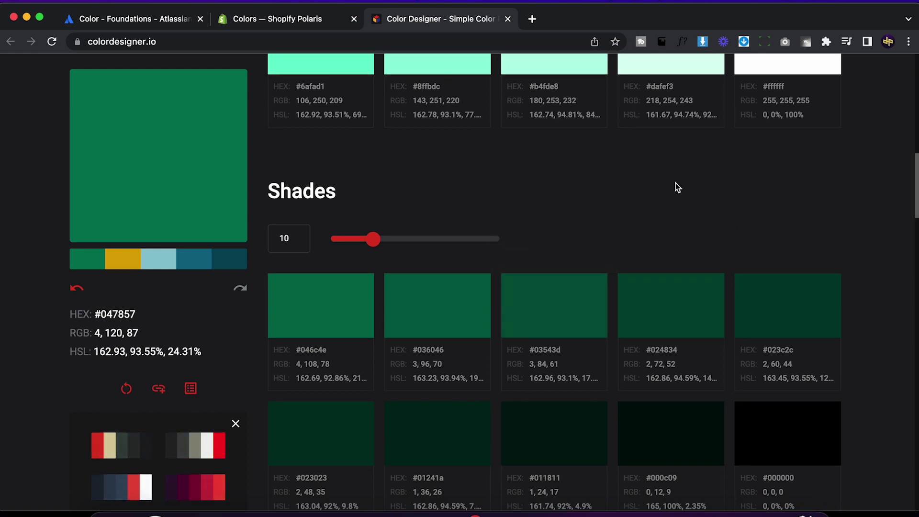
scroll(675, 187, "up", 3)
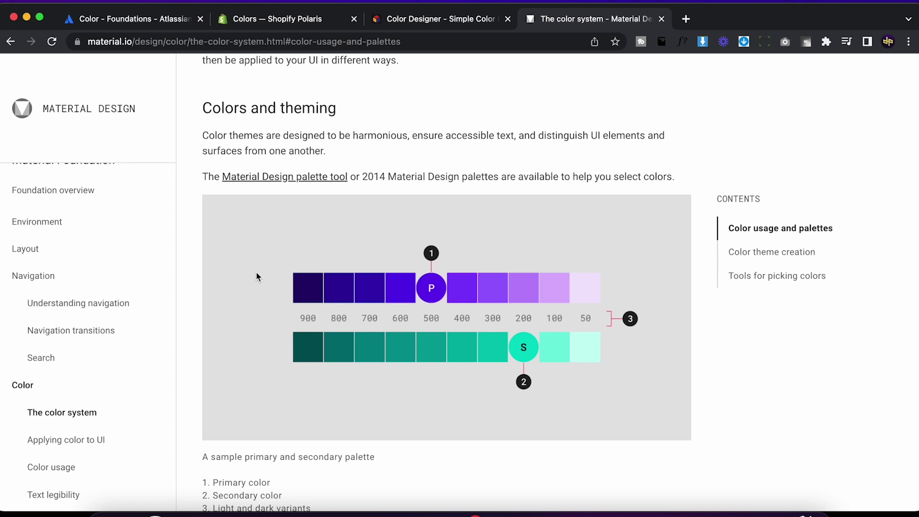
- Compare the 50 to 900 numbering of Material Design's sample primary and secondary palettes with Color Designer's green tints and shades
scroll(256, 271, "down", 1)
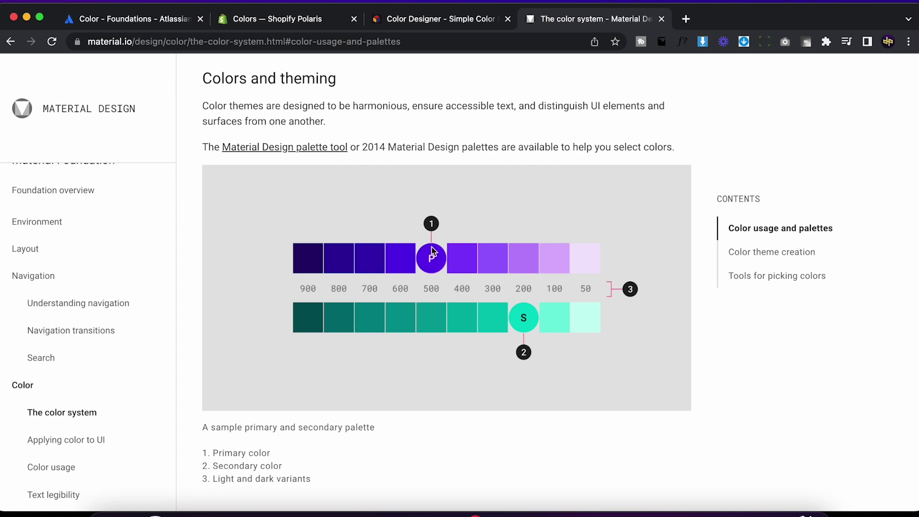
left_click(409, 19)
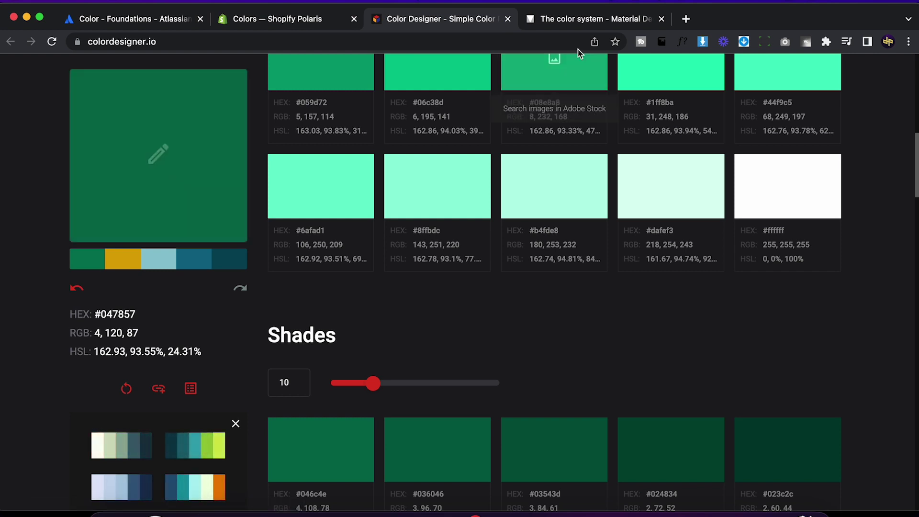
left_click(585, 23)
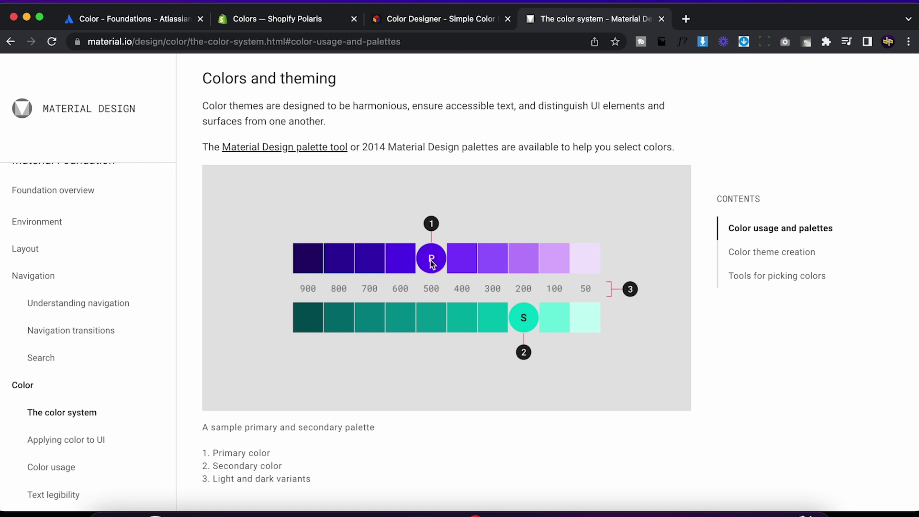
left_click(460, 29)
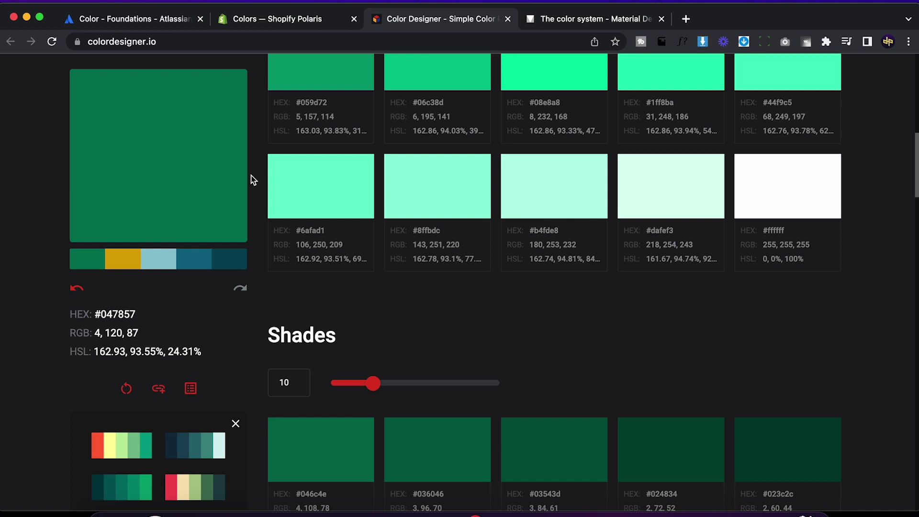
- Open the Airbnb website in a new browser tab to look at its brand color
left_click(685, 21)
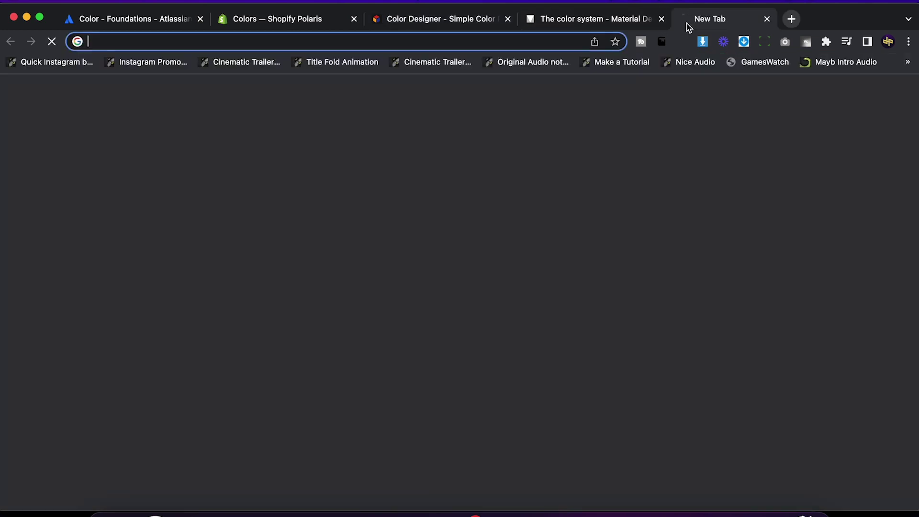
type("air")
key("Return")
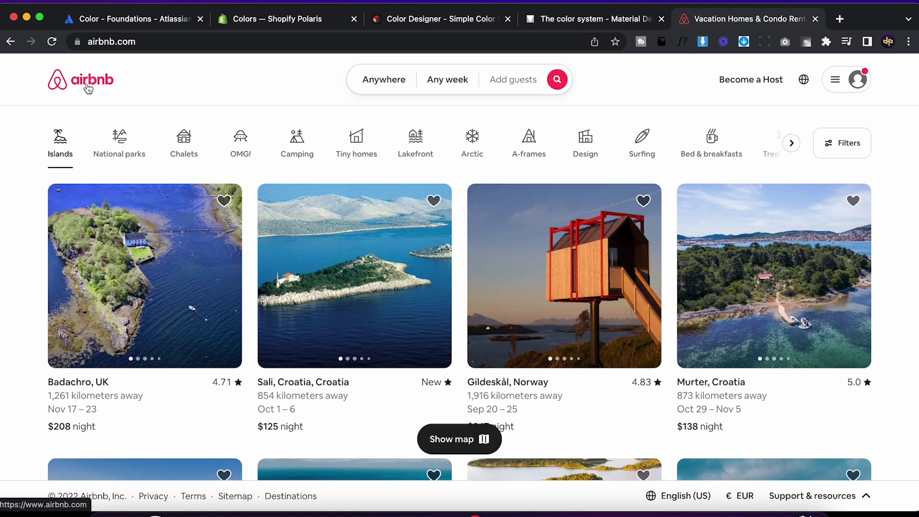
- Open the Dribbble website in another new tab to look at its brand color
key("ctrl+t")
type("dri")
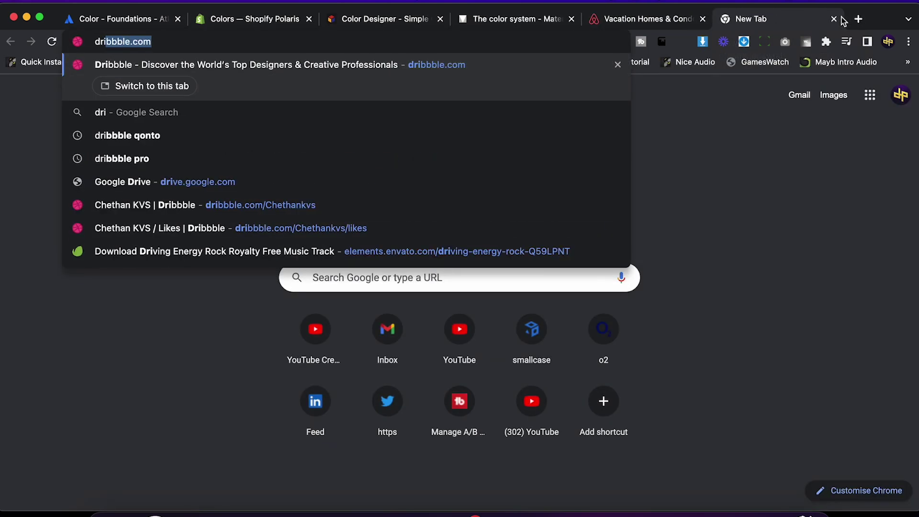
key("Return")
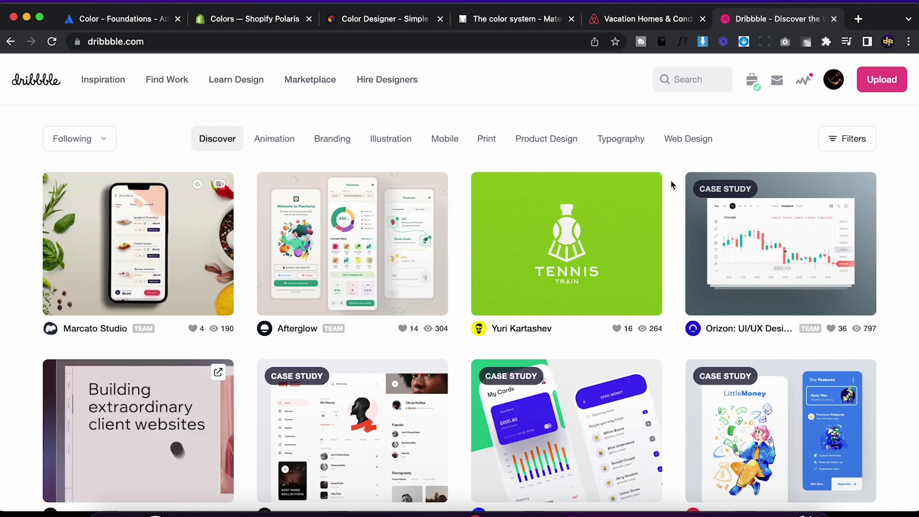
- On Material Design's color system page, go to the tools for picking colors and find the interactive color palettes generator
left_click(516, 22)
scroll(400, 201, "down", 20)
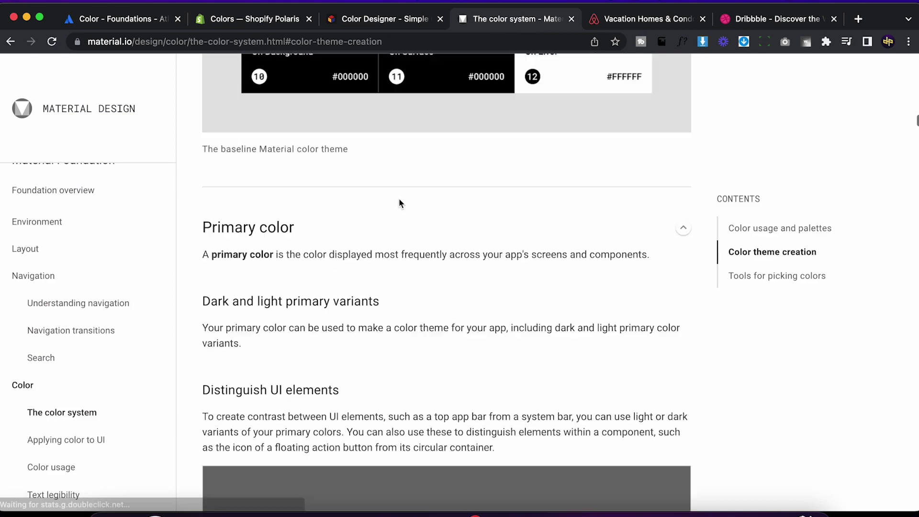
scroll(400, 204, "down", 20)
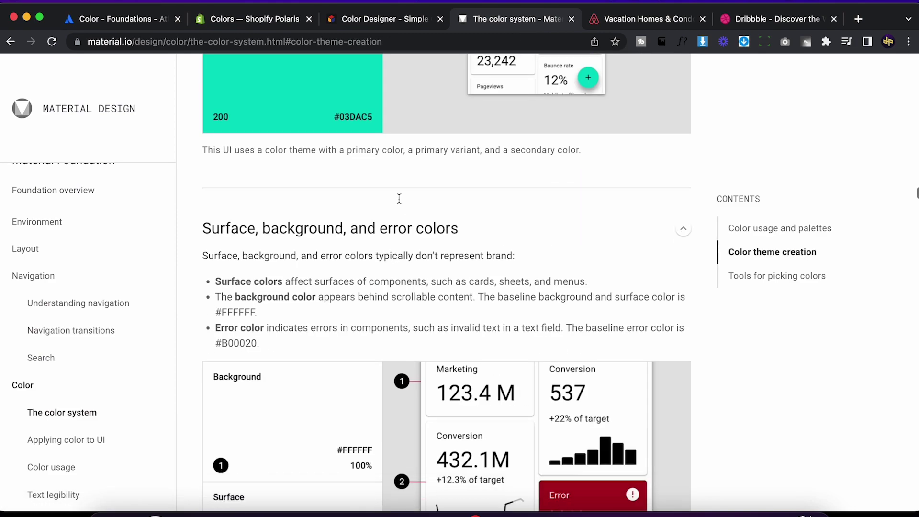
scroll(400, 204, "down", 20)
scroll(400, 204, "up", 12)
scroll(400, 204, "down", 20)
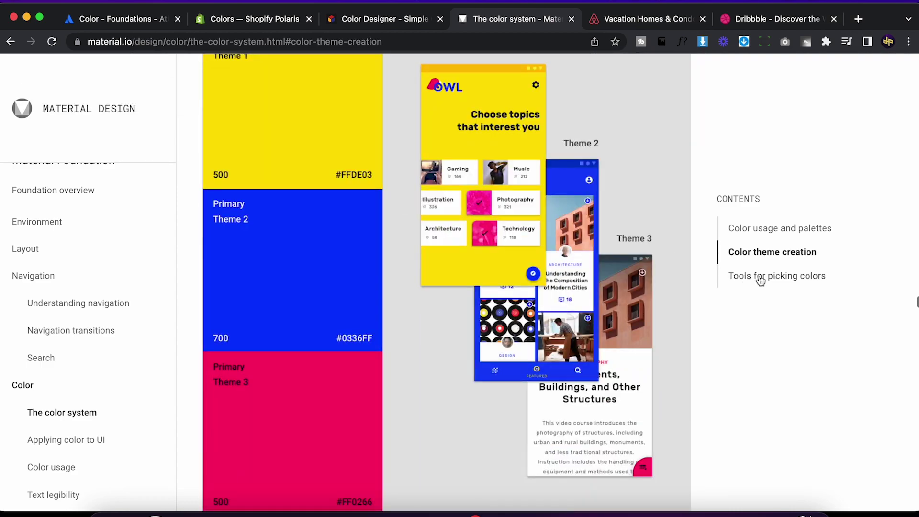
left_click(761, 277)
scroll(636, 275, "down", 8)
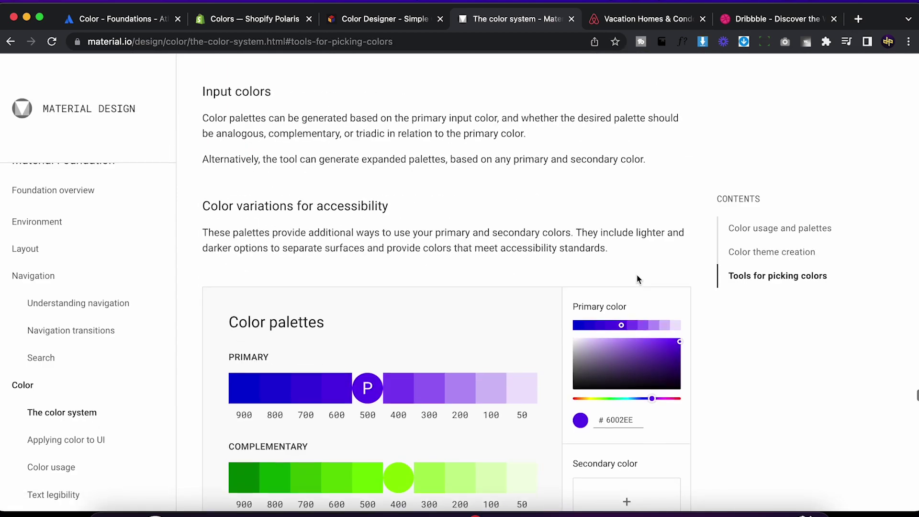
scroll(467, 238, "up", 5)
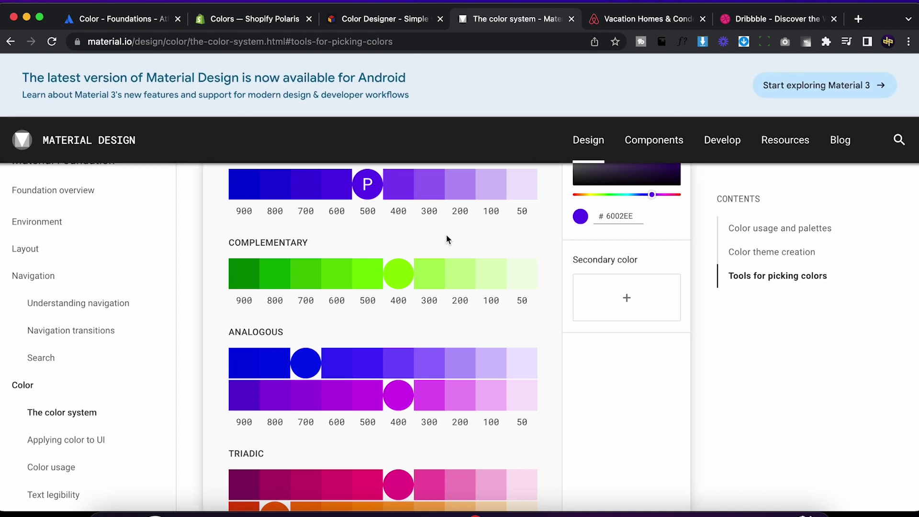
- Set the palette generator's primary color to 047857, inspect its darkest swatches, and add a secondary color
key("super+a")
type("047857")
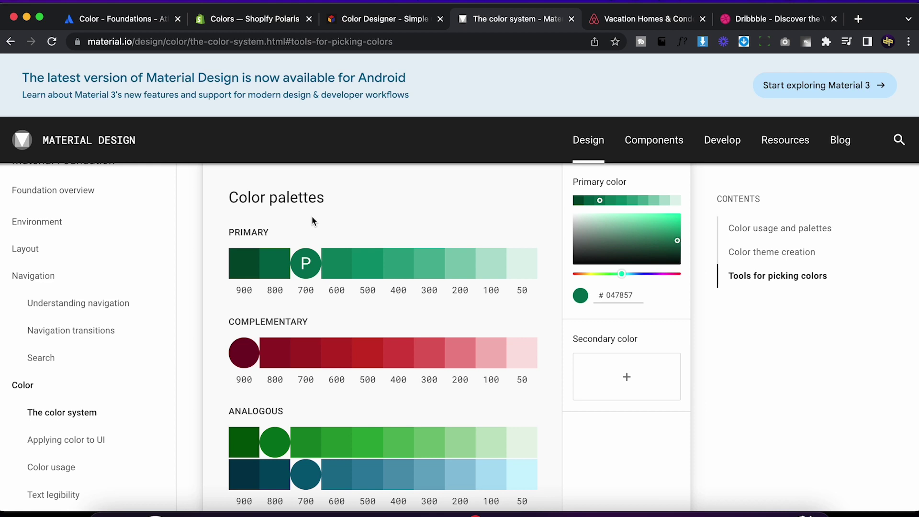
mouse_move(231, 262)
mouse_move(288, 268)
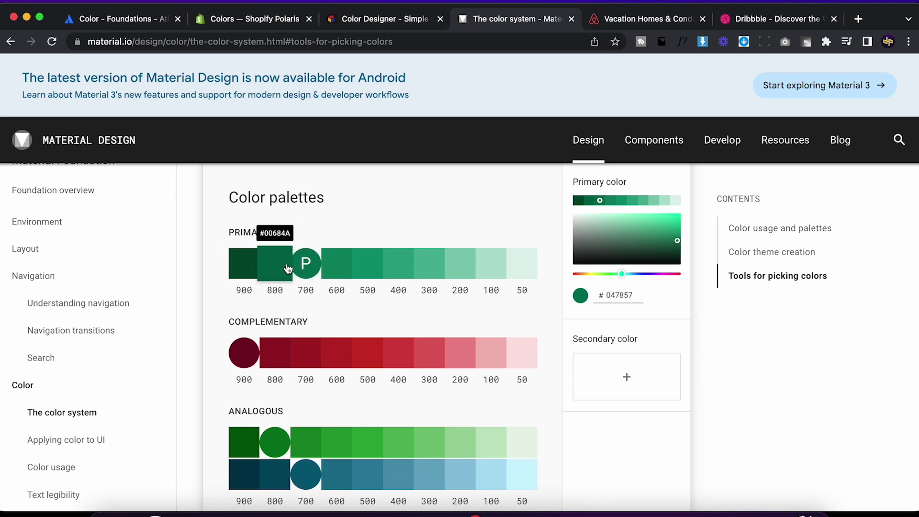
left_click(629, 377)
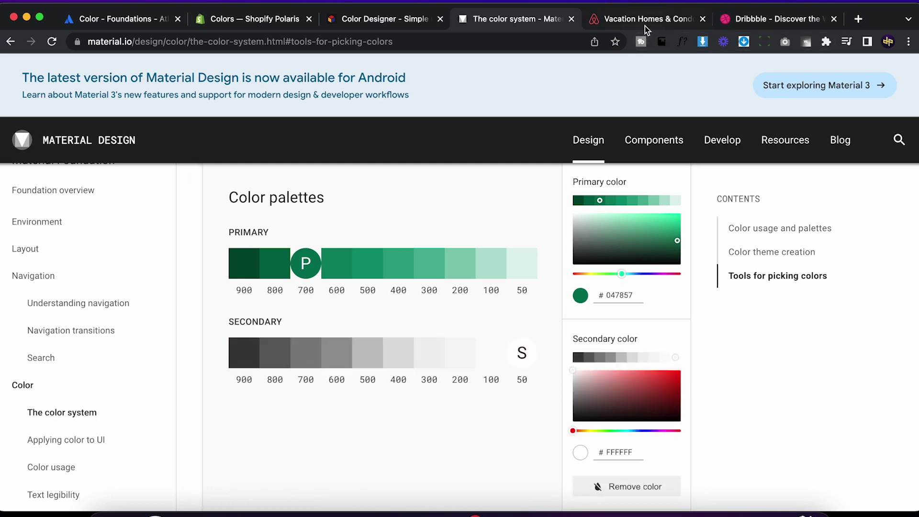
- Sample the red of the logo on the Airbnb site with the Pika color picker and copy its hex code
left_click(647, 24)
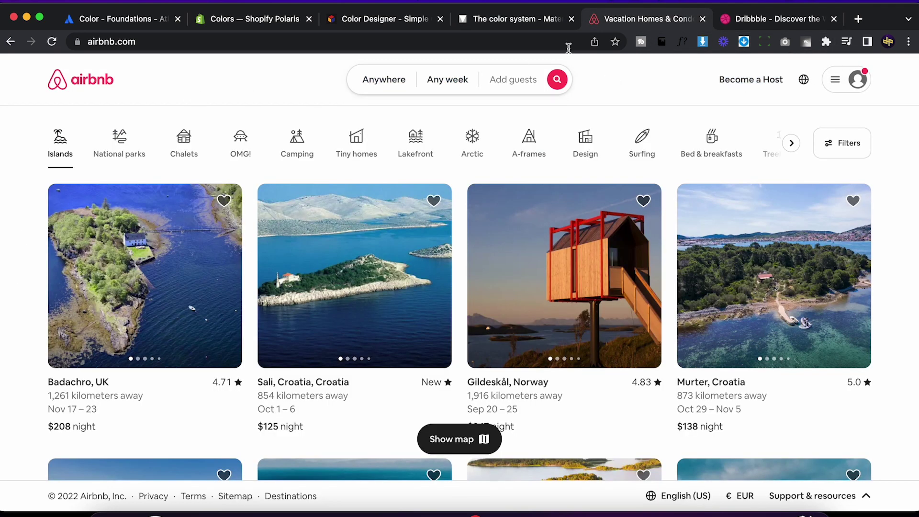
left_click(612, 1)
left_click(683, 76)
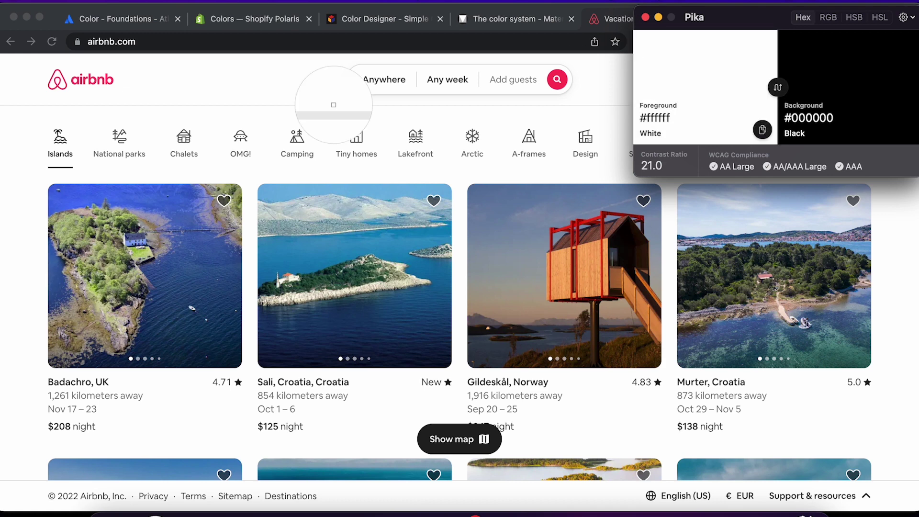
left_click(63, 74)
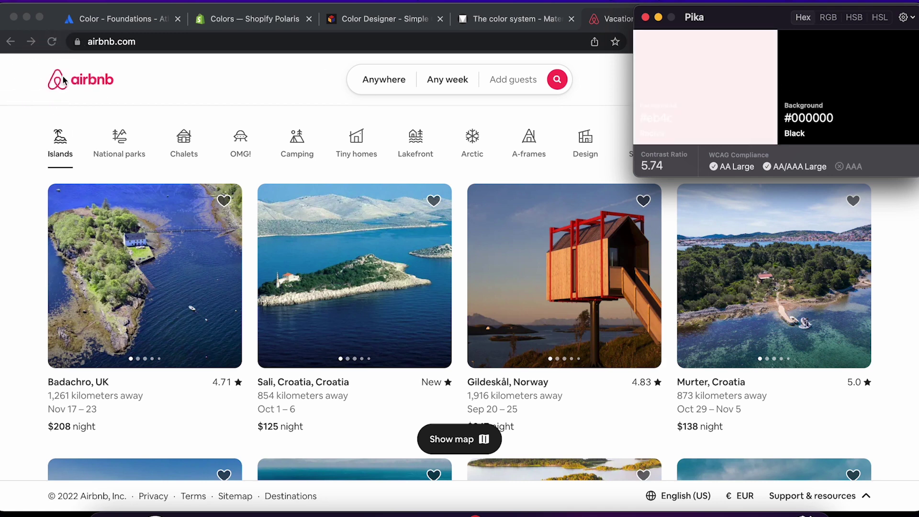
left_click(763, 129)
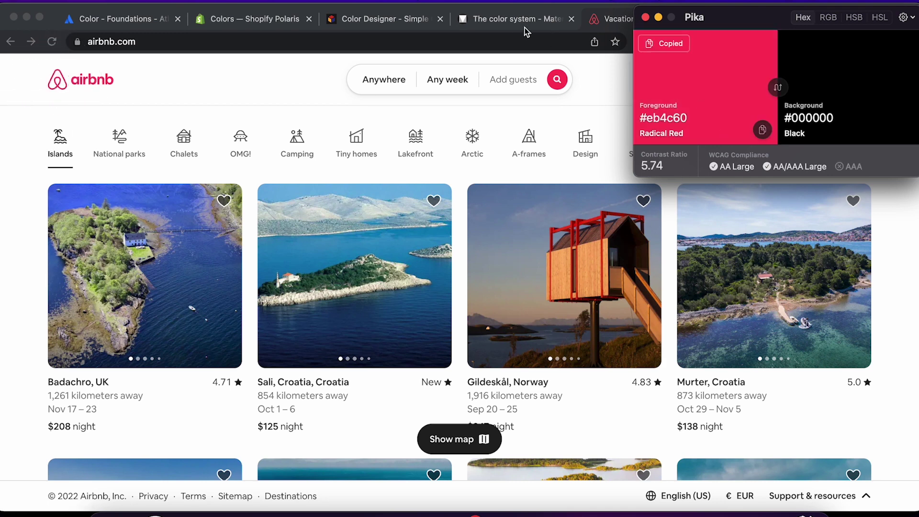
- Set the secondary color in Material Design's palette generator to EB4C60 and review the resulting swatches
left_click(493, 20)
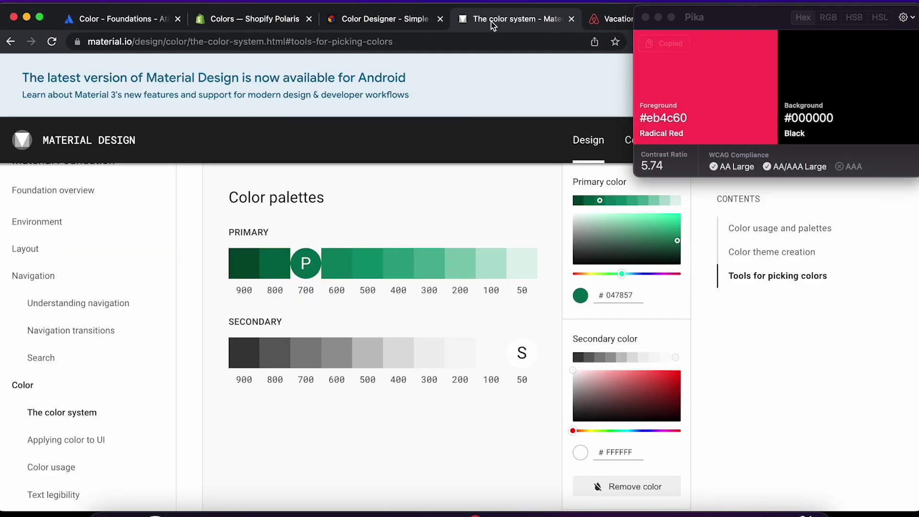
double_click(620, 453)
key("super+v")
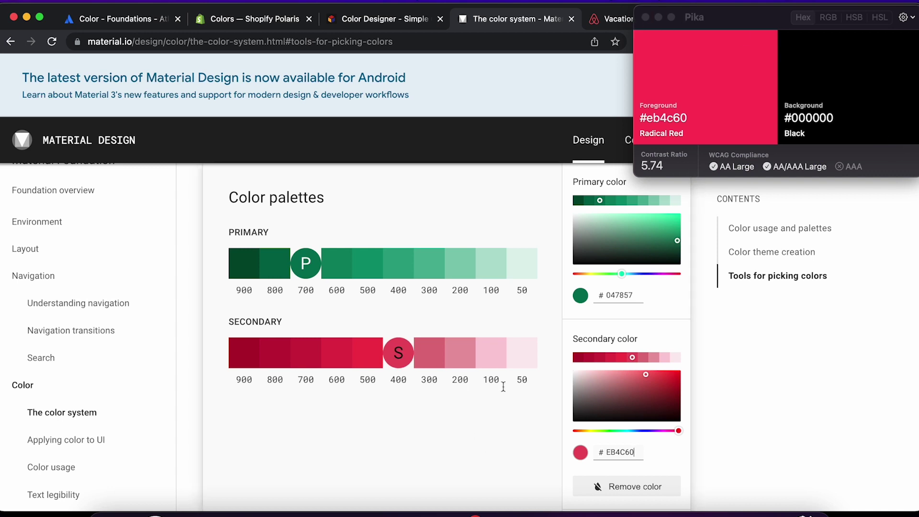
scroll(625, 468, "down", 2)
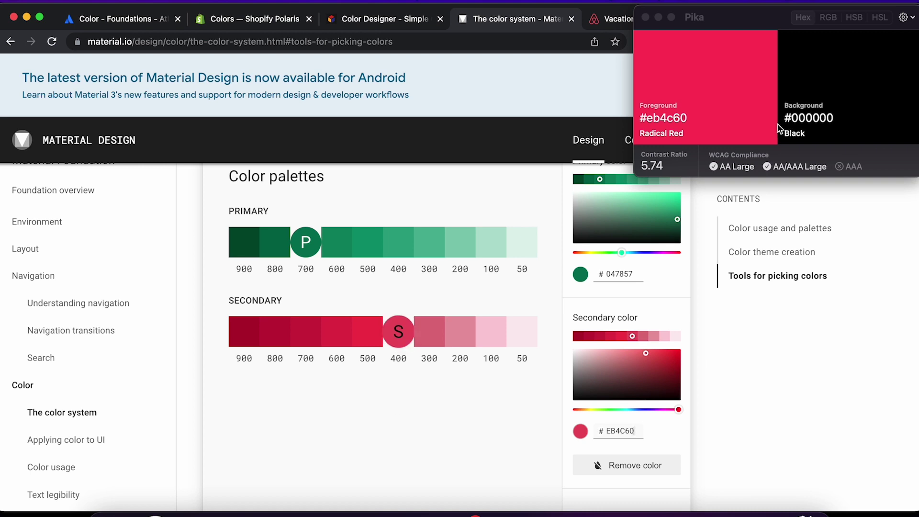
- Move the Pika window off the browser tabs, sample the pink of Dribbble's Upload button, and copy its hex code
left_click(755, 37)
left_click_drag(737, 44, 662, 187)
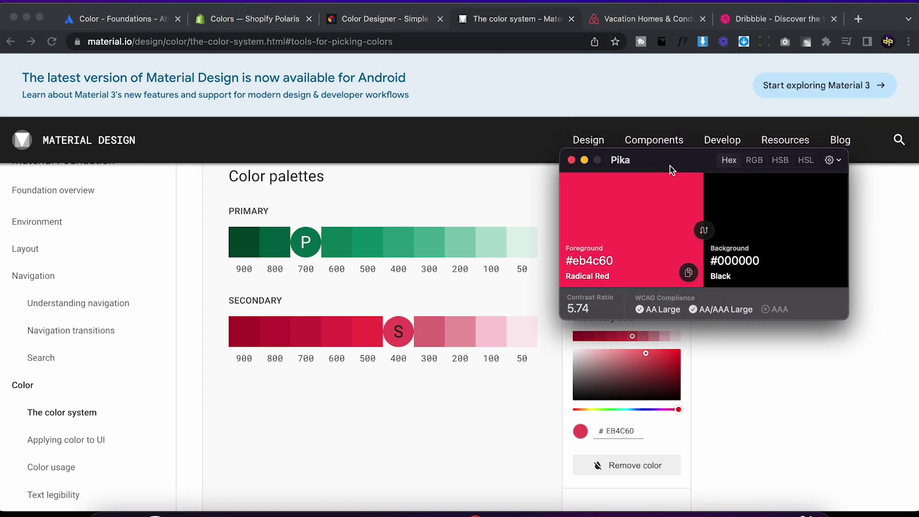
left_click(746, 18)
left_click(657, 231)
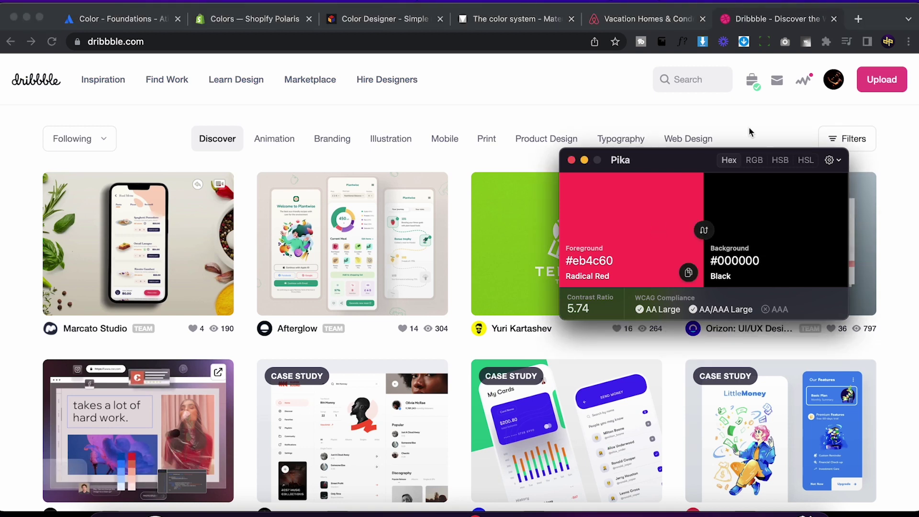
left_click(681, 180)
left_click(901, 78)
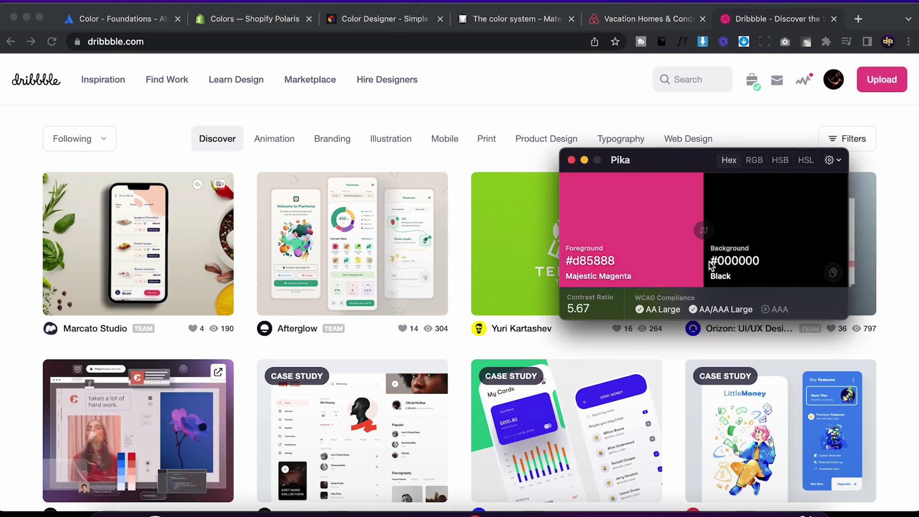
left_click(688, 273)
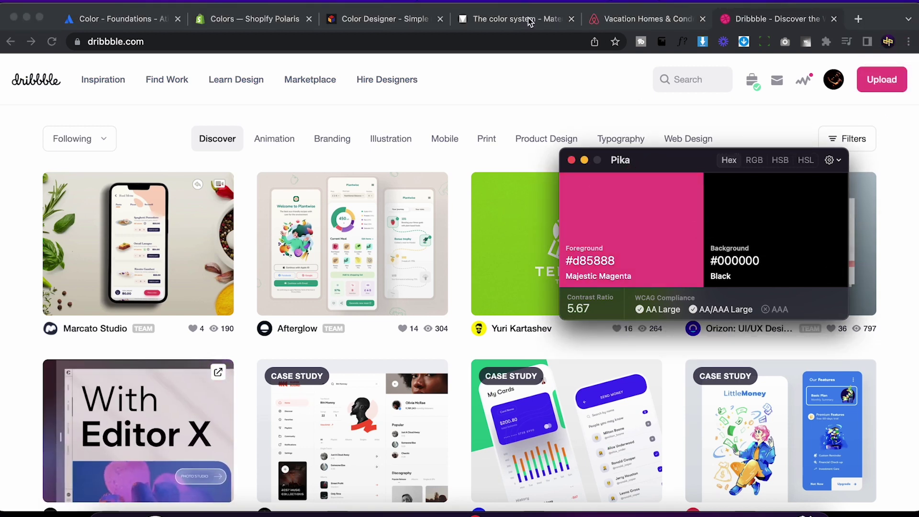
- Return to Material Design's palette generator, move Pika out of the way, and set the primary color to D85888
left_click(528, 20)
left_click_drag(681, 160, 754, 45)
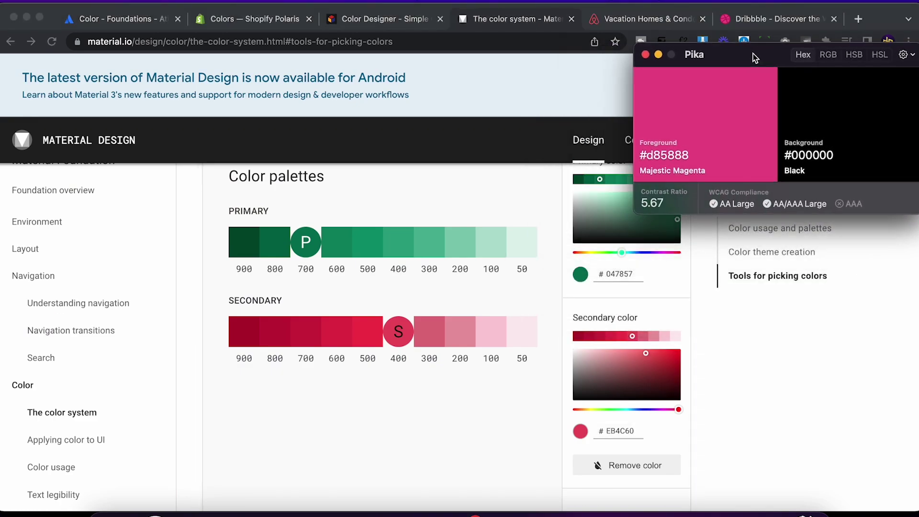
left_click(628, 274)
double_click(628, 274)
key("super+v")
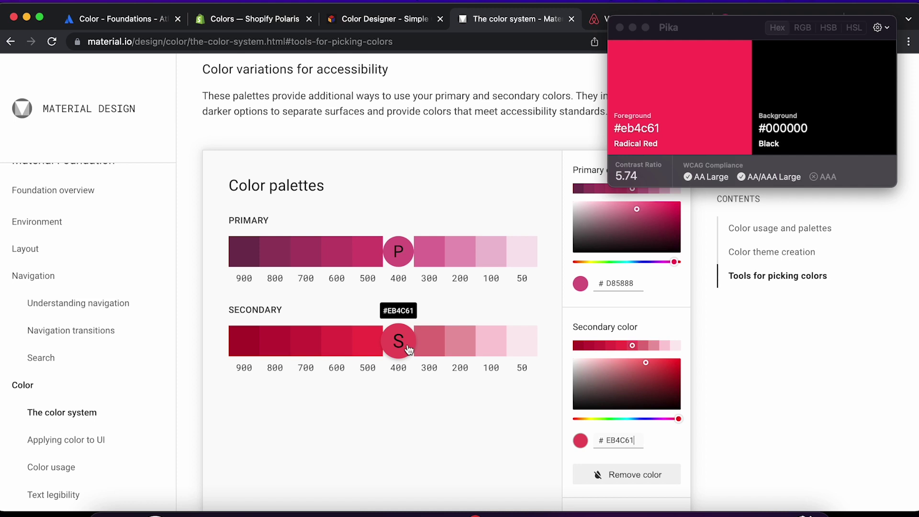
- Close Pika and examine the ten tints and ten shades of the green #047857 in Color Designer
left_click(619, 28)
left_click(411, 26)
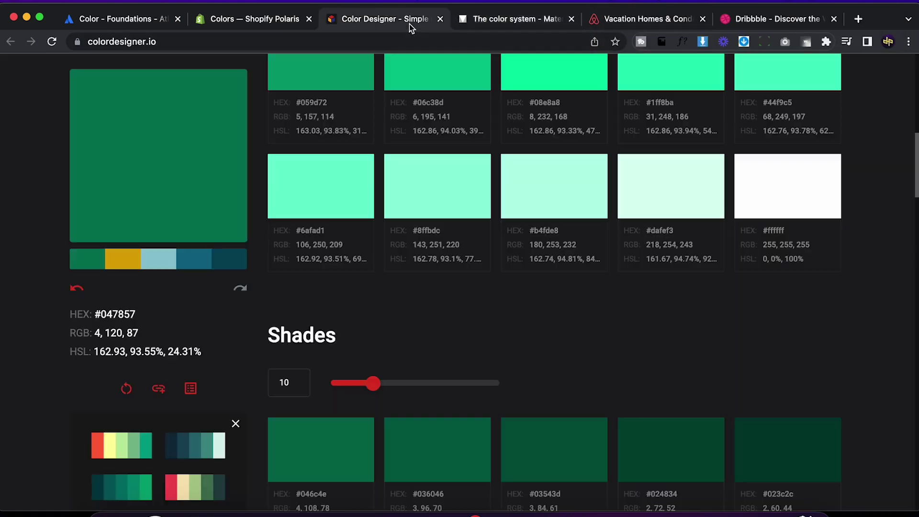
scroll(205, 199, "up", 3)
scroll(341, 185, "up", 1)
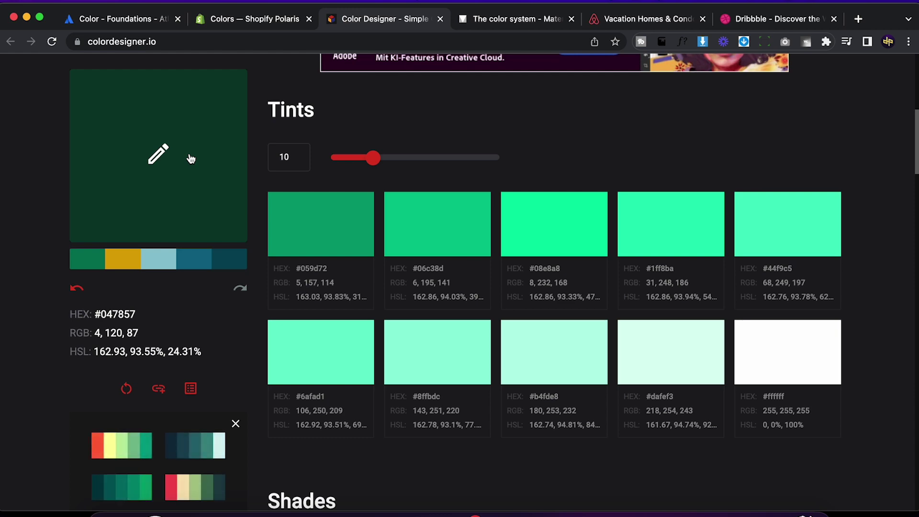
scroll(607, 318, "down", 12)
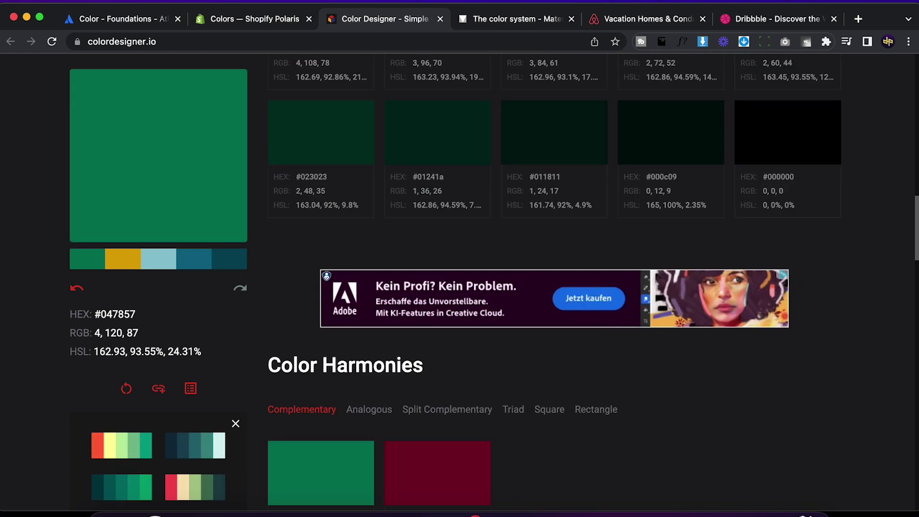
scroll(505, 291, "up", 5)
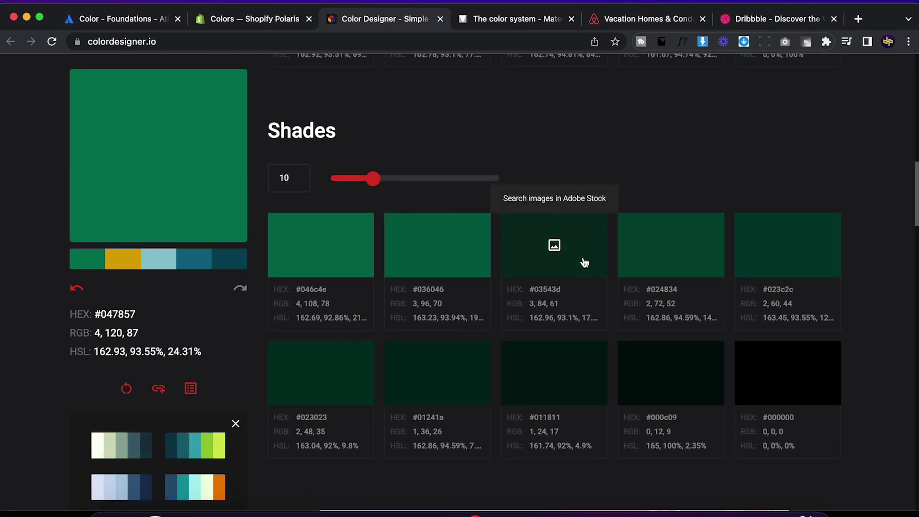
scroll(584, 263, "up", 7)
scroll(585, 263, "up", 1)
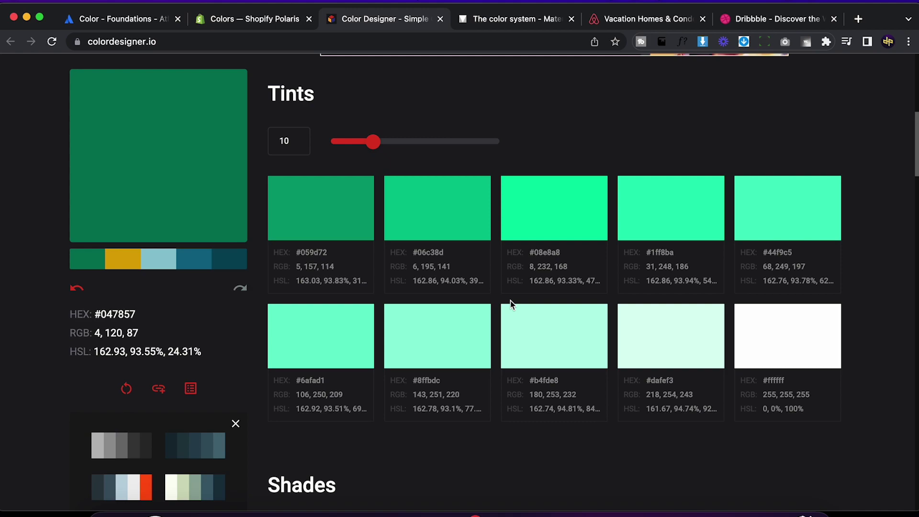
- Switch to Figma and rename the green frame as G 600
left_click(505, 513)
left_click(547, 406)
left_click(468, 294)
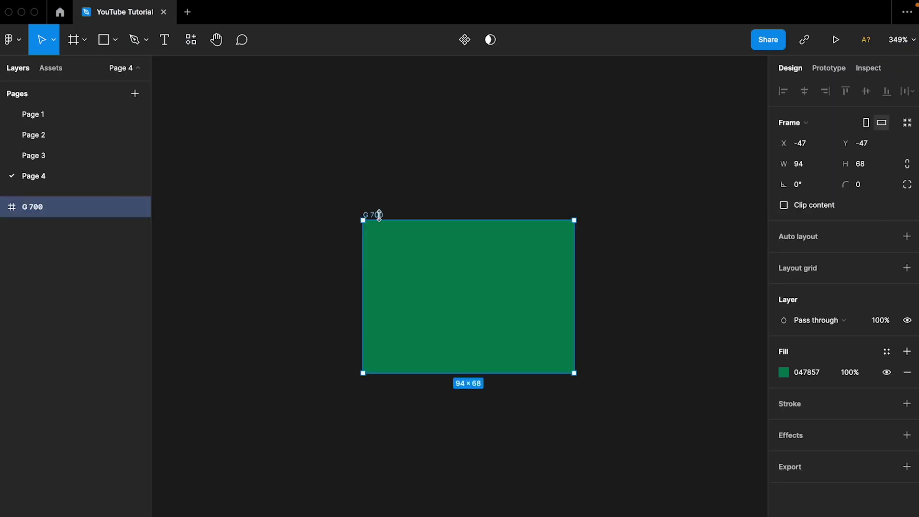
double_click(377, 214)
type("G 600")
key("Return")
left_click(443, 188)
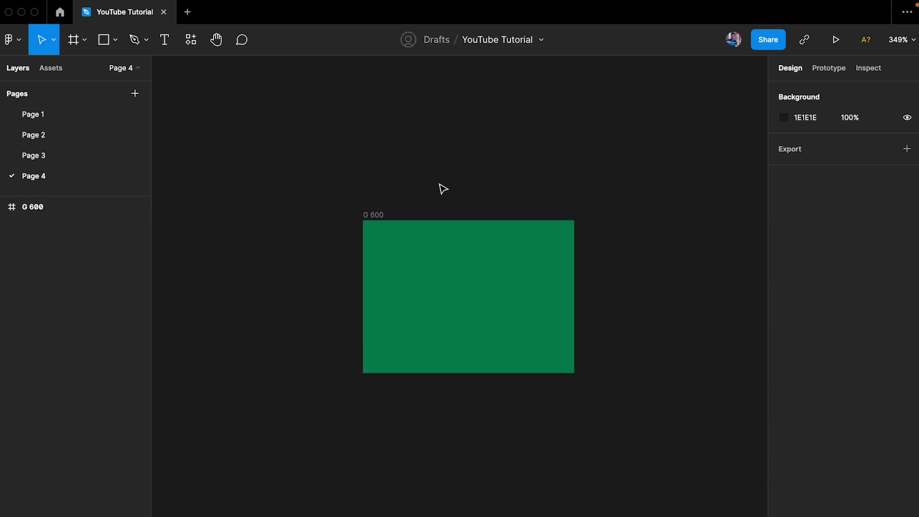
- Add a text layer containing "#" below the G 600 frame
left_click(408, 270)
scroll(407, 269, "down", 3)
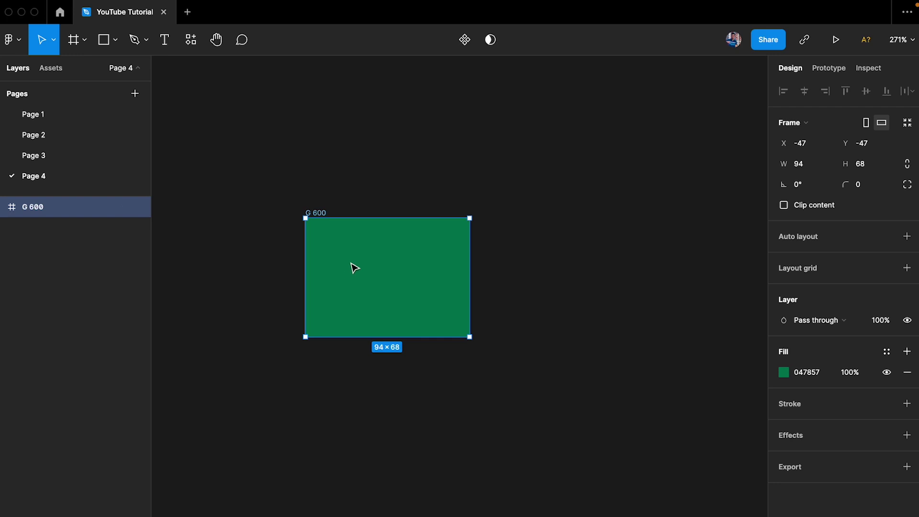
scroll(355, 267, "up", 5)
key("t")
left_click(327, 440)
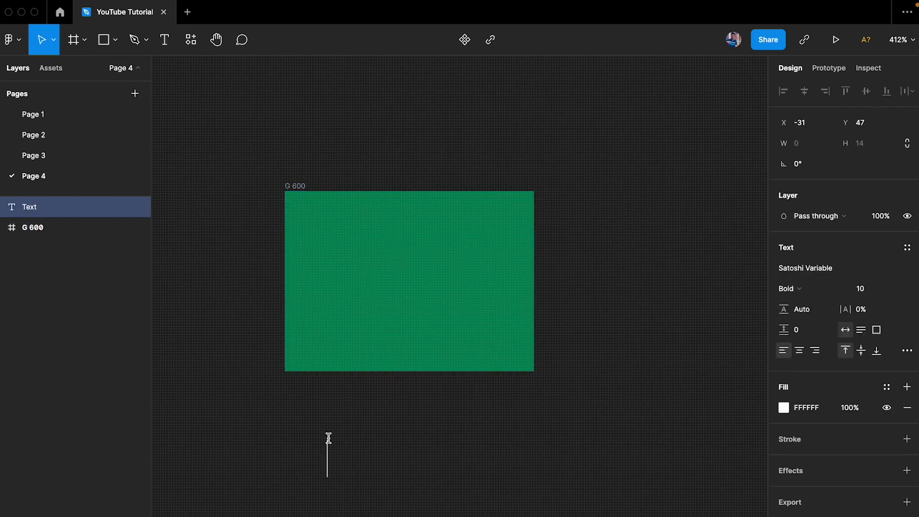
type("#")
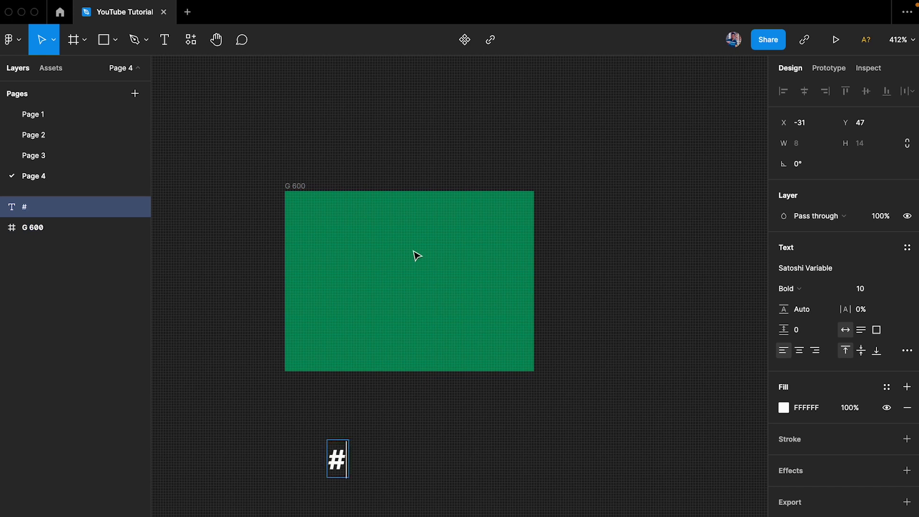
key("Escape")
- Copy the G 600 frame's fill hex code into the text layer so that it reads #047857
left_click(308, 203)
left_click(819, 379)
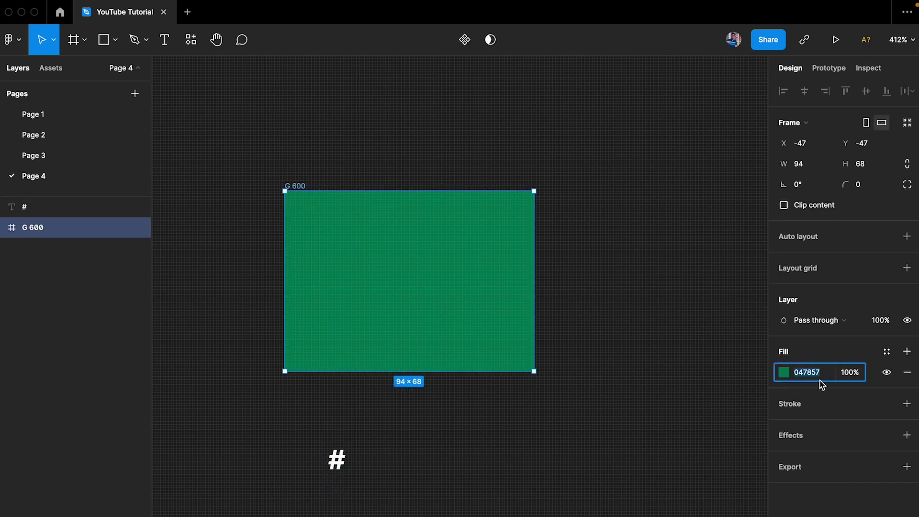
key("ctrl+c")
left_click(336, 460)
key("Return")
key("ctrl+v")
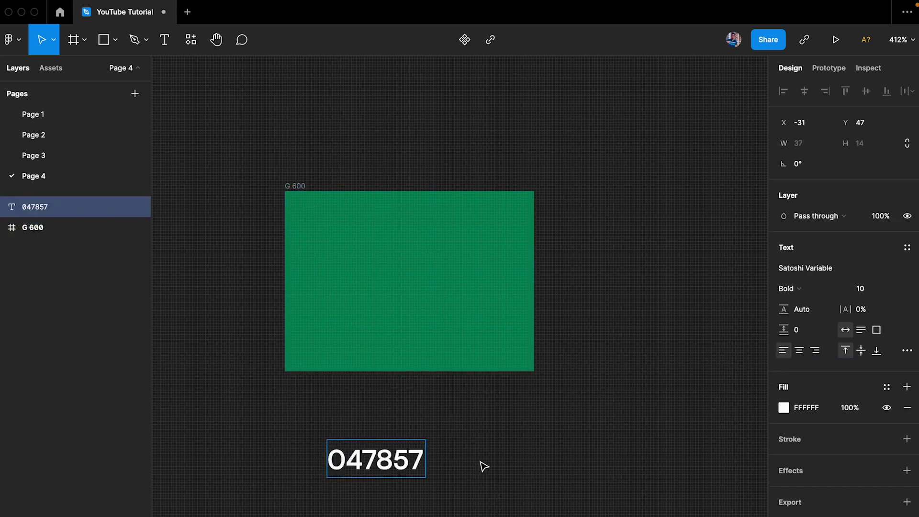
type("#")
left_click(544, 449)
- Move the #047857 text up under the green frame, wrap it in auto layout, and combine both in a vertical auto layout
left_click_drag(400, 467, 363, 414)
key("shift+a")
left_click(300, 187, "shift")
key("shift+a")
- Set the hex label's frame to fill the container width with horizontal and vertical padding of 8
left_click(382, 407)
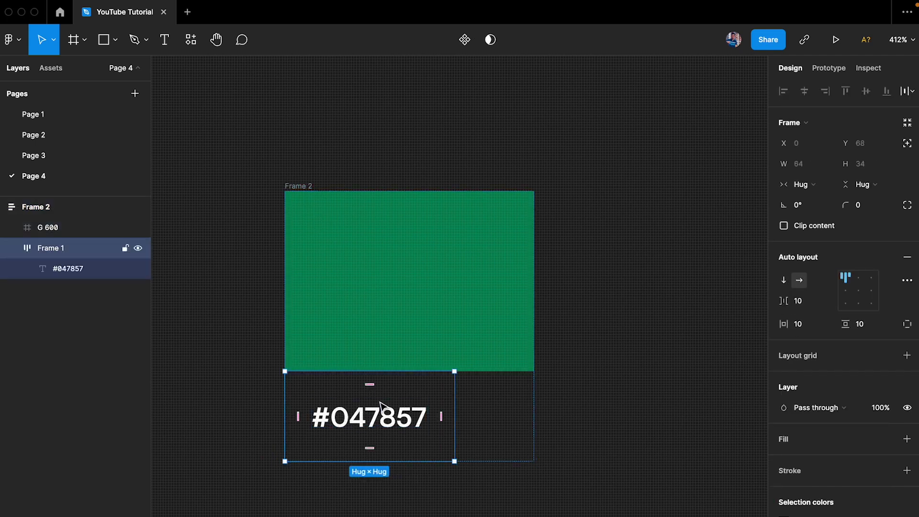
left_click(808, 186)
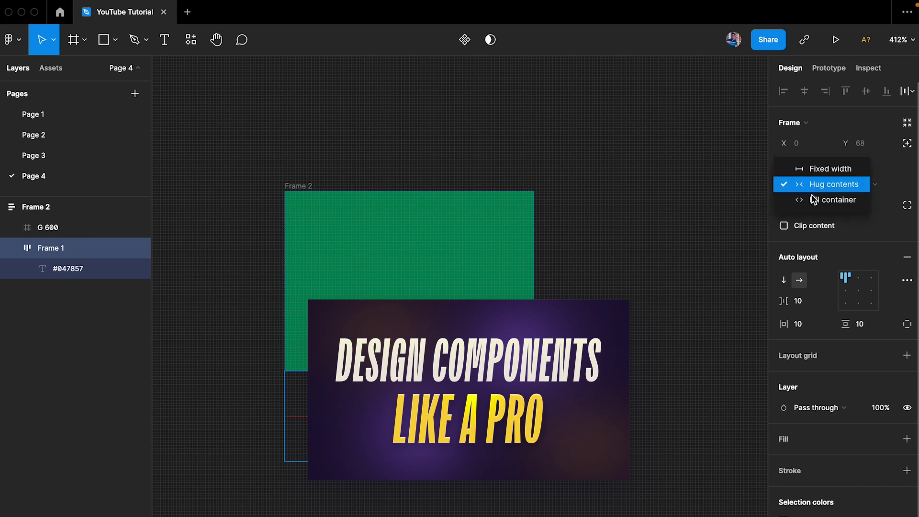
left_click(816, 199)
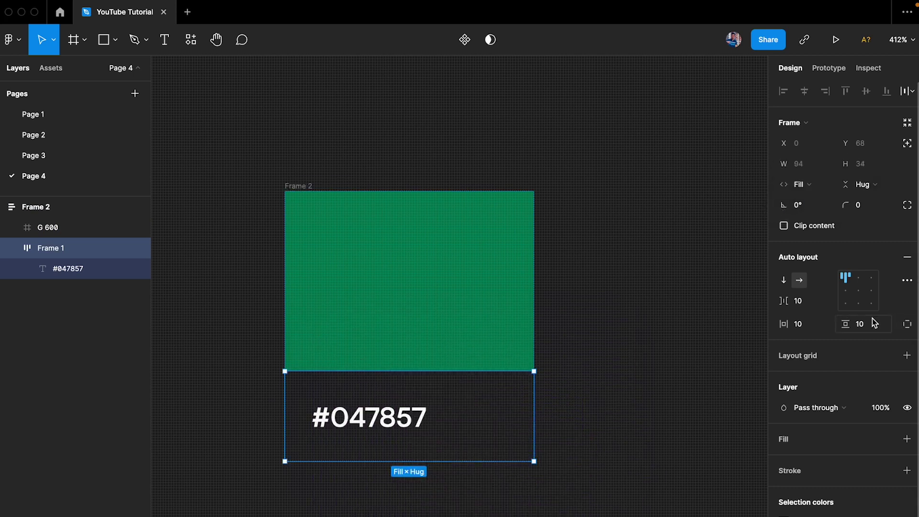
left_click(809, 329)
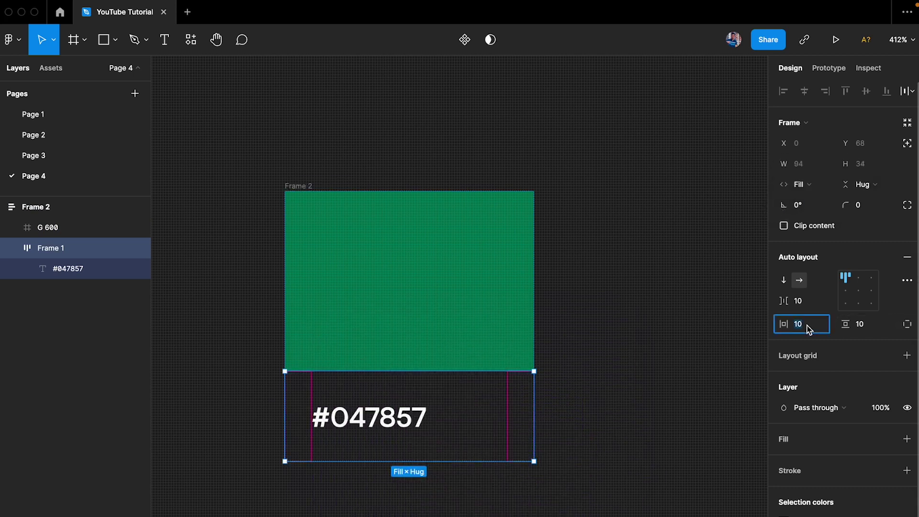
type("8")
key("Tab")
type("8")
key("Return")
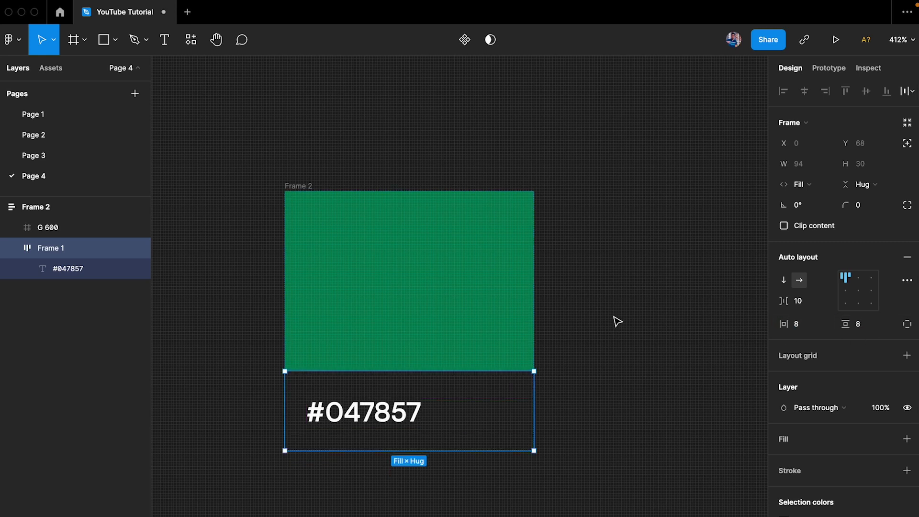
- Give the label frame a white FFFFFF fill and color its #047857 text black (000000)
left_click(906, 439)
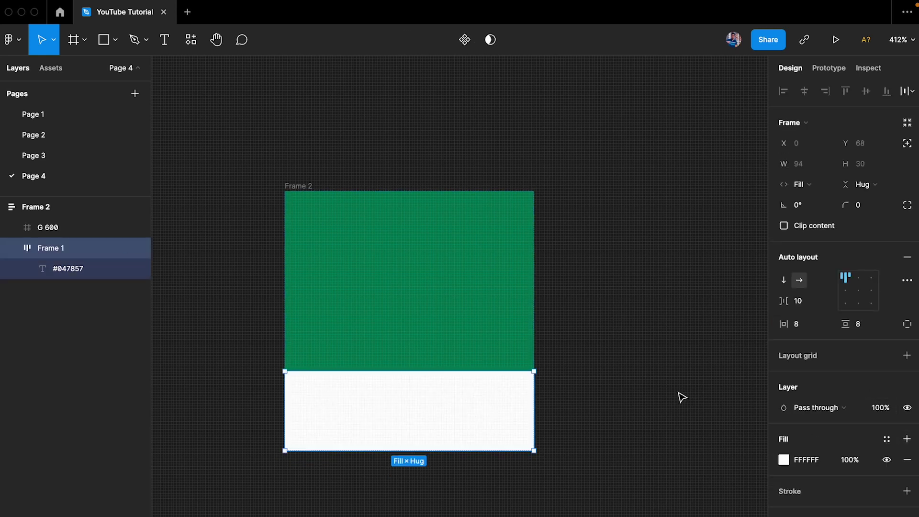
left_click(106, 268)
left_click(885, 408)
left_click(886, 409)
left_click(785, 431)
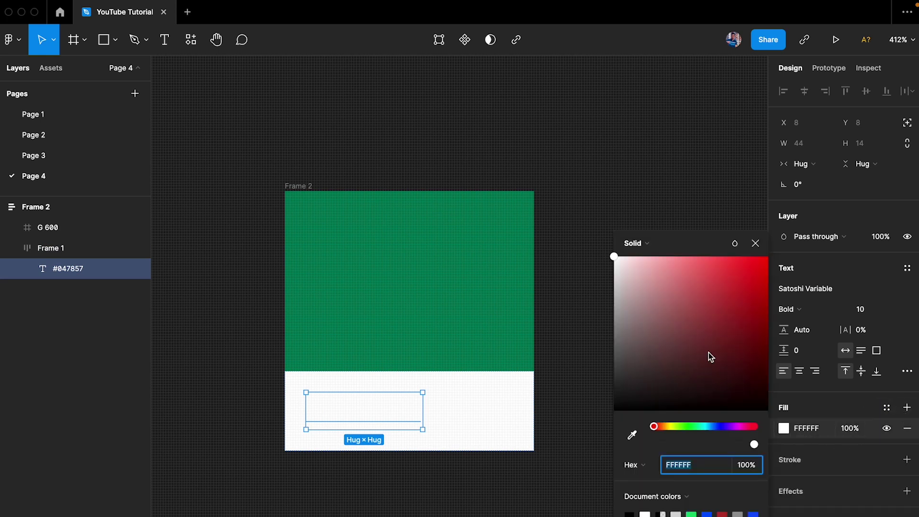
left_click_drag(708, 352, 568, 504)
left_click(568, 504)
- Round the whole swatch frame's corners to a radius of 8 and clip its content
left_click(298, 187)
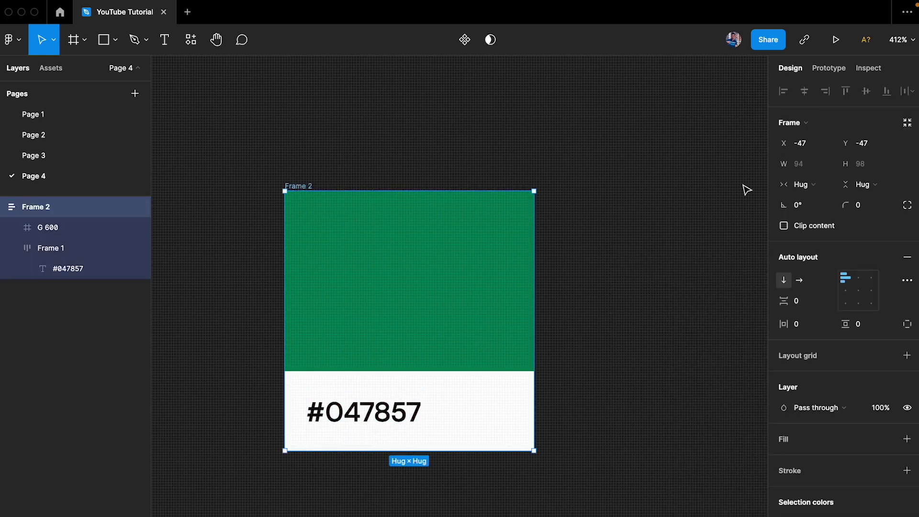
left_click(874, 208)
key("Return")
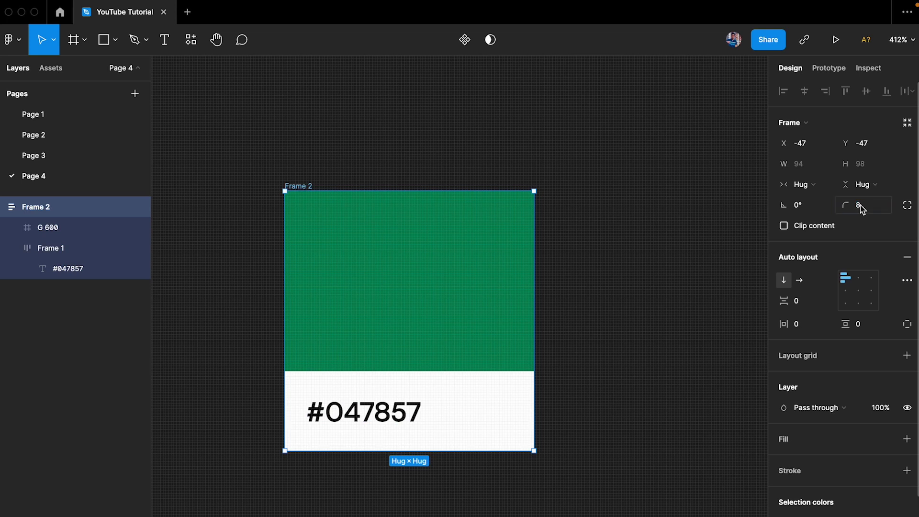
left_click(785, 225)
left_click(684, 263)
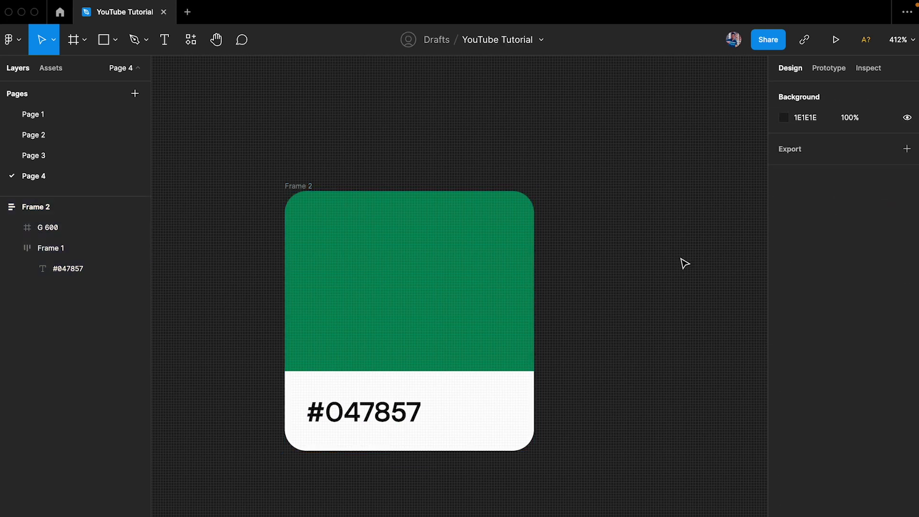
- Copy the #047857 text into the green G 600 frame and place it near the lower-left corner at X 8, Y 47
scroll(682, 259, "down", 5)
scroll(506, 376, "up", 3)
scroll(505, 376, "right", 3)
scroll(505, 376, "up", 2)
left_click(422, 298)
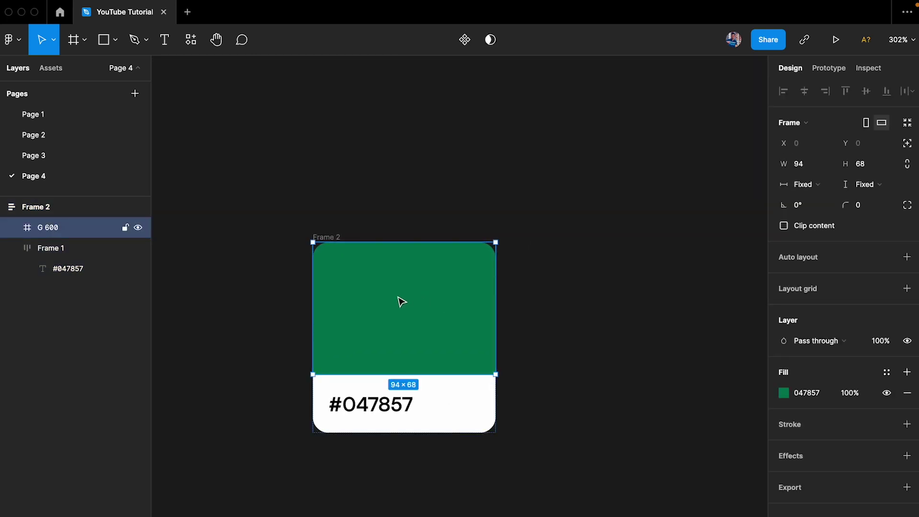
scroll(359, 321, "up", 3)
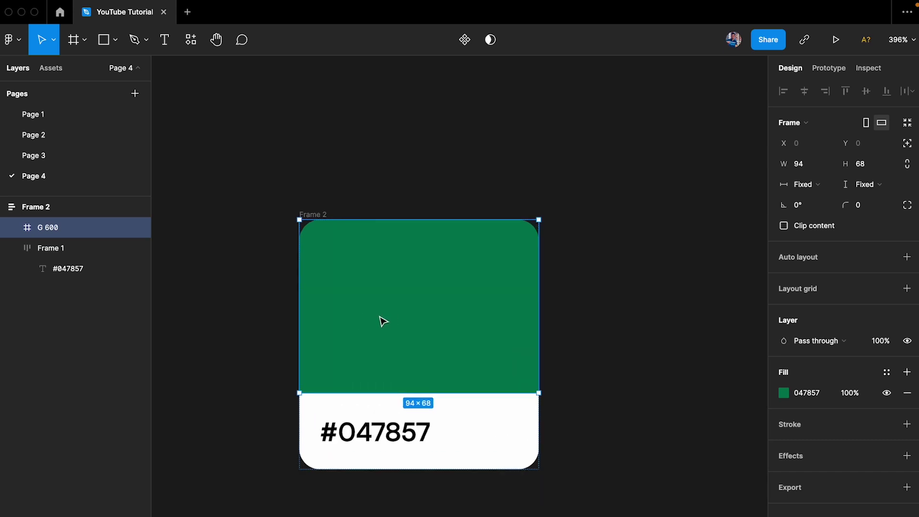
double_click(357, 436)
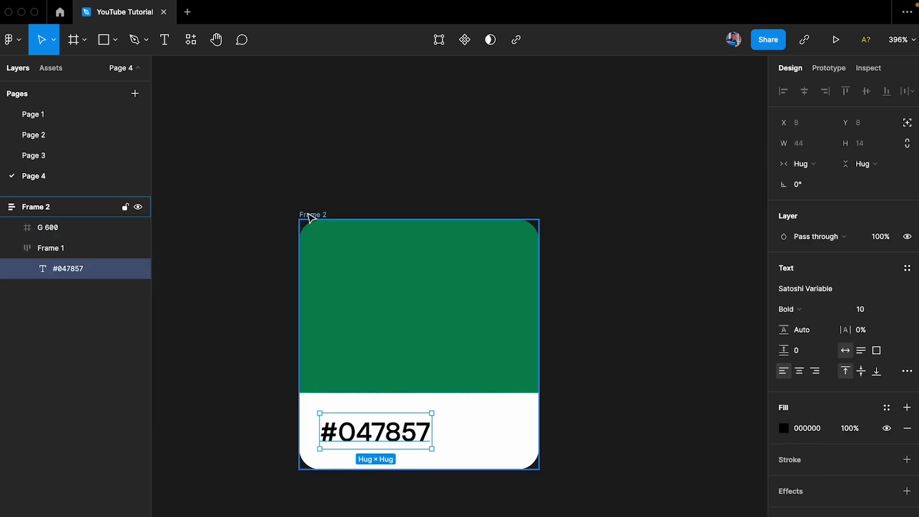
left_click(387, 299)
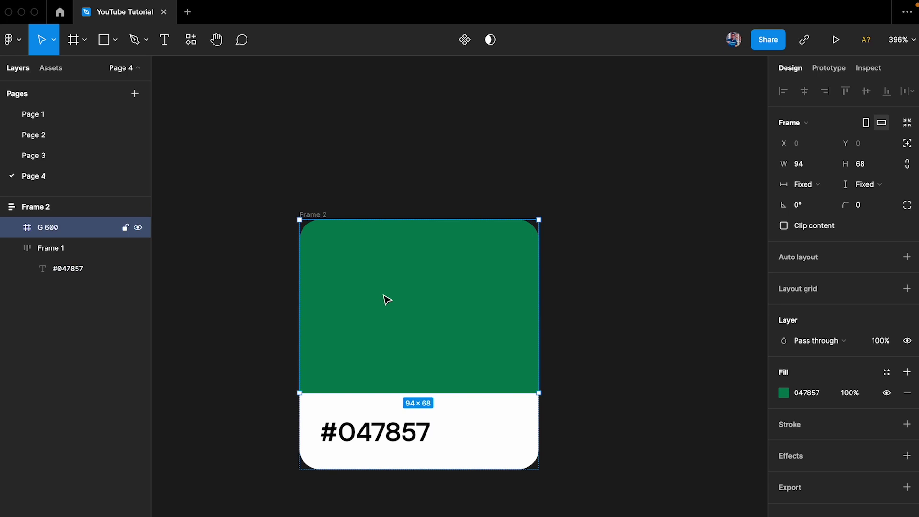
left_click(375, 441)
left_click(375, 441)
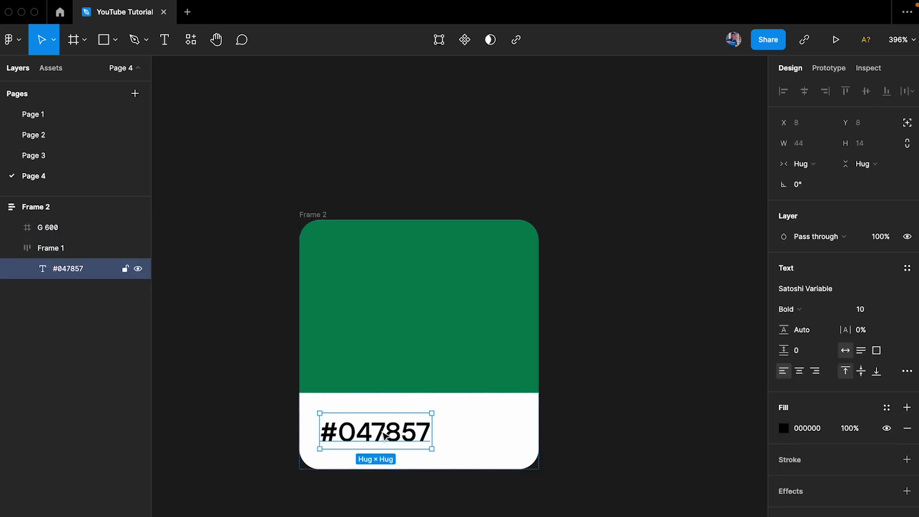
left_click(408, 351)
key("ctrl+v")
left_click_drag(371, 268, 375, 360)
- Change the copied text in the green area to G-600 and color it white (FFFFFF)
double_click(378, 362)
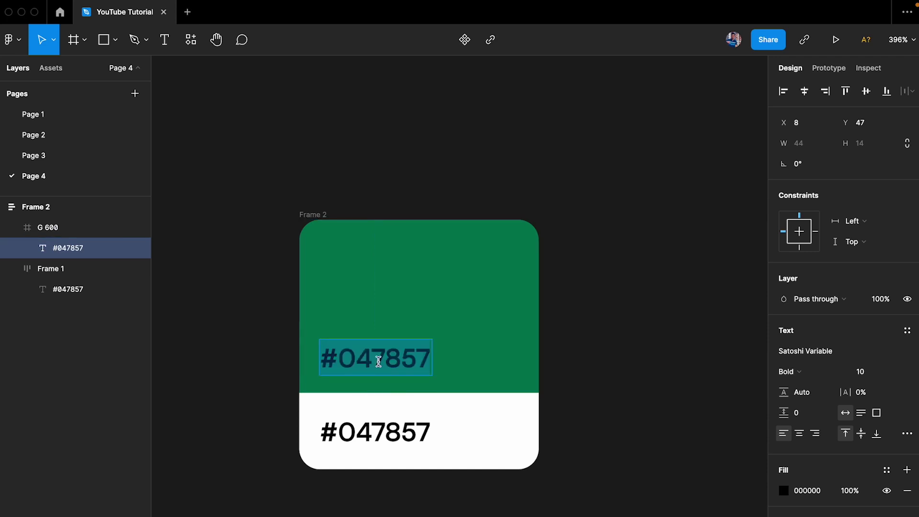
type("G6")
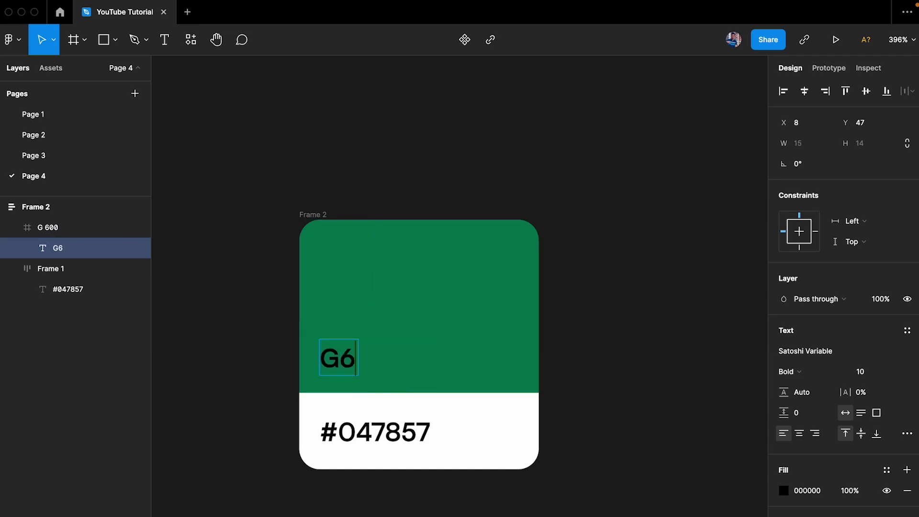
type("00-600")
left_click(603, 338)
left_click(401, 348)
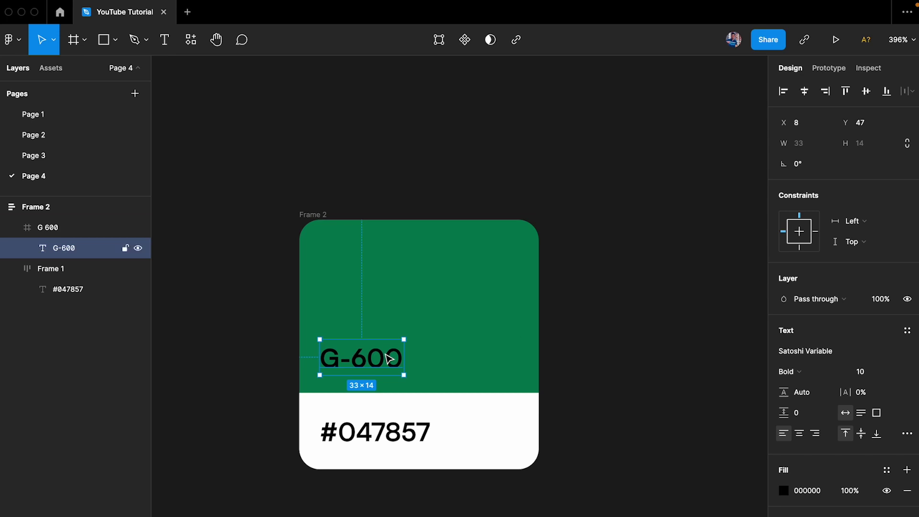
left_click(784, 490)
left_click_drag(700, 365, 559, 187)
left_click(755, 243)
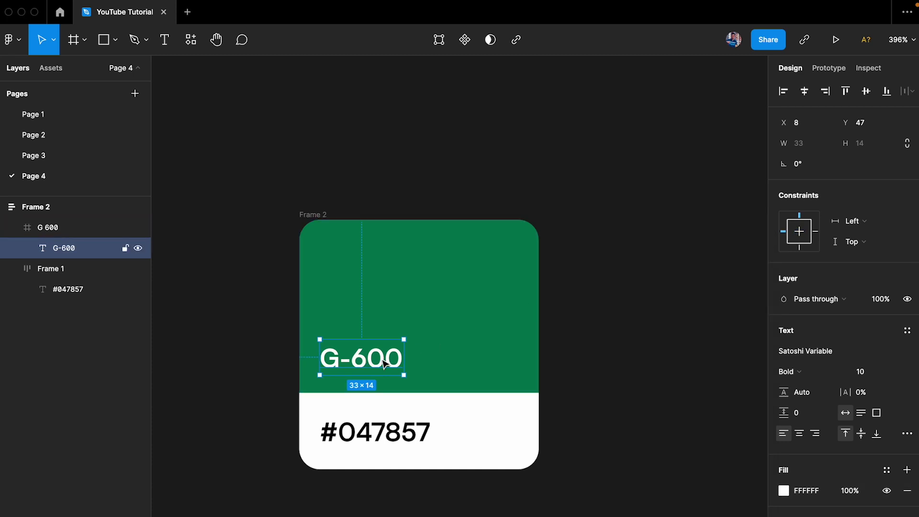
- Reduce the whole swatch frame's corner radius to 4
left_click(316, 215)
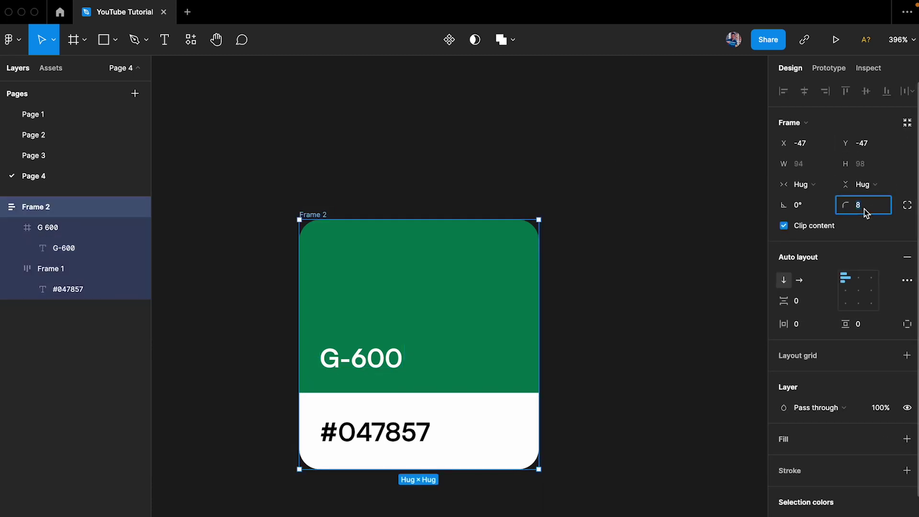
type("4")
key("Return")
left_click(625, 144)
- Turn the whole swatch frame into a component and rename it Swatch
scroll(626, 144, "down", 2)
scroll(625, 144, "right", 4)
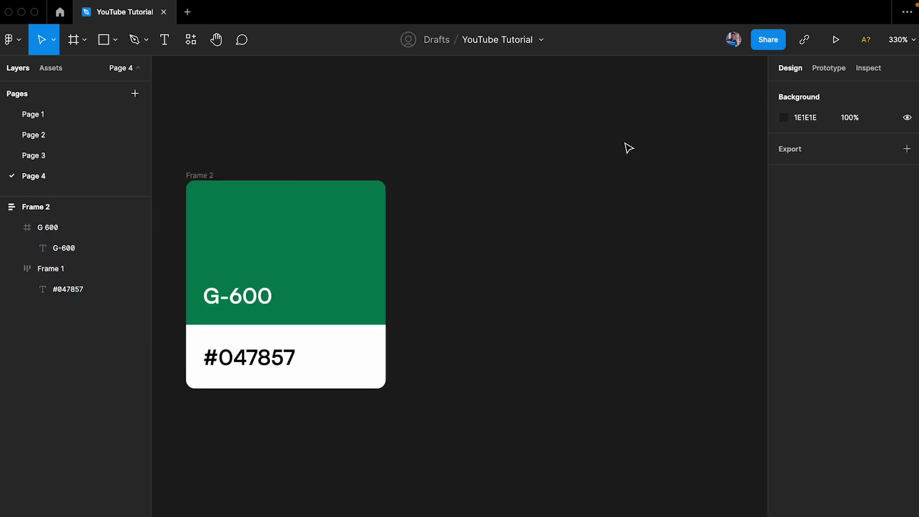
scroll(626, 144, "down", 4)
left_click(352, 163)
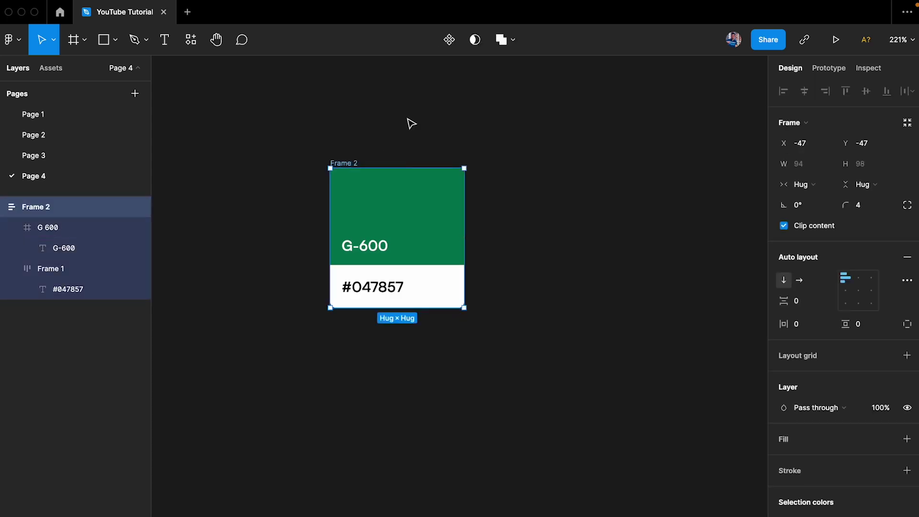
left_click(449, 41)
double_click(349, 162)
type("Sw")
key("Return")
left_click(485, 140)
- Set the Swatch component aside and place an instance of it at X 69, Y -47
left_click(371, 198)
key("super+minus")
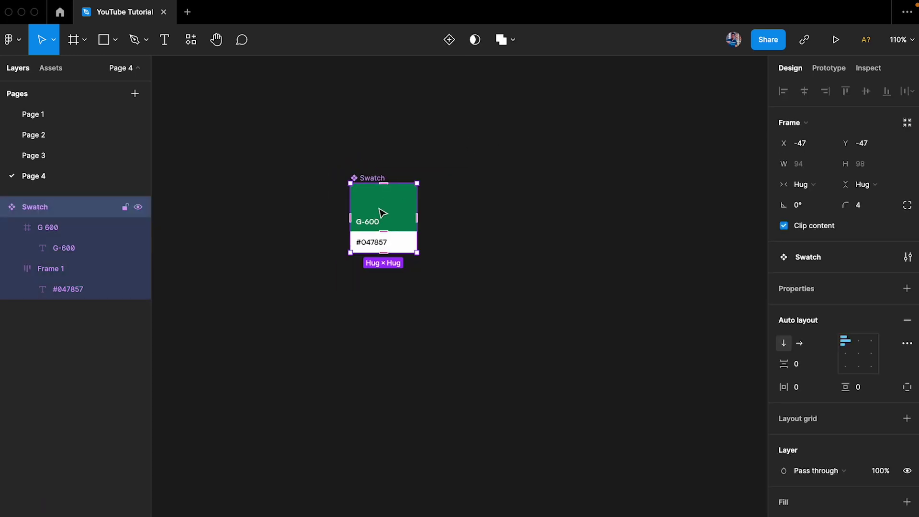
left_click_drag(375, 213, 205, 209)
scroll(205, 208, "left", 5)
key("super+z")
left_click_drag(505, 190, 582, 215)
scroll(583, 215, "right", 5)
scroll(481, 227, "up", 5)
scroll(481, 227, "right", 3)
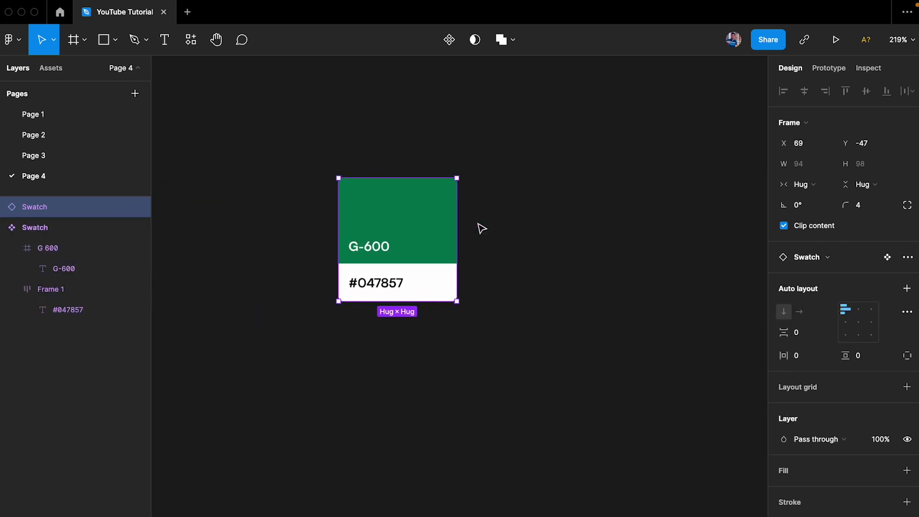
- Duplicate the Swatch instance rightward at equal spacing into a row of seven ending at X 693
left_click_drag(369, 218, 506, 225, "alt")
scroll(519, 236, "down", 5)
scroll(436, 241, "right", 3)
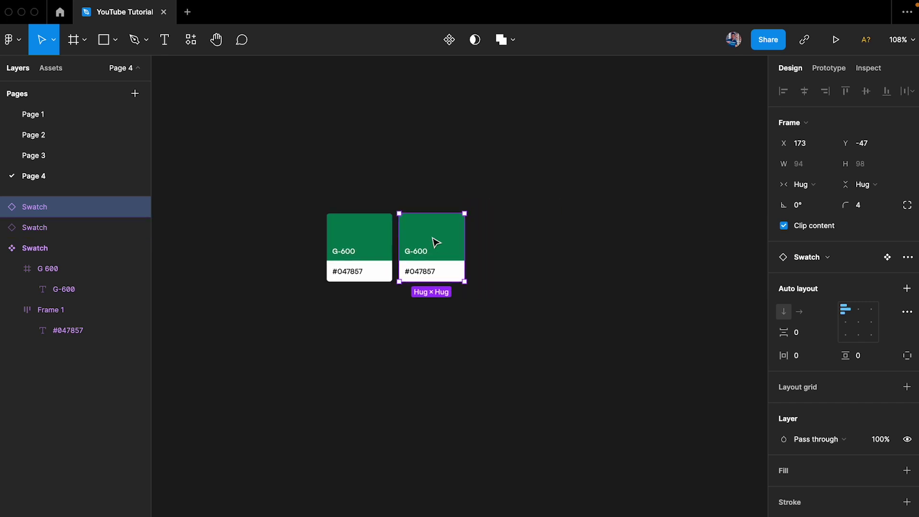
scroll(436, 242, "right", 2)
key("ctrl+d")
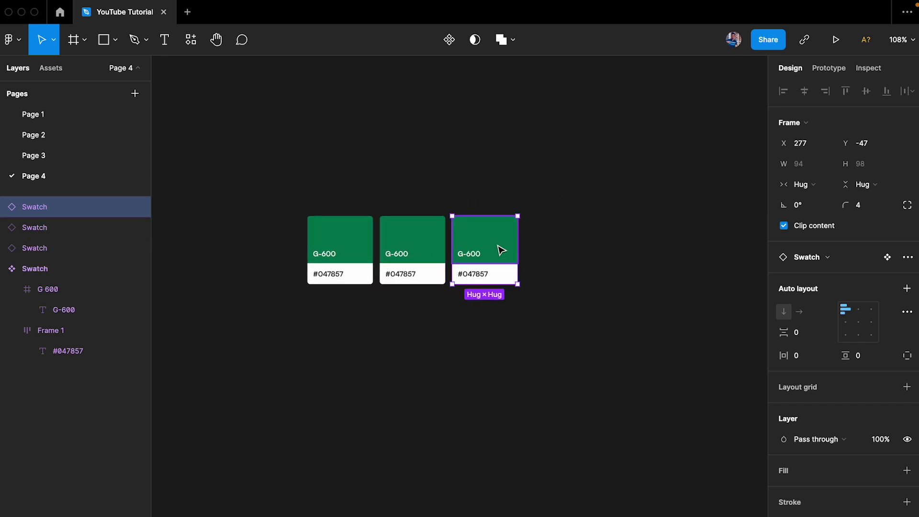
key("ctrl+d")
key("ctrl+d")
scroll(633, 282, "right", 4)
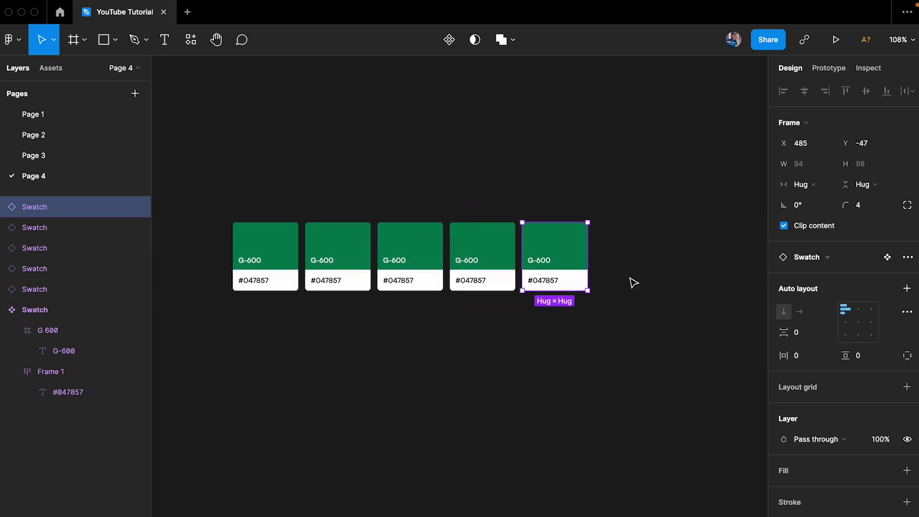
key("ctrl+d")
key("ctrl+d")
scroll(672, 347, "left", 6)
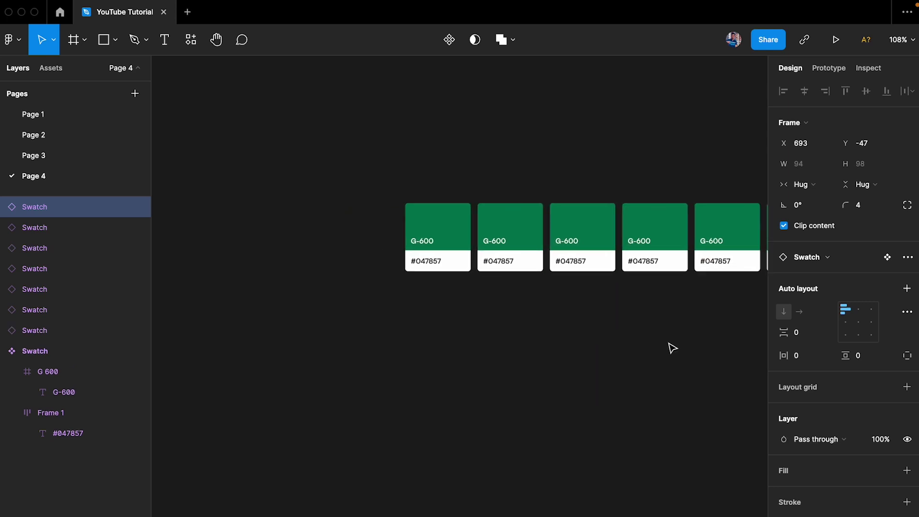
- Add three more evenly spaced Swatch instances at the row's left end to extend it to ten
left_click(437, 225)
left_click_drag(437, 225, 369, 227)
key("ctrl+d")
scroll(527, 286, "left", 3)
scroll(527, 285, "up", 1)
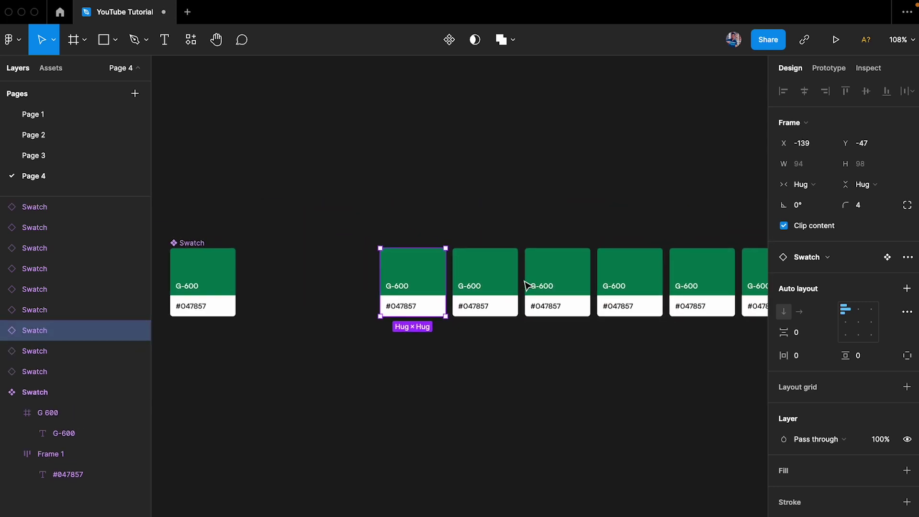
key("ctrl+d")
scroll(306, 223, "down", 1)
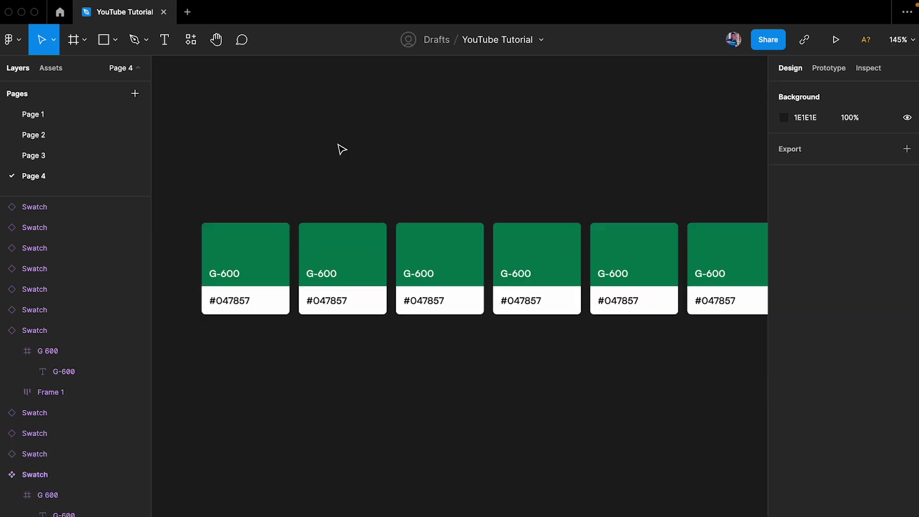
scroll(341, 150, "down", 1)
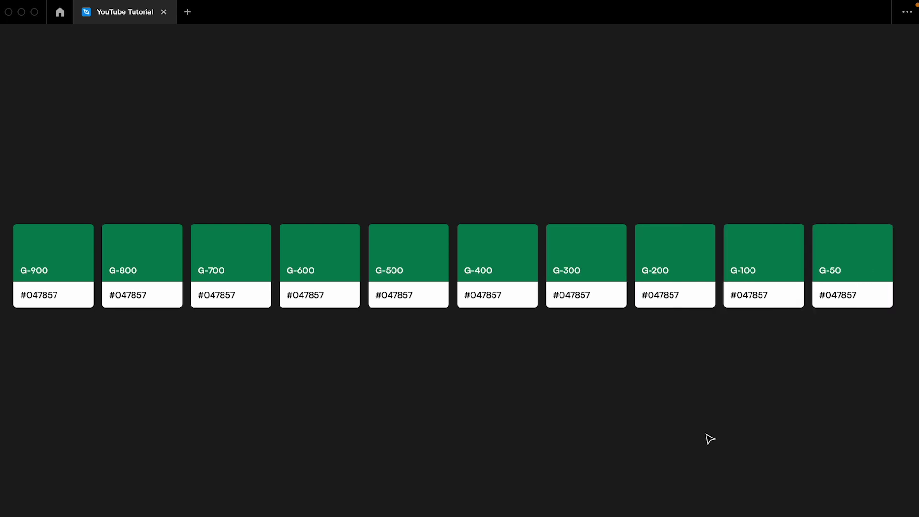
- Switch to Color Designer in Chrome and examine the generated tints and shades of #047857
left_click(324, 259)
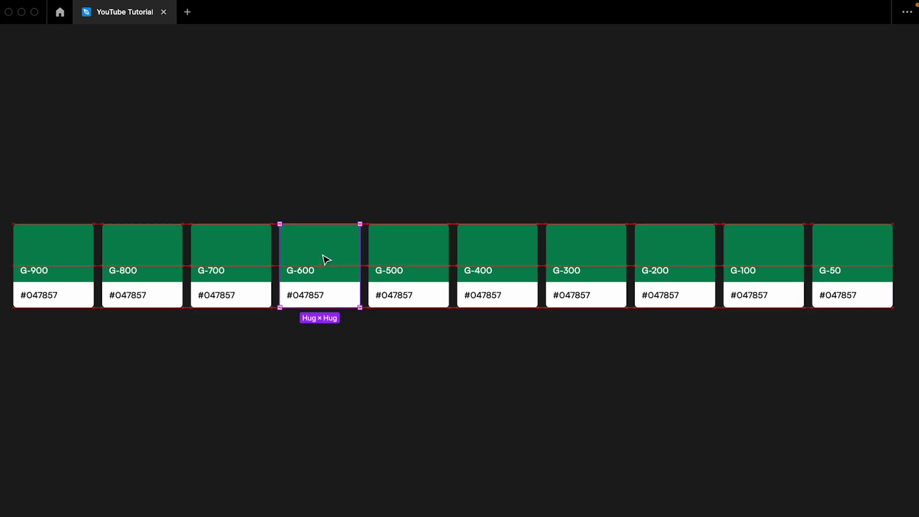
left_click_drag(324, 258, 327, 244)
left_click(435, 167)
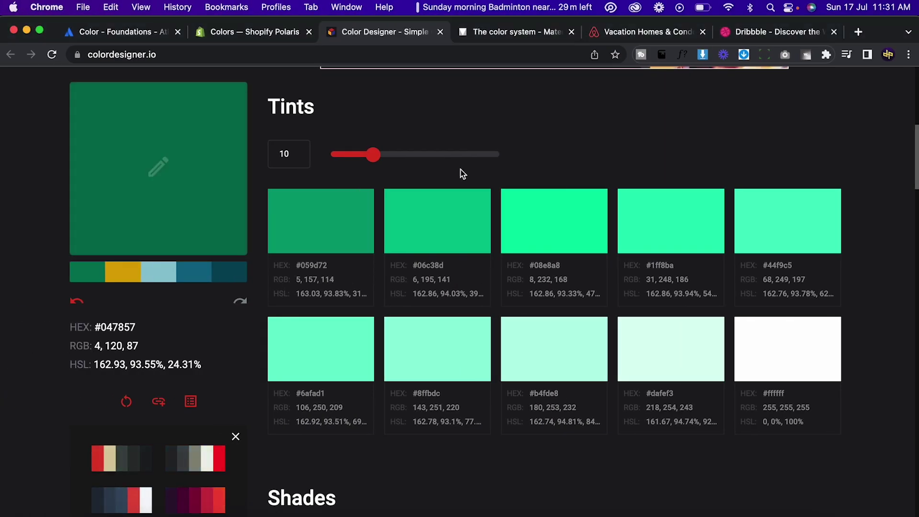
scroll(455, 354, "down", 4)
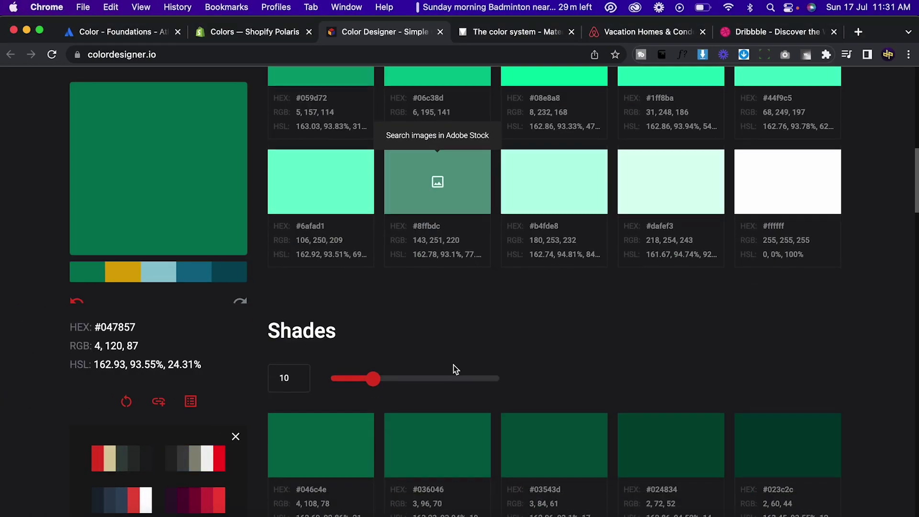
scroll(453, 365, "down", 2)
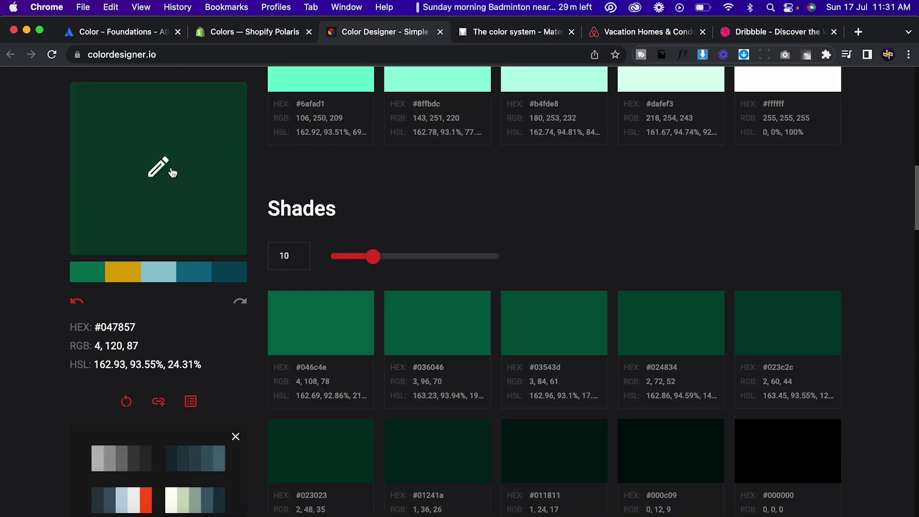
- Copy shade #046c4e from Color Designer and apply it as the fill of the G-700 swatch in Figma
left_click(316, 367)
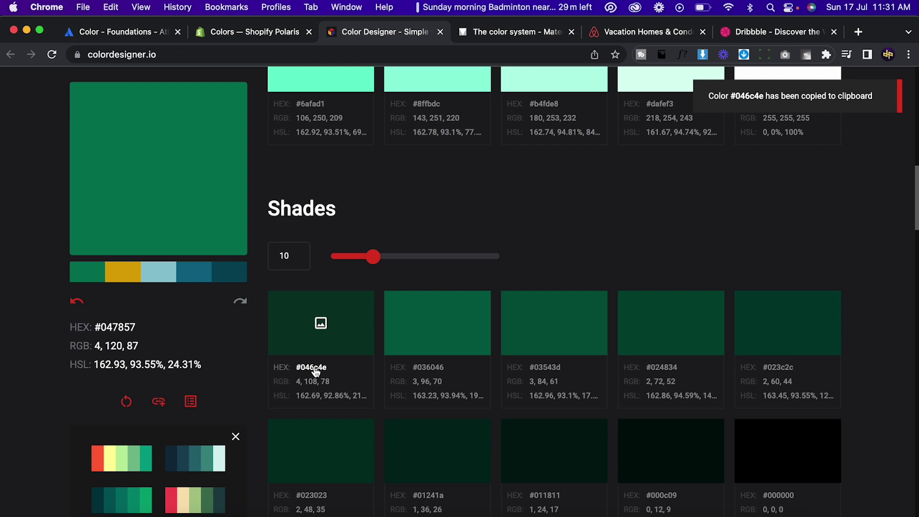
key("ctrl+Right")
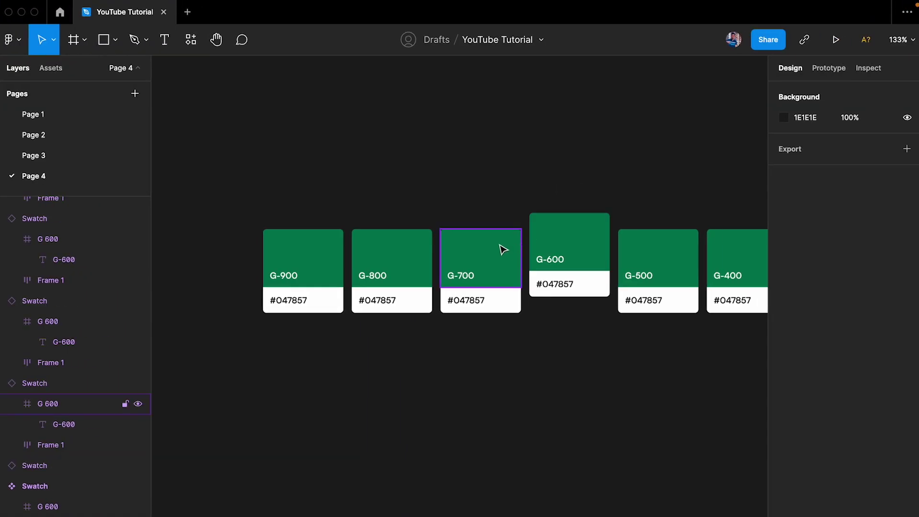
left_click(508, 248)
left_click(809, 372)
key("ctrl+v")
key("Return")
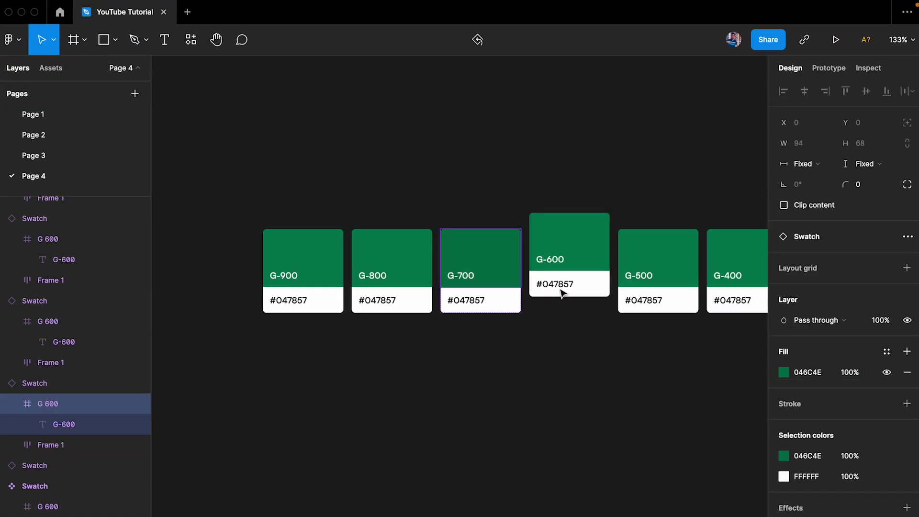
- Copy shade #036046 from Color Designer and apply it as the fill of the G-800 swatch in Figma
key("ctrl+Left")
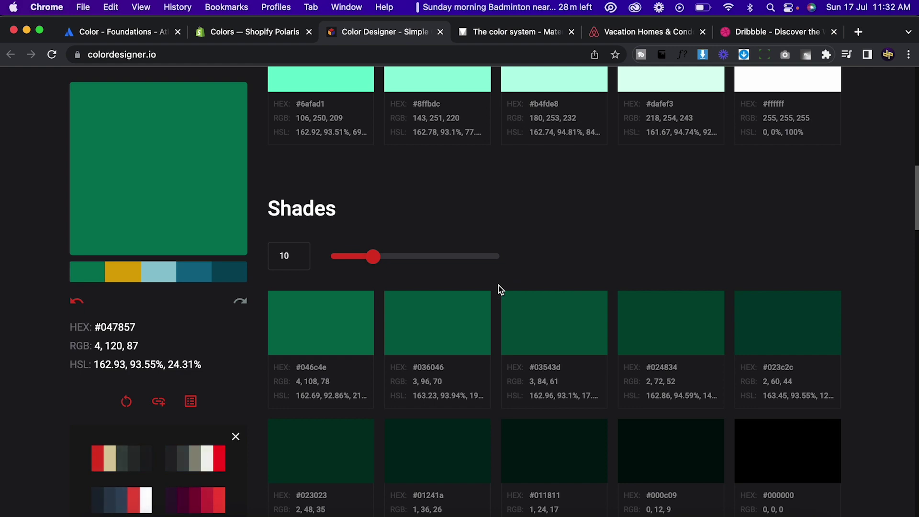
left_click(435, 366)
key("ctrl+Right")
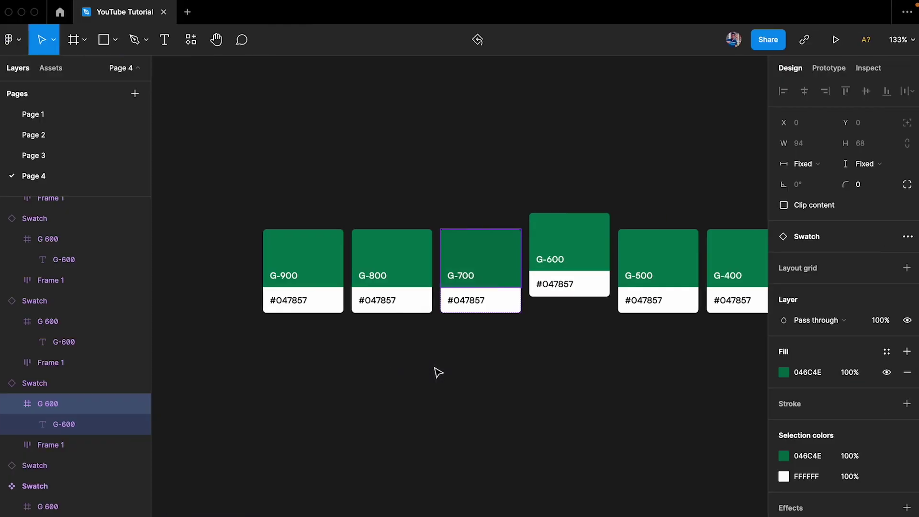
left_click(426, 246)
left_click(808, 372)
key("ctrl+v")
key("Return")
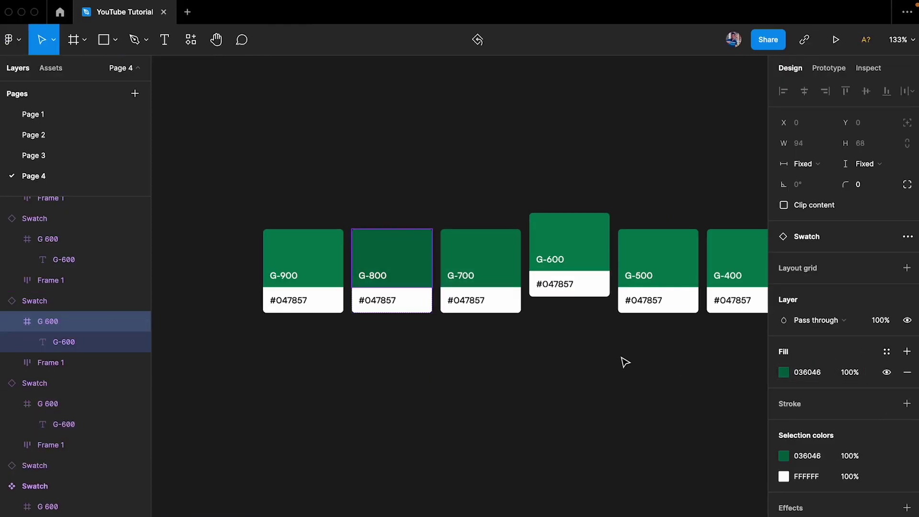
- Copy shade #03543d from Color Designer and apply it as the fill of the G-900 swatch in Figma
key("ctrl+Left")
left_click(553, 369)
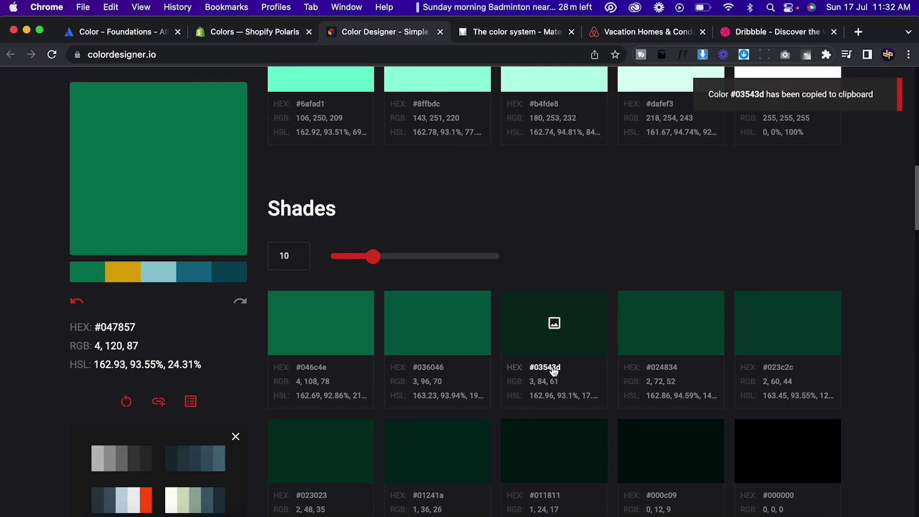
key("ctrl+Right")
left_click(292, 259)
left_click(811, 372)
key("ctrl+v")
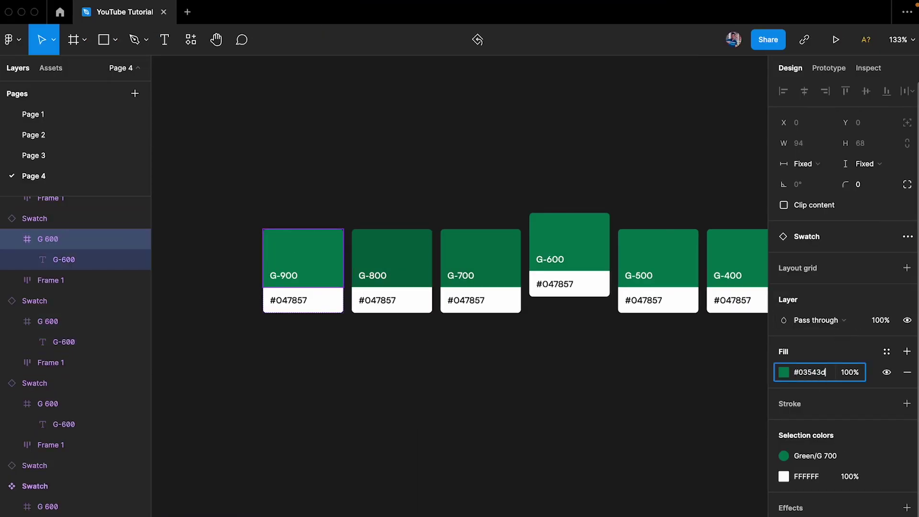
key("Return")
left_click(595, 385)
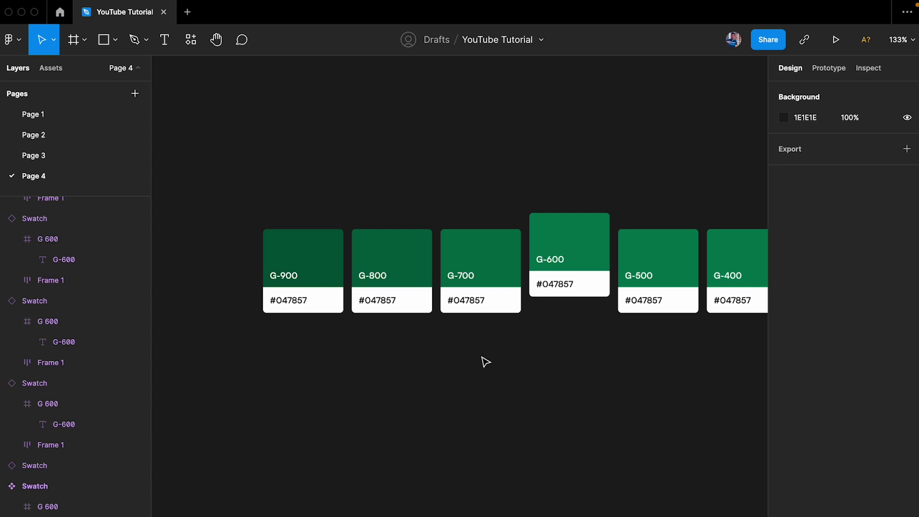
double_click(399, 248)
scroll(327, 251, "up", 1)
left_click(401, 169)
key("ctrl+Left")
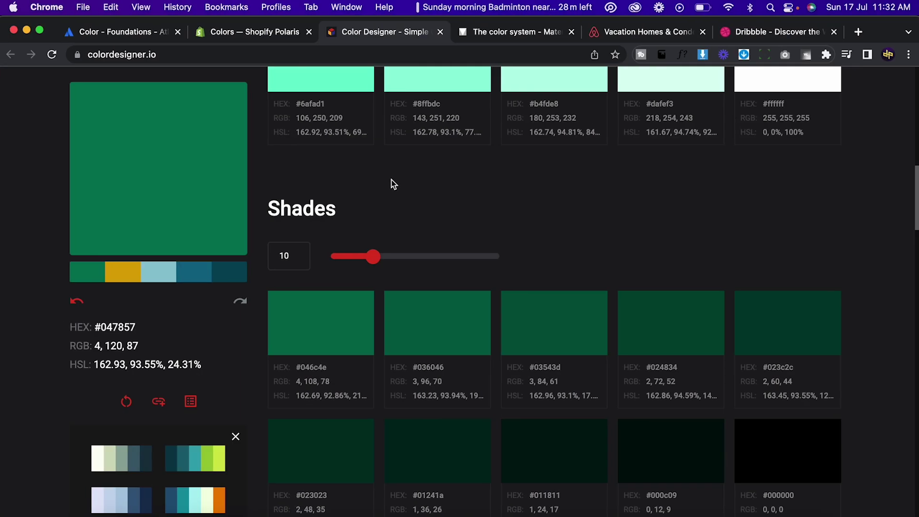
key("ctrl+Right")
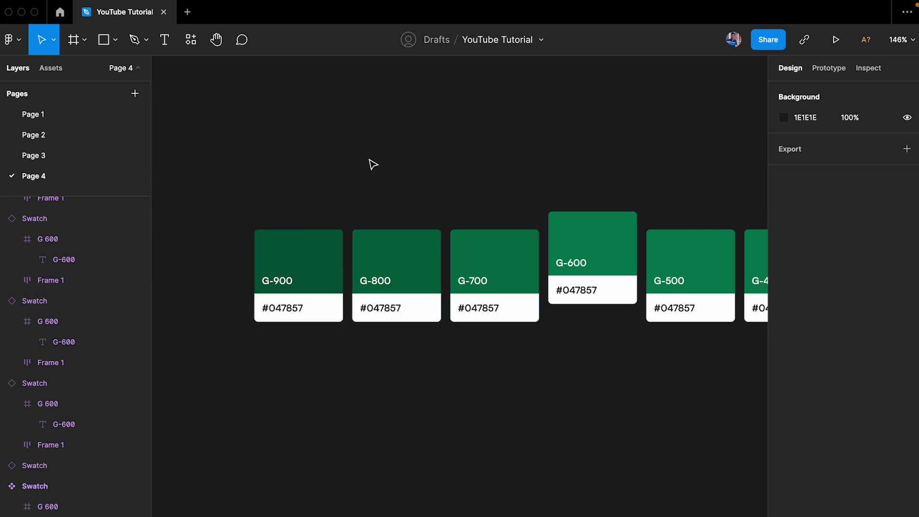
- Switch to Color Designer and reduce the number of generated shades of #047857 to 5
key("ctrl+Left")
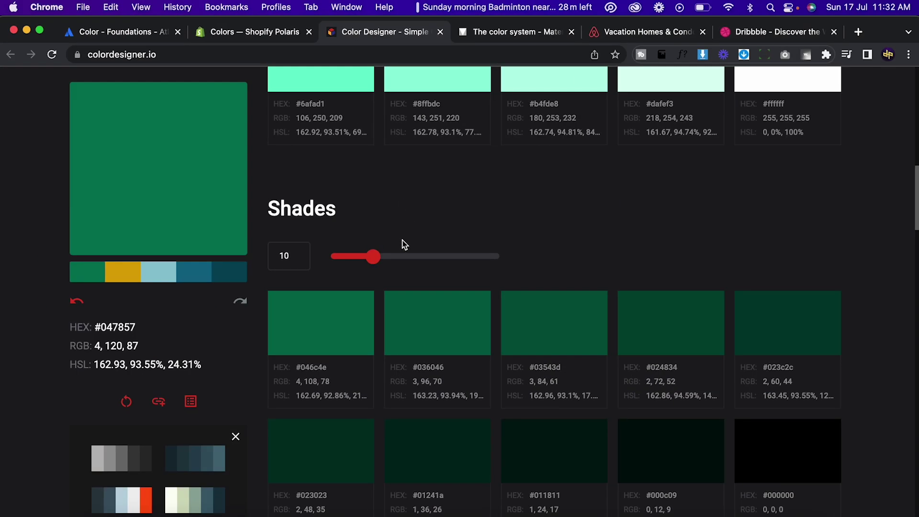
left_click(294, 257)
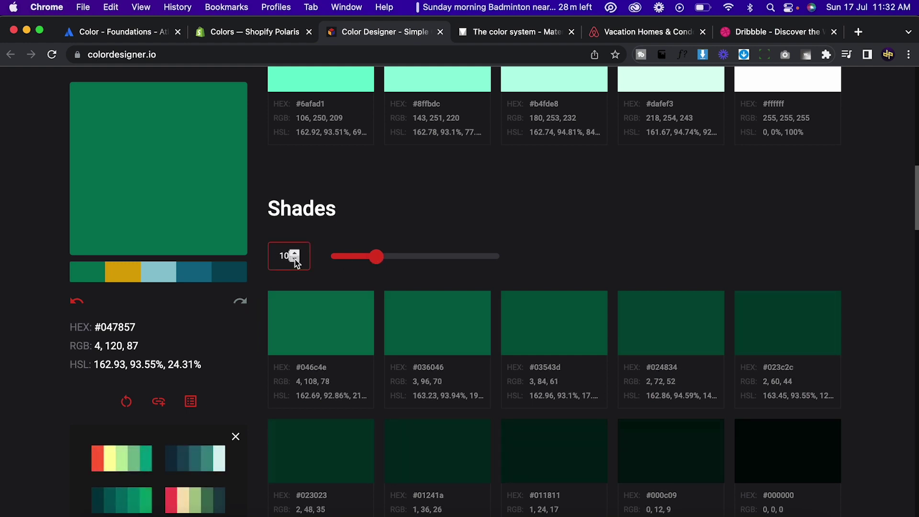
left_click(295, 260)
left_click(295, 259)
left_click(294, 259)
left_click(295, 259)
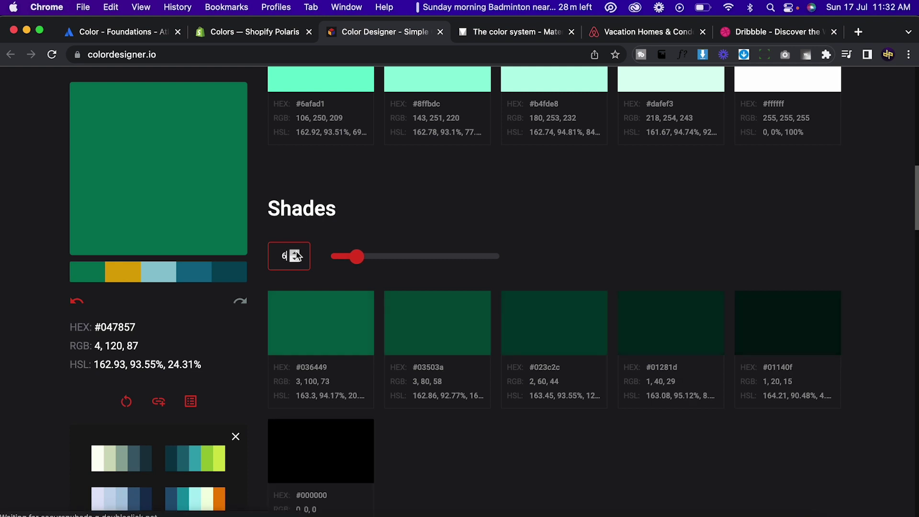
left_click(295, 260)
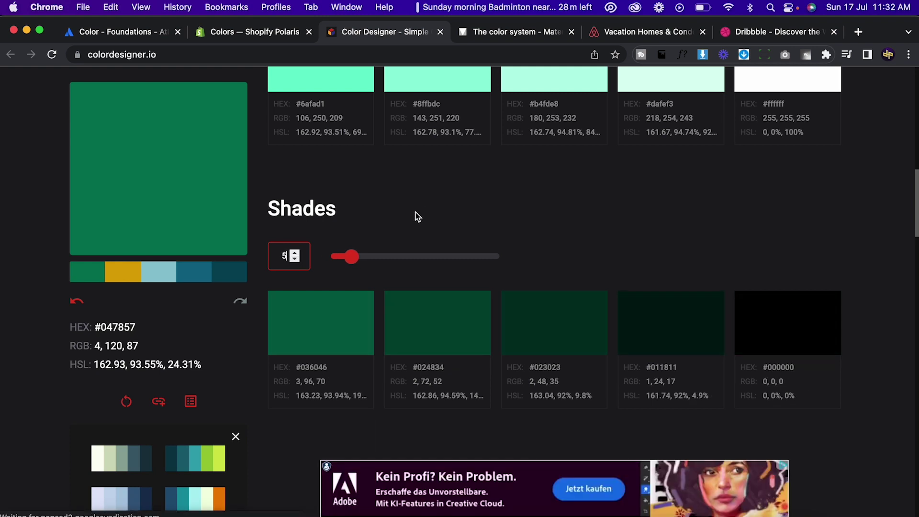
left_click(295, 260)
left_click(294, 254)
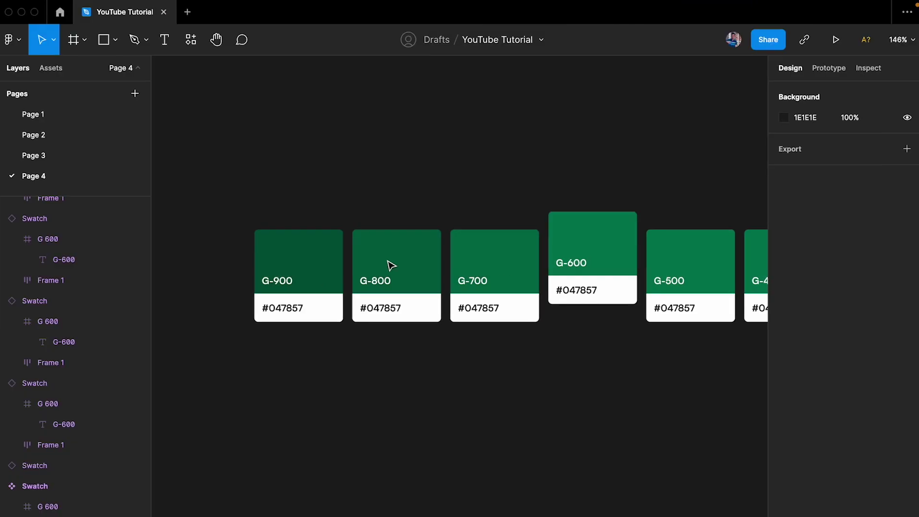
- Replace the G-700 swatch's fill in Figma with the first of the five Color Designer shades, #036046
left_click(499, 250)
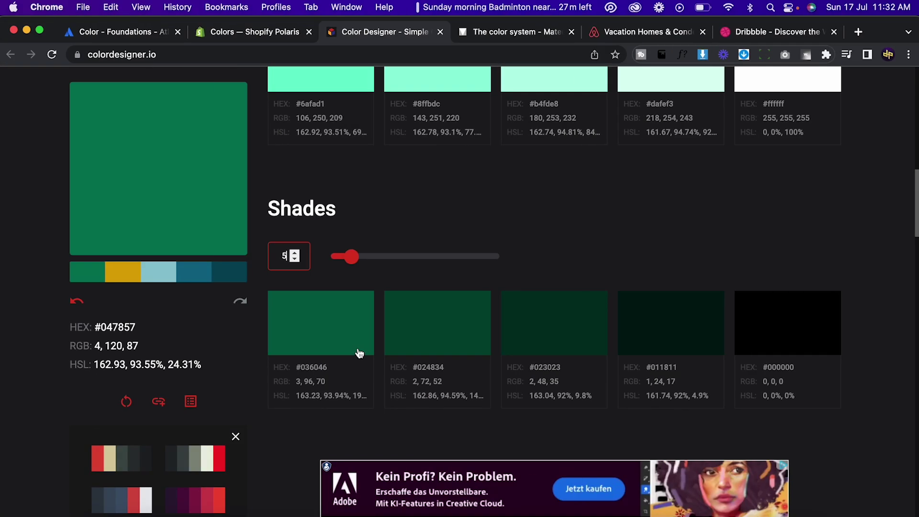
left_click(358, 353)
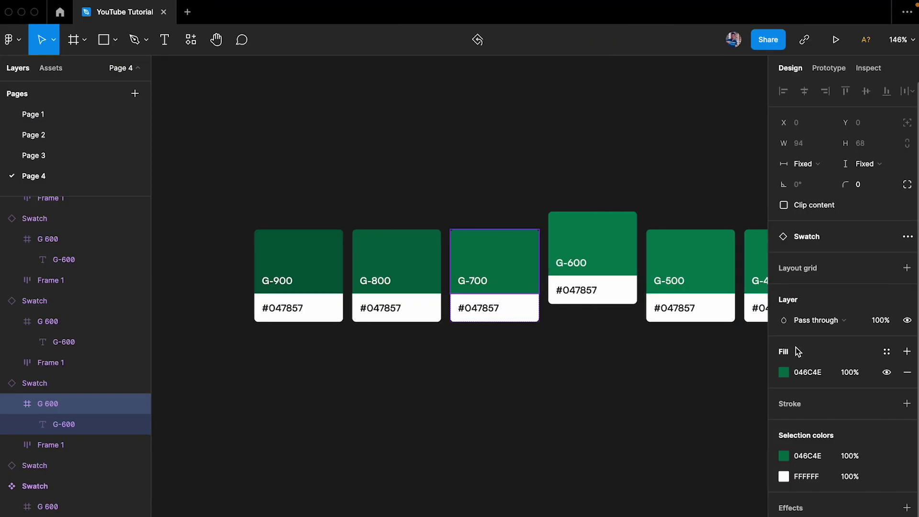
left_click(809, 372)
key("ctrl+v")
key("Return")
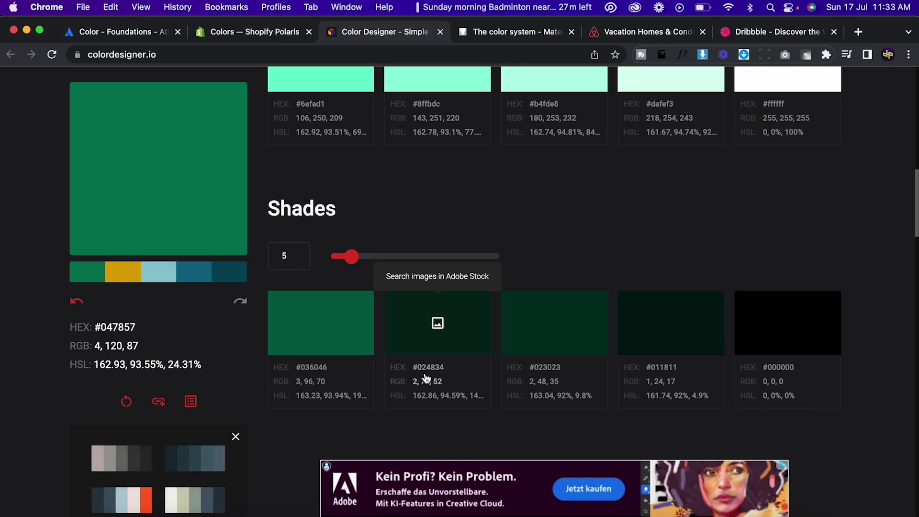
- Replace the G-800 swatch's fill in Figma with the second Color Designer shade, #024834
left_click(431, 325)
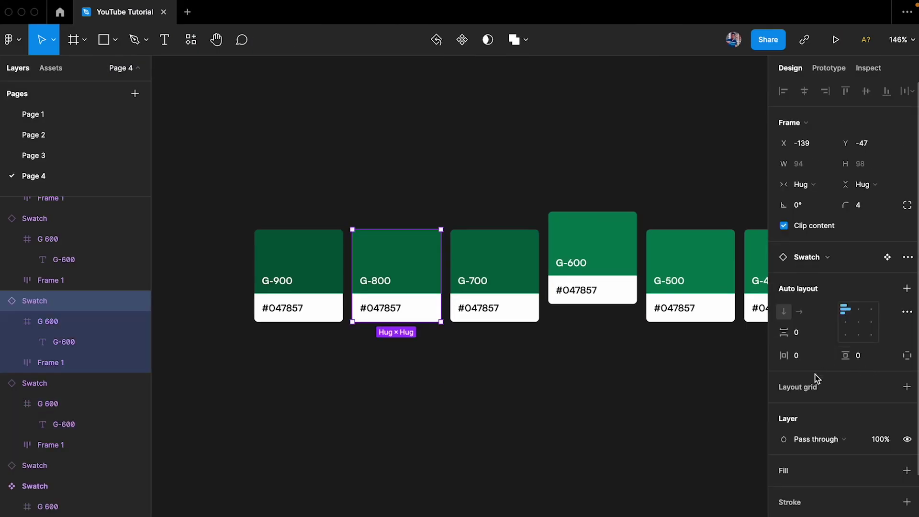
double_click(401, 267)
left_click(811, 372)
key("super+v")
key("Return")
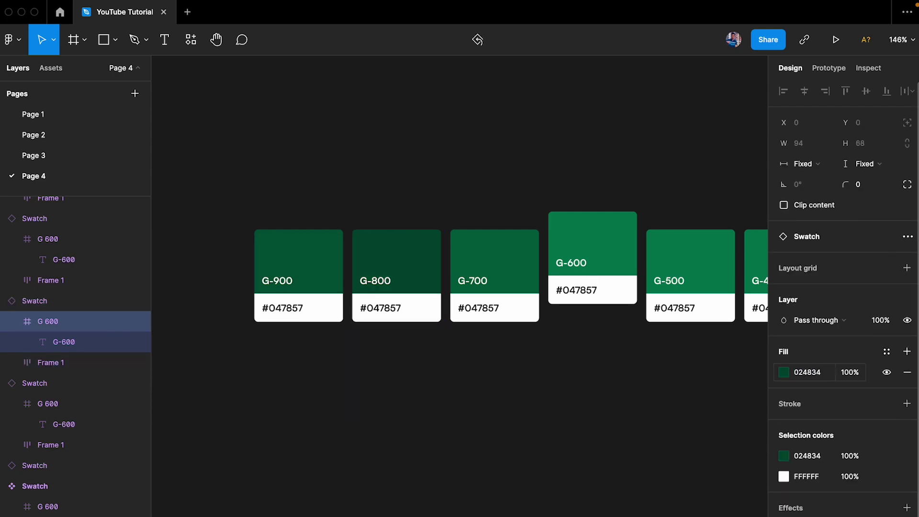
- Replace the G-900 swatch's fill in Figma with the third Color Designer shade, #023023
key("ctrl+Left")
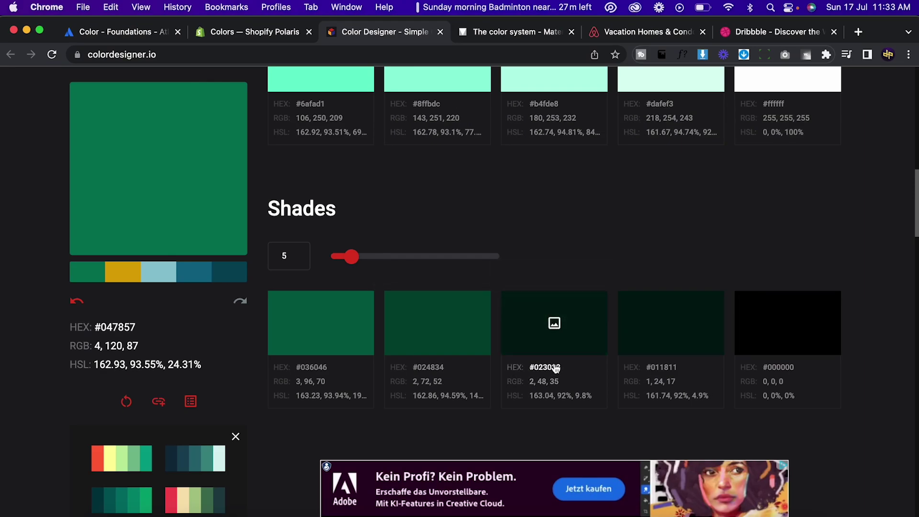
key("ctrl+Right")
left_click(294, 279)
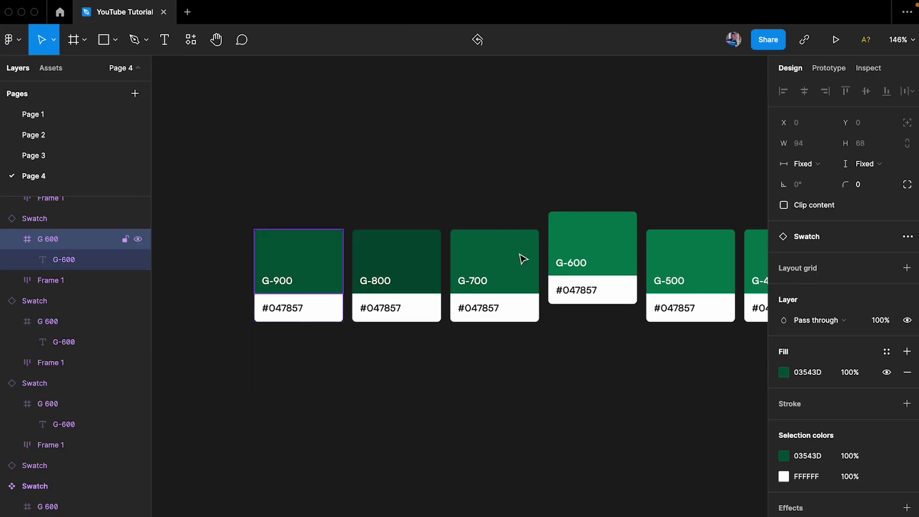
left_click(822, 371)
key("super+v")
key("Return")
left_click(604, 367)
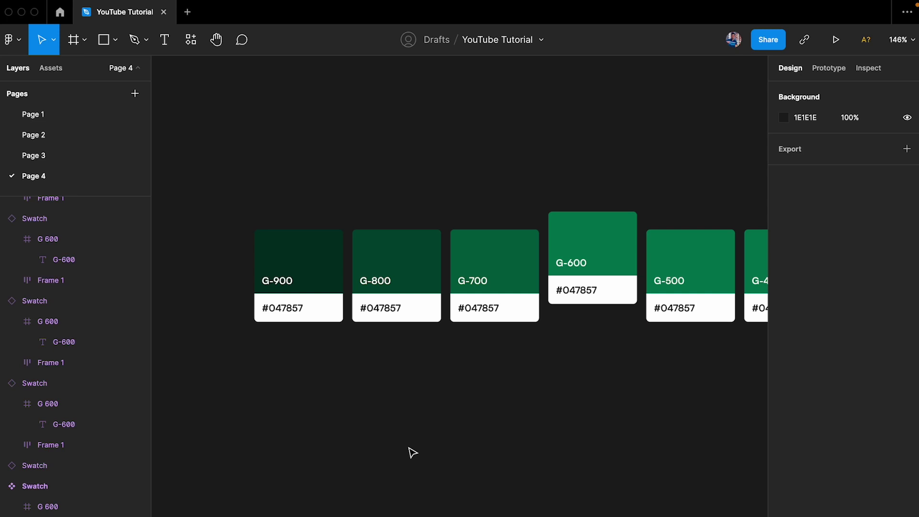
- Review the G-500 to G-50 swatches in Figma against Color Designer's generated tints of #047857
scroll(525, 437, "right", 5)
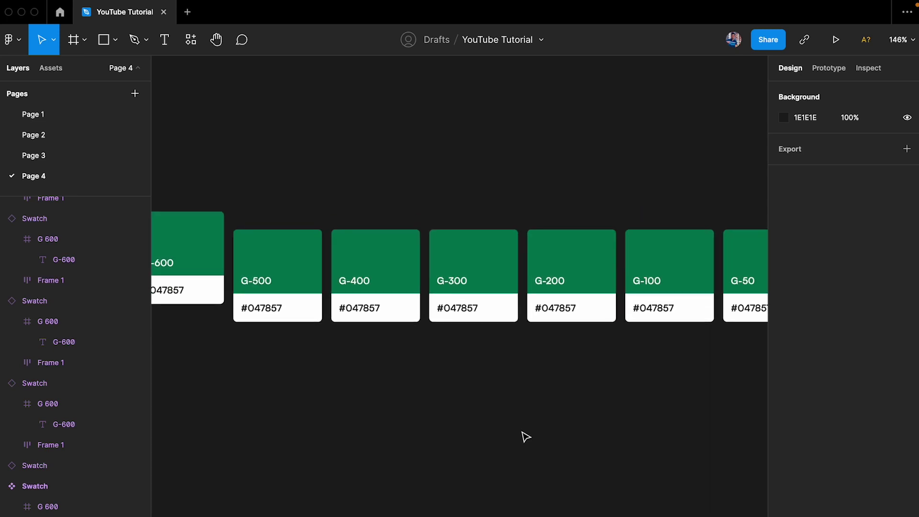
scroll(526, 436, "down", 2, "ctrl")
scroll(525, 436, "right", 1)
scroll(525, 436, "left", 1)
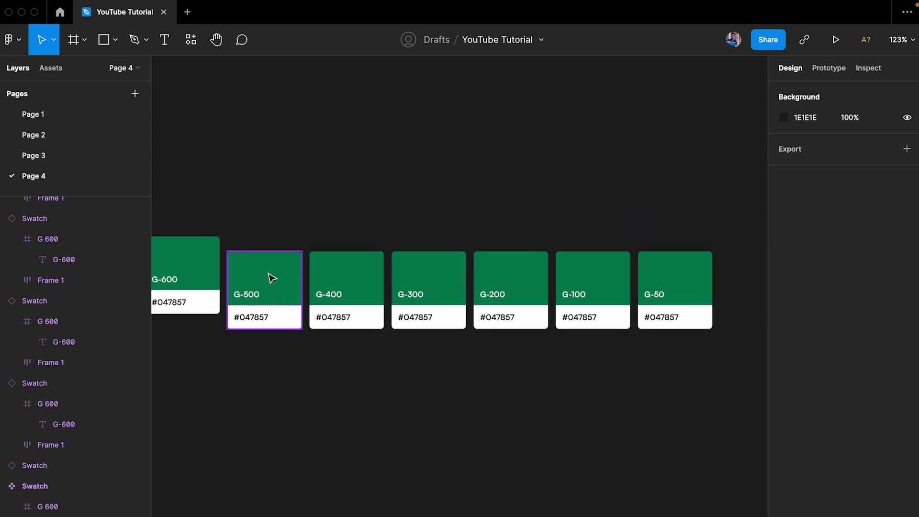
scroll(511, 357, "left", 1)
scroll(510, 357, "right", 1)
key("super+Tab")
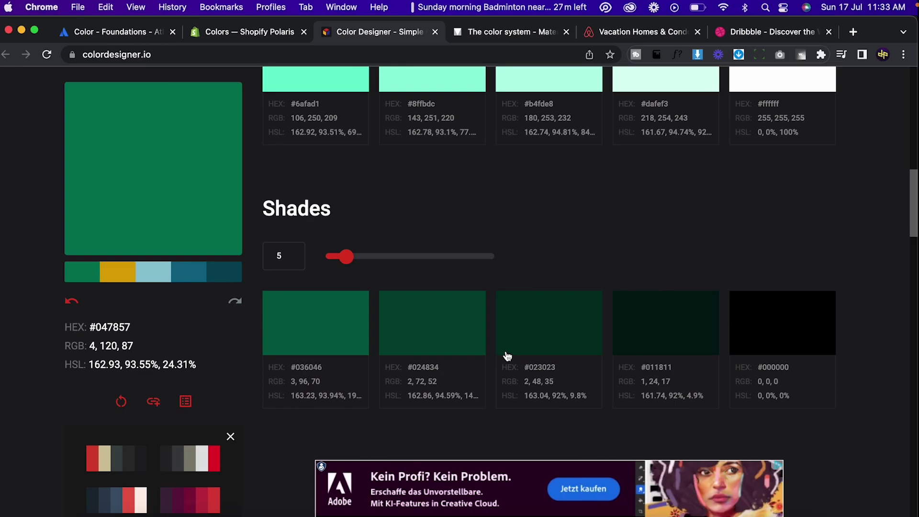
scroll(352, 300, "up", 5)
scroll(627, 100, "up", 1)
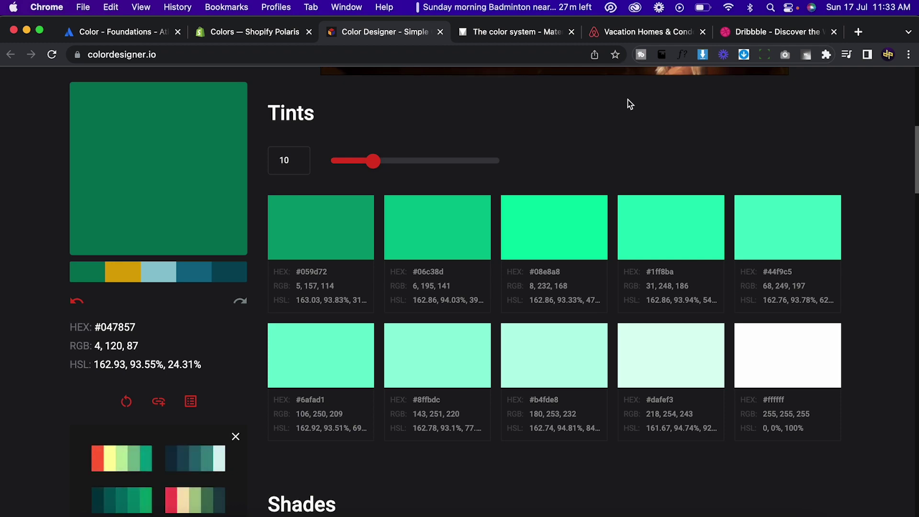
key("super+Tab")
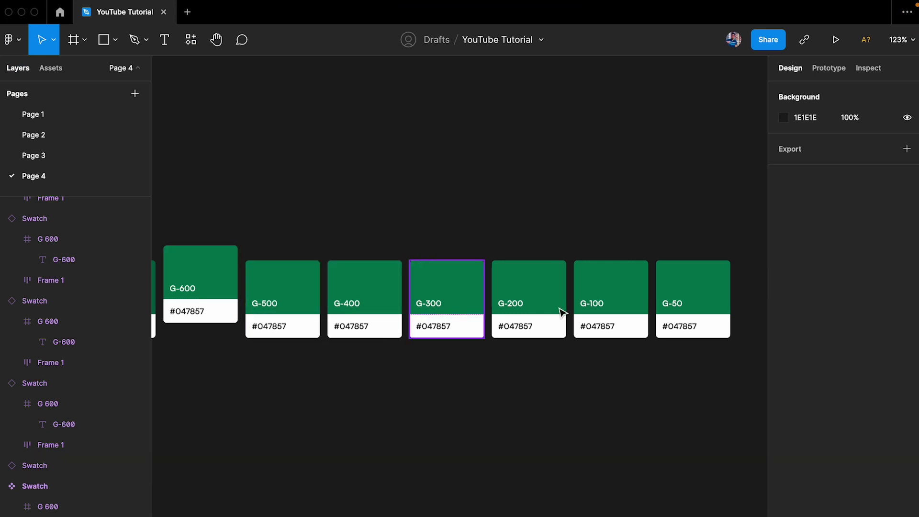
- Switch to Color Designer and set the number of generated tints of #047857 to 8
key("super+Tab")
left_click(295, 162)
left_click(296, 163)
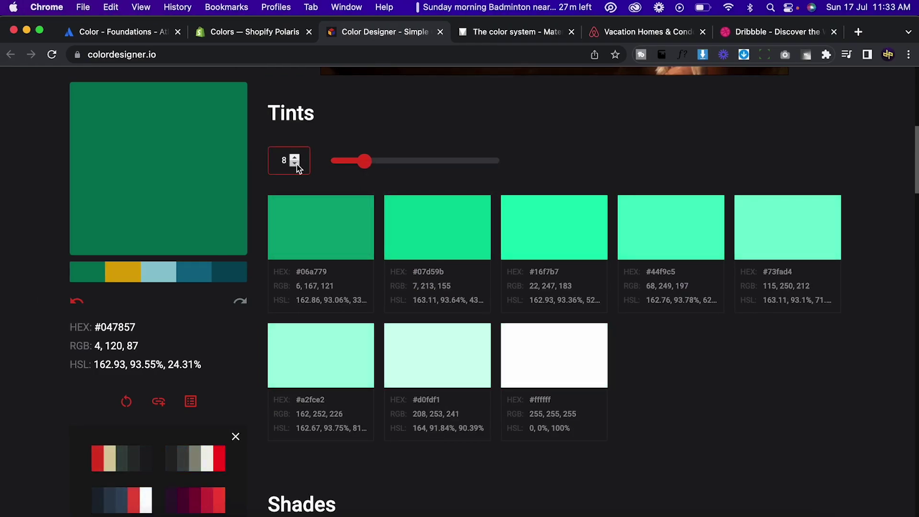
left_click(297, 160)
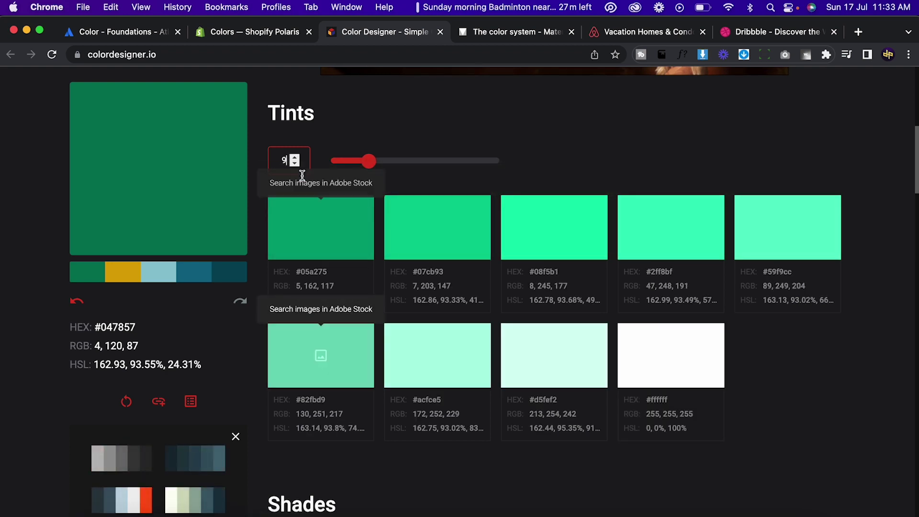
left_click(295, 163)
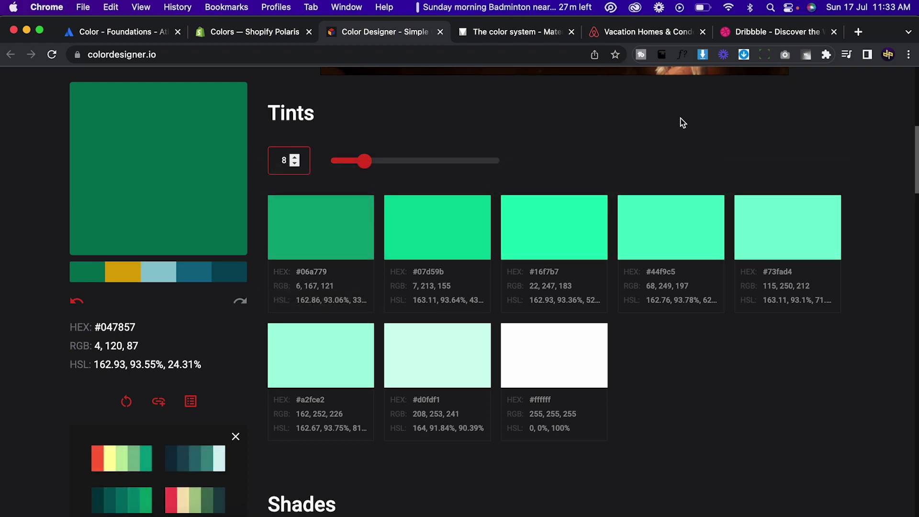
- Copy the first tint, #06a779, and apply it as the fill of the G-500 swatch in Figma
left_click(308, 271)
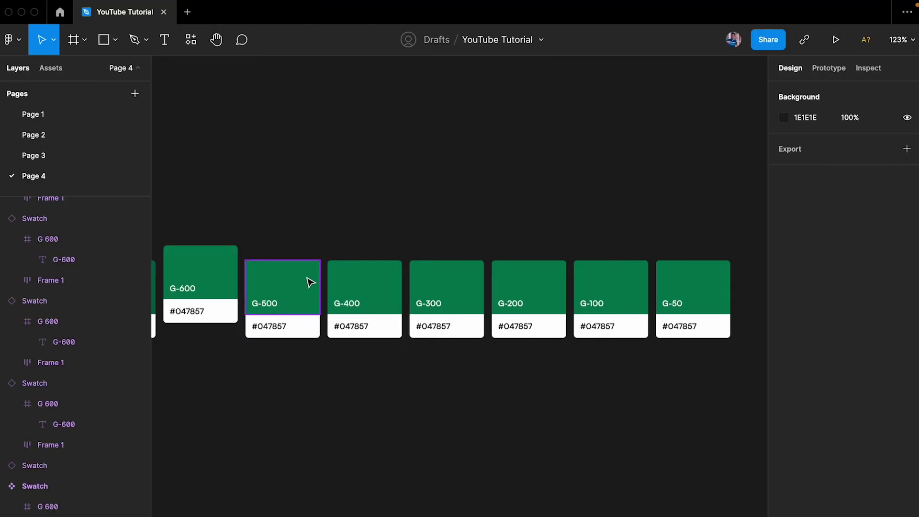
left_click(814, 282)
left_click(806, 373)
key("ctrl+v")
key("Return")
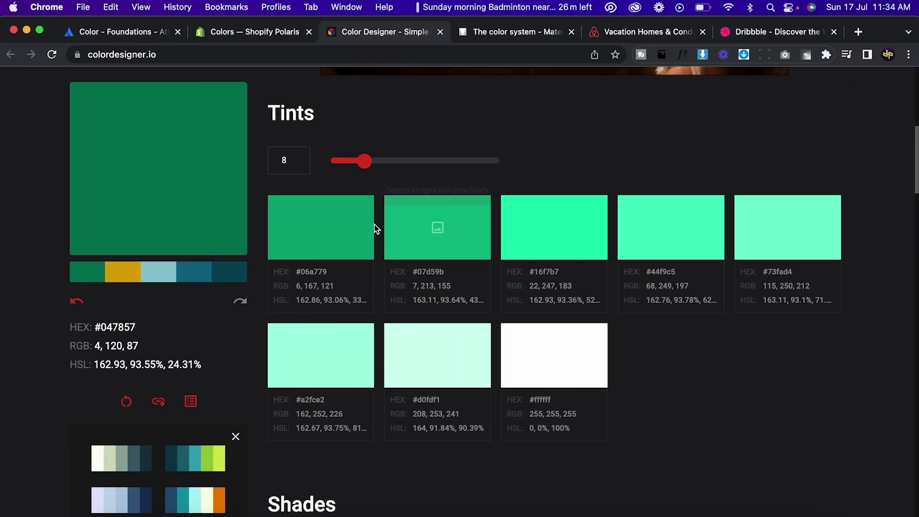
- Copy the second Color Designer tint, #07d59b, and apply it as the fill of the G-400 swatch in Figma
left_click(426, 269)
left_click(768, 288)
left_click(807, 371)
key("ctrl+v")
key("Return")
left_click(564, 312)
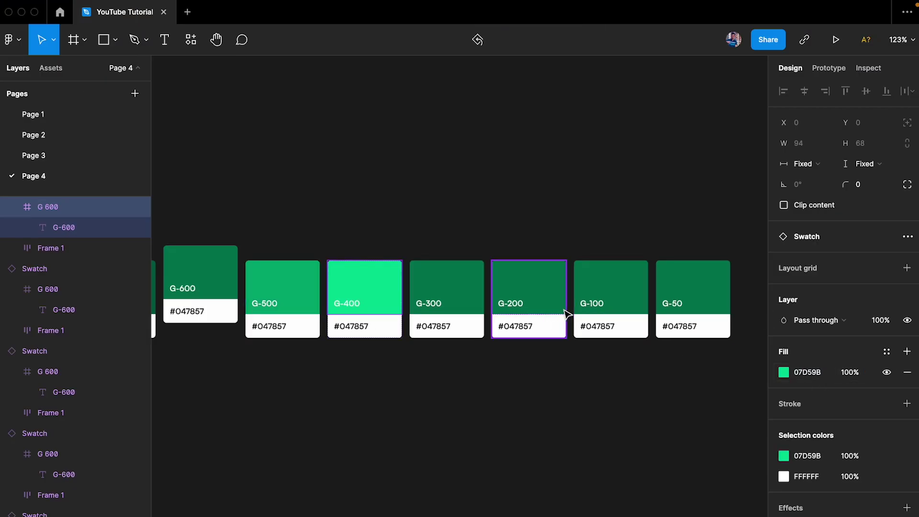
- Copy the third Color Designer tint, #16f7b7, and apply it as the fill of the G-300 swatch in Figma
left_click(547, 272)
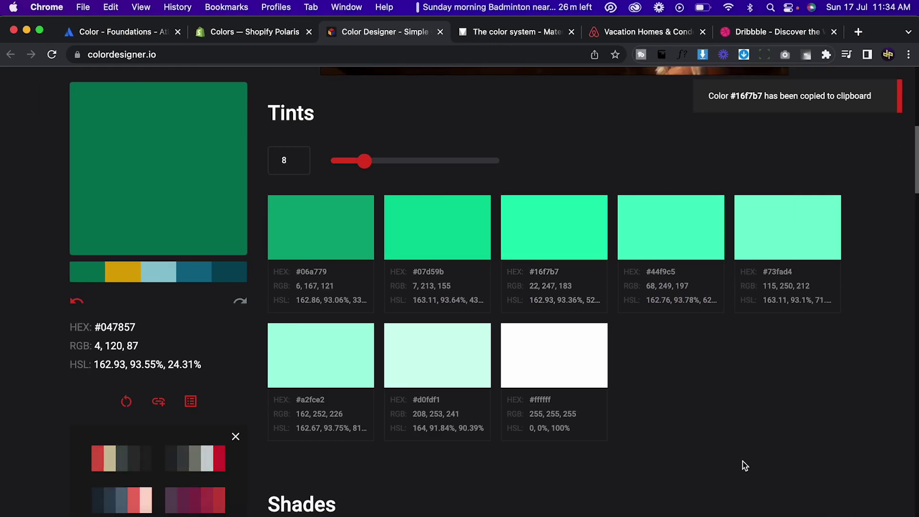
left_click(476, 283)
left_click(807, 372)
key("ctrl+v")
key("Return")
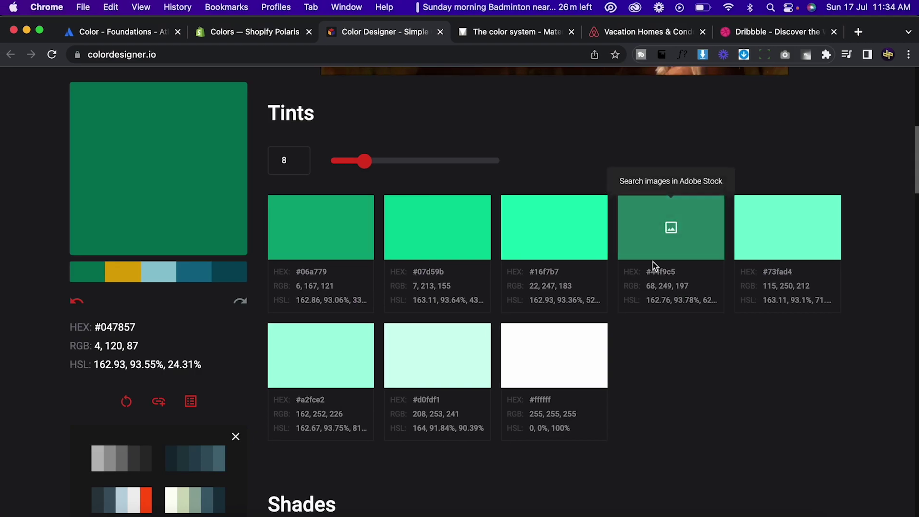
- Copy the fourth Color Designer tint, #44f9c5, and apply it as the fill of the G-200 swatch in Figma
left_click(659, 270)
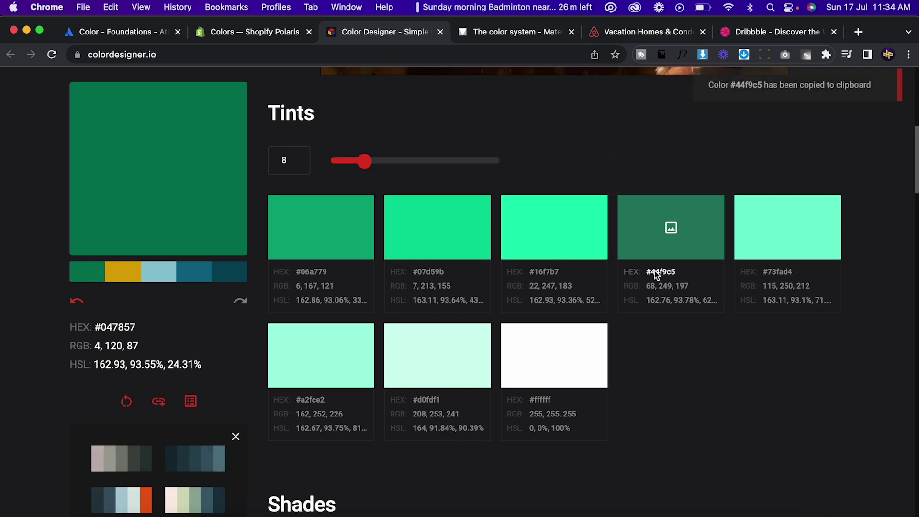
left_click(519, 283)
left_click(810, 371)
key("ctrl+v")
key("Return")
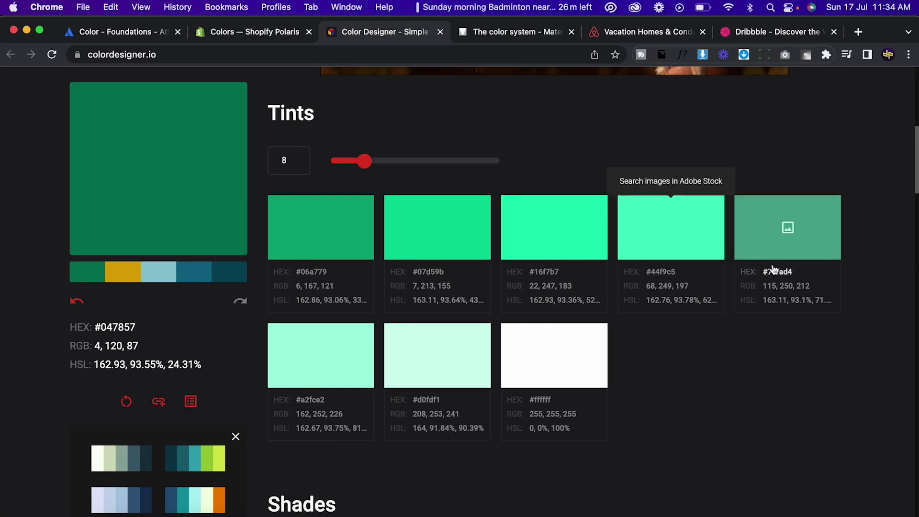
- Copy the fifth Color Designer tint, #73fad4, and apply it as the fill of the G-100 swatch in Figma
left_click(774, 270)
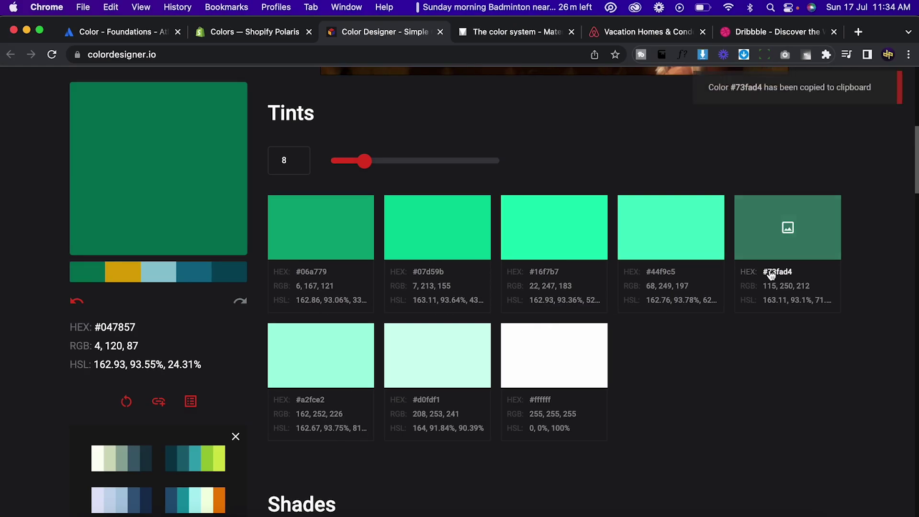
left_click(620, 285)
left_click(822, 374)
key("ctrl+v")
key("Return")
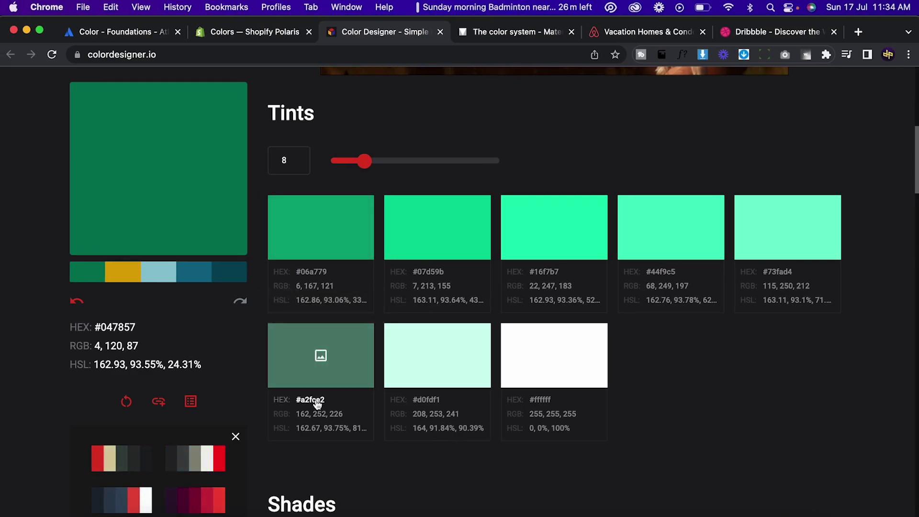
- Copy the sixth Color Designer tint, #a2fce2, apply it as the G-50 swatch's fill in Figma, and clear the selection
left_click(320, 405)
left_click(691, 271)
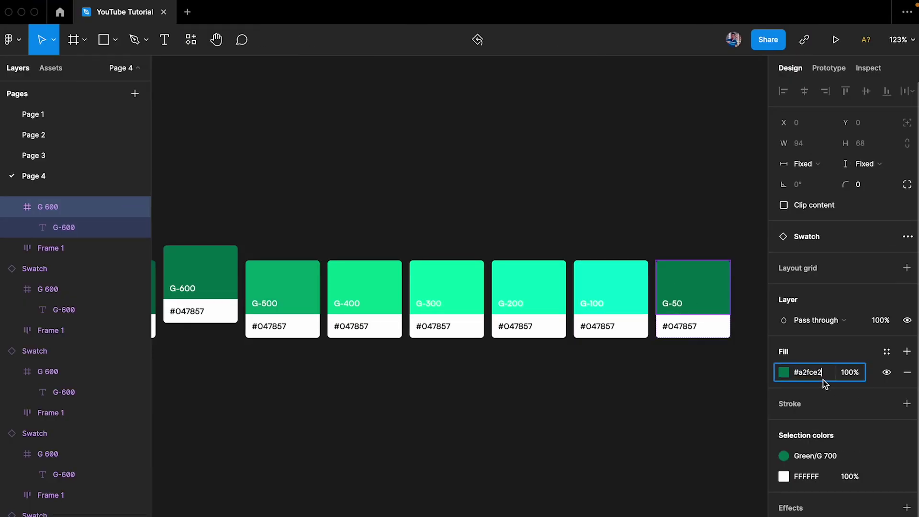
key("Return")
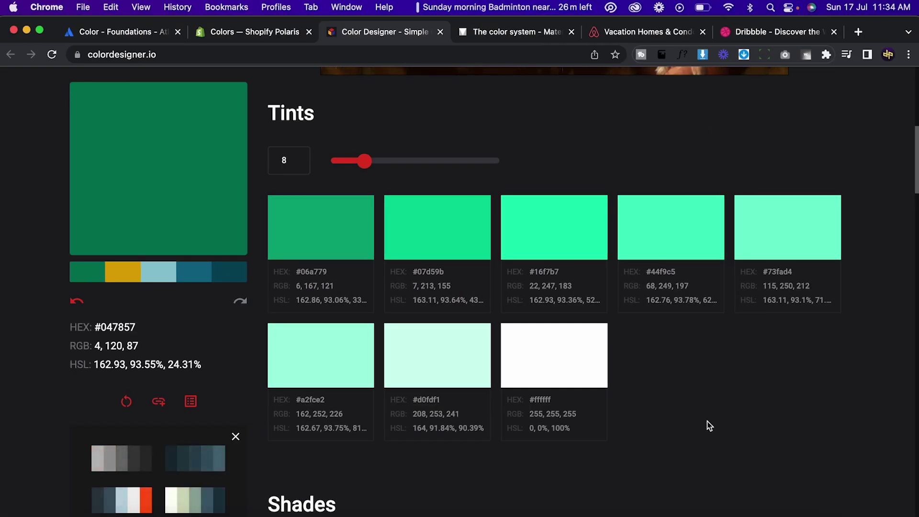
key("super+Tab")
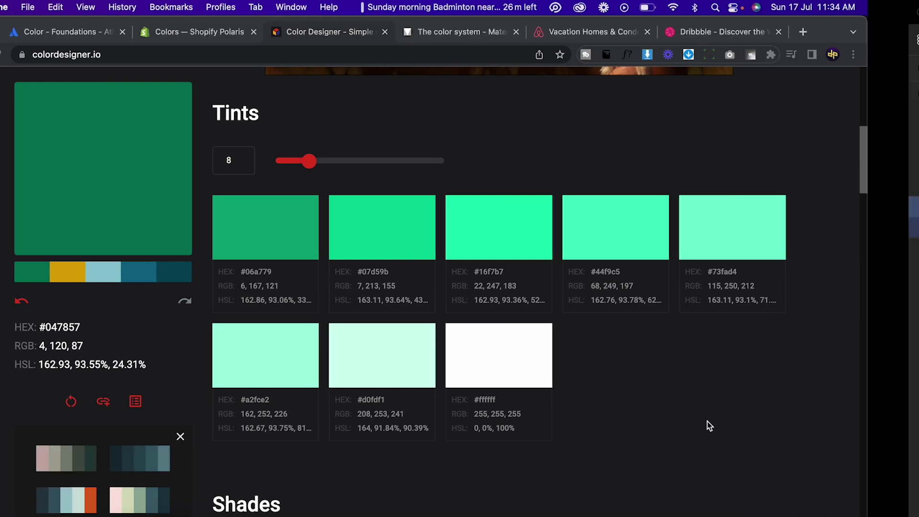
left_click(713, 426)
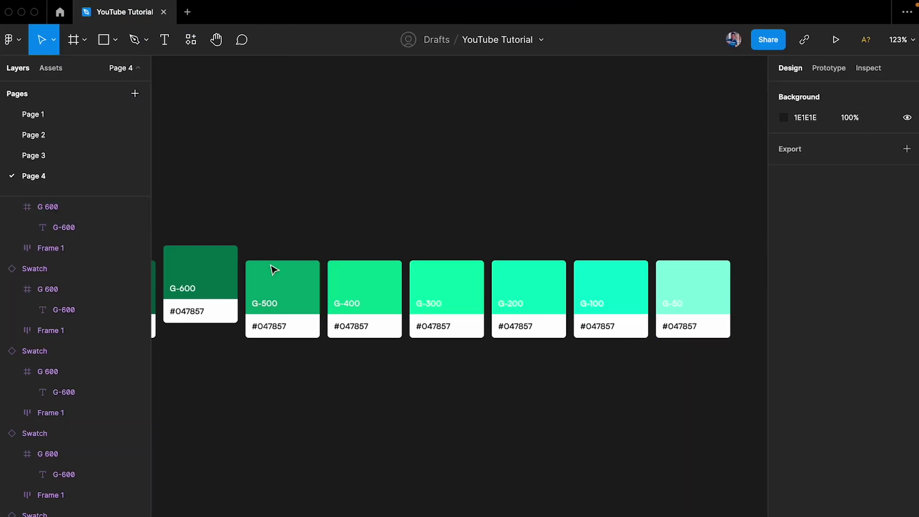
- Switch to Color Designer and raise the number of generated tints of #047857 to 10
key("super+Tab")
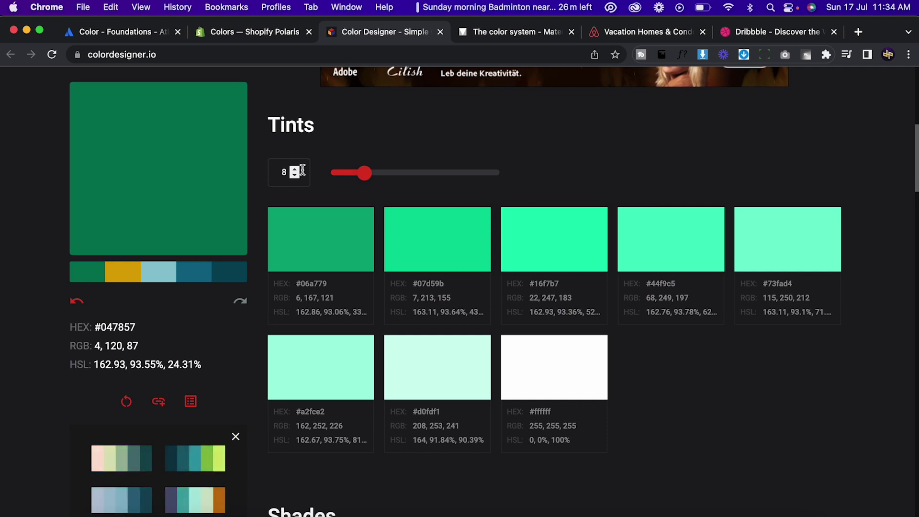
left_click(295, 169)
left_click(294, 170)
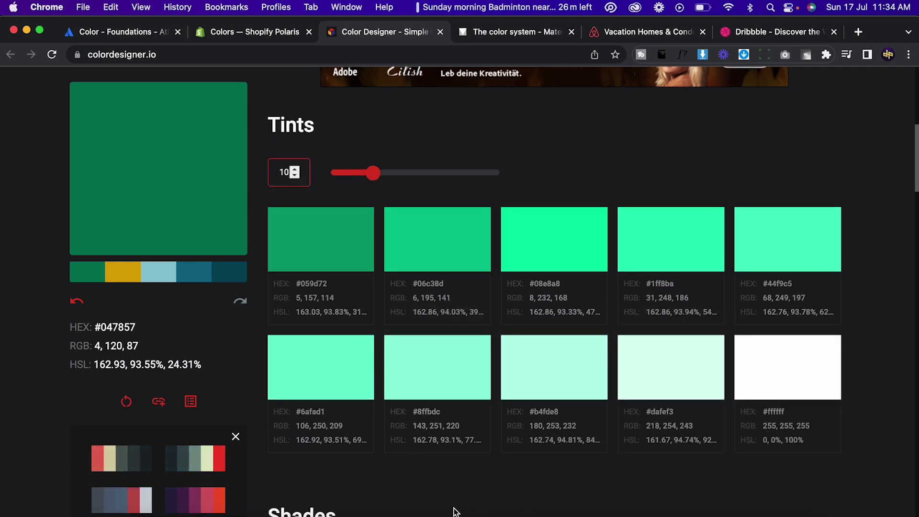
- Copy the first of the ten tints, #059d72, and apply it as the fill of the G-500 swatch in Figma
left_click(317, 286)
key("super+Tab")
left_click(304, 285)
left_click(807, 371)
key("super+v")
key("Return")
- Copy the second of the ten tints, #06c38d, and apply it as the fill of the G-400 swatch in Figma
key("super+Tab")
left_click(429, 284)
key("super+Tab")
left_click(365, 274)
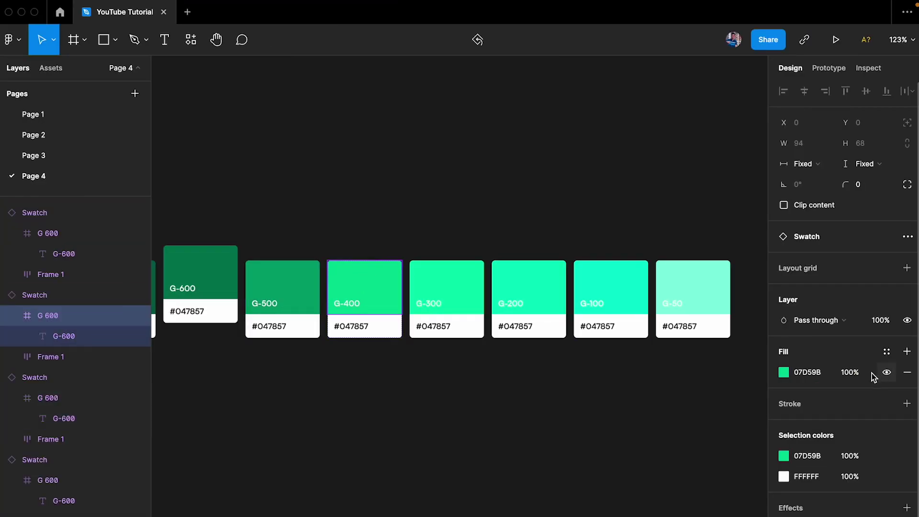
key("Return")
- Copy the third of the ten tints, #08e8a8, and apply it as the fill of the G-300 swatch in Figma
key("super+Tab")
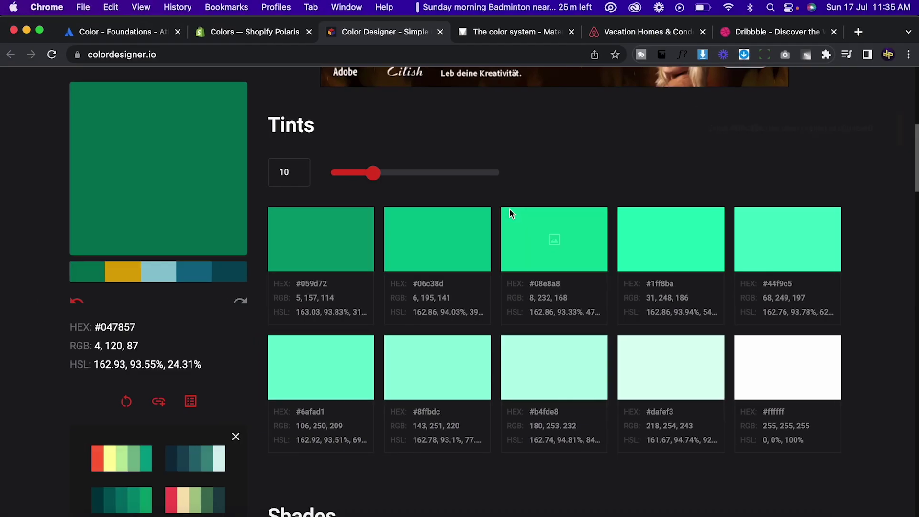
left_click(536, 285)
key("super+Tab")
left_click(467, 283)
left_click(814, 375)
key("super+v")
key("Return")
- Copy the fourth of the ten tints, #1ff8ba, and apply it as the fill of the G-200 swatch in Figma
key("super+Tab")
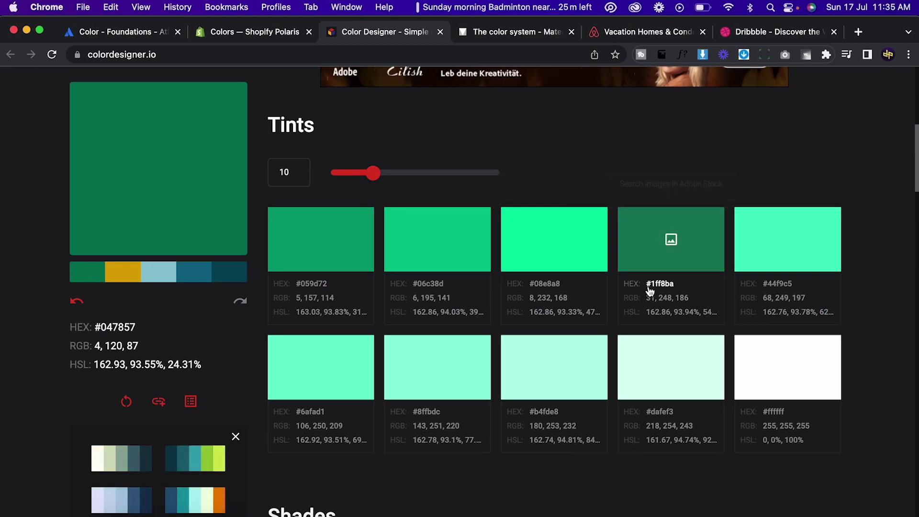
left_click(648, 287)
key("super+Tab")
left_click(521, 288)
left_click(814, 372)
key("super+v")
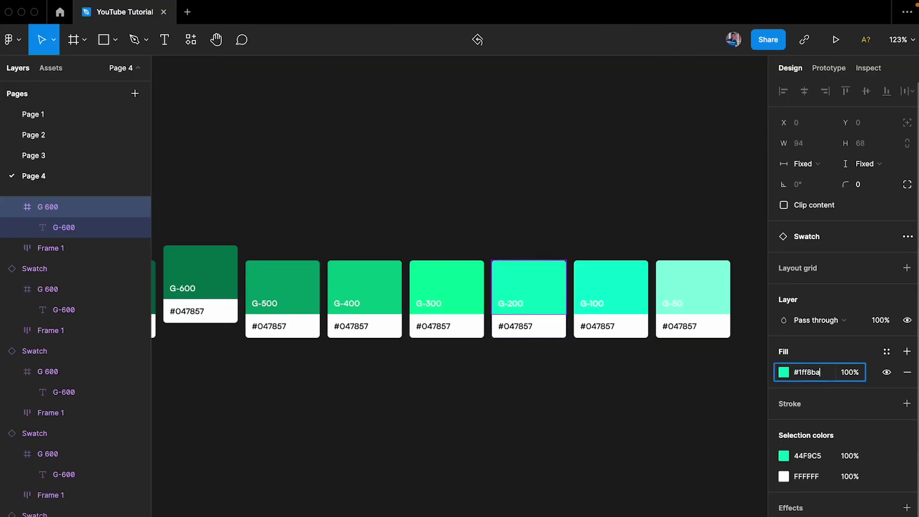
key("Return")
- Copy the fifth of the ten tints, #44f9c5, and apply it as the fill of the G-100 swatch in Figma
left_click(776, 244)
key("super+Tab")
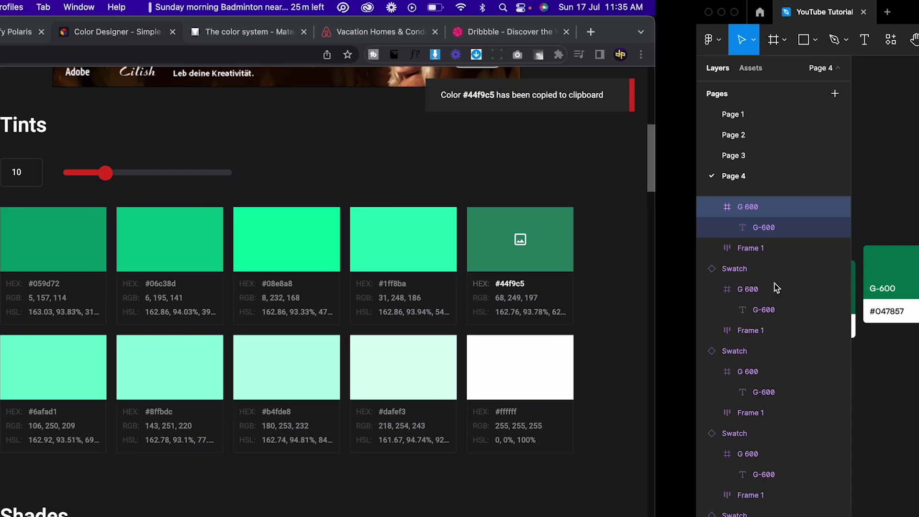
left_click(813, 373)
key("super+v")
key("Return")
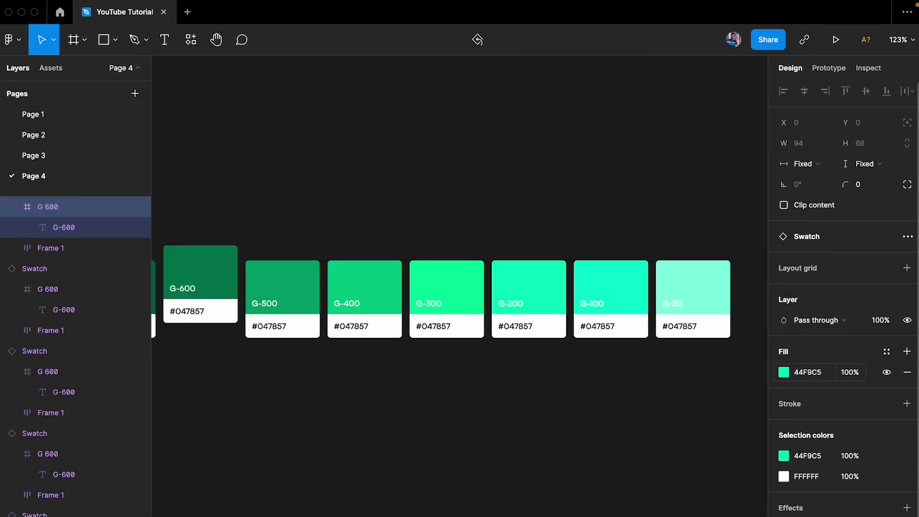
left_click(615, 287)
left_click(813, 372)
key("super+v")
key("Return")
- Copy the sixth of the ten tints, #6afad1, apply it as the G-50 swatch's fill in Figma, and clear the selection
key("super+Tab")
left_click(311, 410)
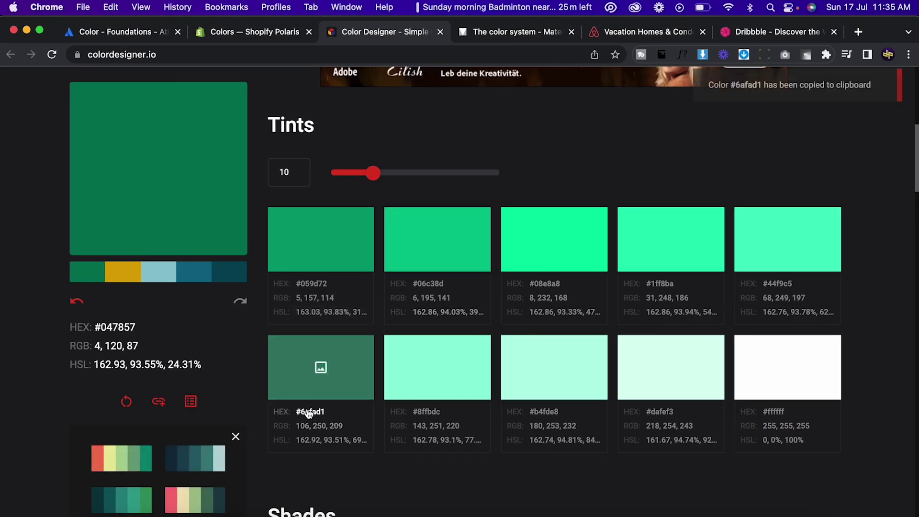
key("super+Tab")
left_click(694, 292)
left_click(813, 372)
key("super+v")
key("Return")
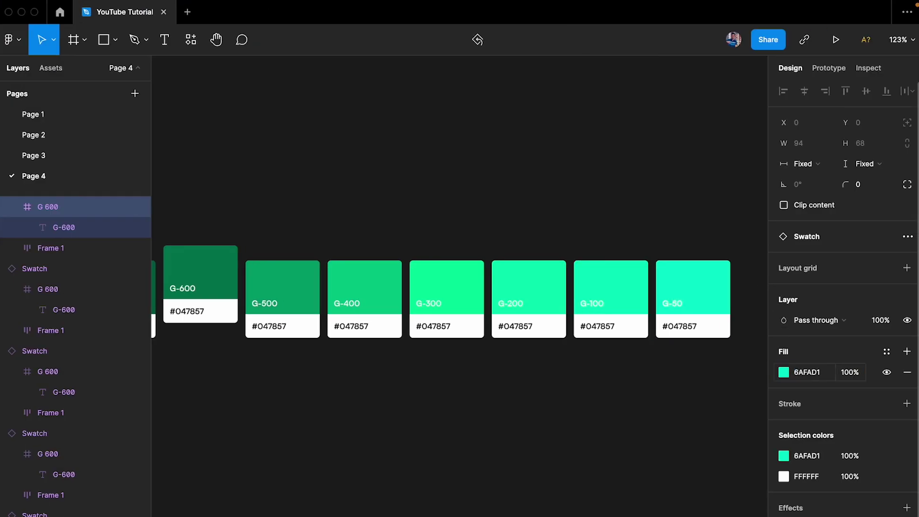
key("Escape")
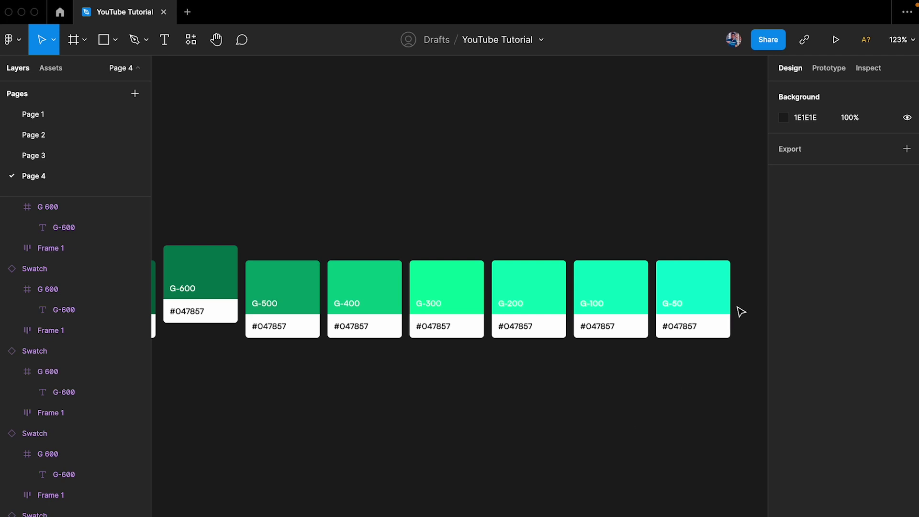
- Review the full green scale from G-900 to G-50, with the interface hidden and the whole row fitted in view
scroll(701, 200, "left", 5)
scroll(700, 200, "down", 3)
scroll(585, 214, "up", 2)
scroll(586, 214, "right", 5)
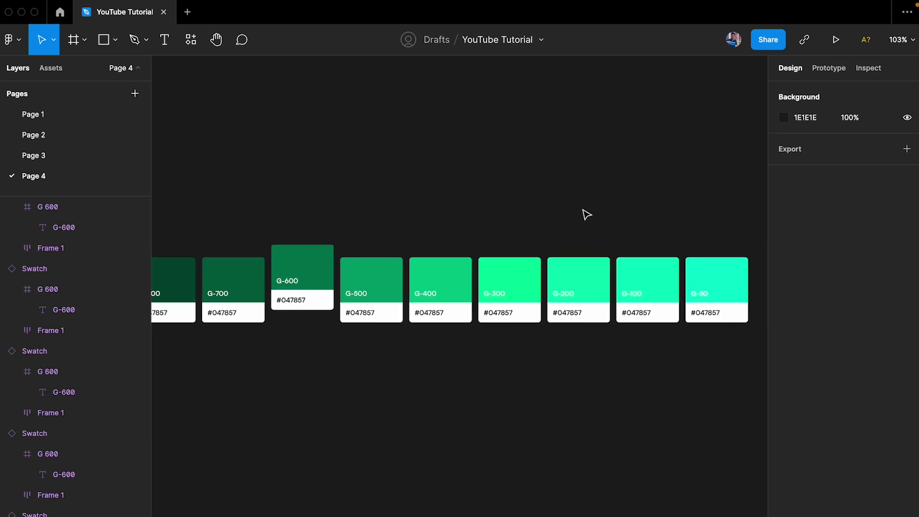
scroll(699, 316, "up", 3)
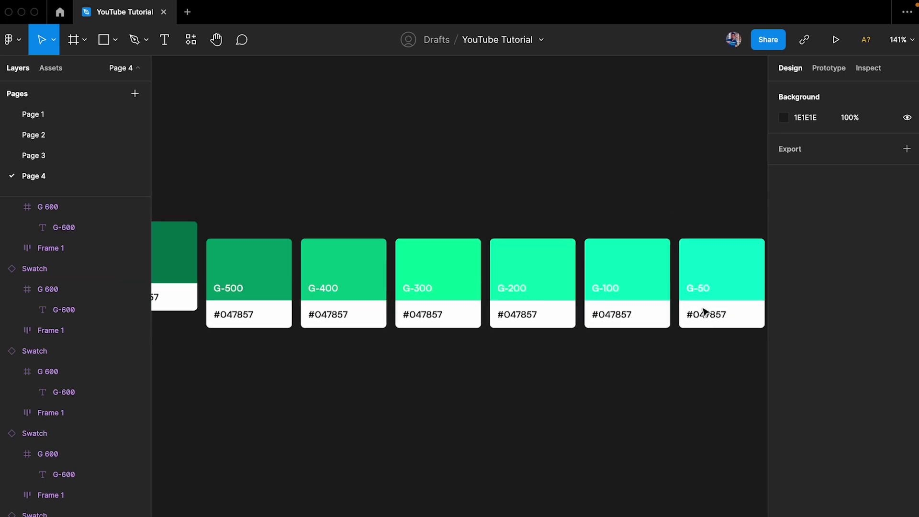
scroll(670, 315, "left", 5)
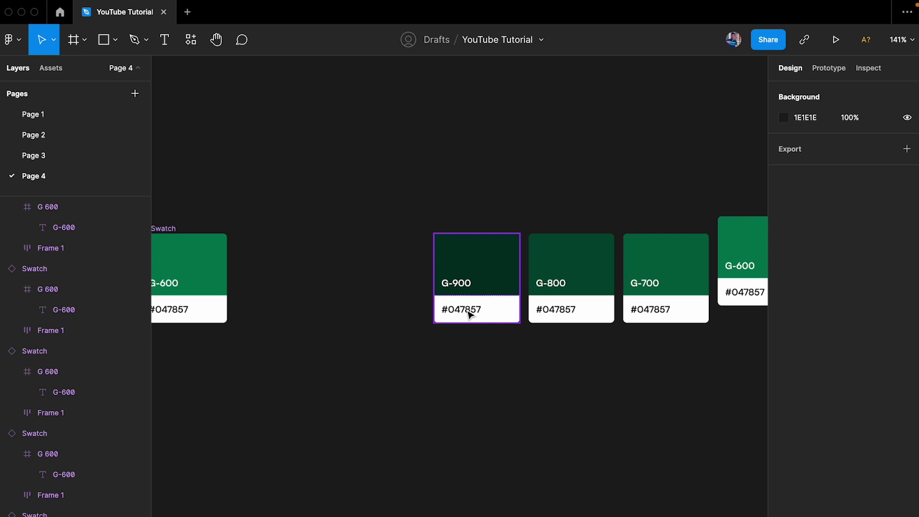
key("super+backslash")
key("shift+1")
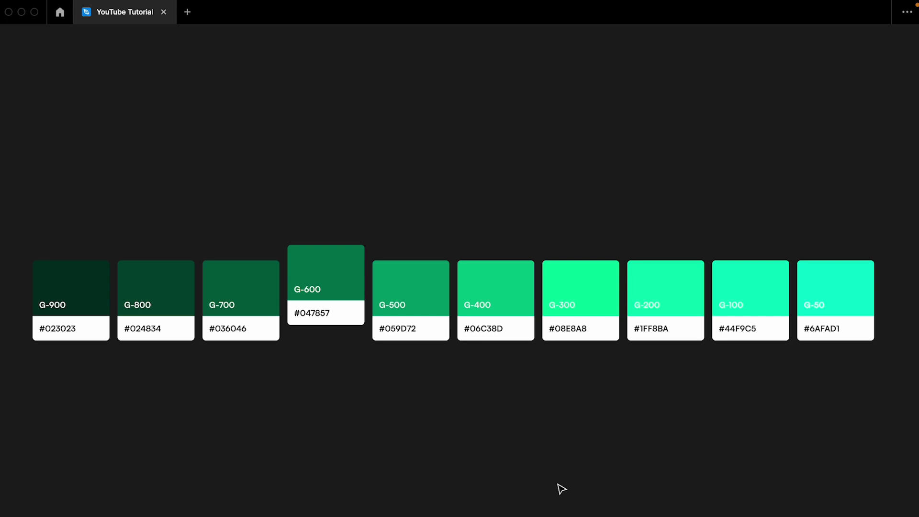
- Add a text layer reading "BUTTON CTA" on the canvas below the G-600 swatch
scroll(269, 367, "up", 5)
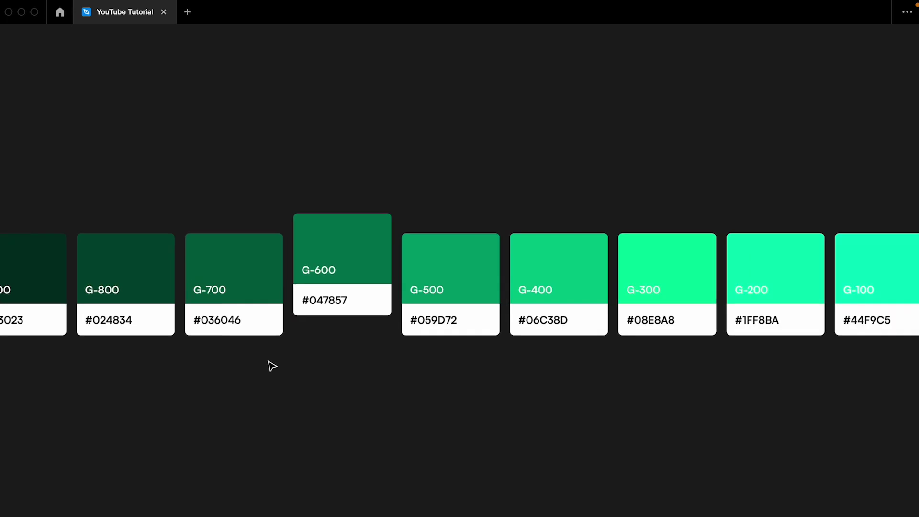
key("t")
left_click(330, 419)
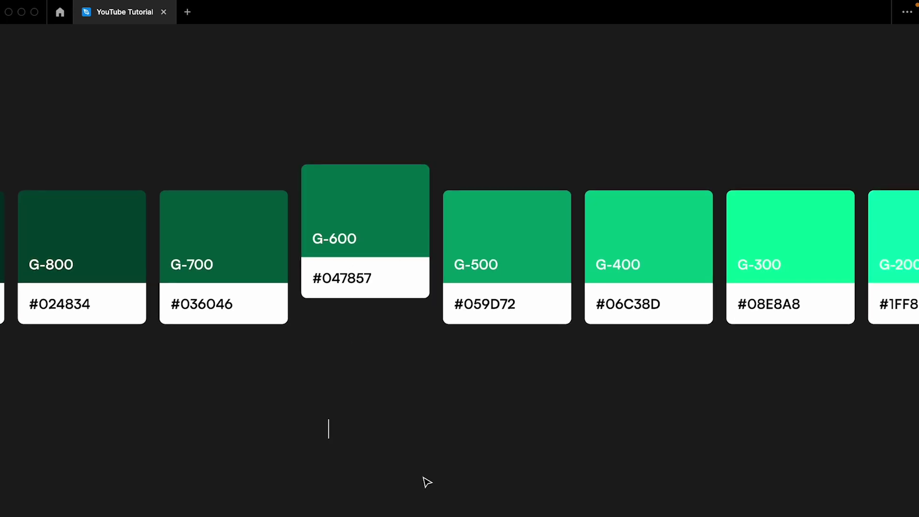
type("TEXT")
key("Escape")
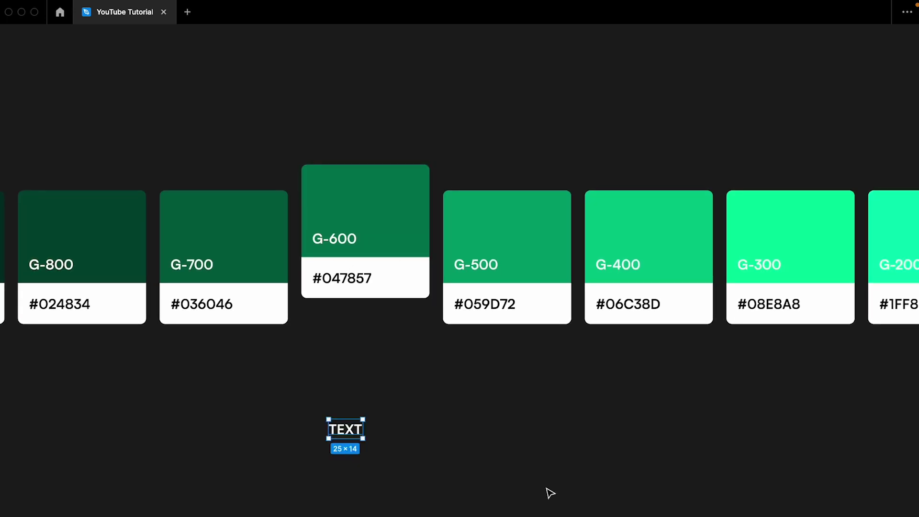
key("Return")
type("CUTTON")
key("super+a")
type("BUTTON CTA")
key("Escape")
- Wrap the BUTTON CTA text in an auto layout frame and show the interface again
left_click(445, 447)
left_click(393, 431)
key("shift+a")
key("super+backslash")
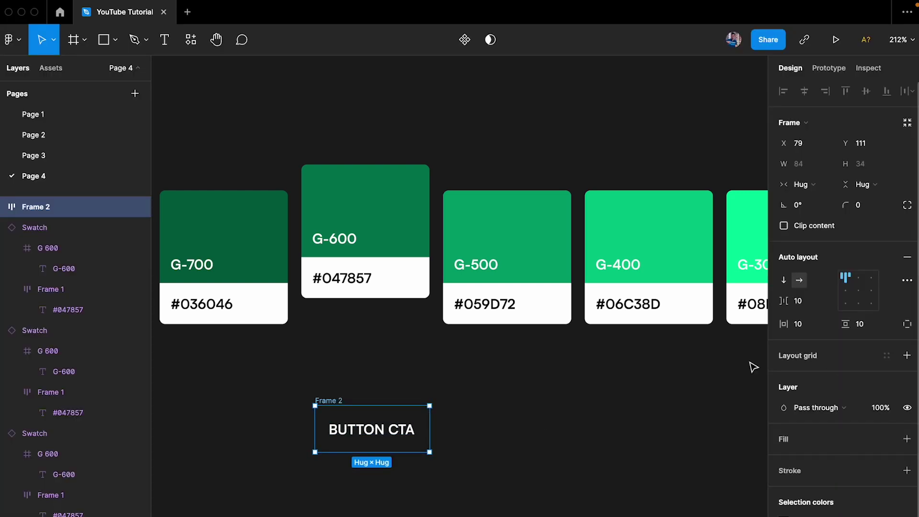
- Round the button frame's corners to 100 and fill it with #047857 sampled from the G-600 swatch
left_click(875, 209)
key("Return")
key("i")
left_click(358, 201)
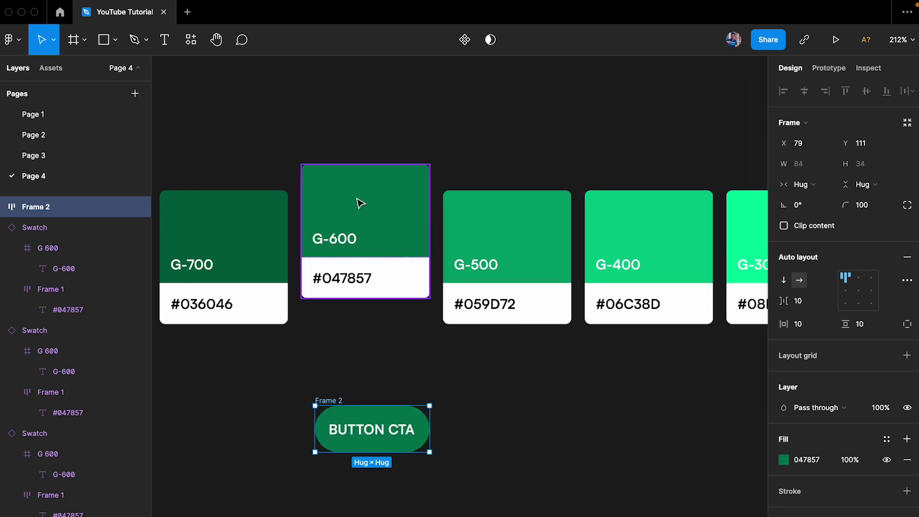
- Widen the button frame to about 137 and center its label inside it
left_click(474, 436)
left_click(320, 400)
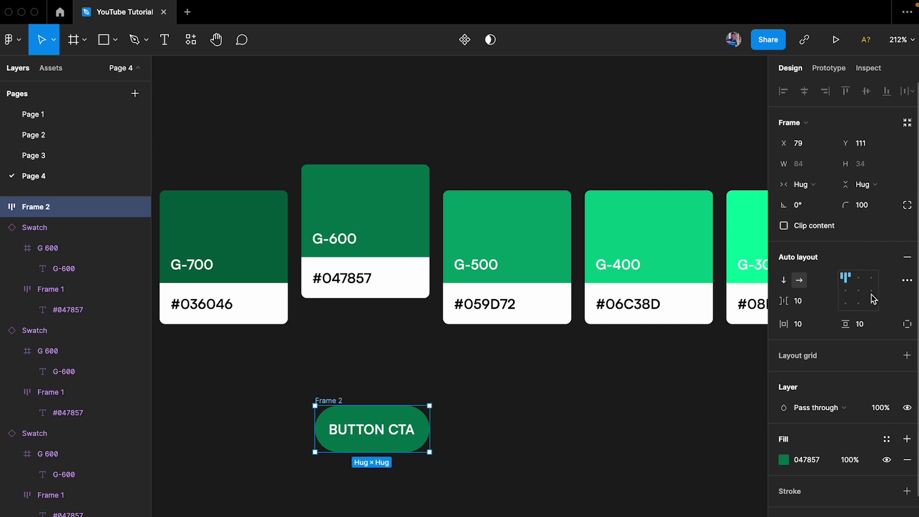
left_click_drag(429, 422, 501, 424)
left_click(583, 426)
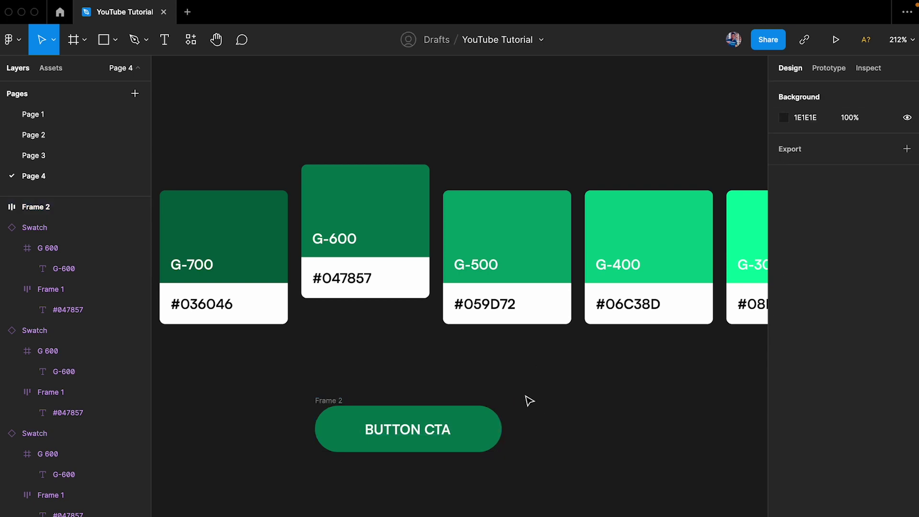
- Inspect the button's frame and select its white BUTTON CTA label
left_click(436, 438)
left_click(343, 419)
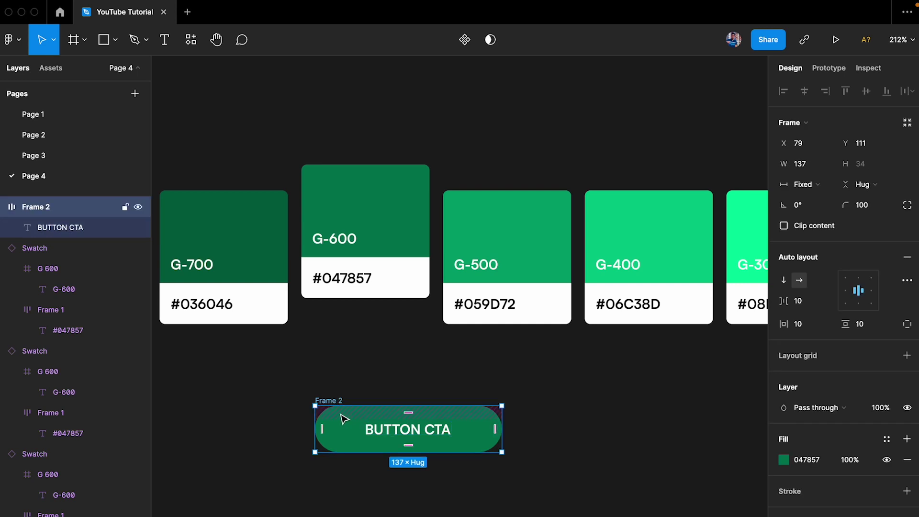
left_click(390, 431)
left_click(408, 374)
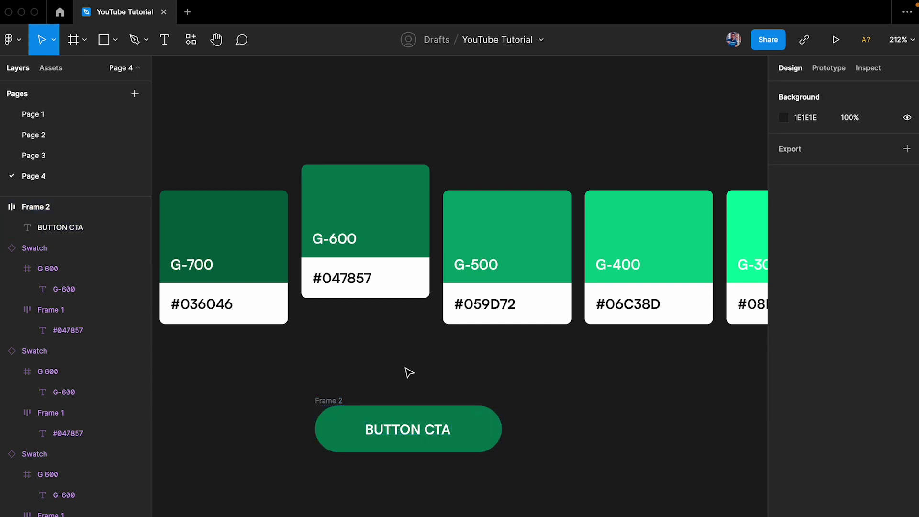
left_click(410, 437)
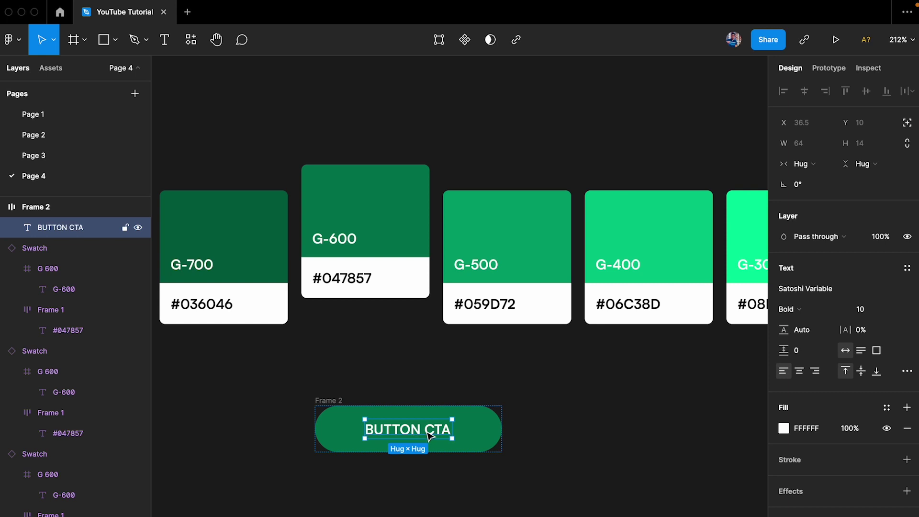
- Switch to Pika and check the WCAG contrast of the CTA button's green fill as foreground against a white background
left_click(522, 383)
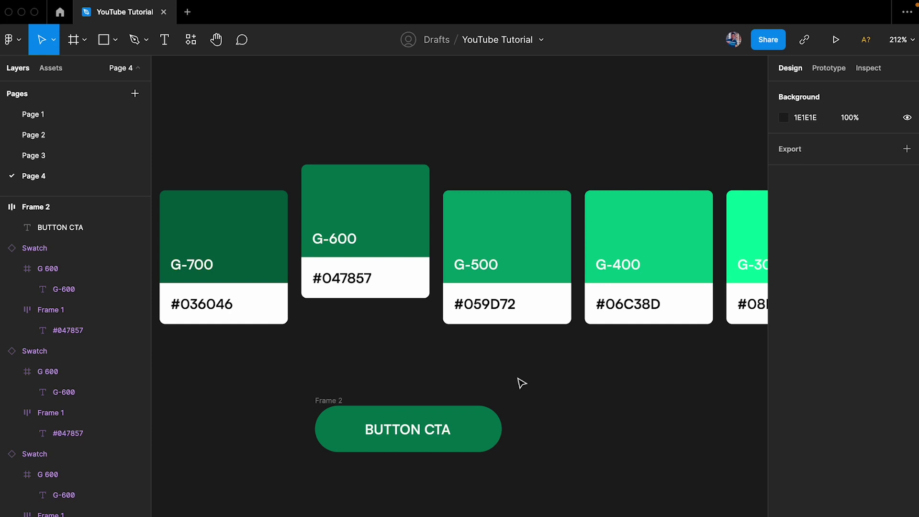
left_click(592, 2)
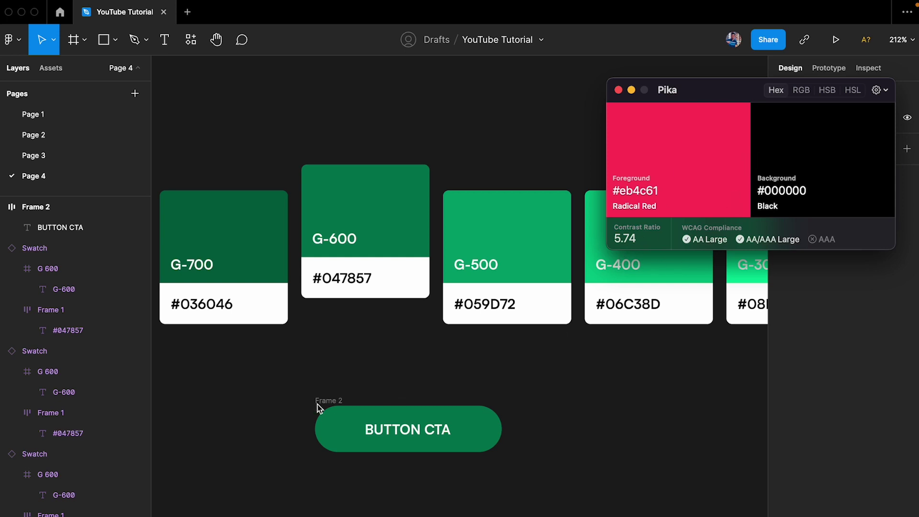
left_click(672, 139)
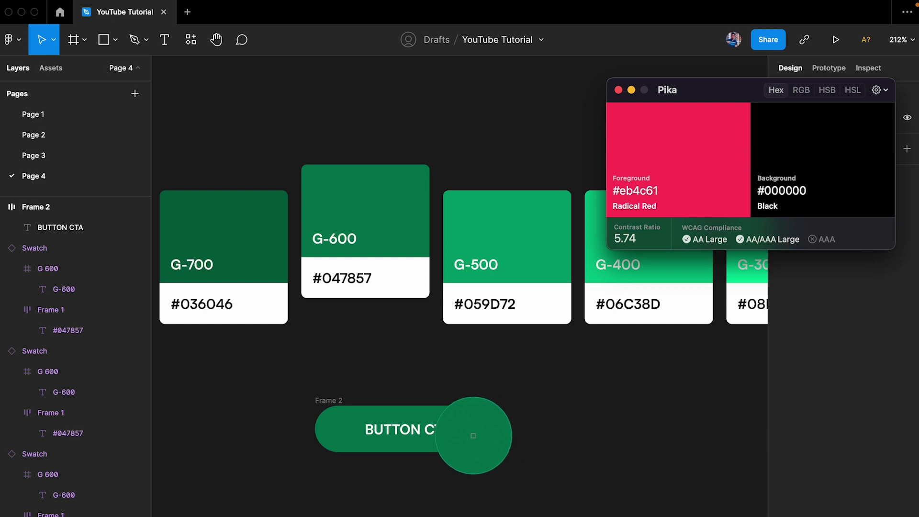
left_click(477, 429)
left_click(805, 147)
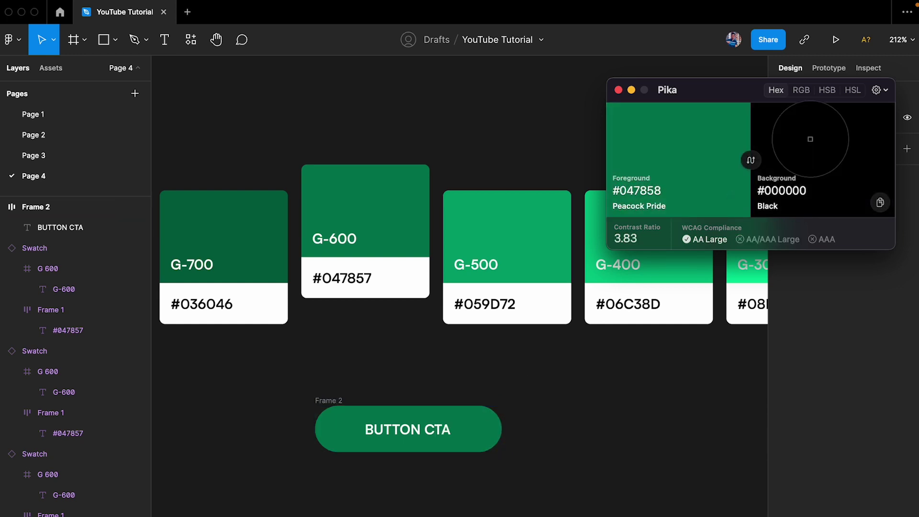
left_click(416, 270)
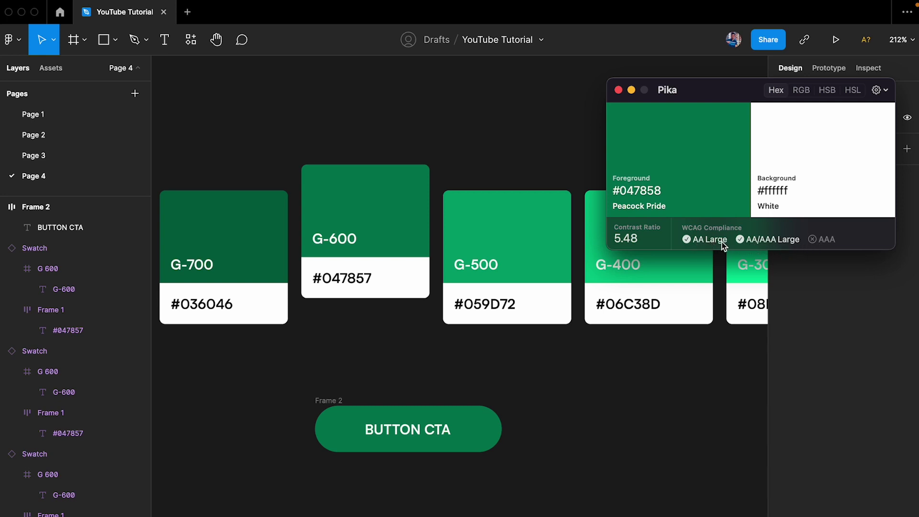
mouse_move(718, 243)
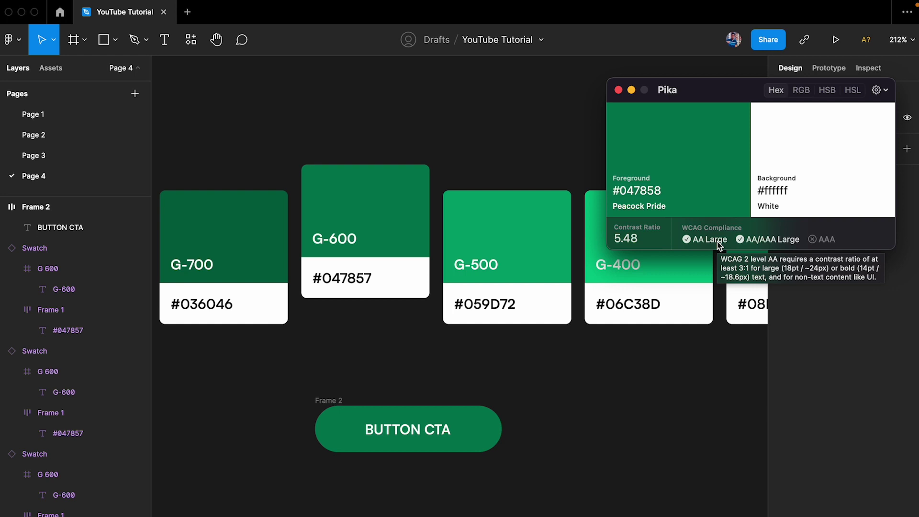
- Sample the G-500 swatch's green as Pika's foreground and check its WCAG contrast against white
scroll(459, 424, "right", 2)
scroll(459, 424, "up", 1)
scroll(447, 420, "right", 1)
scroll(447, 420, "up", 1)
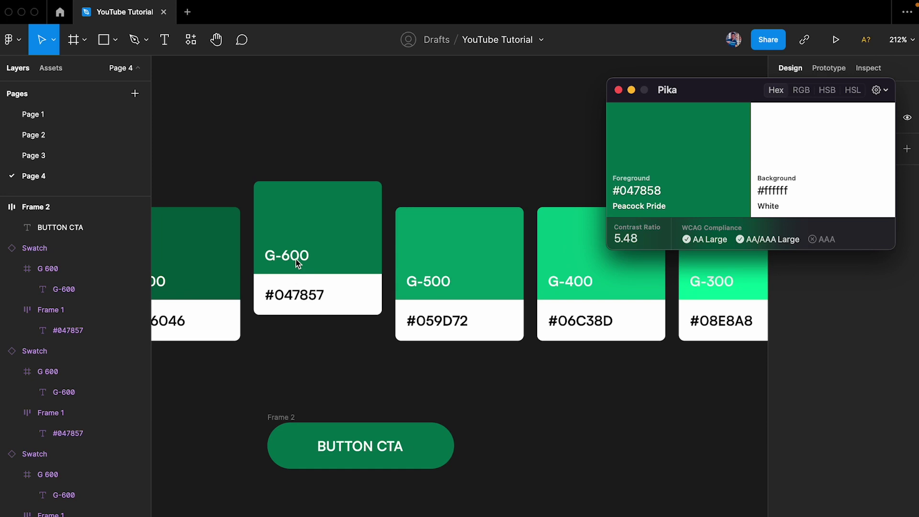
scroll(297, 261, "right", 4)
scroll(297, 262, "up", 1)
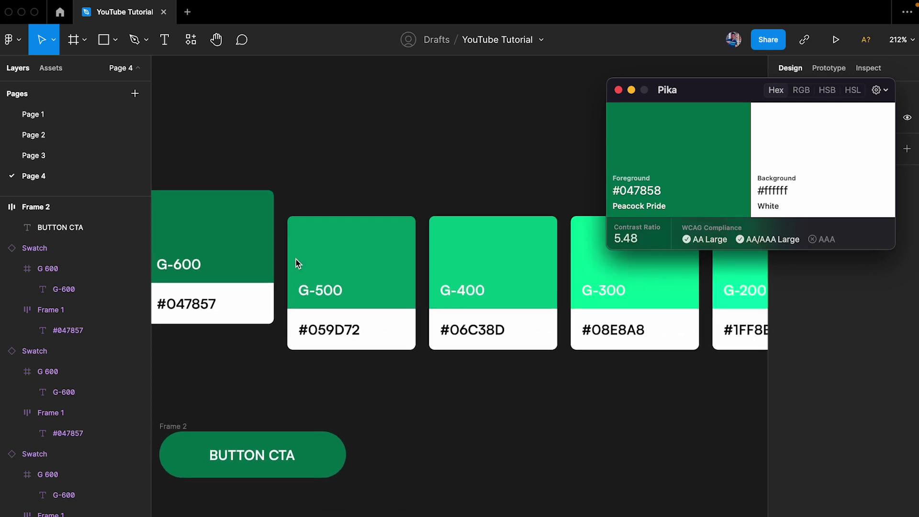
left_click(672, 143)
left_click(349, 256)
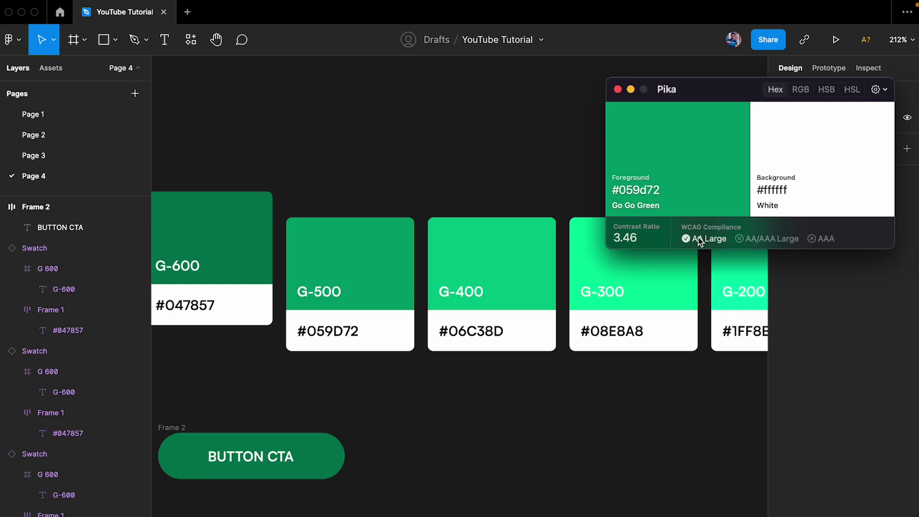
mouse_move(702, 241)
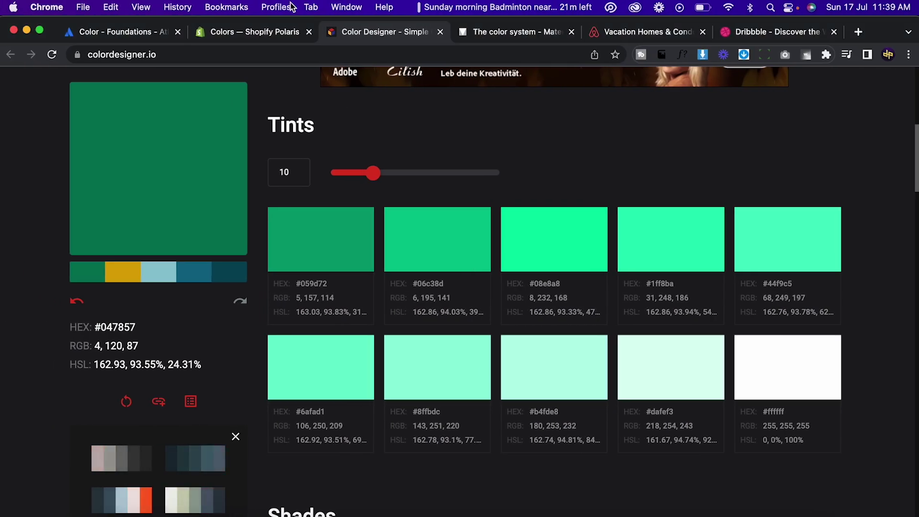
- Switch to Atlassian's color foundations page in Chrome and examine the contrast pass/fail labels on the primary palette swatches
left_click(160, 37)
scroll(381, 175, "up", 15)
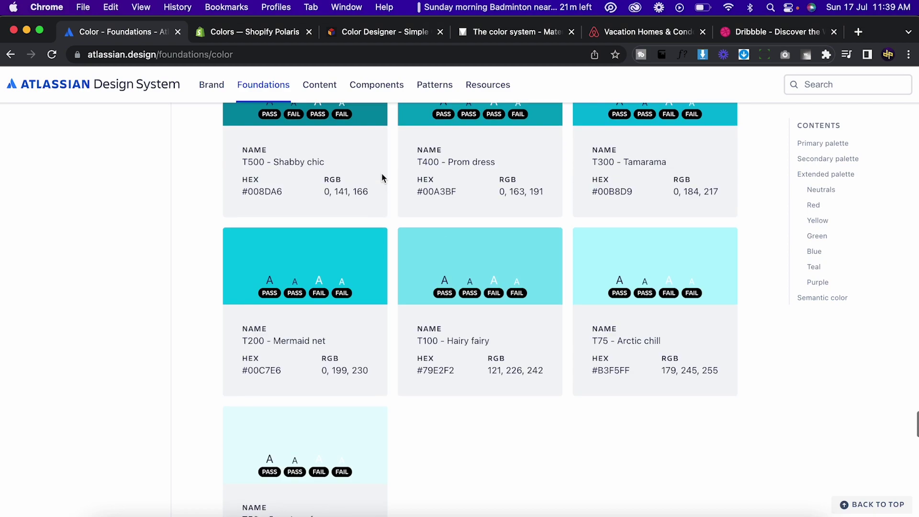
scroll(382, 178, "down", 6)
scroll(382, 178, "up", 20)
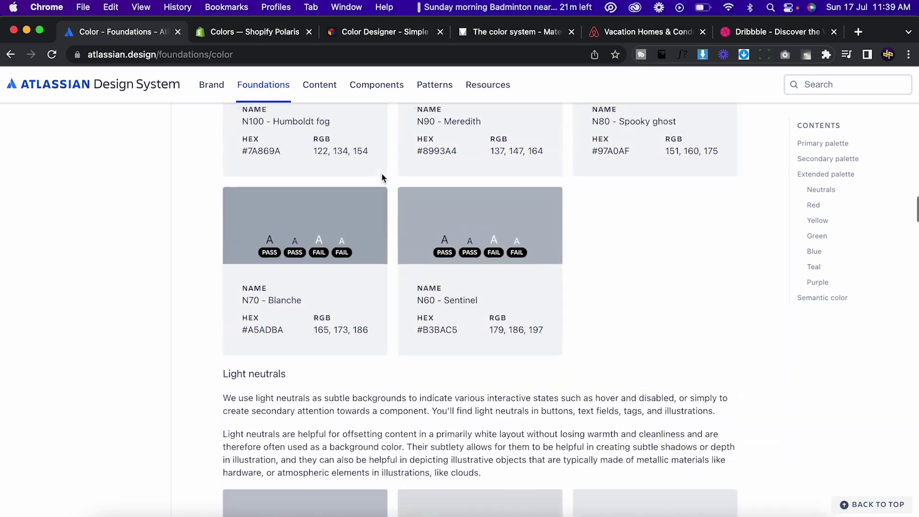
scroll(382, 178, "down", 2)
scroll(382, 178, "up", 8)
scroll(382, 178, "down", 20)
scroll(382, 178, "up", 20)
scroll(382, 178, "up", 20)
scroll(381, 178, "down", 10)
scroll(382, 178, "up", 5)
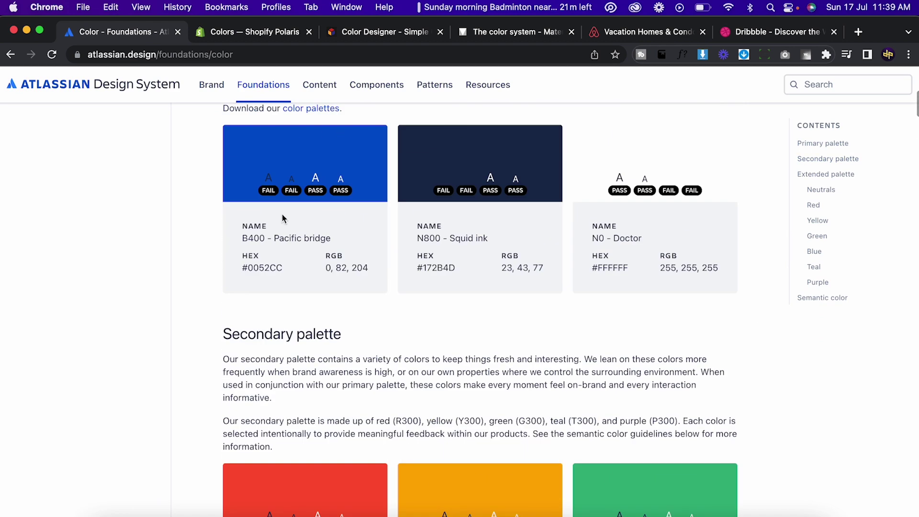
scroll(282, 217, "up", 1)
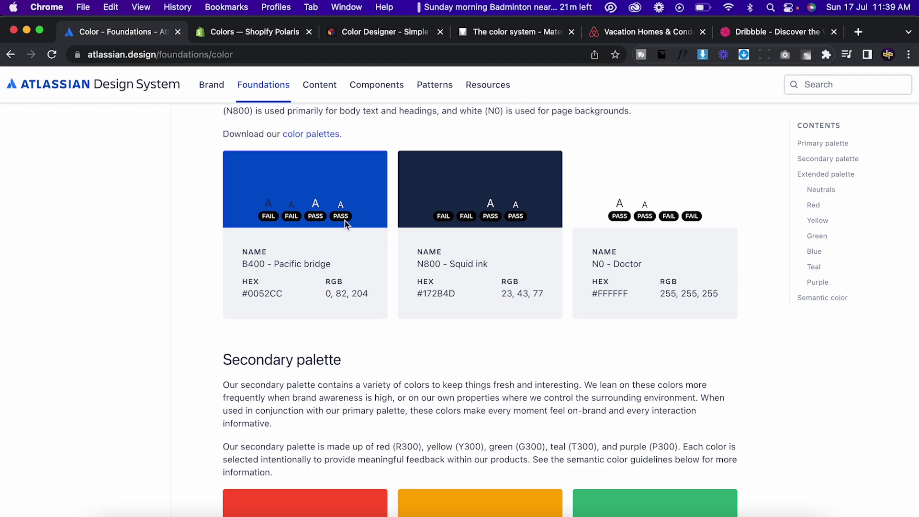
- Examine the contrast pass/fail labels on Atlassian's secondary palette swatches
scroll(501, 383, "down", 5)
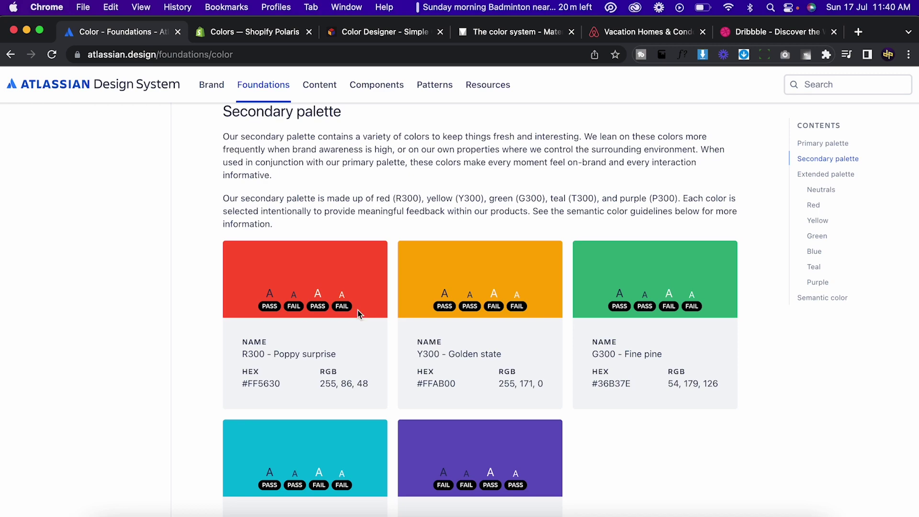
scroll(373, 241, "down", 7)
scroll(373, 240, "up", 3)
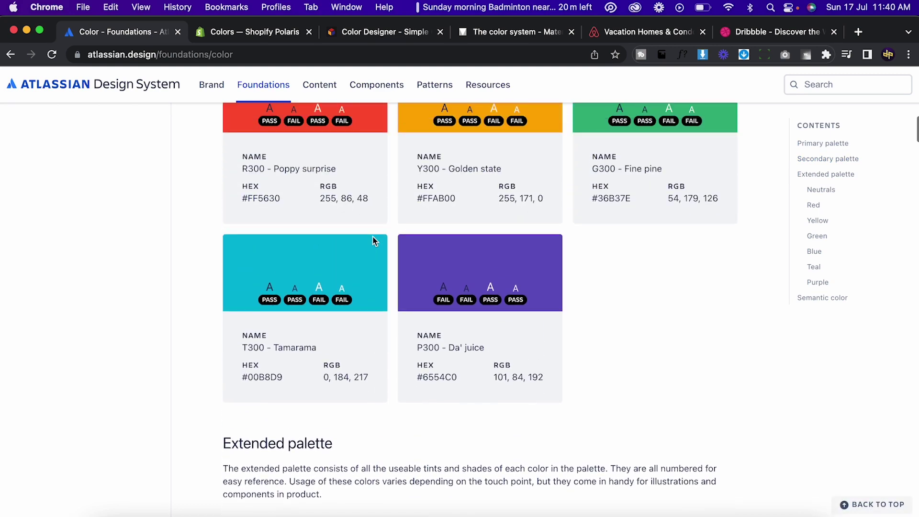
- Switch back to Figma and move the Pika window clear of the swatch row
key("ctrl+Right")
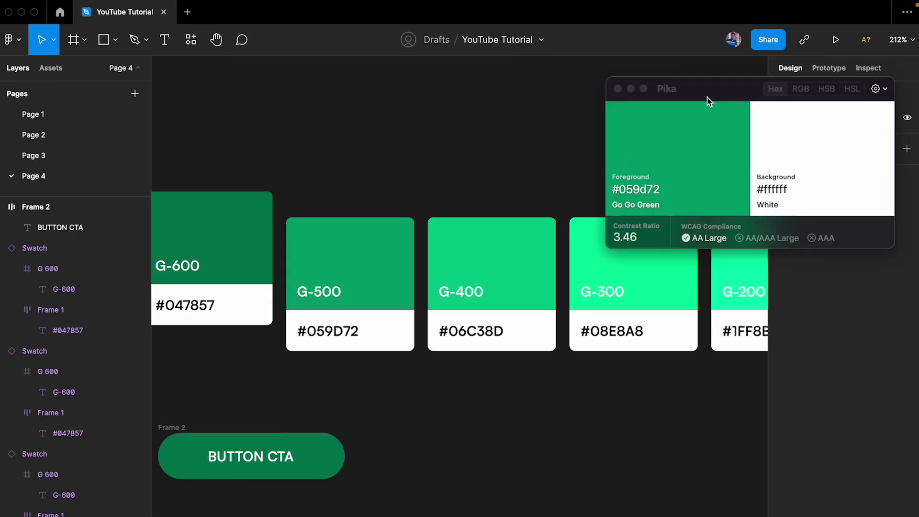
left_click_drag(708, 101, 704, 62)
scroll(354, 343, "left", 5)
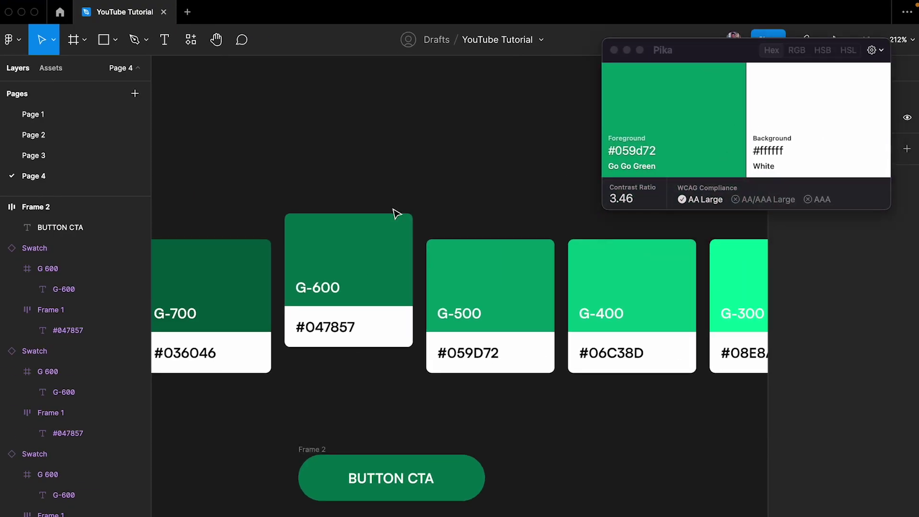
scroll(460, 199, "down", 5)
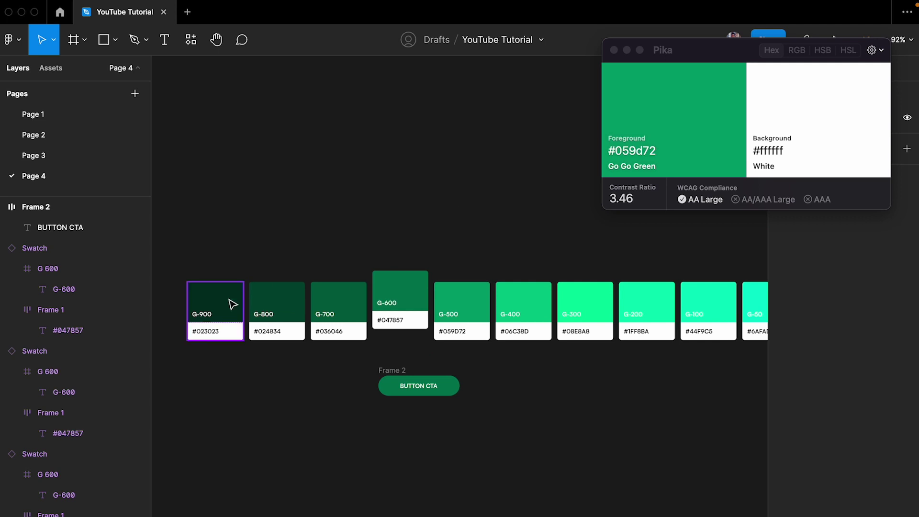
- Duplicate the G-600 label in the main Swatch component and place the copy in the green area's upper-right corner
scroll(231, 303, "up", 3)
scroll(231, 303, "left", 5)
scroll(312, 300, "up", 3)
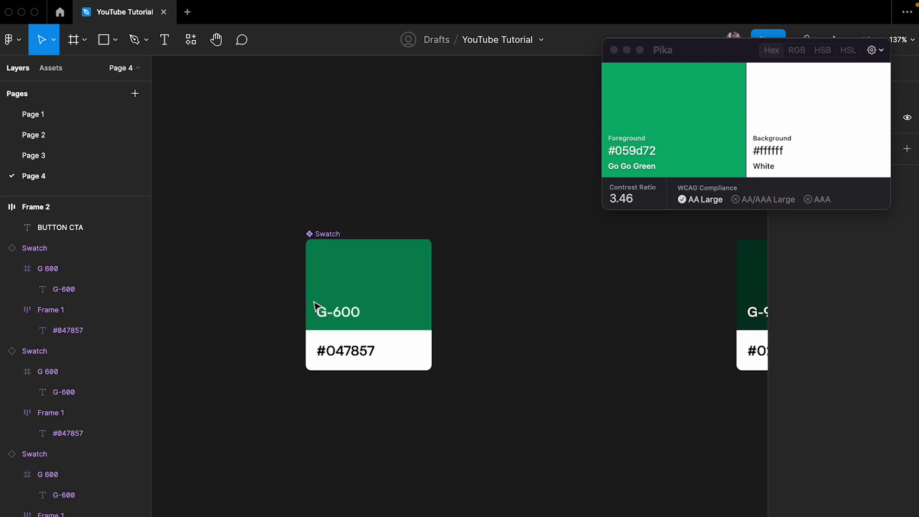
left_click(338, 315, "super")
scroll(338, 319, "right", 2)
key("super+d")
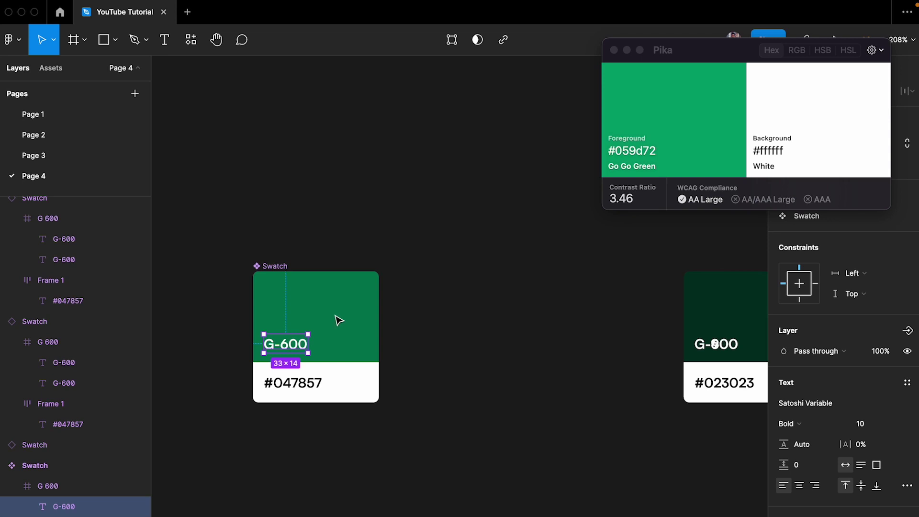
left_click_drag(300, 346, 359, 294)
left_click(285, 346)
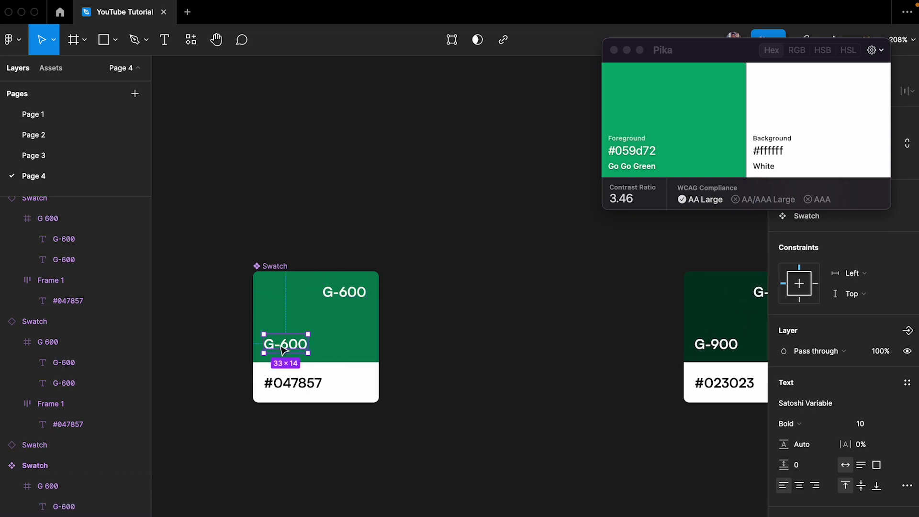
scroll(288, 307, "up", 2)
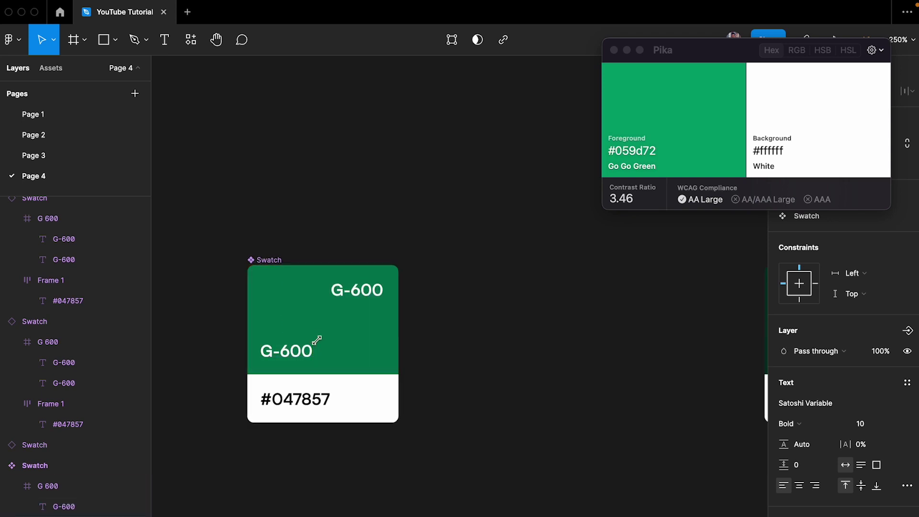
- Open the text of the Swatch component's upper-right label copy for editing
left_click(357, 289)
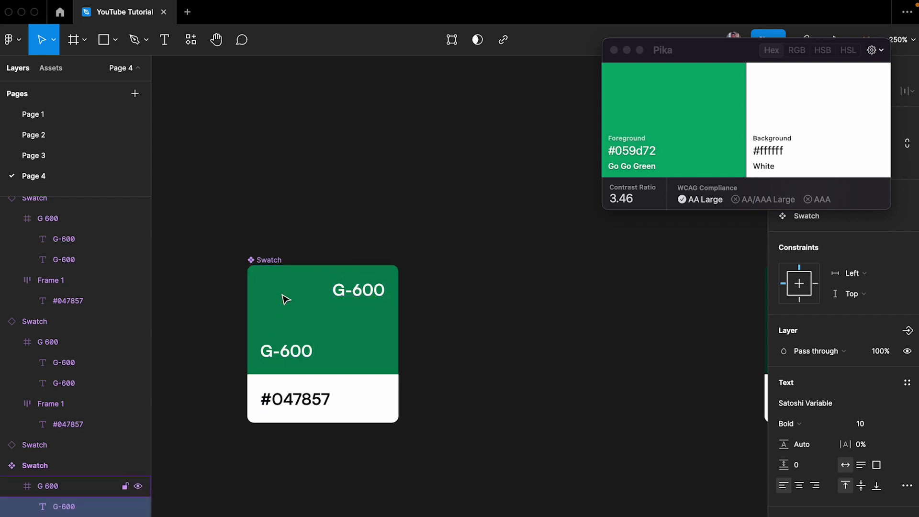
double_click(375, 289)
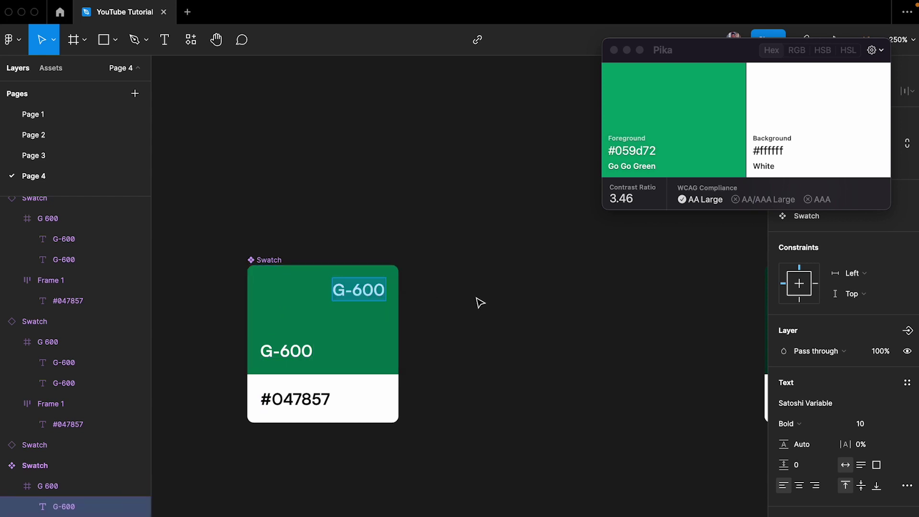
- Change the upper label of the main Swatch component to "AA, AAA" and shift it left to fit the swatch
type("AA")
key("Escape")
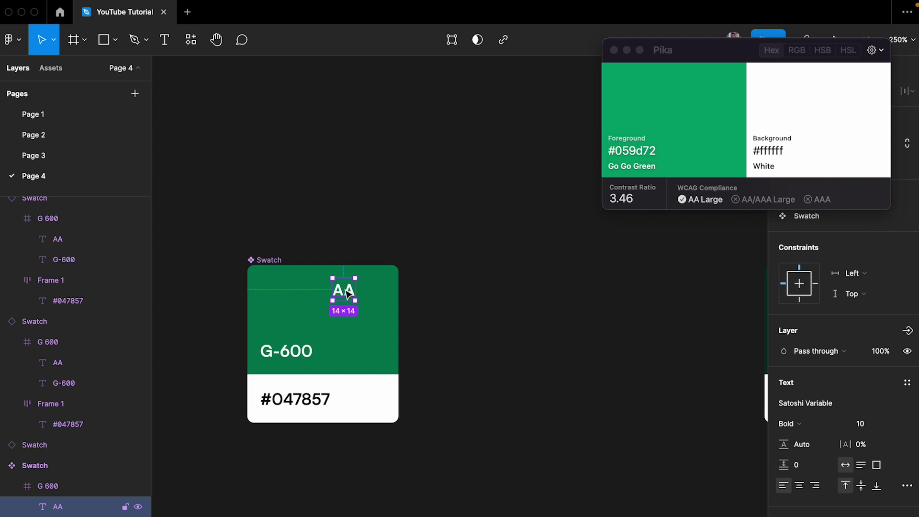
double_click(348, 294)
type(", AAA")
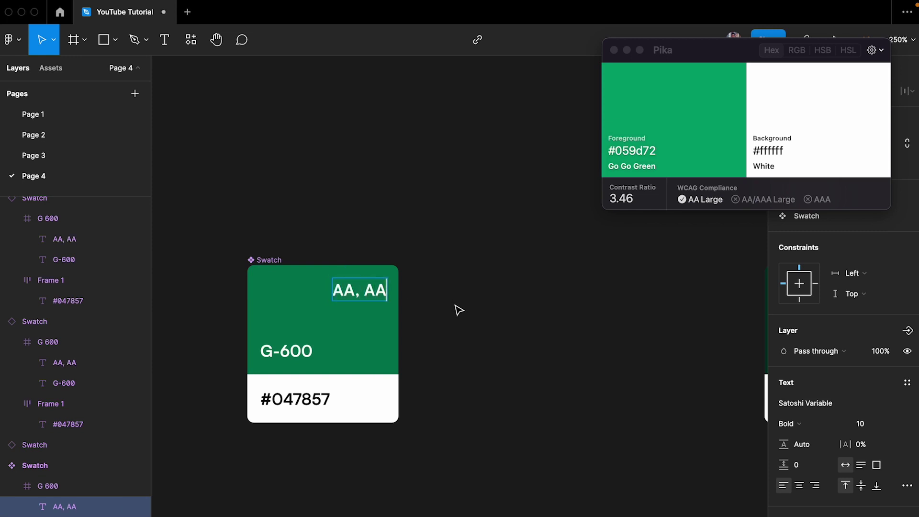
key("Escape")
left_click_drag(385, 293, 374, 293)
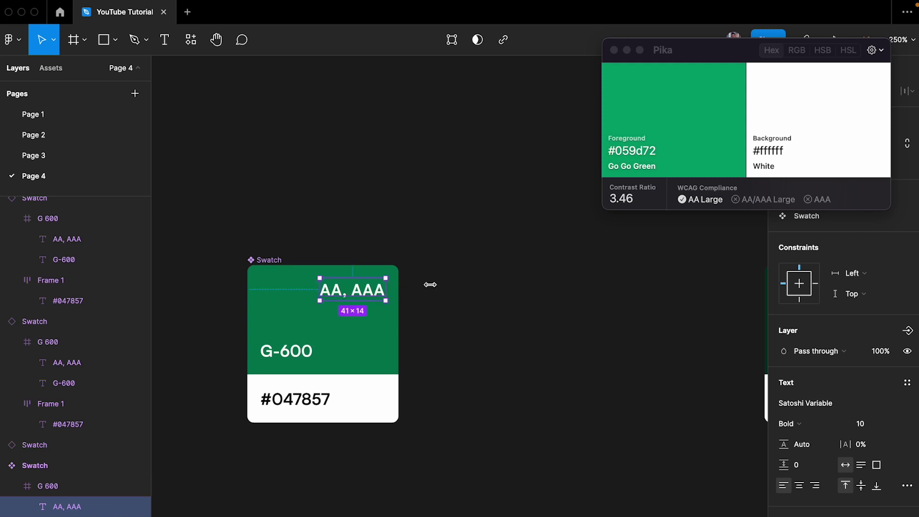
left_click(509, 286)
- Examine the "AA, AAA" labels across the row of green swatches, from G-900 to G-200
scroll(509, 285, "down", 2)
scroll(509, 285, "down", 3)
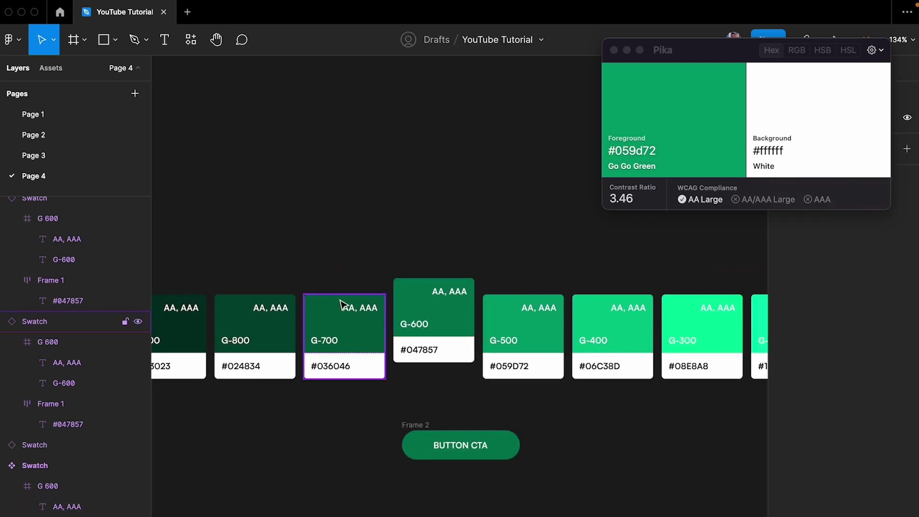
scroll(390, 306, "up", 3)
scroll(390, 306, "down", 3)
scroll(389, 303, "left", 3)
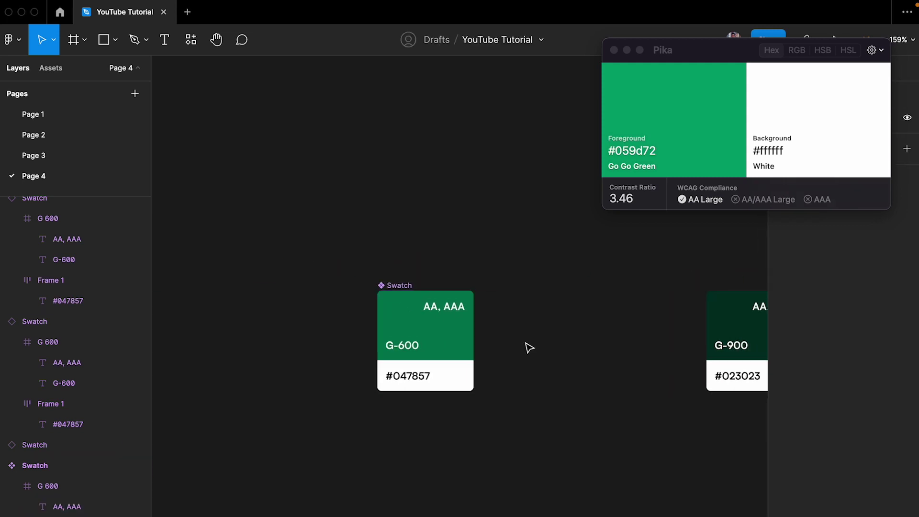
scroll(616, 293, "right", 8)
scroll(610, 293, "left", 10)
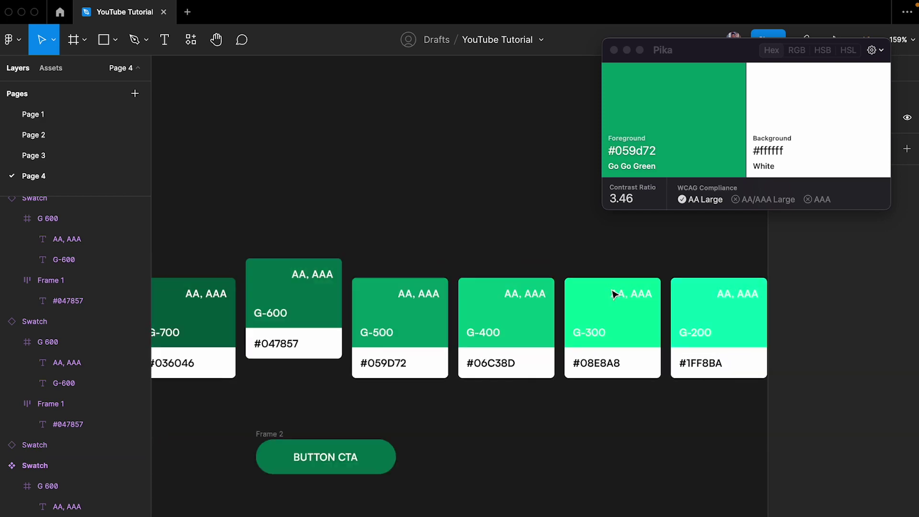
- Switch to Chrome, open the EightShapes Contrast Grid in a new tab and make rows and columns use the same values
key("ctrl+Left")
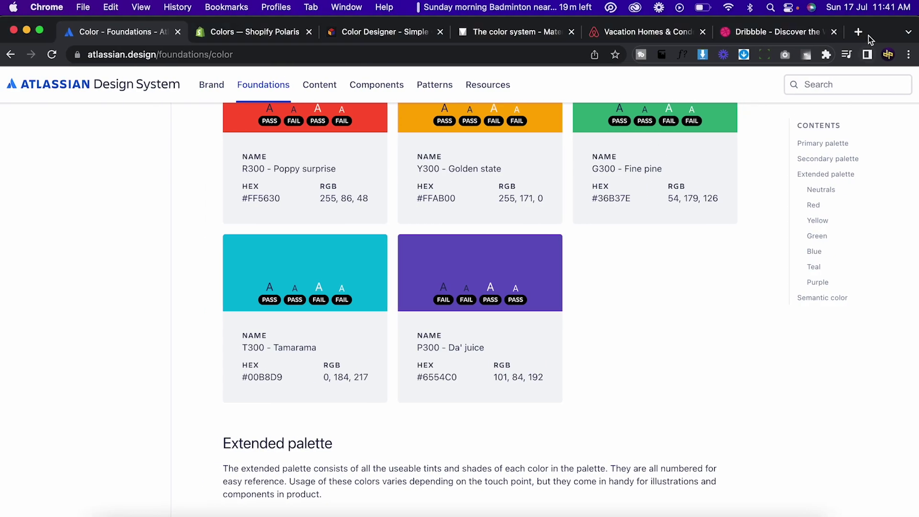
left_click(858, 31)
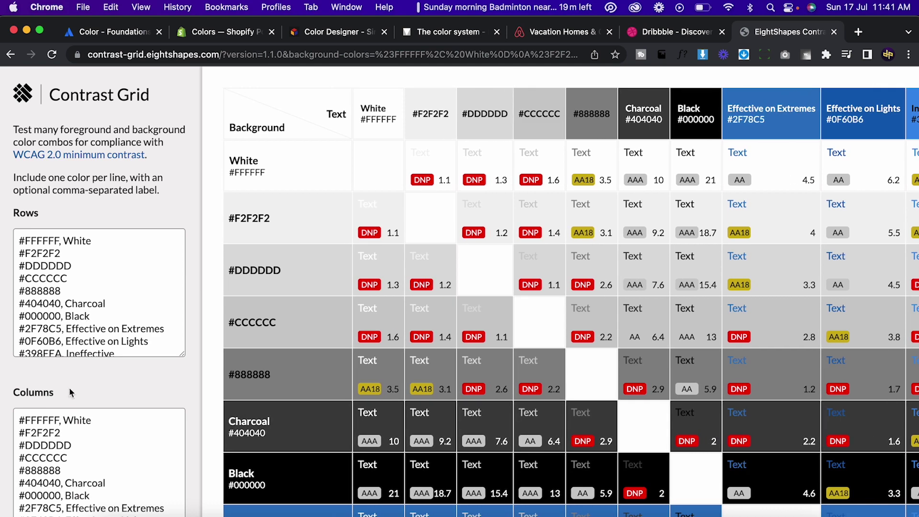
scroll(71, 393, "down", 3)
left_click(72, 401)
scroll(350, 292, "down", 1)
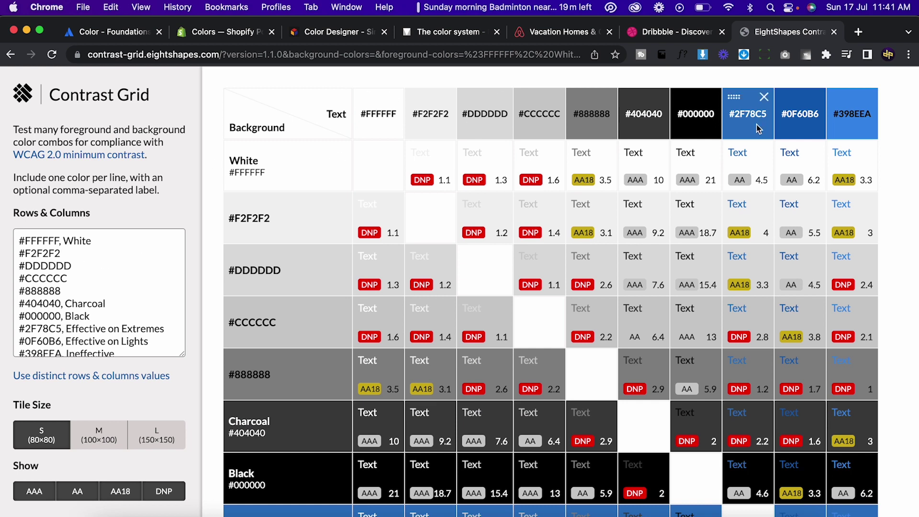
- Read the Contrast Grid's legend for the AAA, AA, AA18 and DNP ratings
scroll(390, 373, "down", 5)
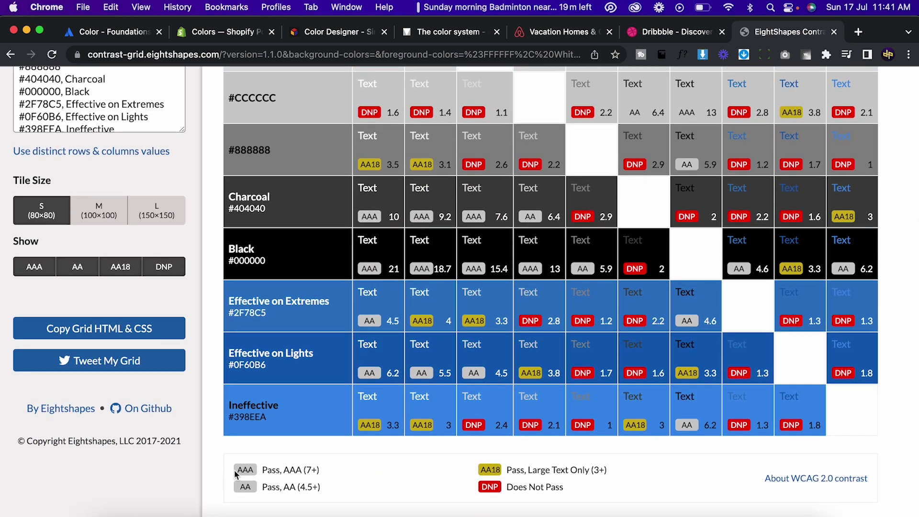
mouse_move(235, 473)
left_mouse_down()
mouse_move(334, 474)
mouse_move(333, 488)
mouse_move(240, 487)
left_mouse_up()
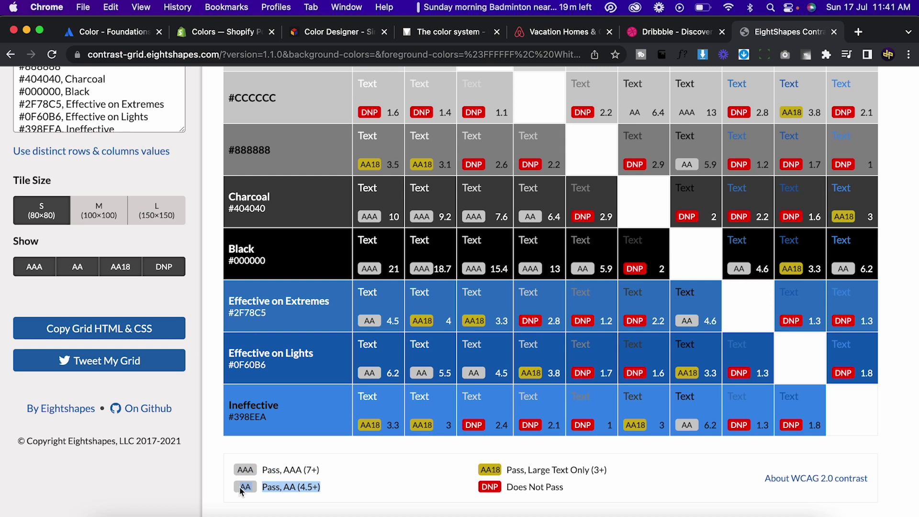
left_click(332, 482)
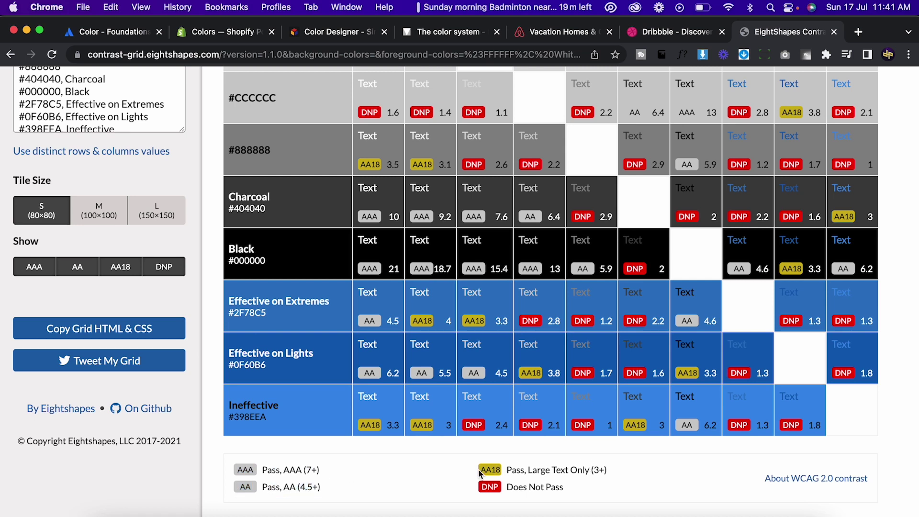
left_click_drag(481, 474, 618, 474)
left_click(623, 473)
left_click_drag(482, 471, 660, 472)
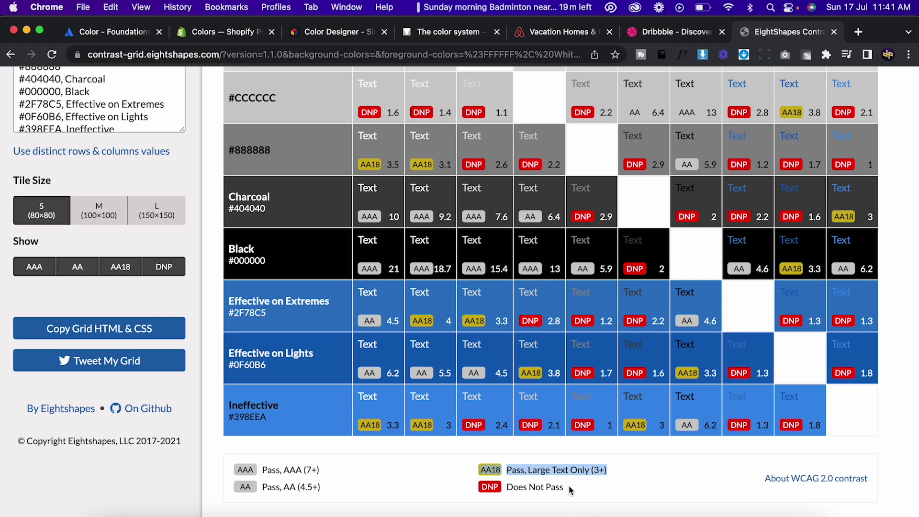
scroll(513, 270, "up", 5)
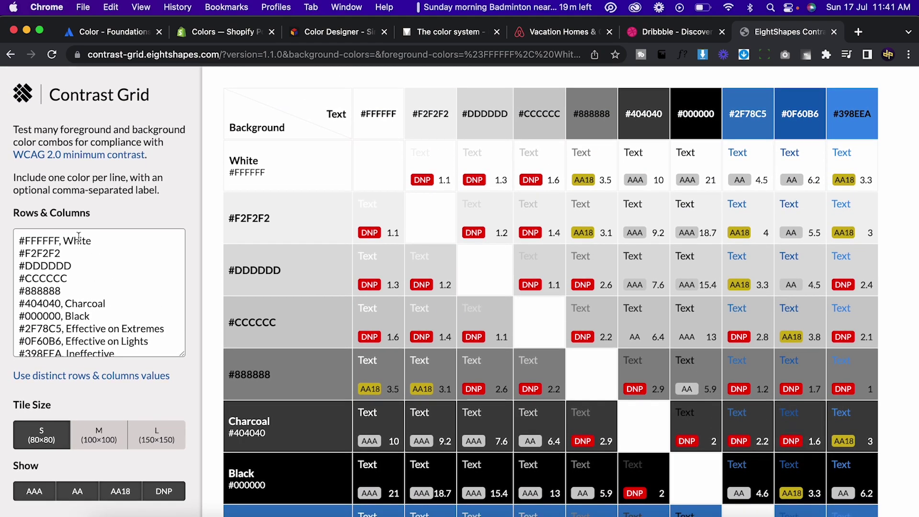
- Remove the White label from the #FFFFFF entry and set the grid to use distinct row and column values
left_click_drag(62, 241, 110, 240)
key("BackSpace")
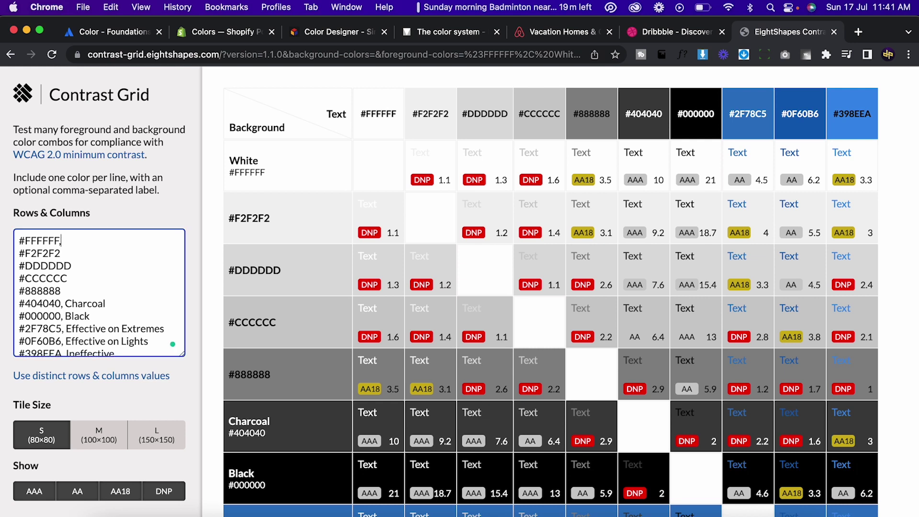
key("BackSpace")
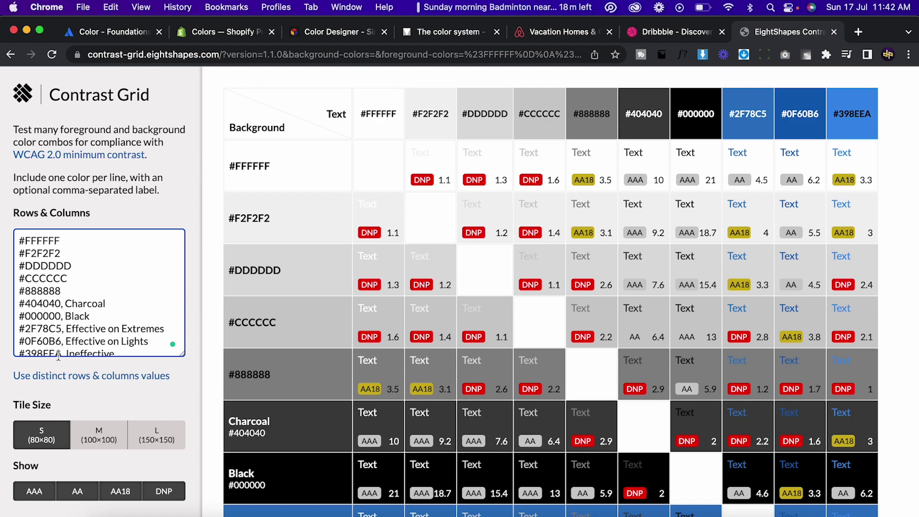
left_click(90, 381)
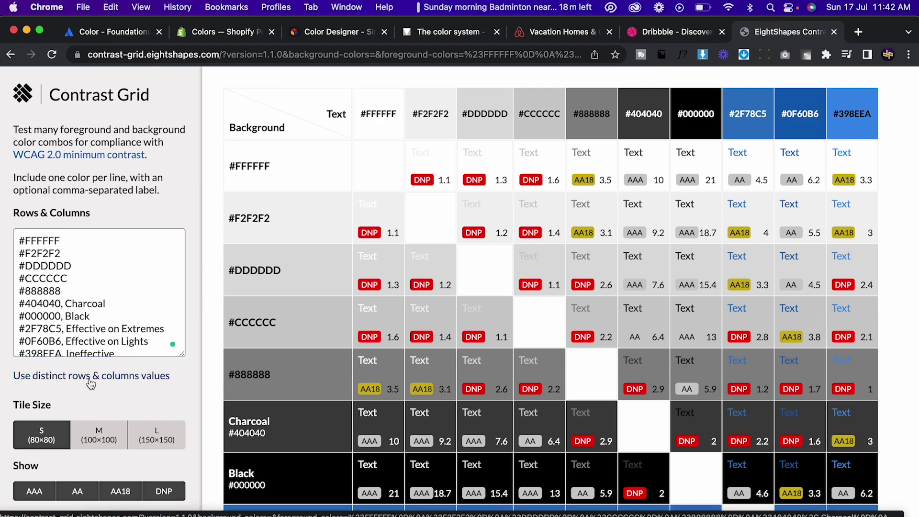
scroll(513, 291, "down", 3)
scroll(513, 291, "up", 3)
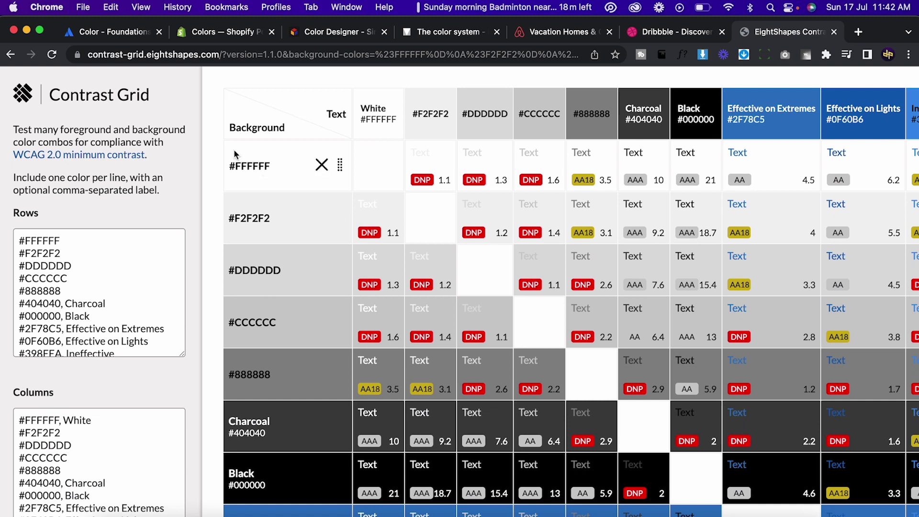
- Replace all row colors below #FFFFFF with the single entry #000000
scroll(92, 294, "down", 2)
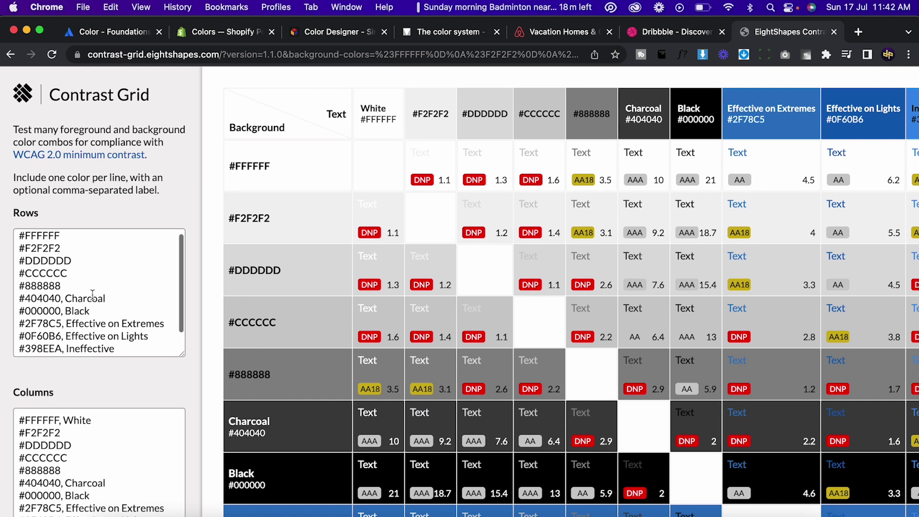
left_click_drag(127, 336, 139, 351)
scroll(23, 251, "up", 2)
key("BackSpace")
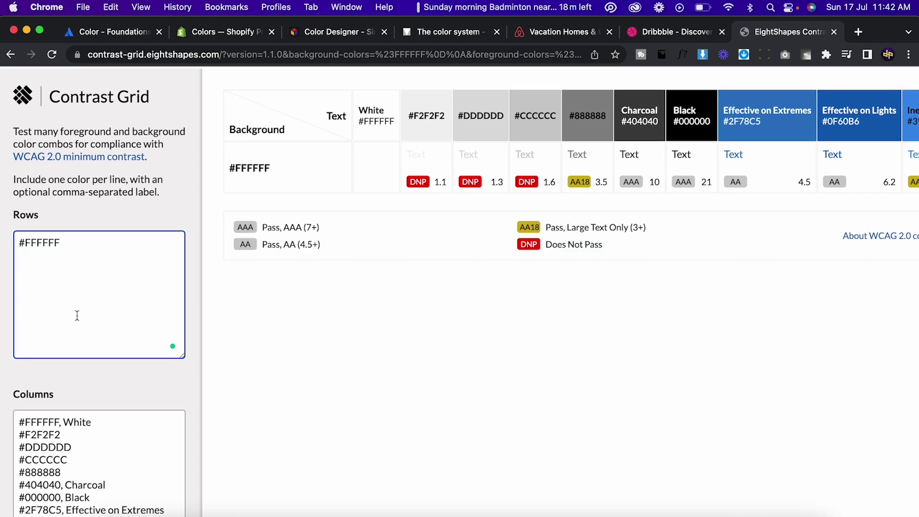
type("#000000")
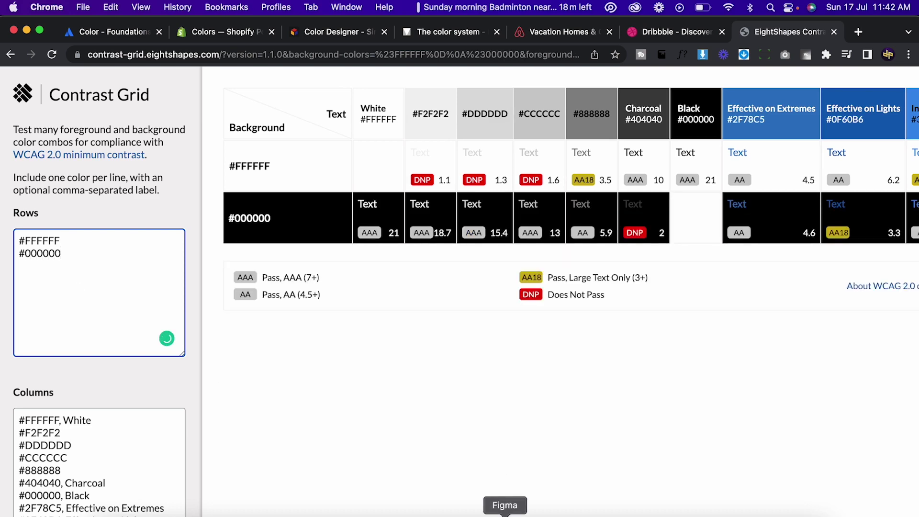
- Switch to Figma, duplicate the BUTTON CTA button below the original and set the copy's text fill to 000000
left_click(505, 512)
scroll(502, 449, "right", 10)
scroll(502, 449, "down", 3)
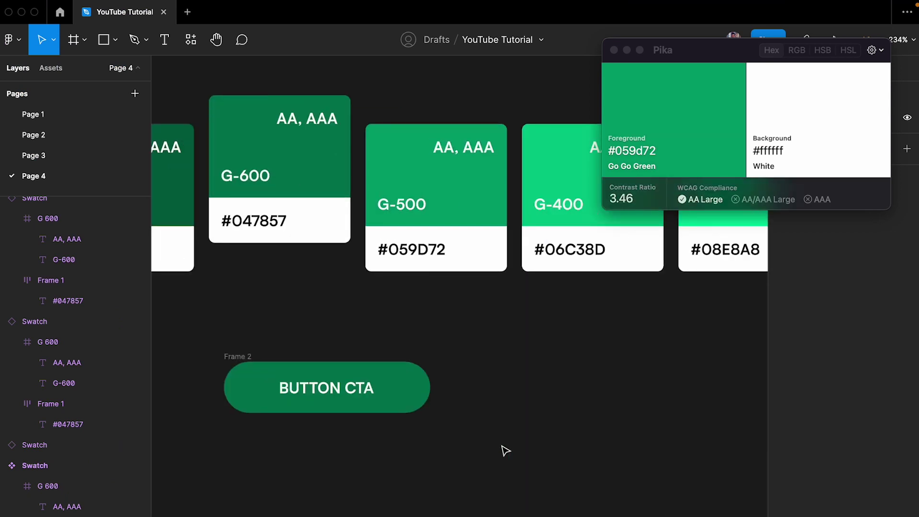
left_click_drag(248, 357, 247, 448)
double_click(325, 485)
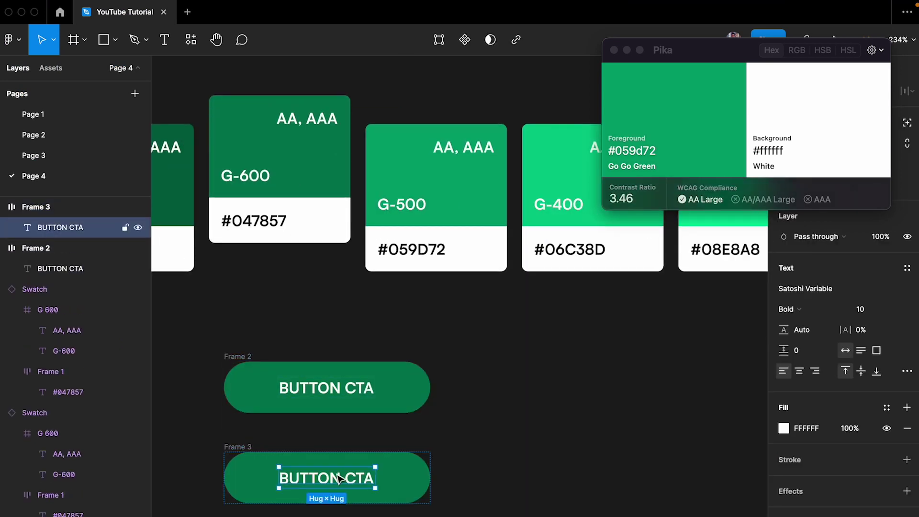
left_click(783, 428)
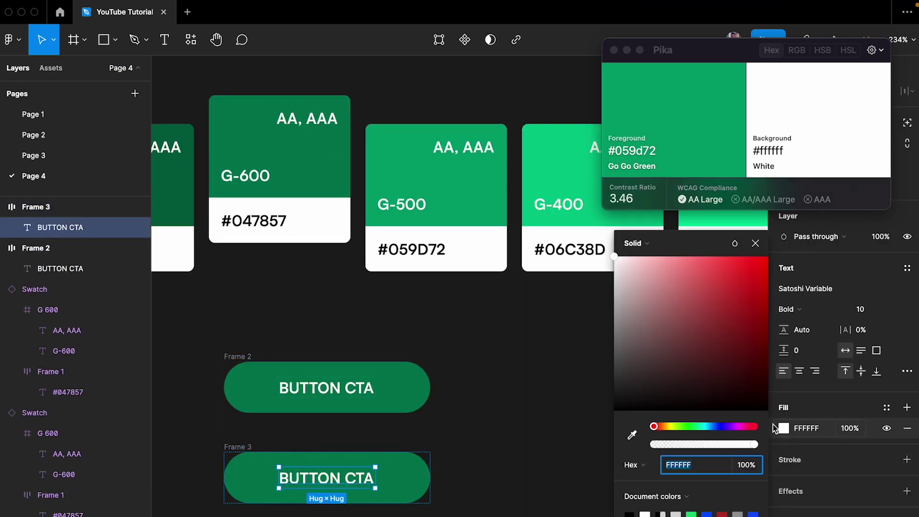
left_click(514, 508)
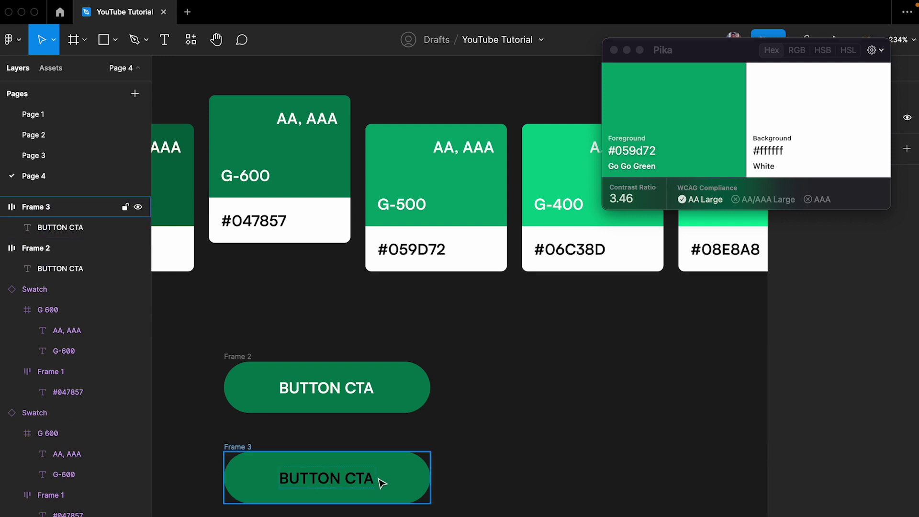
- Try a dark gray 2F2F33 fill on the lower button's text and return it to black
left_click(334, 478)
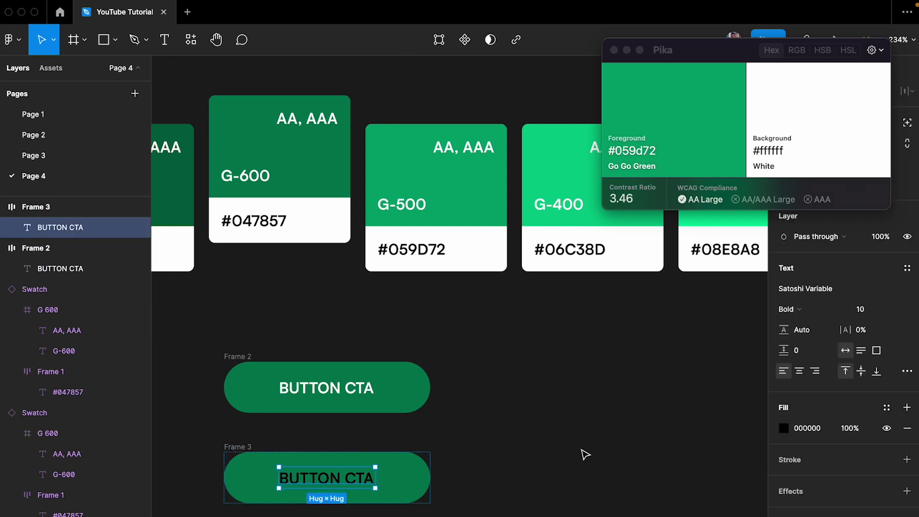
left_click(783, 428)
left_click(629, 382)
left_click(722, 426)
left_click(635, 373)
left_click_drag(636, 375, 627, 380)
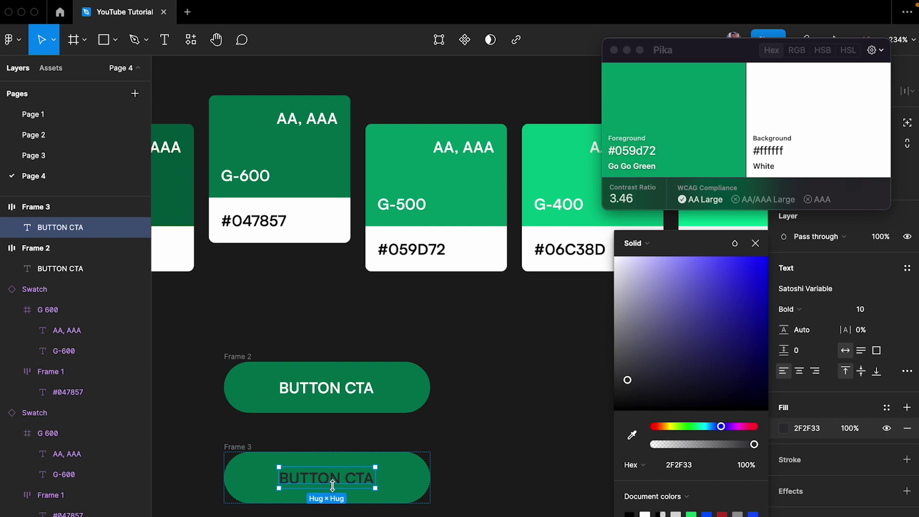
left_click(756, 244)
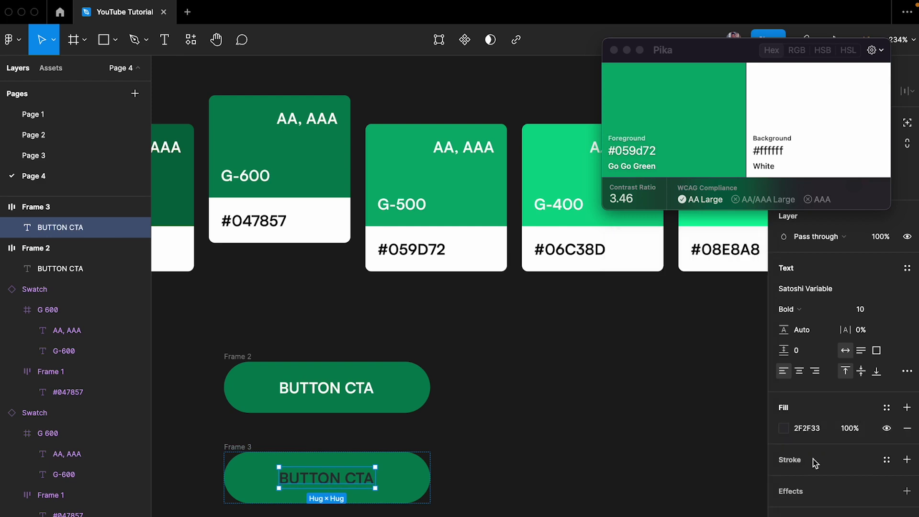
left_click(785, 432)
left_click_drag(670, 385, 614, 410)
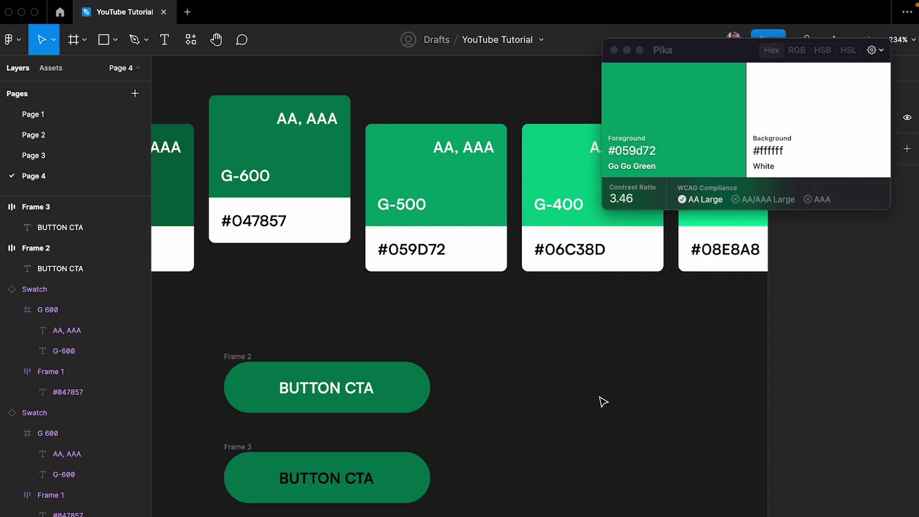
- Review the row and column entries of the Contrast Grid in Chrome and return to Figma
key("ctrl+Right")
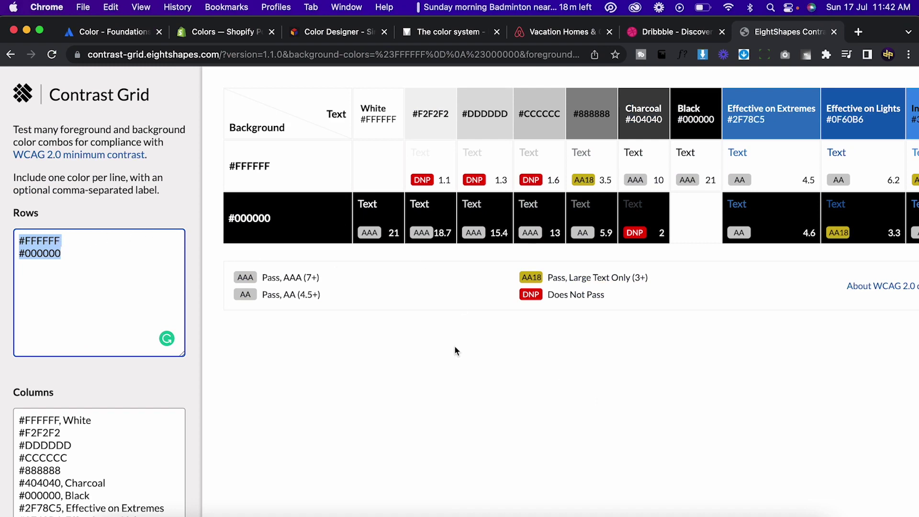
scroll(124, 425, "down", 1)
scroll(124, 426, "up", 1)
scroll(216, 387, "down", 3)
key("ctrl+Left")
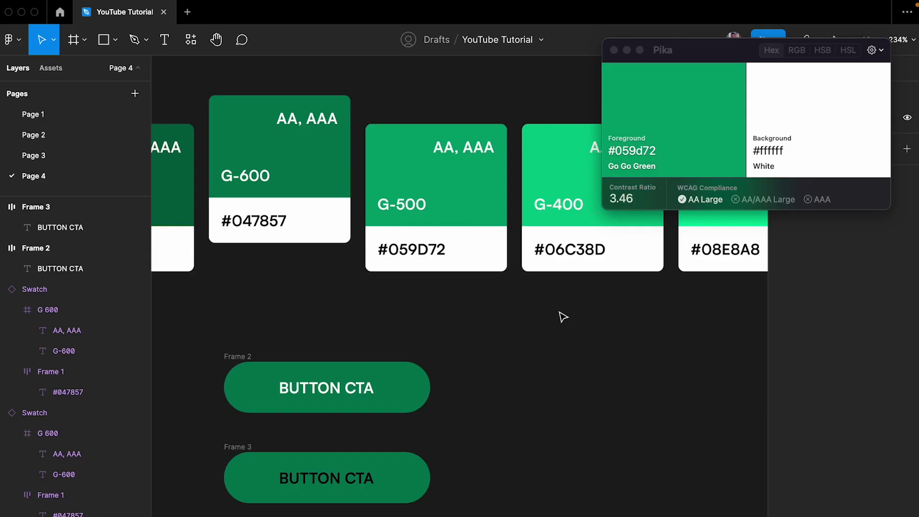
- Select the hex value 023023 in the fill of the G-900 swatch's color block
scroll(559, 312, "down", 5)
scroll(559, 312, "left", 5)
scroll(473, 290, "up", 4)
left_click(469, 268)
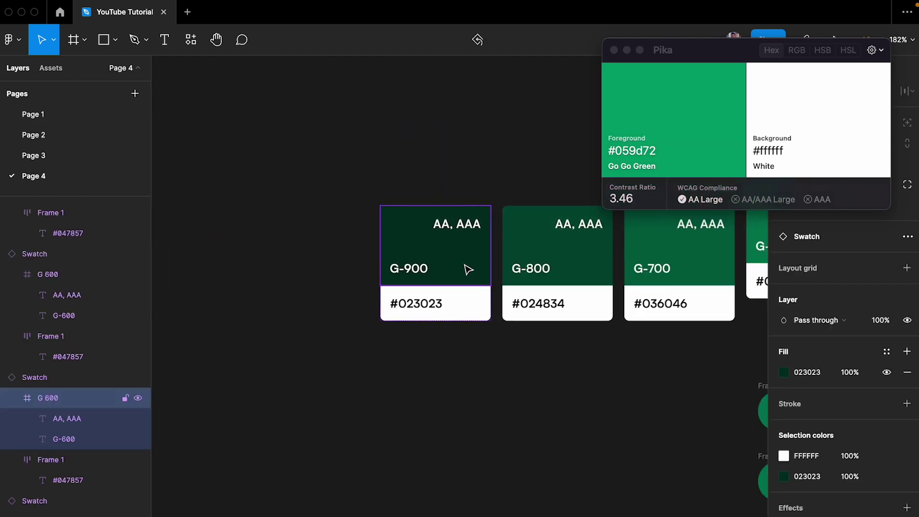
scroll(474, 268, "right", 3)
left_click(813, 373)
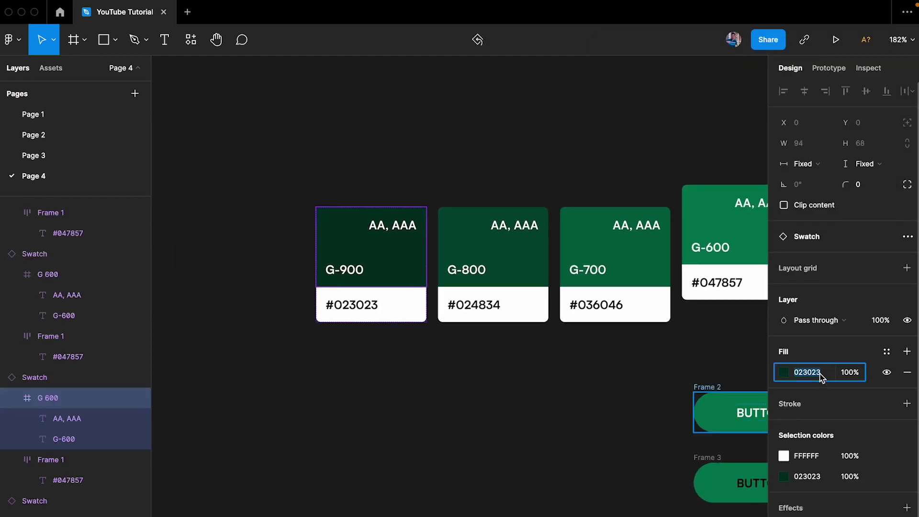
- Switch to Chrome and replace the Contrast Grid's column entries with the ten green hex values, from #023023 - 900 to #6AFAD1 - 50
key("ctrl+Right")
scroll(26, 341, "down", 2)
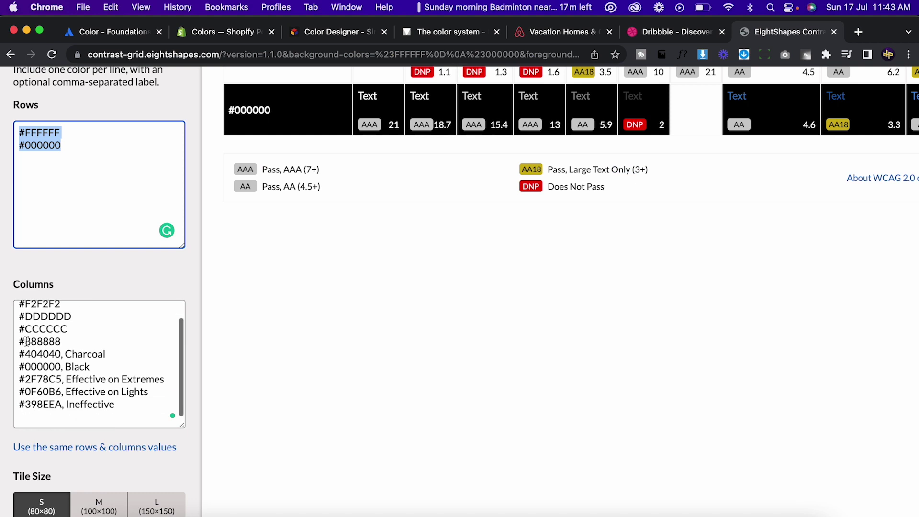
left_click(122, 409)
key("super+a")
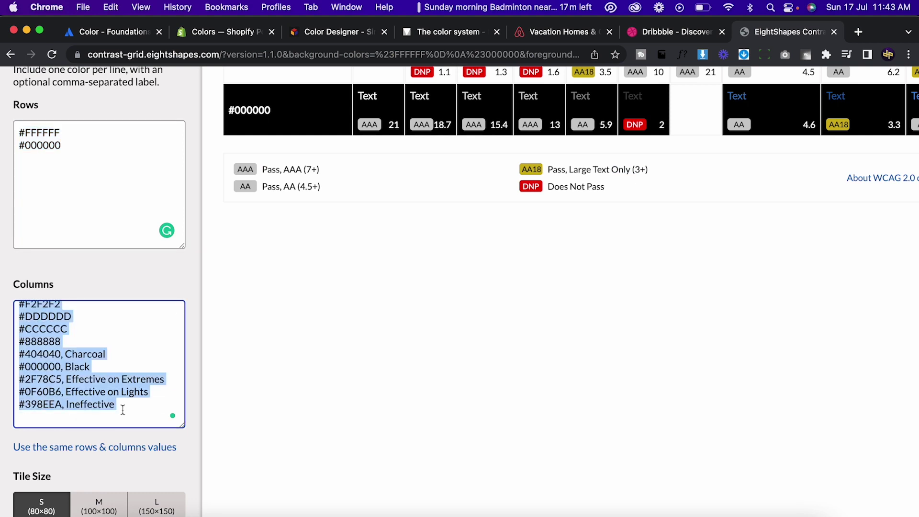
type("#023023 - 900 #024834 - 800 #036046 - 700 #047857 - 600 #059D72 - 500 #06C38D - 400 #08E8A8 - 300 #1FF8BA - 200 #44F9C5 - 100 #6AFAD1 - 50")
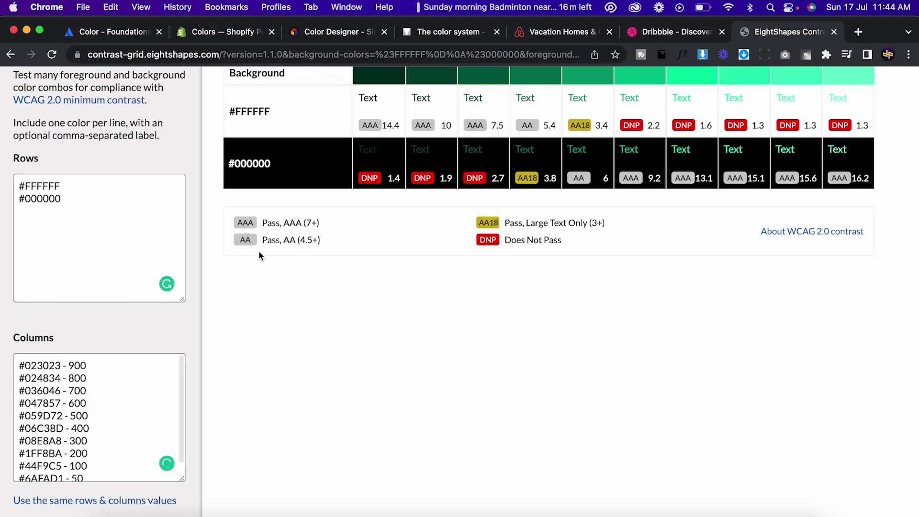
scroll(72, 411, "down", 1)
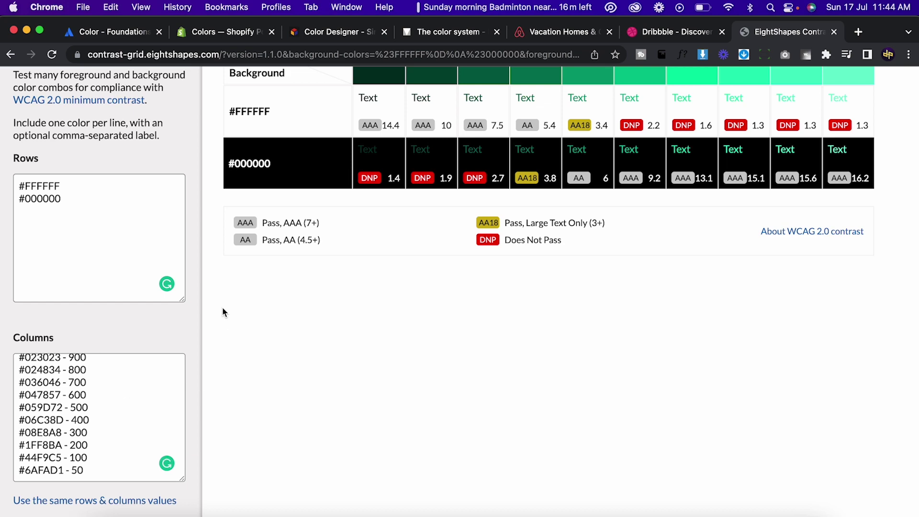
scroll(222, 312, "up", 2)
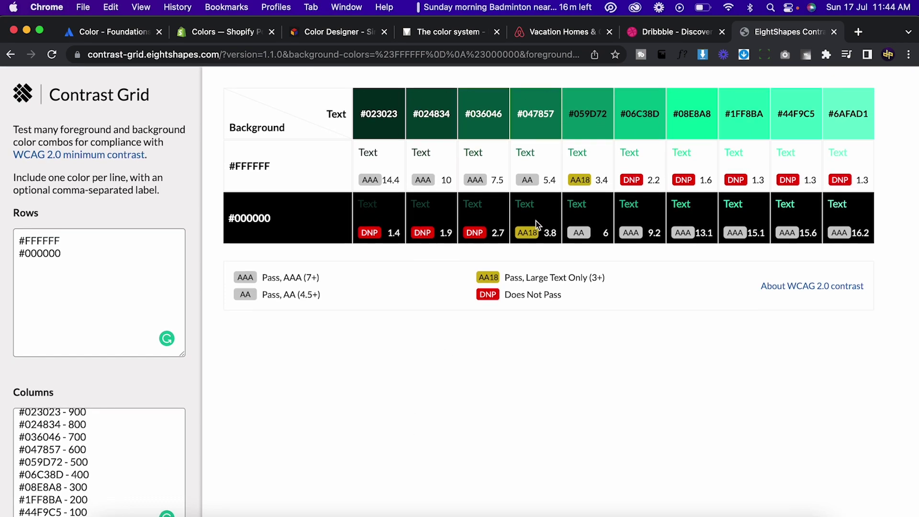
- Hide the DNP and AA18 results so the grid shows only AAA and AA combinations
scroll(174, 414, "down", 6)
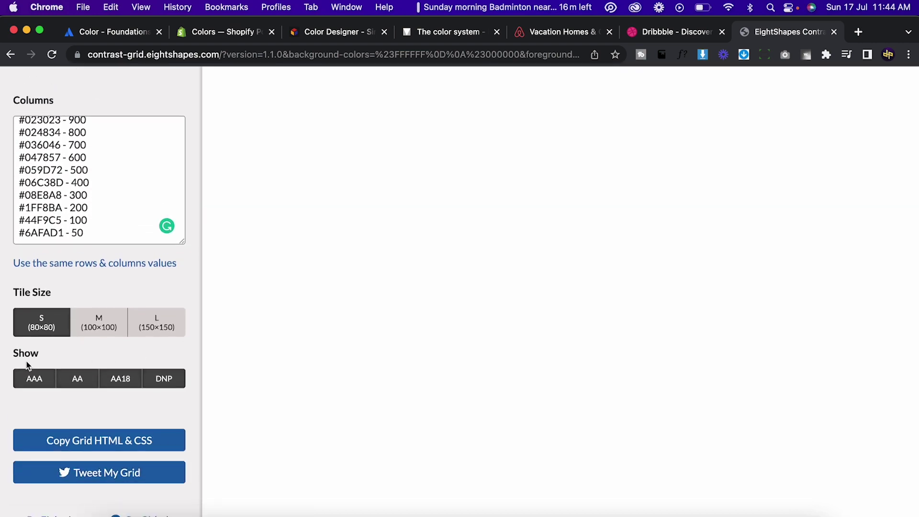
left_click(161, 382)
left_click(123, 381)
scroll(193, 359, "up", 6)
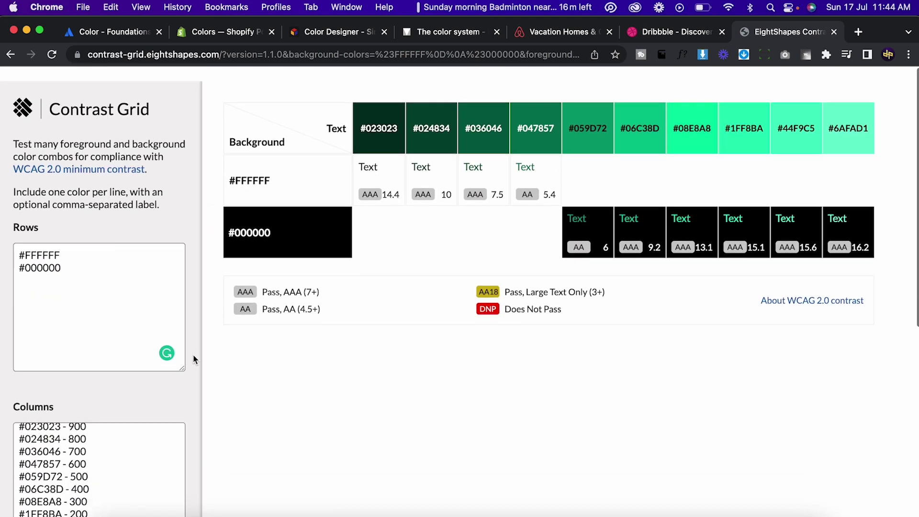
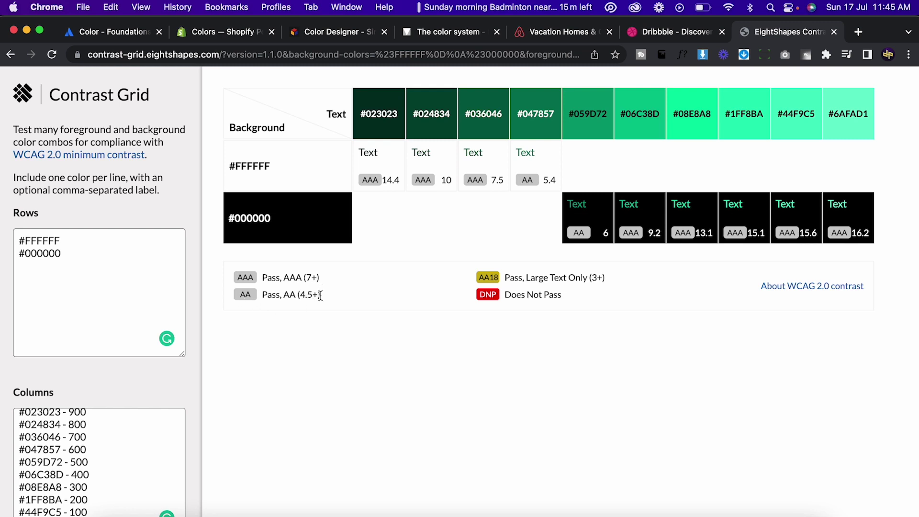
- Examine the AA and AAA thresholds in the grid's legend against the ratings of the green shades
left_click_drag(323, 295, 234, 295)
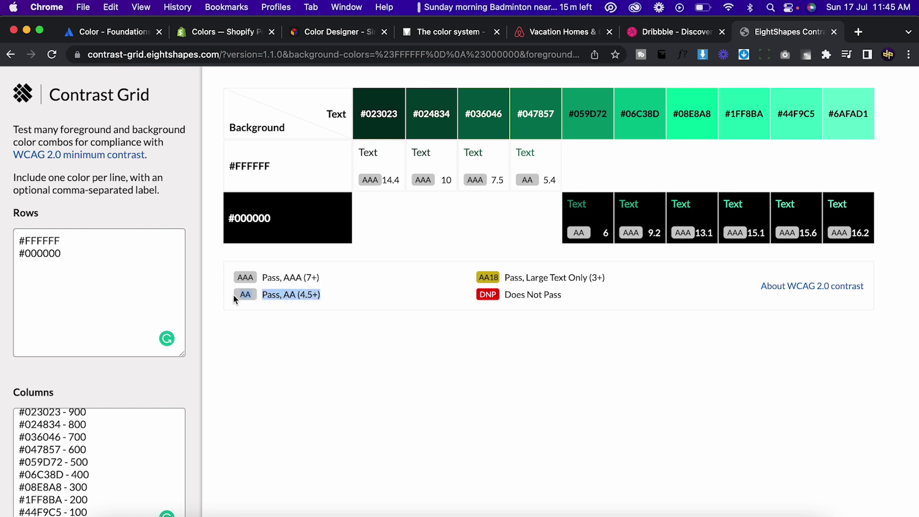
left_click(345, 270)
left_click_drag(285, 278, 232, 276)
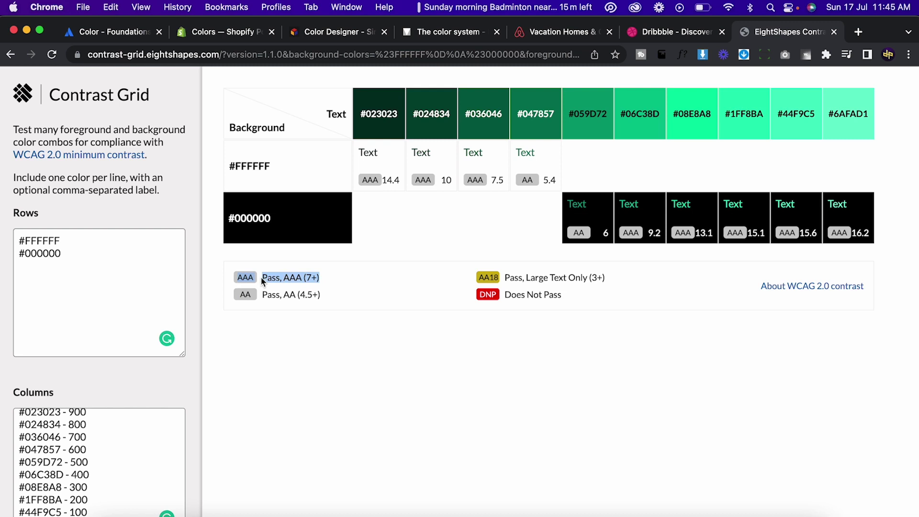
left_click(272, 277)
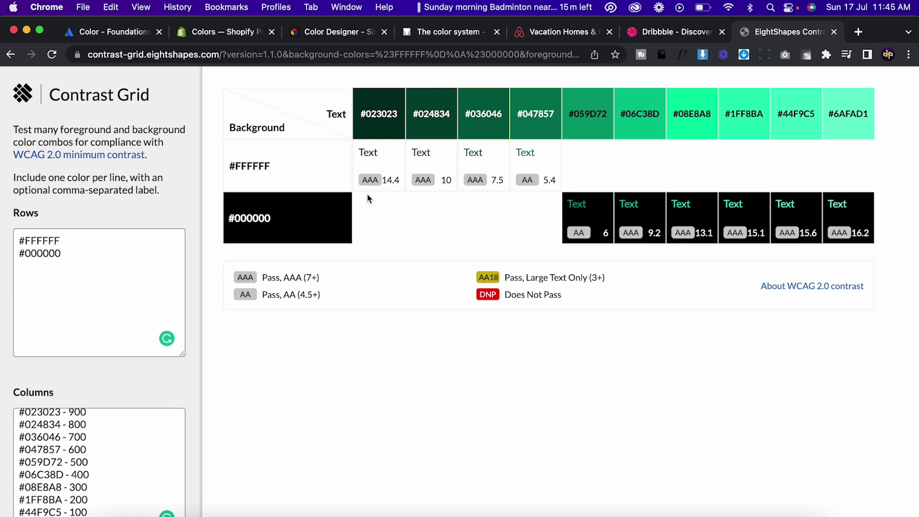
mouse_move(279, 178)
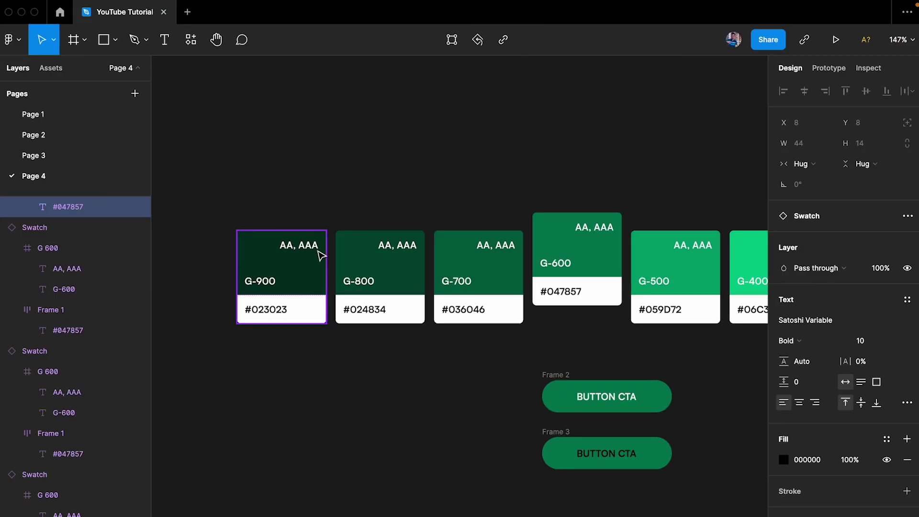
- Shorten the rating on the G-600 swatch in the Figma palette row to AA
scroll(317, 255, "up", 3)
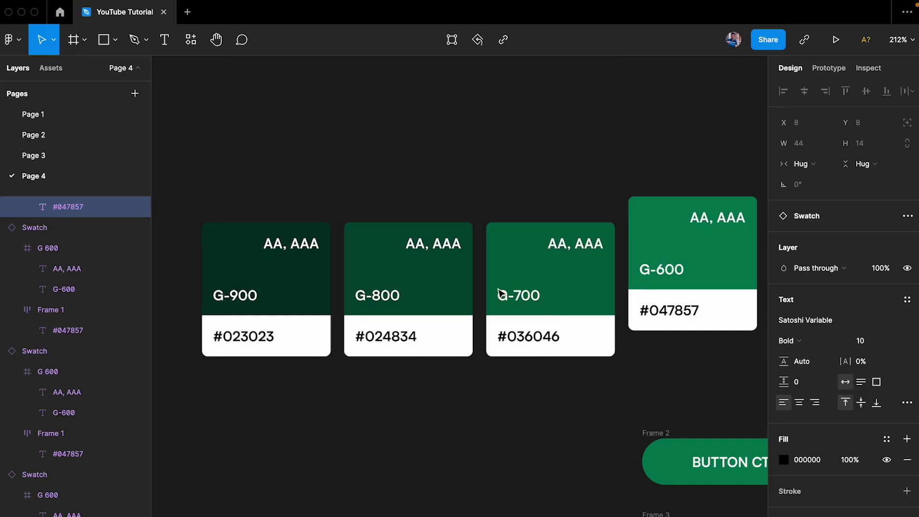
scroll(638, 269, "right", 5)
double_click(494, 213)
left_click_drag(493, 205, 677, 204)
key("BackSpace")
left_click(633, 185)
scroll(509, 211, "down", 3)
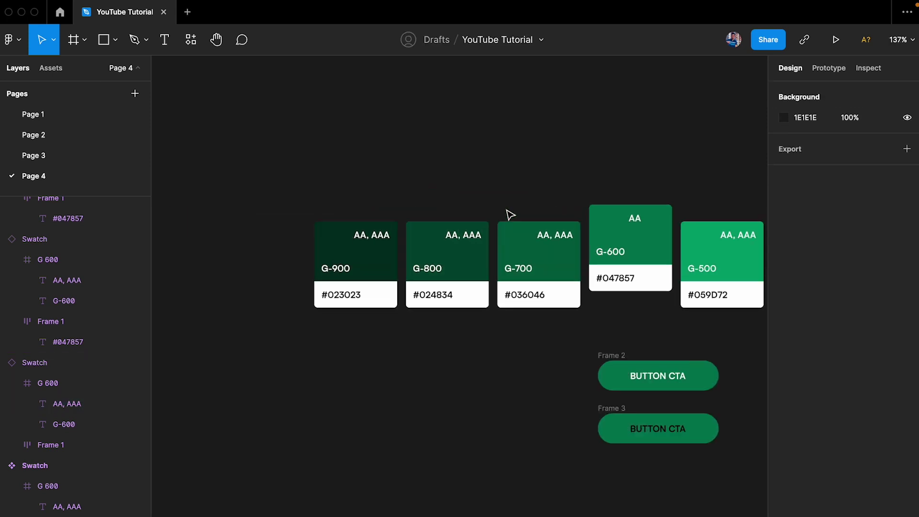
- Right-align the AA, AAA rating text in the main Swatch component
scroll(478, 225, "left", 5)
double_click(431, 240)
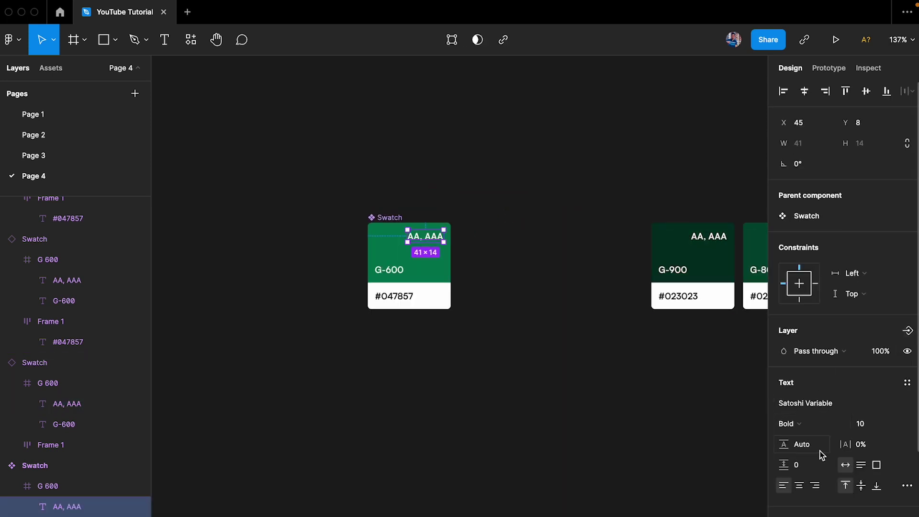
left_click(814, 485)
scroll(541, 330, "right", 10)
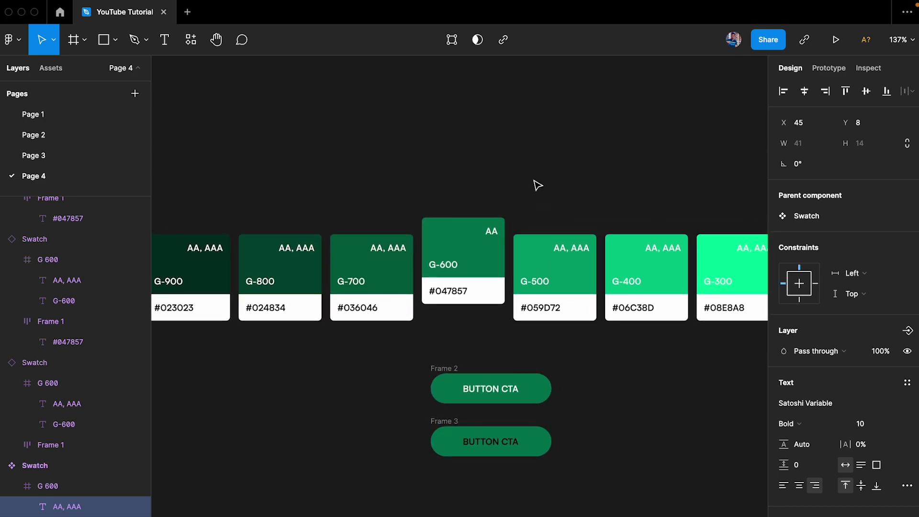
key("Escape")
scroll(466, 283, "up", 5)
scroll(457, 383, "down", 2)
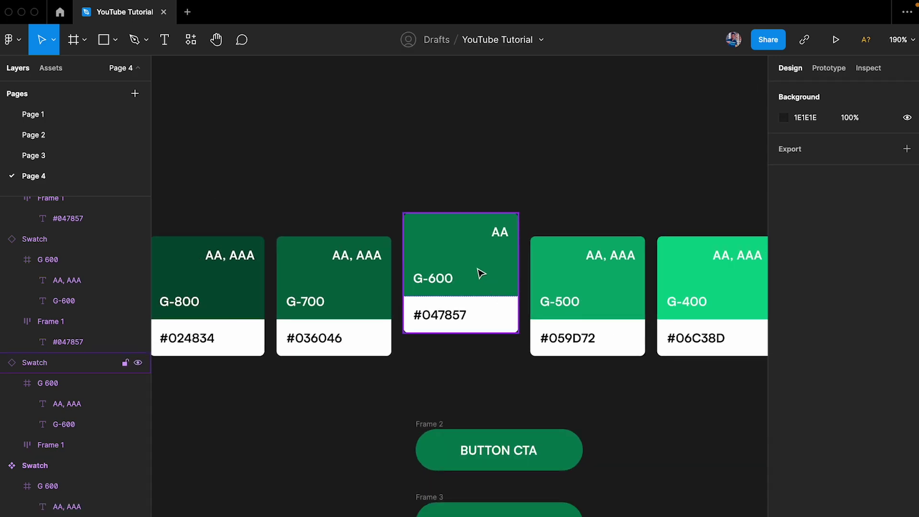
- Set the fill of the name and rating texts on the G-500 through G-50 swatches to 000000
scroll(625, 240, "right", 5)
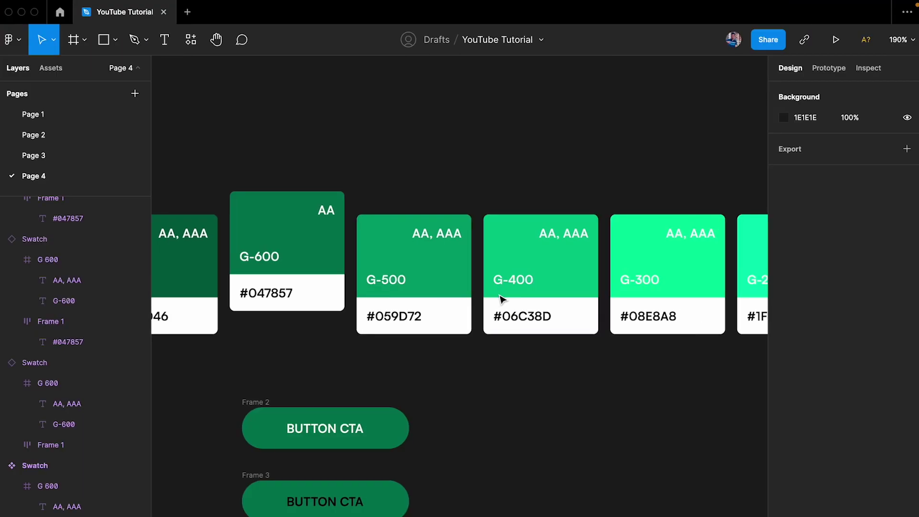
scroll(503, 299, "down", 2)
scroll(502, 299, "right", 5)
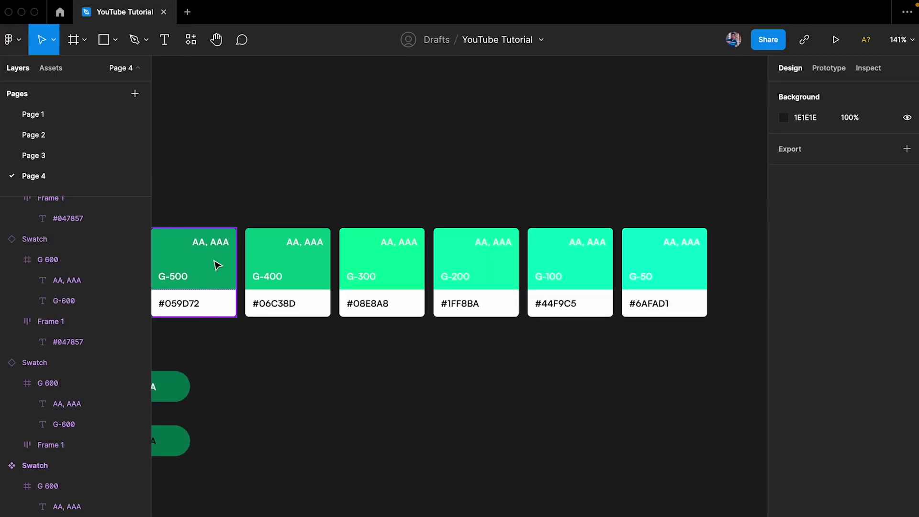
double_click(189, 275)
left_click(206, 242, "shift")
left_click(283, 277, "shift")
left_click(311, 242, "shift")
left_click(364, 278, "shift")
left_click(404, 242, "shift")
left_click(455, 278, "shift")
left_click(495, 243, "shift")
left_click(549, 275, "shift")
left_click(589, 244, "shift")
left_click(645, 279, "shift")
left_click(682, 247, "shift")
scroll(816, 455, "down", 2)
left_click(784, 476)
type("1E1E1E")
key("Return")
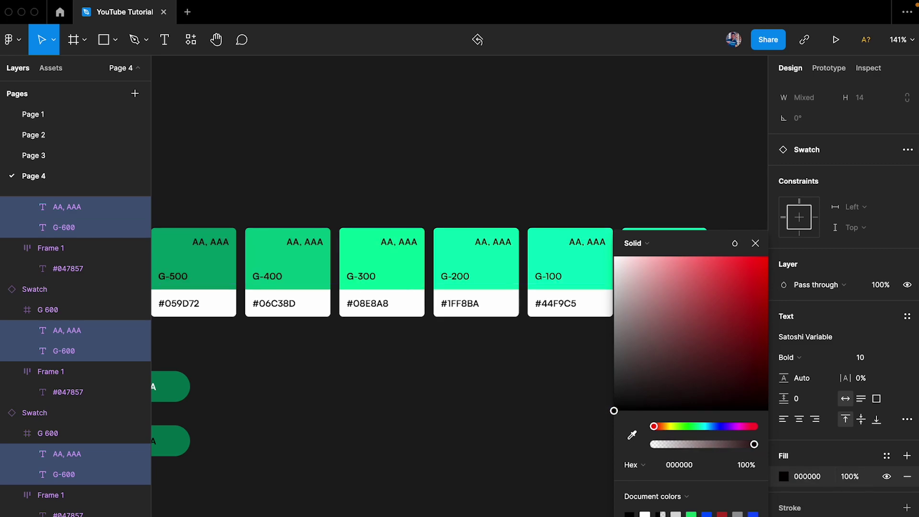
left_click(490, 429)
- Check the #000000 row of the Contrast Grid in Chrome and change the G-500 swatch's rating to AA in Figma
scroll(490, 429, "left", 5)
key("super+Tab")
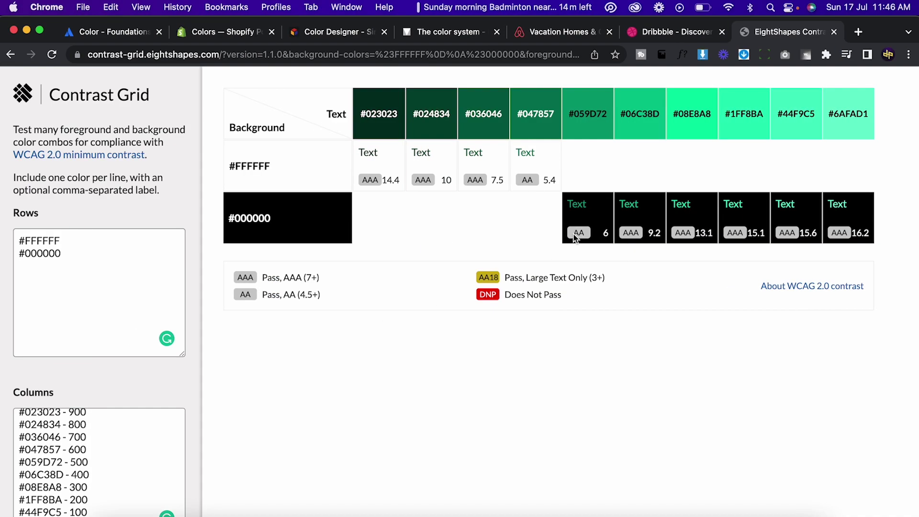
key("super+Tab")
left_click(400, 245)
double_click(401, 246)
type("AA")
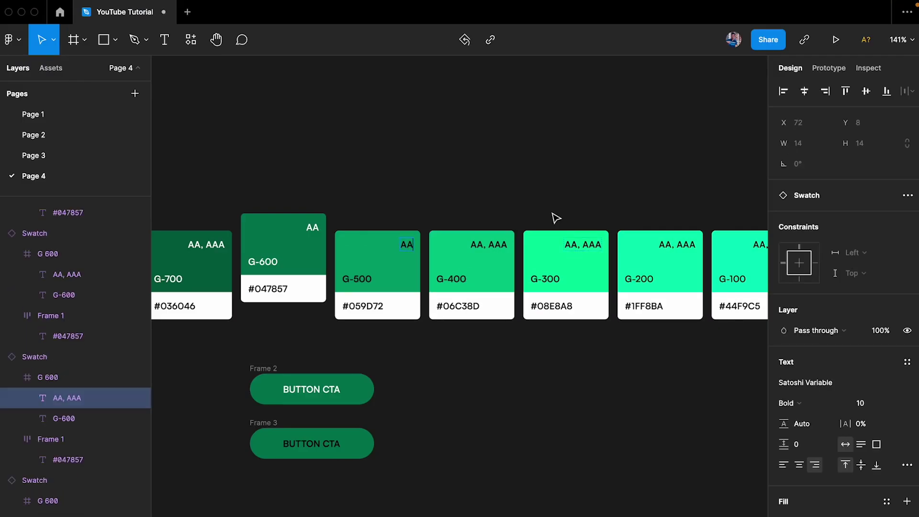
left_click(551, 216)
- Hide the Figma interface and look over the labelled swatches from G-900 to G-50
scroll(529, 219, "right", 3)
scroll(486, 242, "right", 5)
scroll(486, 245, "left", 4)
key("super+backslash")
scroll(487, 245, "left", 6)
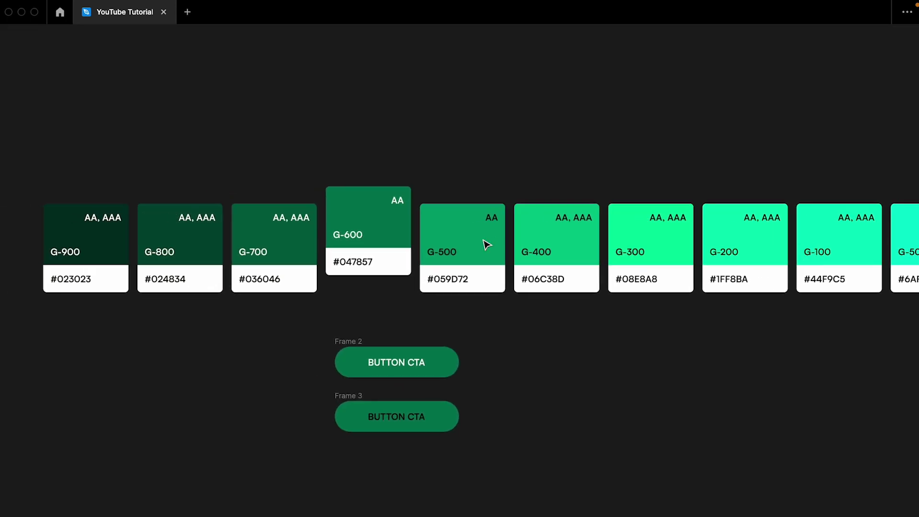
scroll(487, 245, "right", 3)
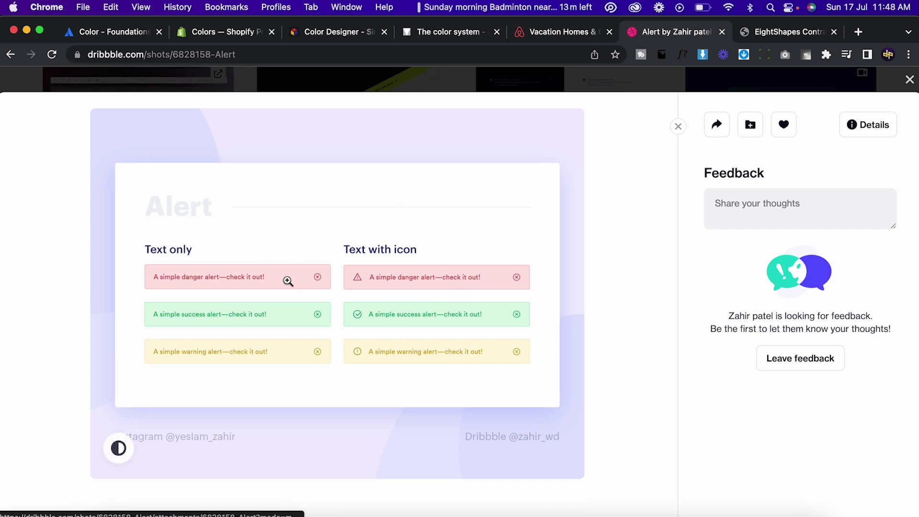
- Examine the danger and success alerts in the Dribbble Alert shot and compare their shades with the green palette in Figma
left_click(175, 285)
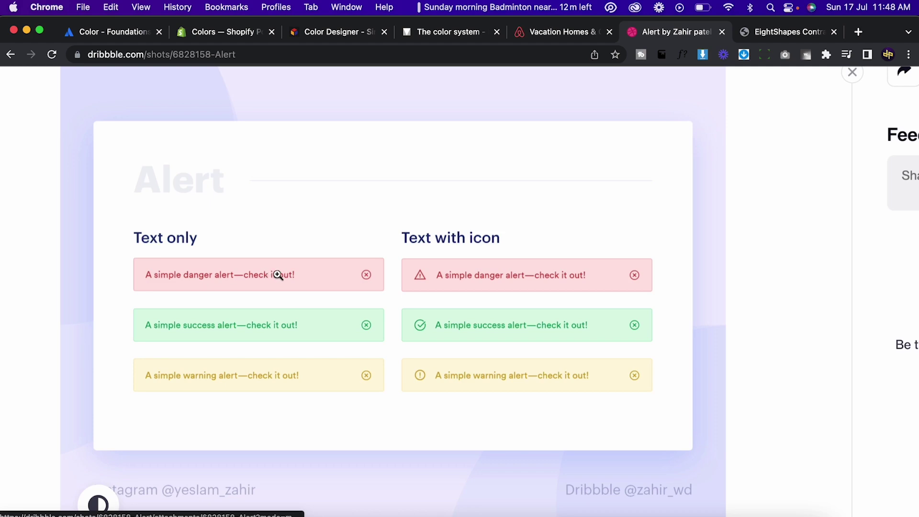
left_click(305, 278)
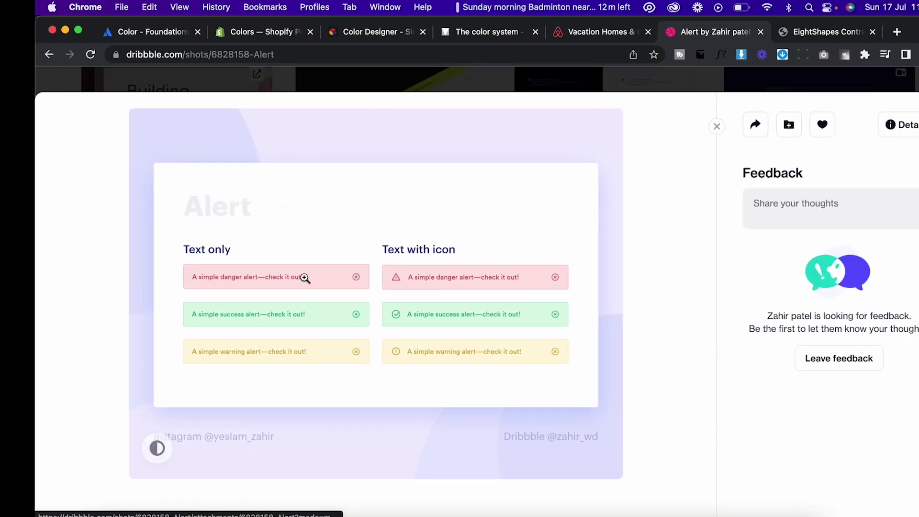
key("ctrl+Right")
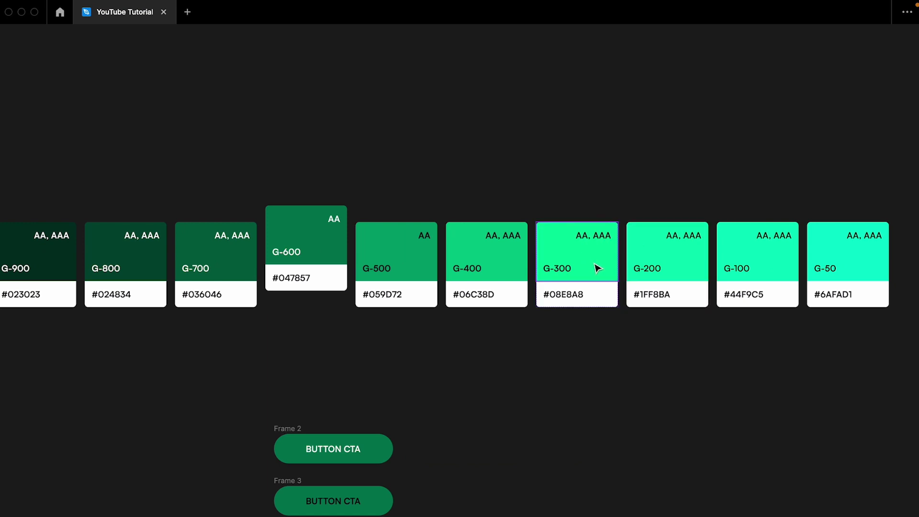
key("ctrl+Left")
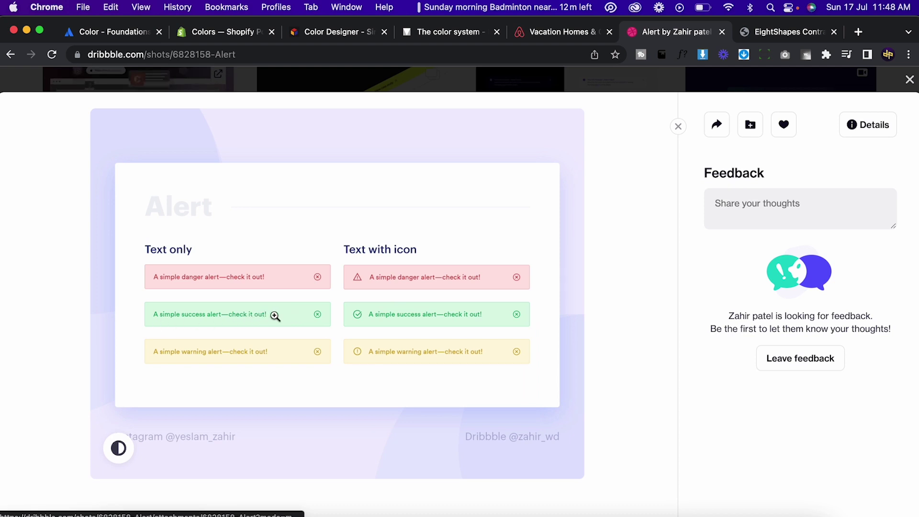
key("ctrl+Right")
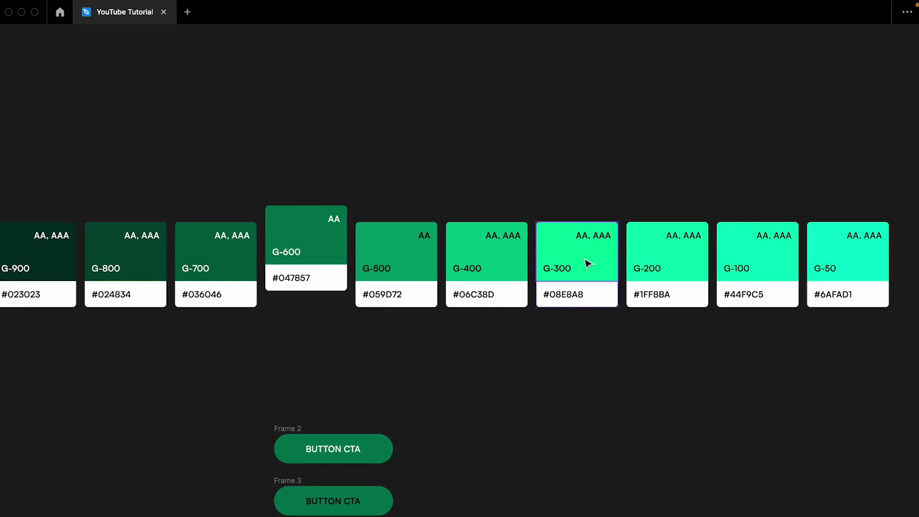
- Raise the G-300 swatch above the row, level with the G-600 swatch
left_click(595, 261)
mouse_move(598, 270)
left_mouse_down()
mouse_move(597, 177)
mouse_move(597, 267)
mouse_move(598, 224)
mouse_move(598, 252)
left_mouse_up()
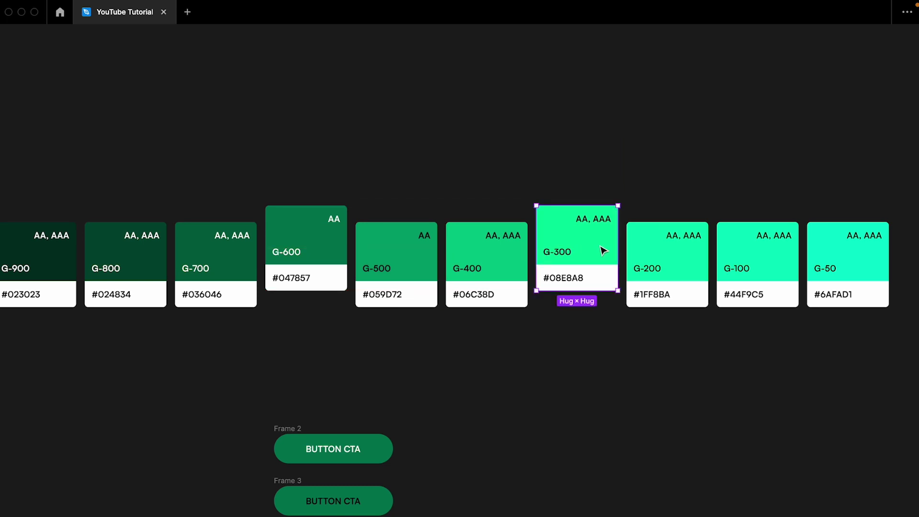
scroll(603, 250, "left", 4)
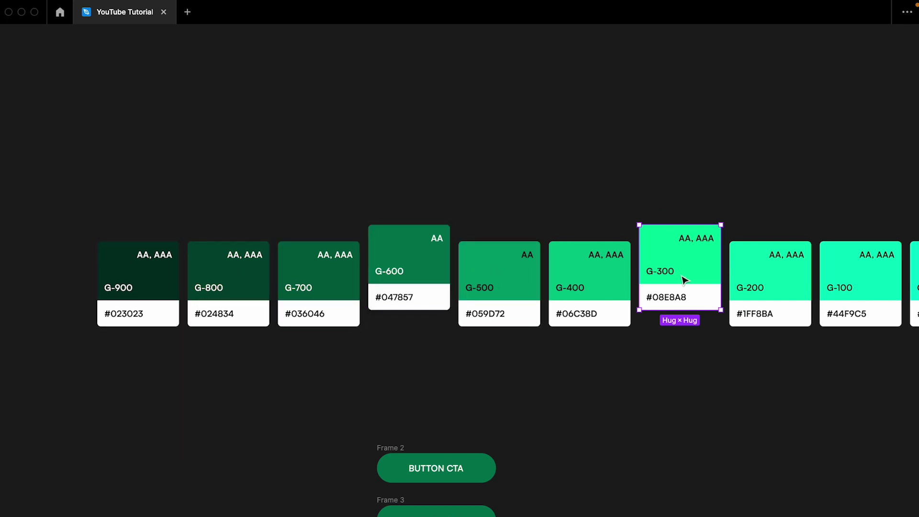
- Switch to the Contrast Grid in Chrome and replace its row entries with a copy of the ten green column entries
key("ctrl+Left")
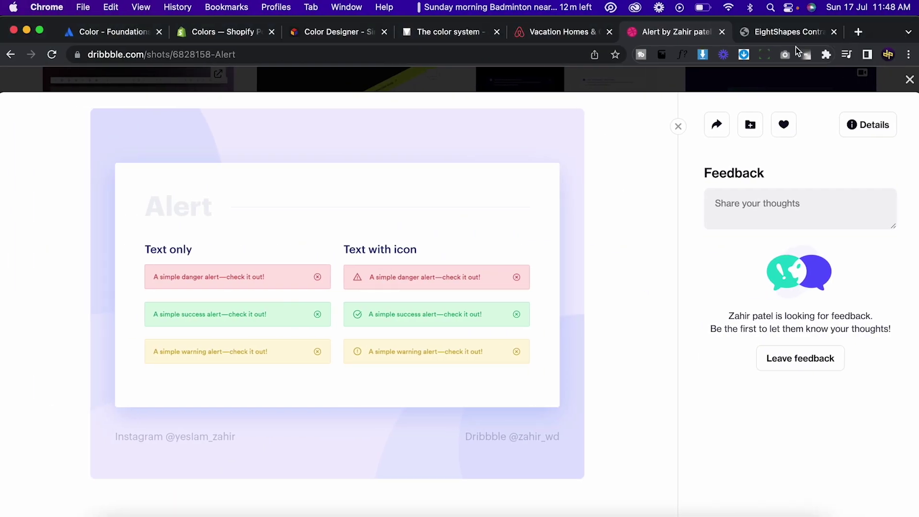
left_click(794, 38)
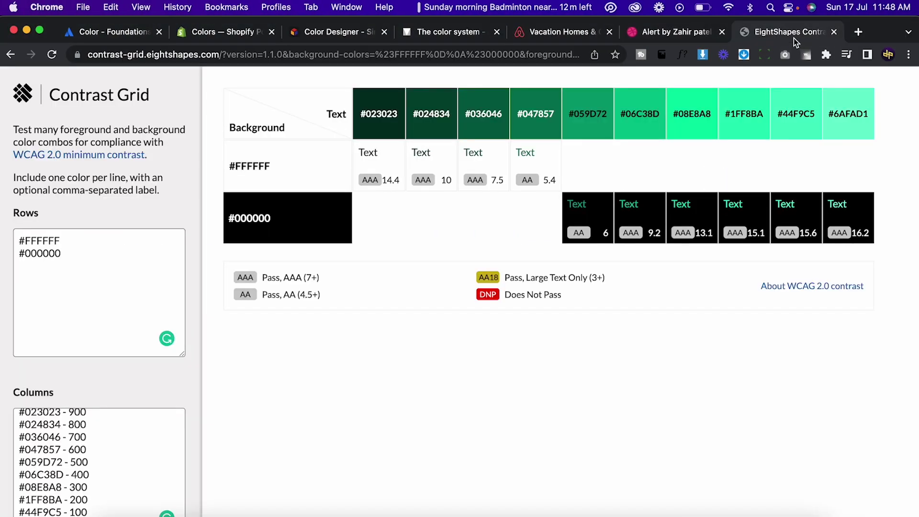
left_click(91, 432)
key("super+a")
key("super+c")
scroll(91, 432, "down", 3)
scroll(82, 267, "up", 2)
left_click(82, 268)
key("super+a")
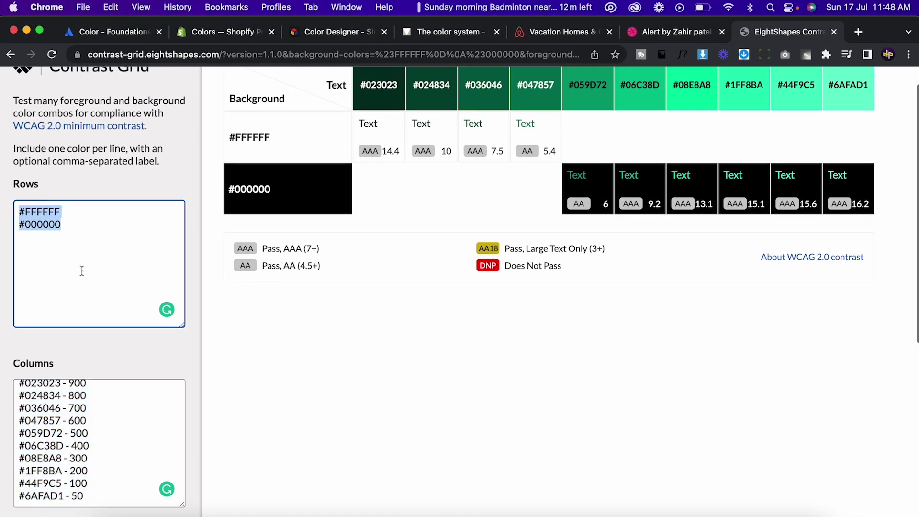
key("super+v")
scroll(204, 384, "up", 2)
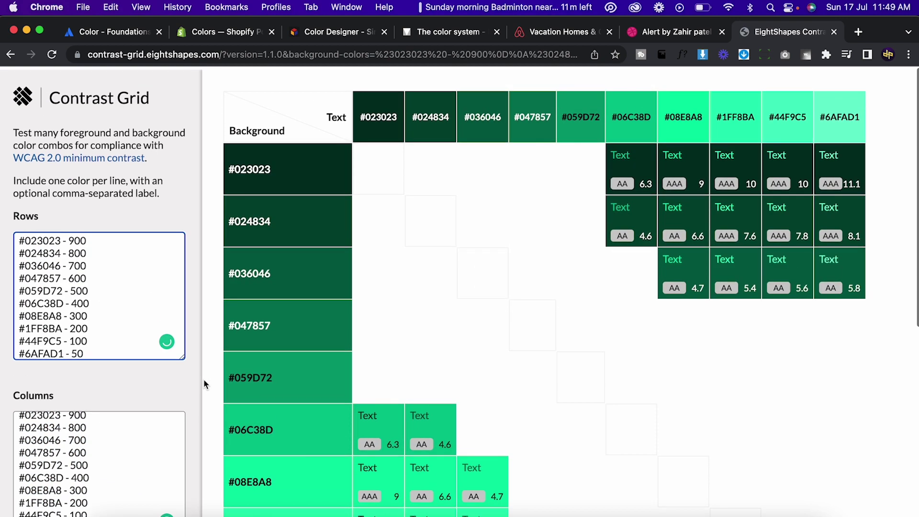
- Compare the raised G-300 swatch in Figma with the contrast ratings for #08E8A8 against the dark greens in the Contrast Grid
key("ctrl+Right")
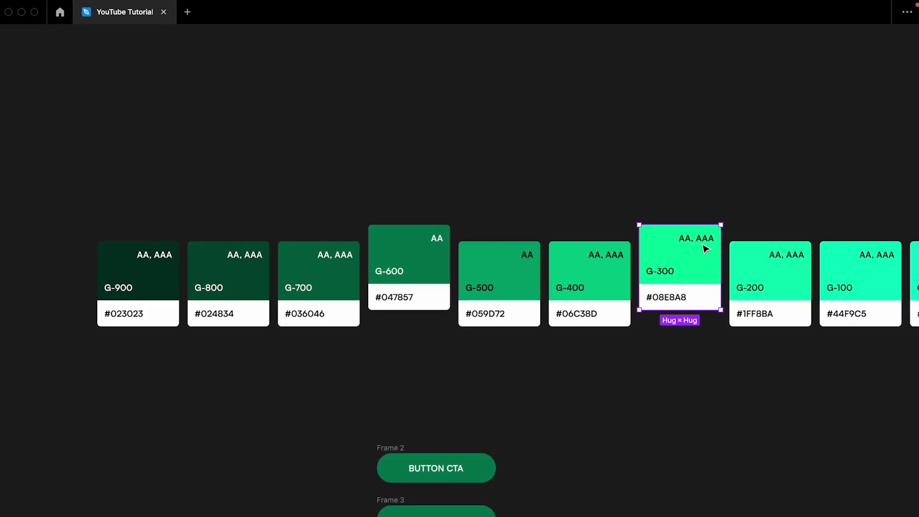
key("ctrl+Left")
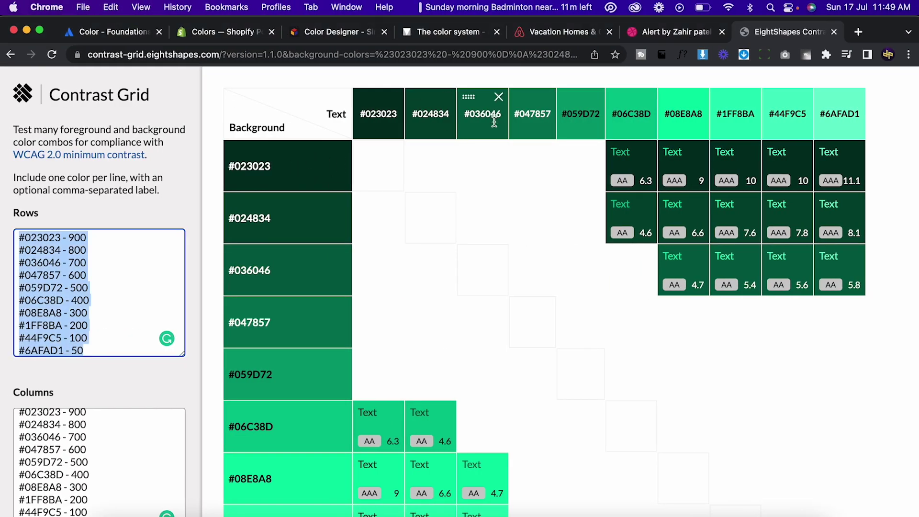
scroll(70, 328, "down", 1)
left_click(56, 309)
left_click_drag(25, 309, 75, 308)
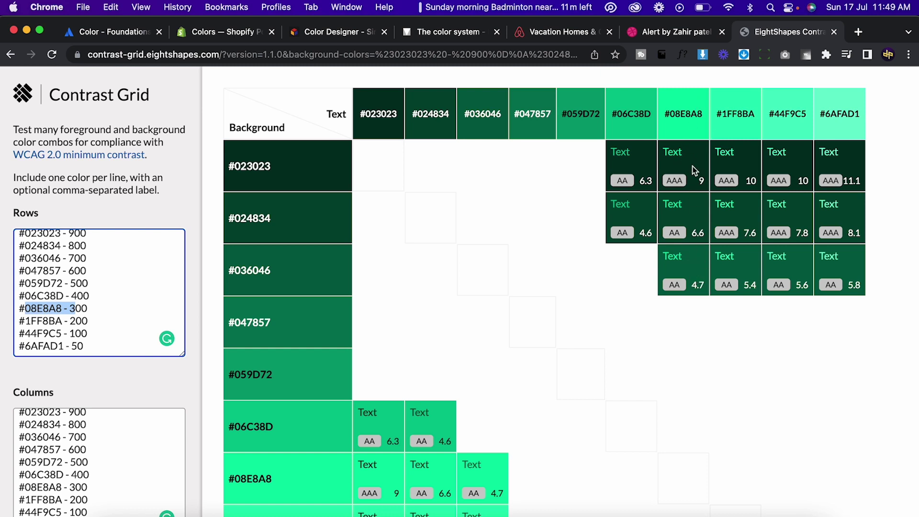
mouse_move(335, 261)
mouse_move(267, 215)
- Switch to Figma, return the G-300 swatch to the row and place a copy of it directly below
key("ctrl+Right")
scroll(675, 300, "right", 3)
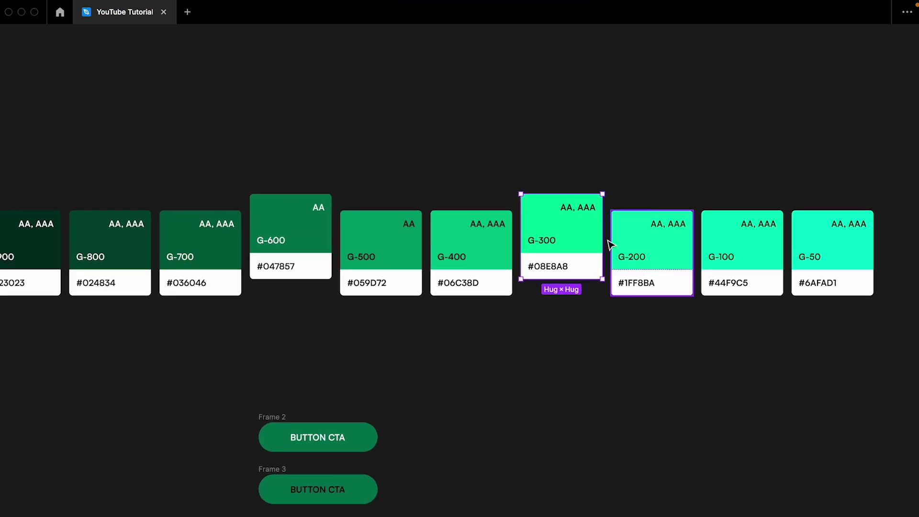
left_click_drag(576, 229, 584, 345)
- Copy 036046 from the Contrast Grid in Chrome and apply it to both labels on the lower G-300 swatch in Figma
key("ctrl+Left")
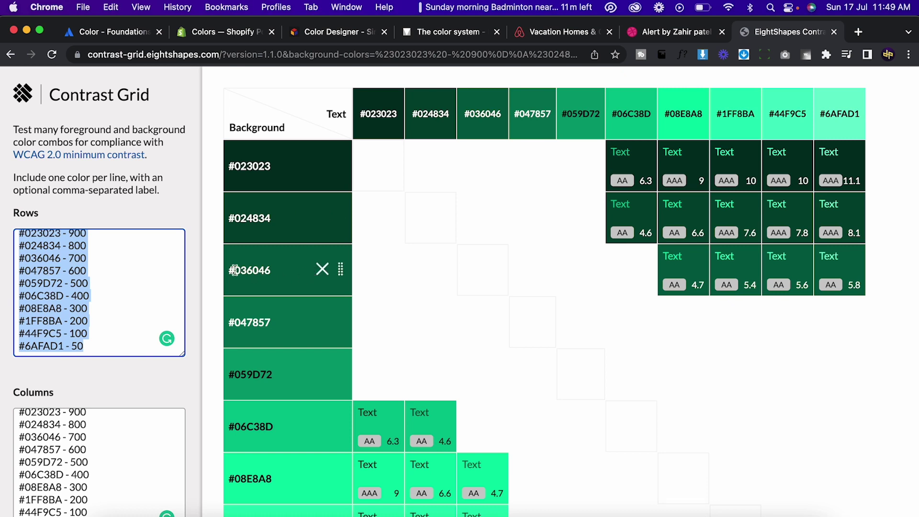
left_click_drag(235, 270, 273, 275)
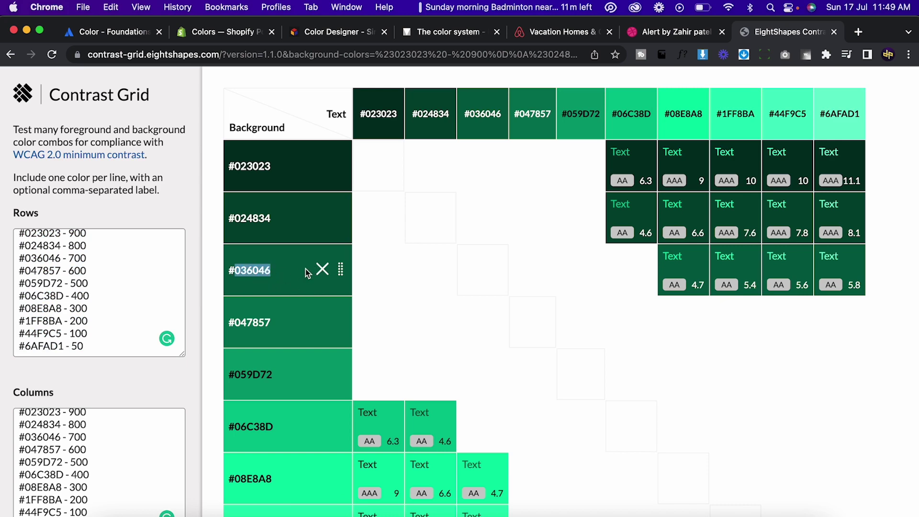
key("super+c")
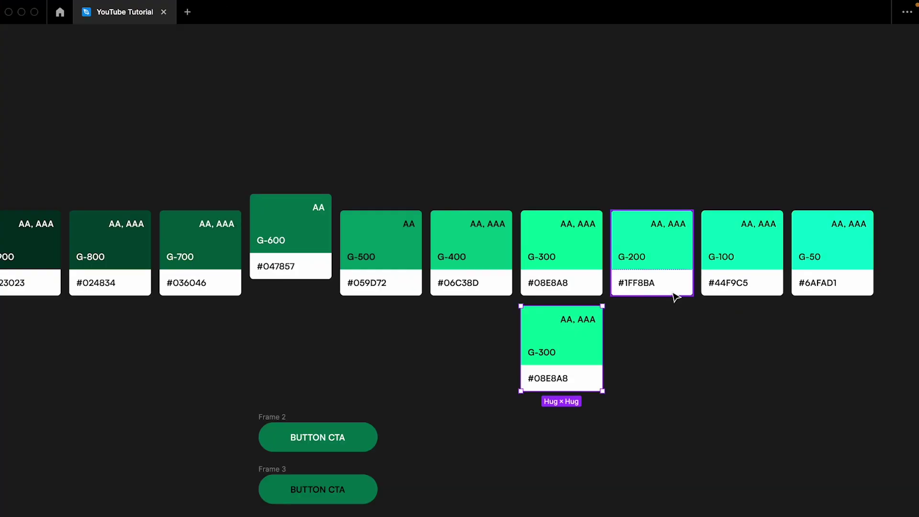
double_click(546, 356)
key("ctrl+backslash")
scroll(542, 352, "up", 2)
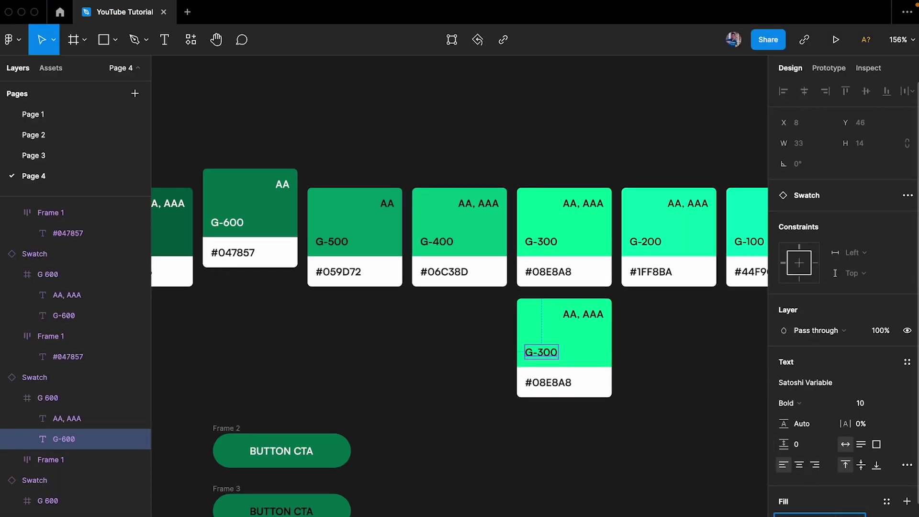
left_click(583, 314)
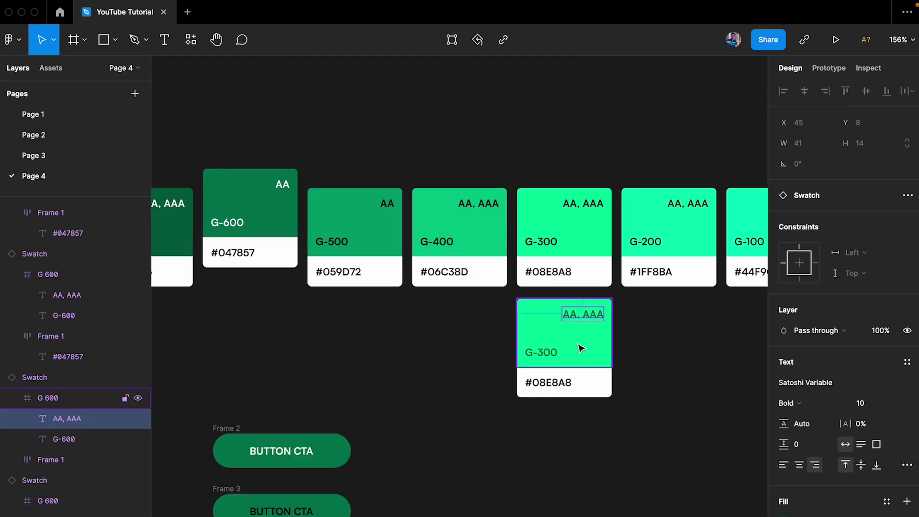
- Shorten the rating on the lower G-300 swatch to "AA"
double_click(581, 315)
key("Right")
key("BackSpace")
key("BackSpace")
key("BackSpace")
key("BackSpace")
key("BackSpace")
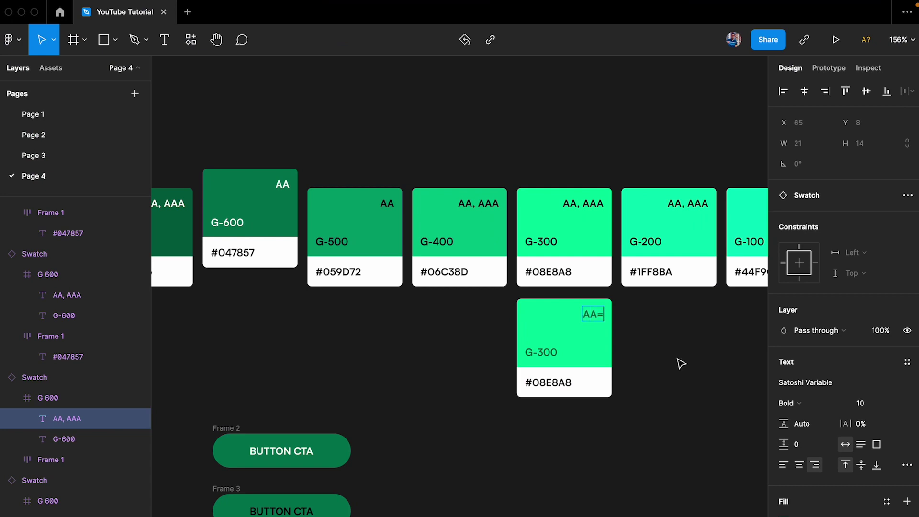
left_click(658, 392)
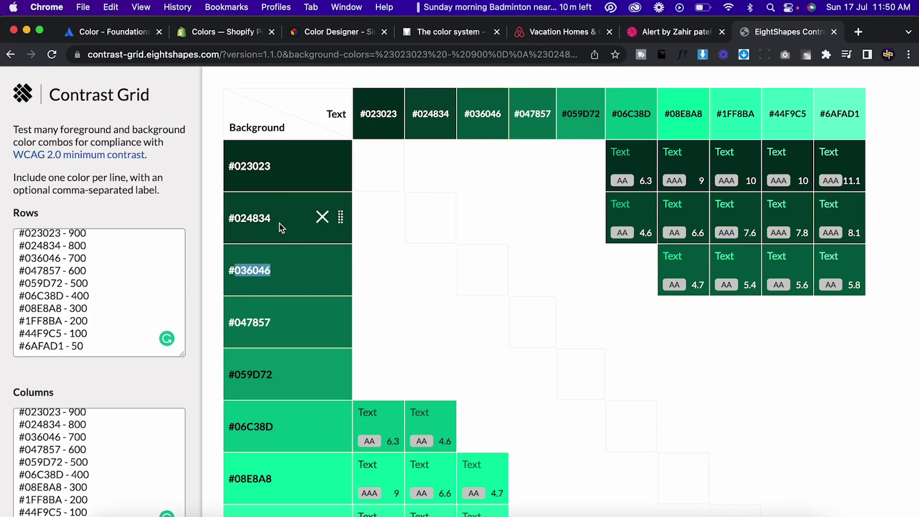
- Copy 024834 from the Contrast Grid in Chrome and try it on both labels of the lower G-300 swatch in Figma
left_click_drag(271, 217, 237, 217)
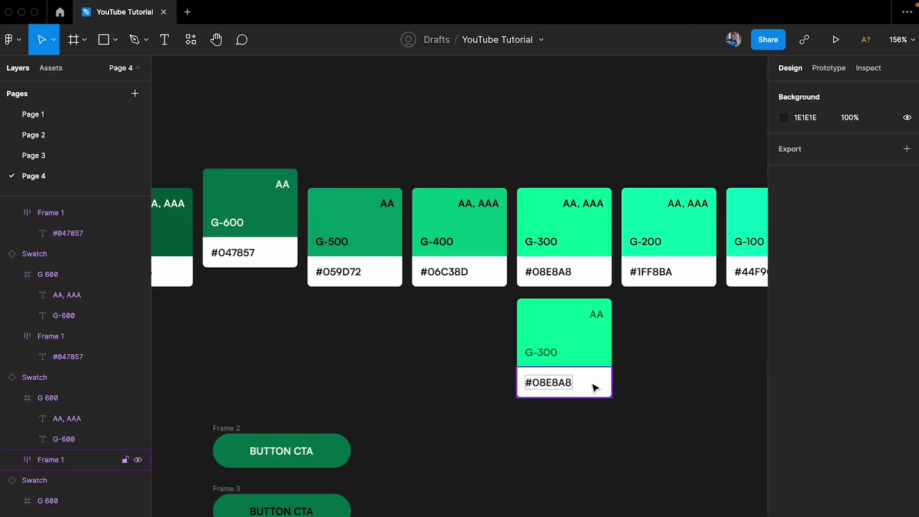
left_click(541, 352)
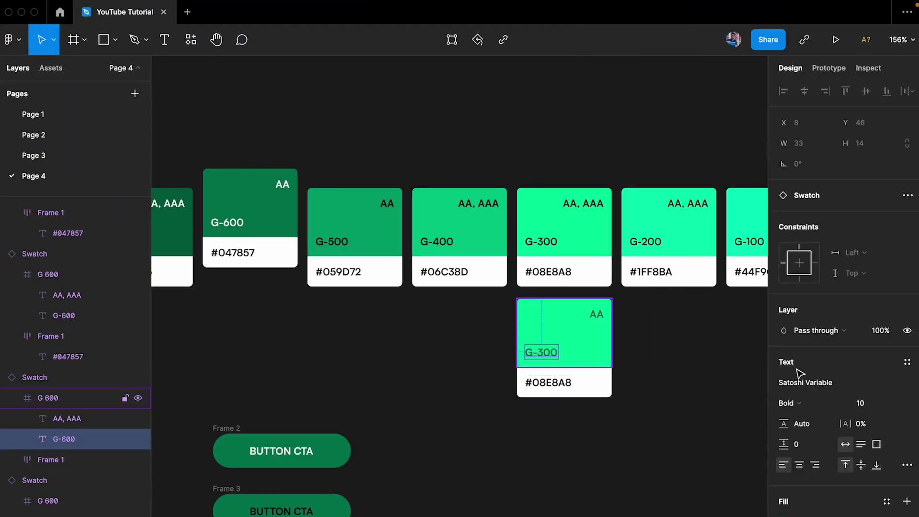
left_click(596, 319)
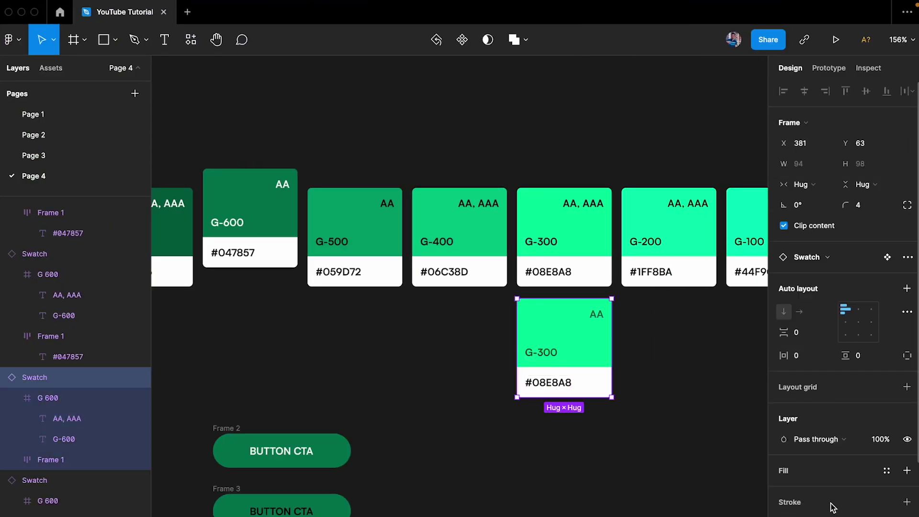
double_click(596, 314)
left_click(667, 421)
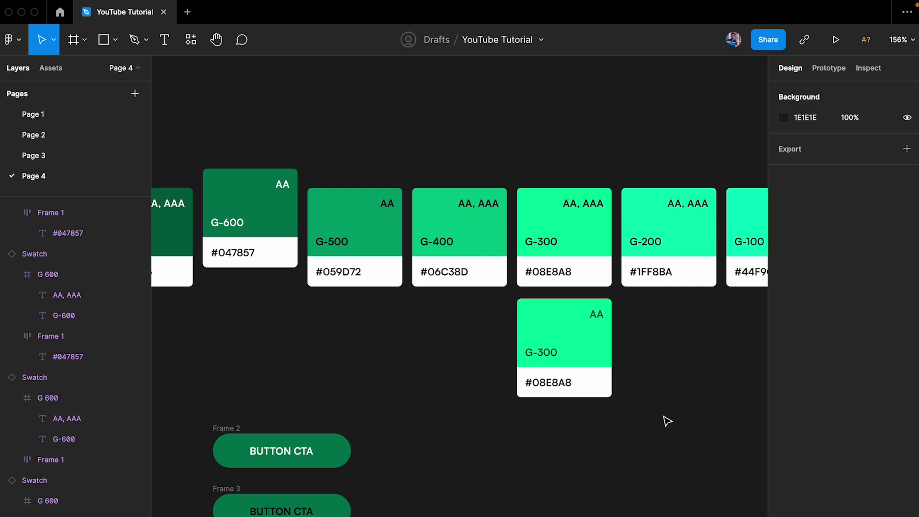
- Copy 036046 from the Contrast Grid in Chrome and recolour the G-300 and AA labels on the lower swatch with it in Figma
scroll(617, 349, "up", 5)
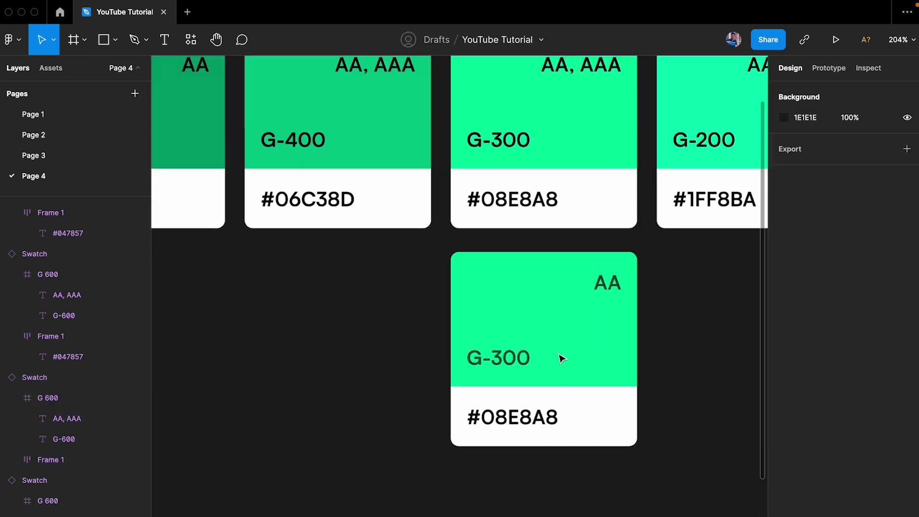
key("ctrl+Left")
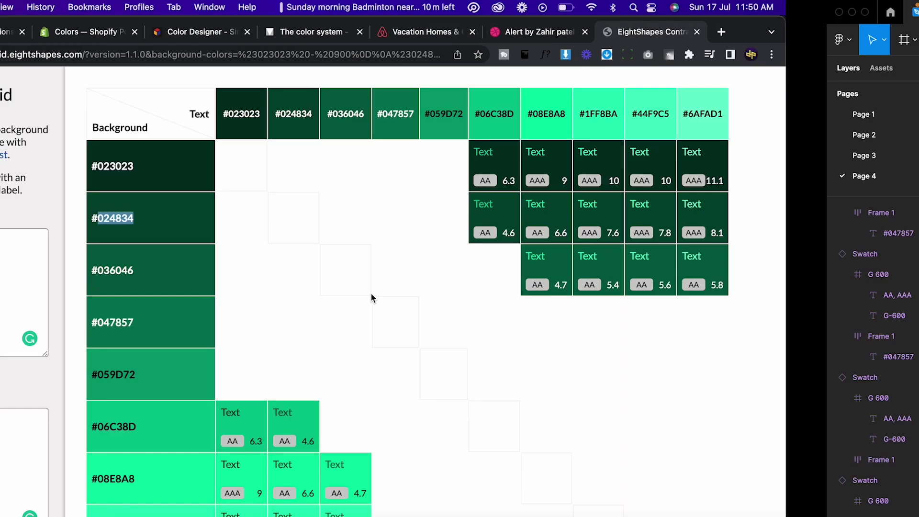
left_click_drag(274, 269, 237, 269)
key("super+c")
key("ctrl+Right")
left_click(491, 358)
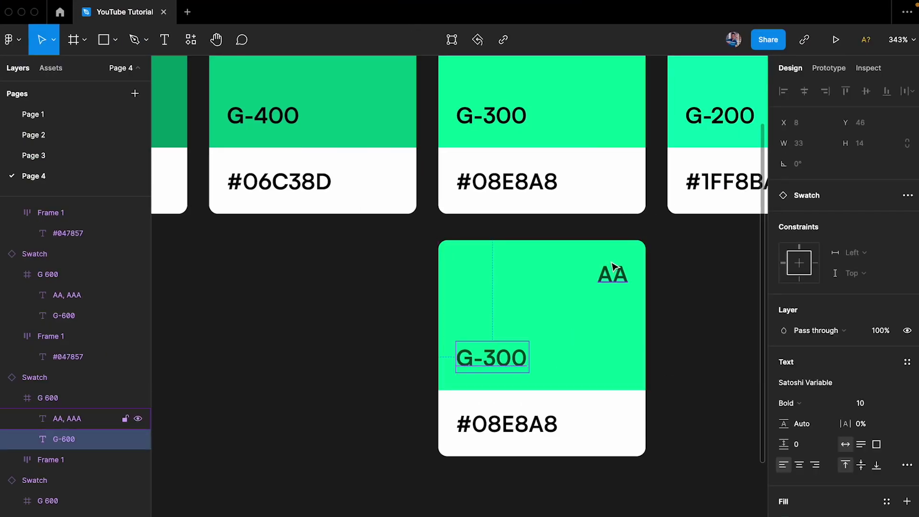
left_click(613, 274, "shift")
left_click(706, 371)
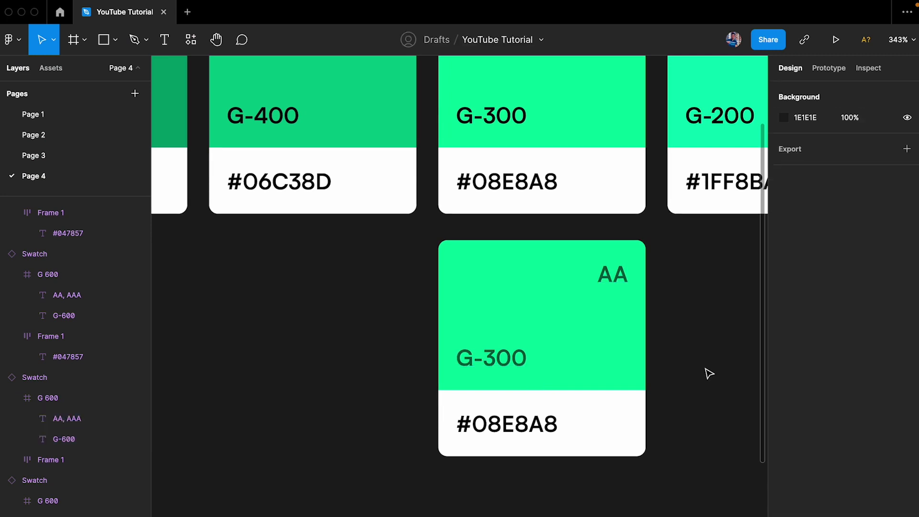
- Place a copy of the G-100 swatch directly below the row and check #44F9C5 against the dark greens in the Contrast Grid
scroll(708, 373, "down", 3)
scroll(708, 373, "right", 4)
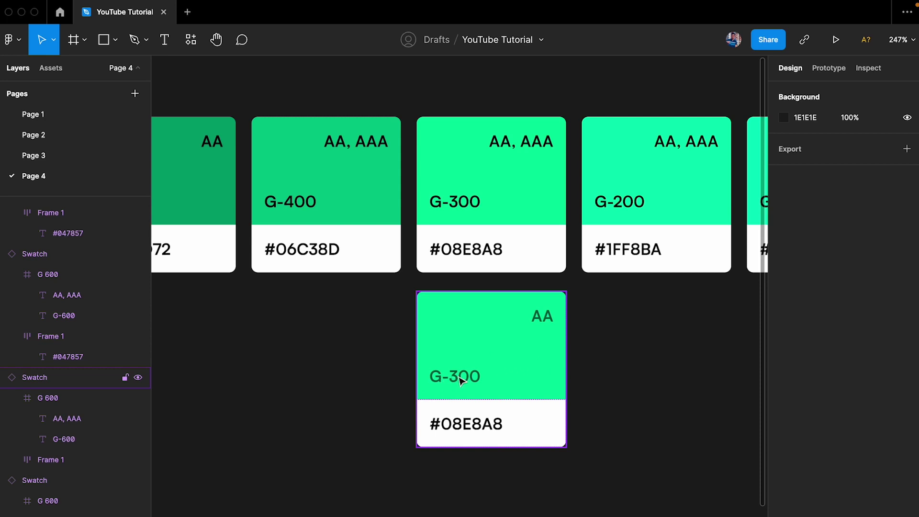
scroll(459, 380, "right", 6)
scroll(460, 378, "down", 2)
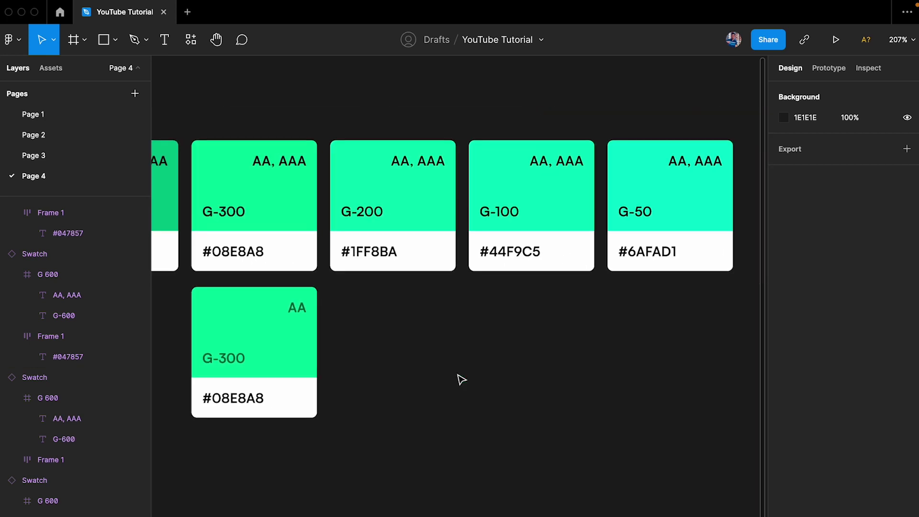
left_click(544, 197)
left_click_drag(549, 201, 548, 348)
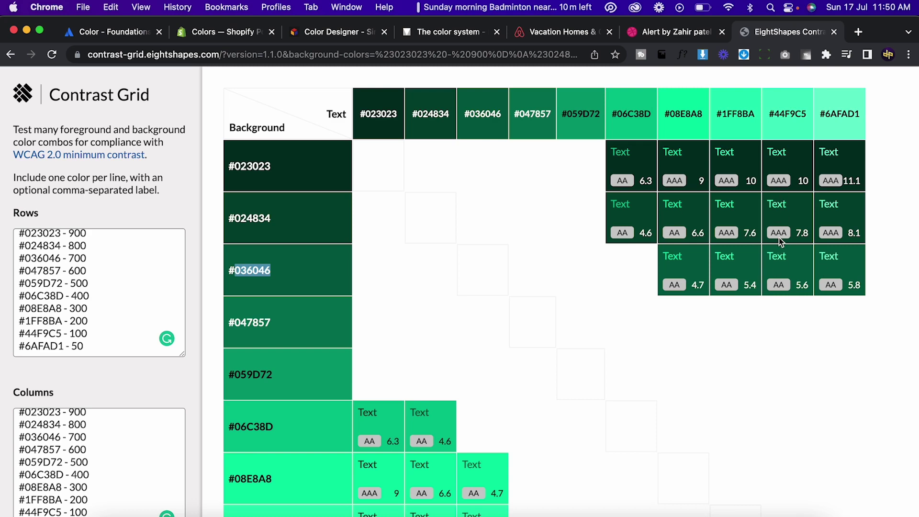
key("ctrl+Right")
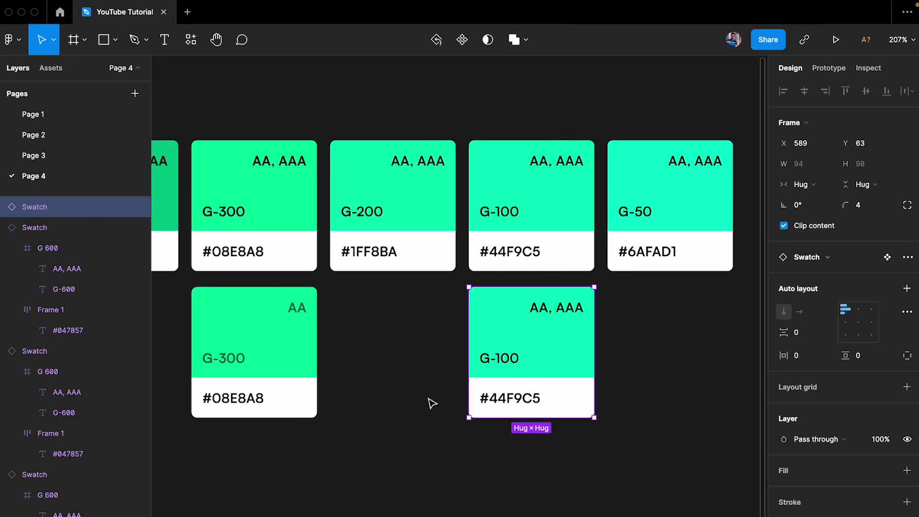
- Give both labels on the lower G-100 swatch the same dark green text colour as the lower G-300 swatch
left_click(229, 359, "super")
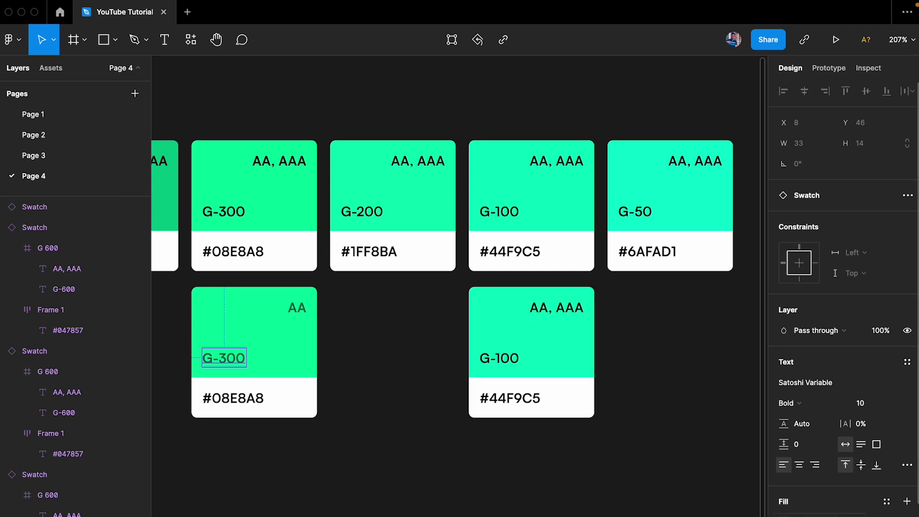
left_click(504, 364)
left_click(504, 364, "super")
left_click(573, 310, "shift+super")
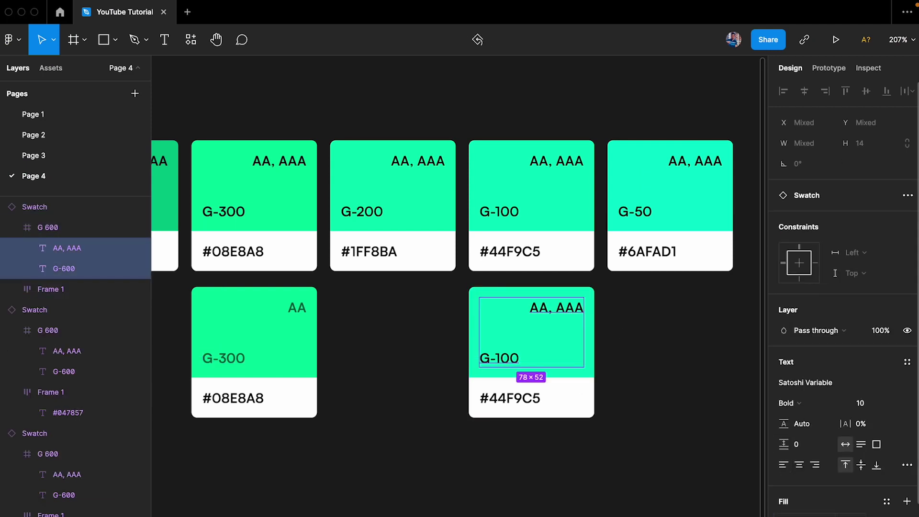
- Shorten the rating on the lower G-100 swatch to "AA"
double_click(558, 308)
left_click_drag(547, 307, 669, 309)
key("BackSpace")
left_click(672, 311)
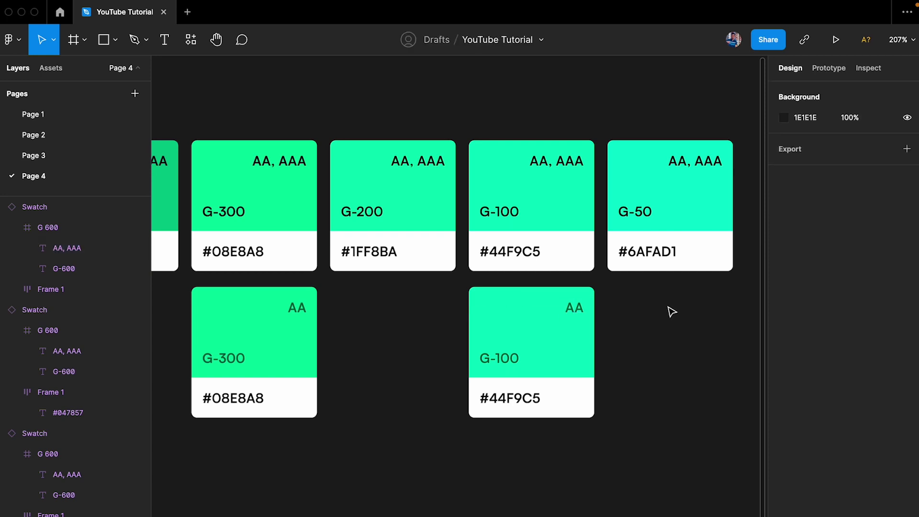
- Move the white-text BUTTON CTA in Frame 2 straight up beneath the G-600 swatch, to Y 95
scroll(673, 311, "down", 3)
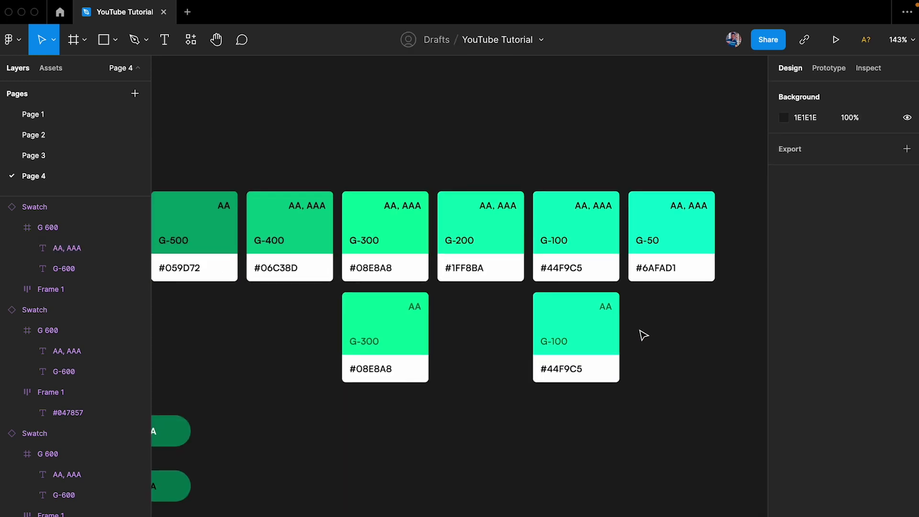
scroll(643, 335, "up", 1)
scroll(643, 335, "up", 2)
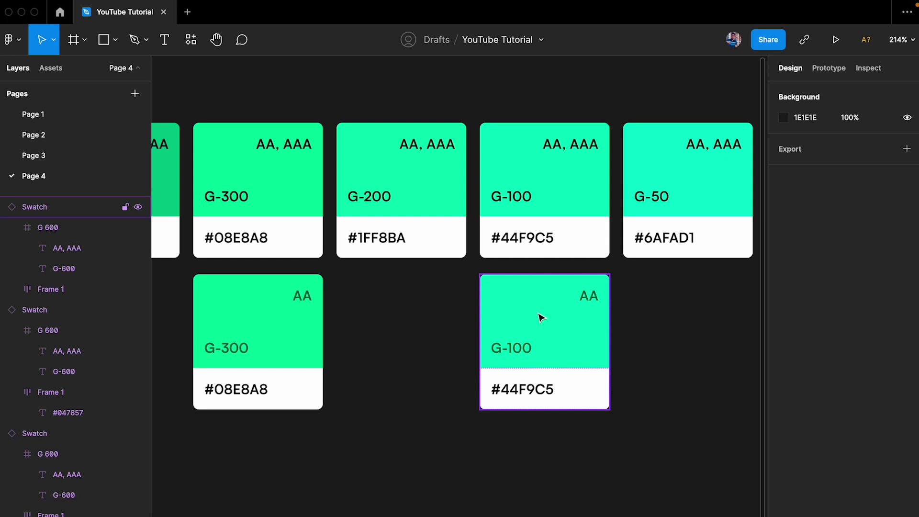
scroll(690, 343, "down", 5)
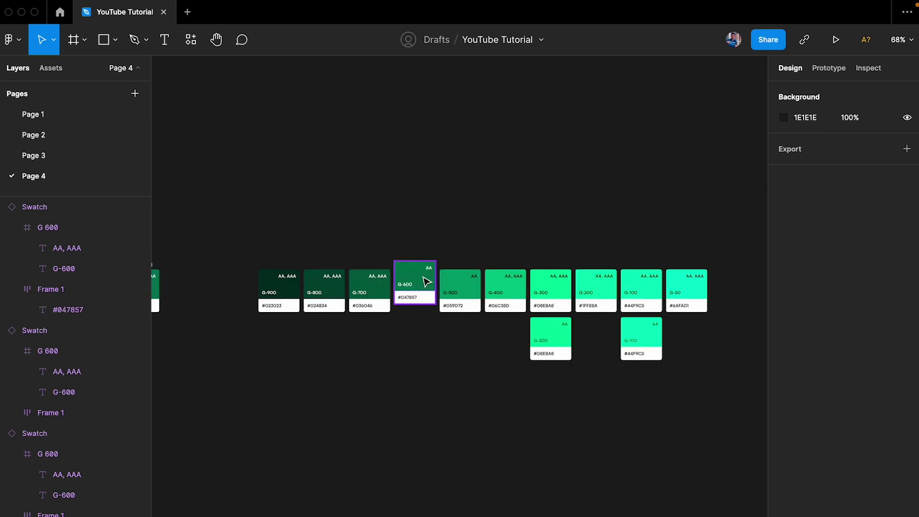
scroll(426, 282, "up", 2)
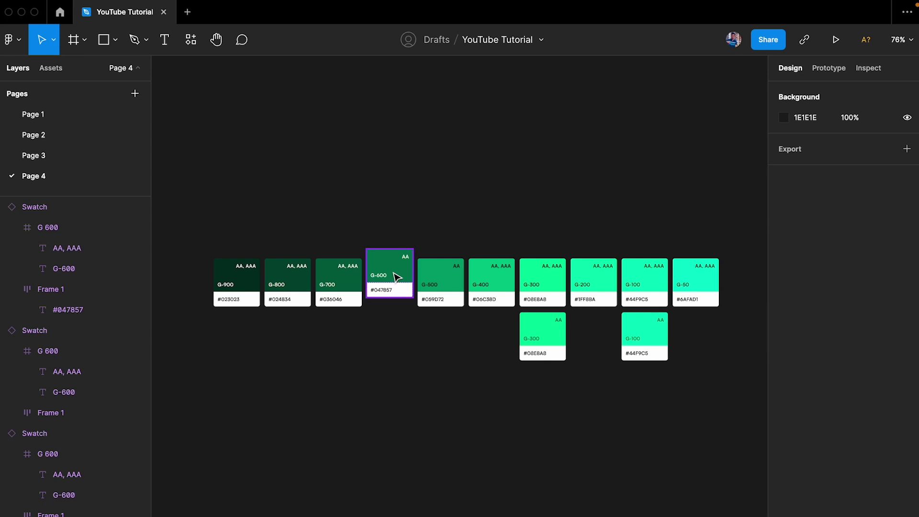
scroll(394, 273, "up", 5)
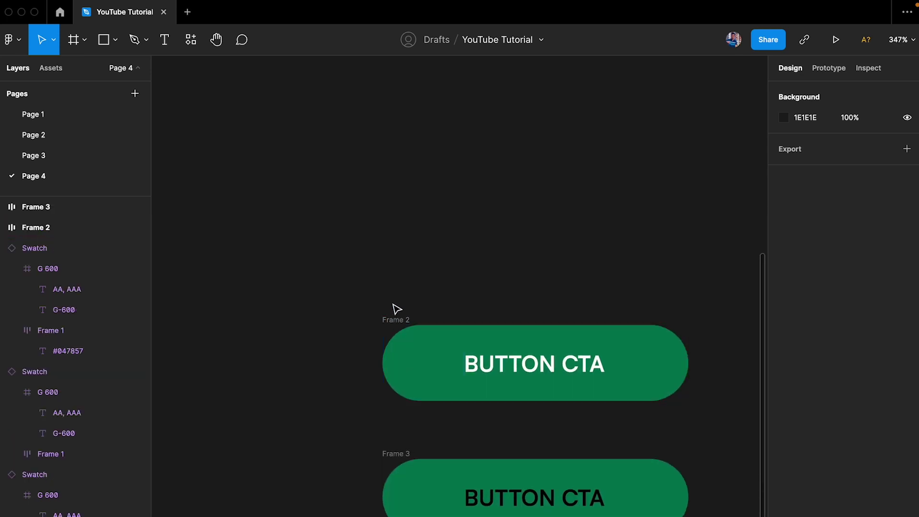
left_click(400, 312)
scroll(395, 321, "down", 5)
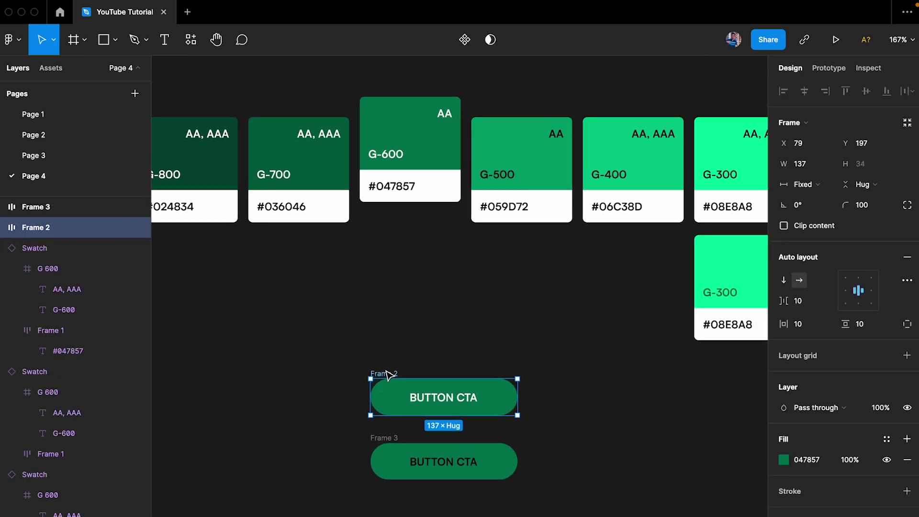
left_click_drag(388, 373, 387, 263)
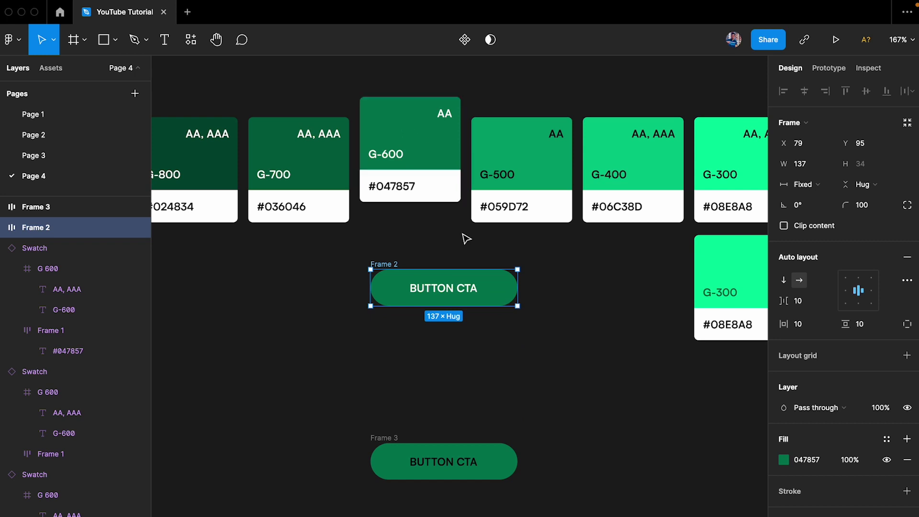
- Duplicate the Frame 2 button directly below itself at Y 144
scroll(430, 269, "up", 2)
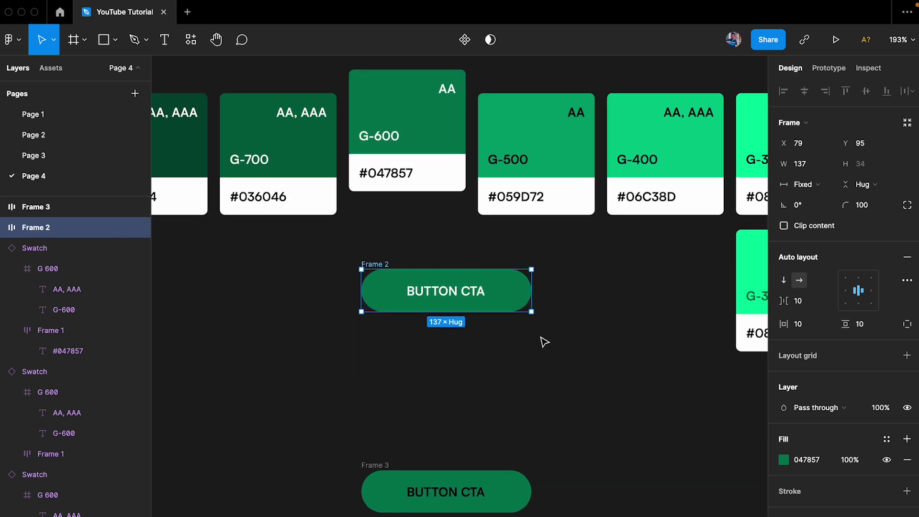
left_click_drag(376, 262, 381, 328)
scroll(521, 357, "left", 3)
scroll(521, 357, "up", 1)
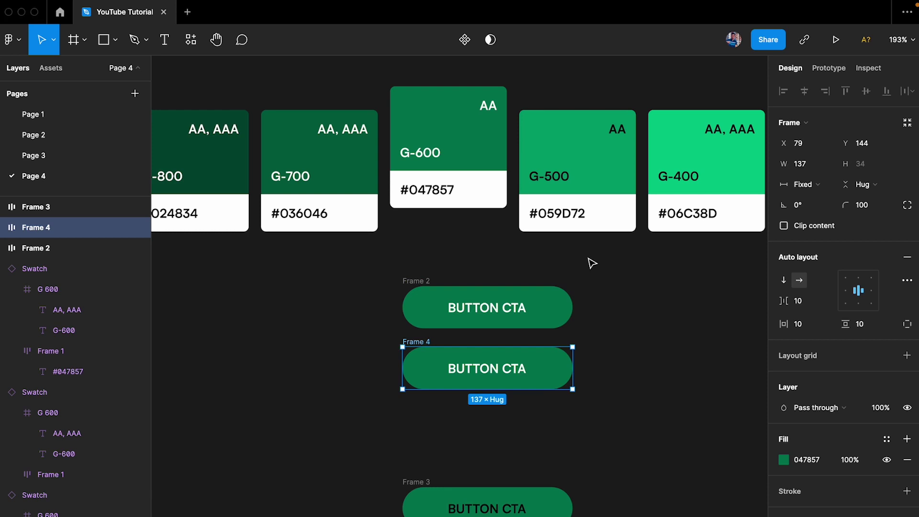
- Fill the lower button, Frame 4, with the dark green #036046 sampled from the G-700 swatch
scroll(591, 262, "left", 2)
scroll(592, 263, "up", 1)
key("i")
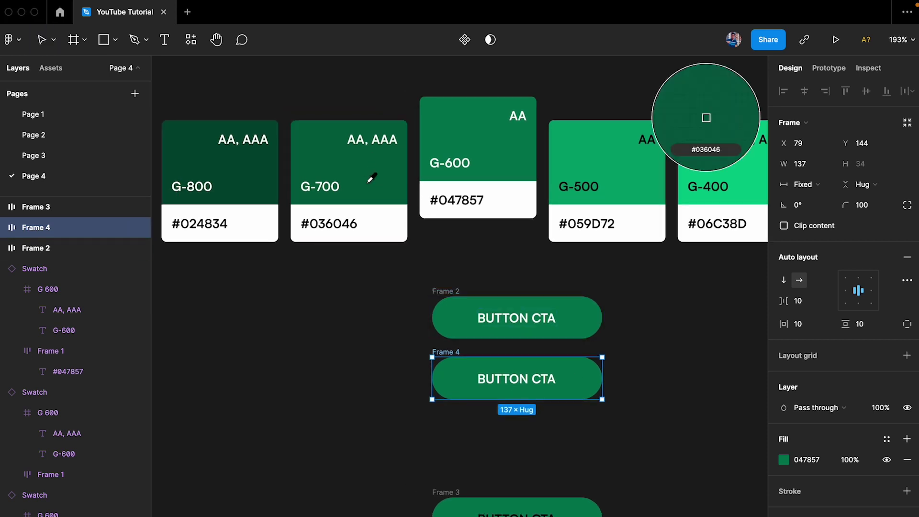
left_click(371, 175)
left_click(381, 358)
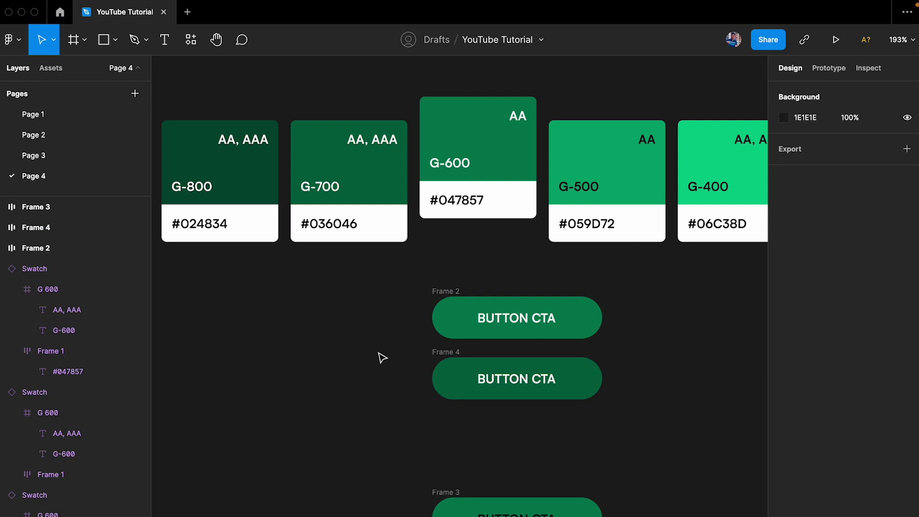
- Wrap the two BUTTON CTA buttons in a new frame and extend it to about 149 × 101
left_click_drag(392, 274, 653, 437)
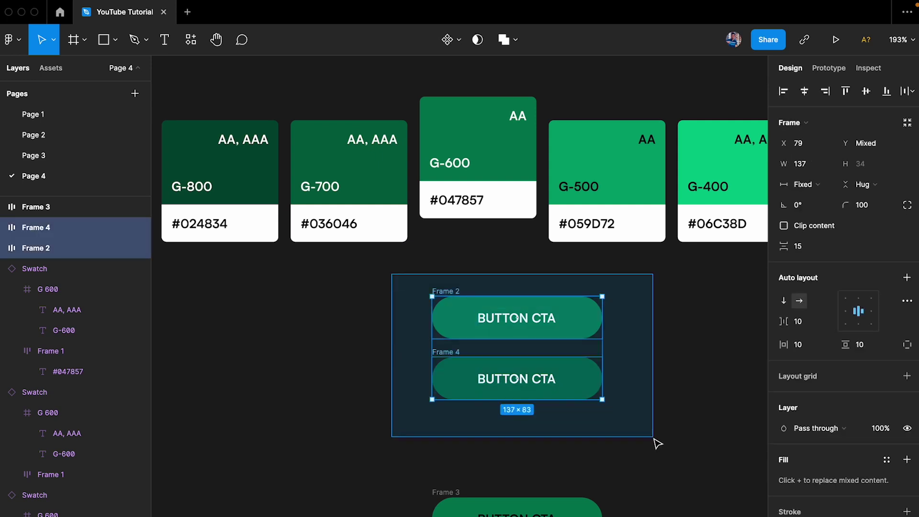
key("super+alt+g")
left_click_drag(602, 399, 617, 422)
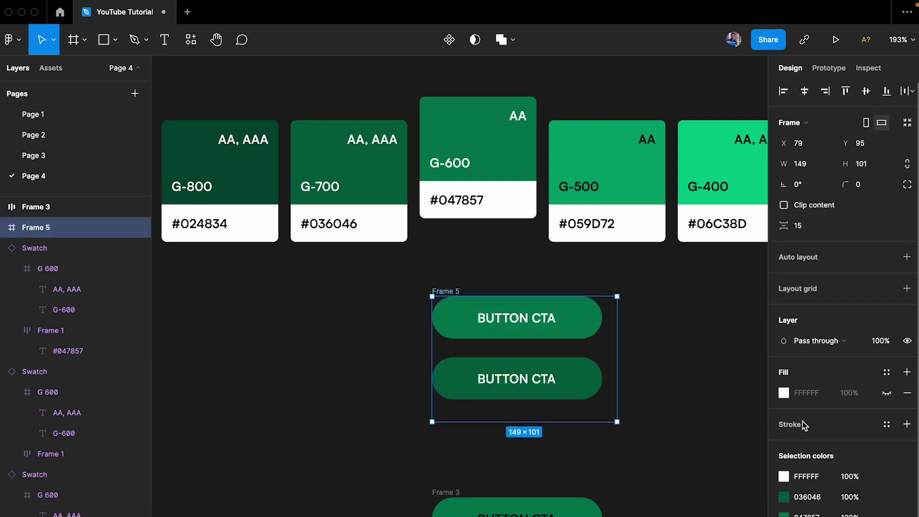
- Fill the frame around the two buttons with 000000 and extend its upper-left corner, making it about 165 × 106
left_click(784, 395)
type("0")
key("Return")
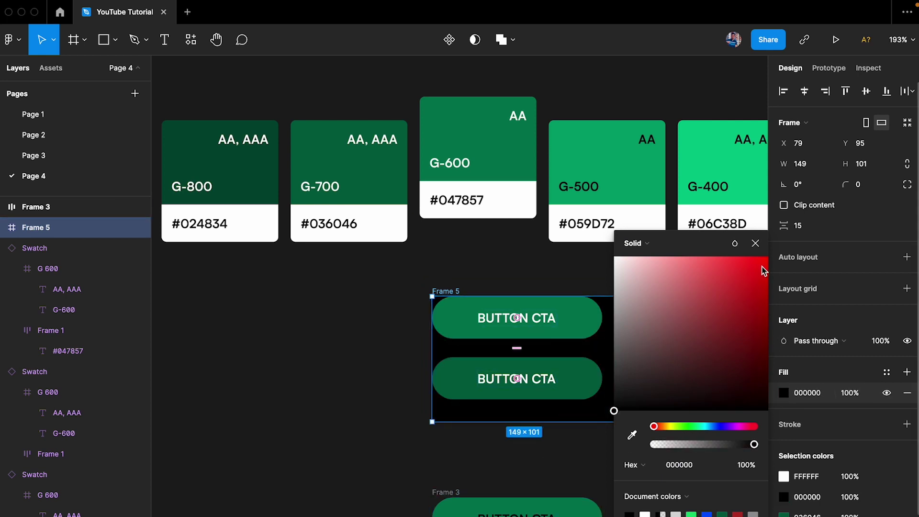
left_click(755, 244)
left_click_drag(432, 296, 413, 290)
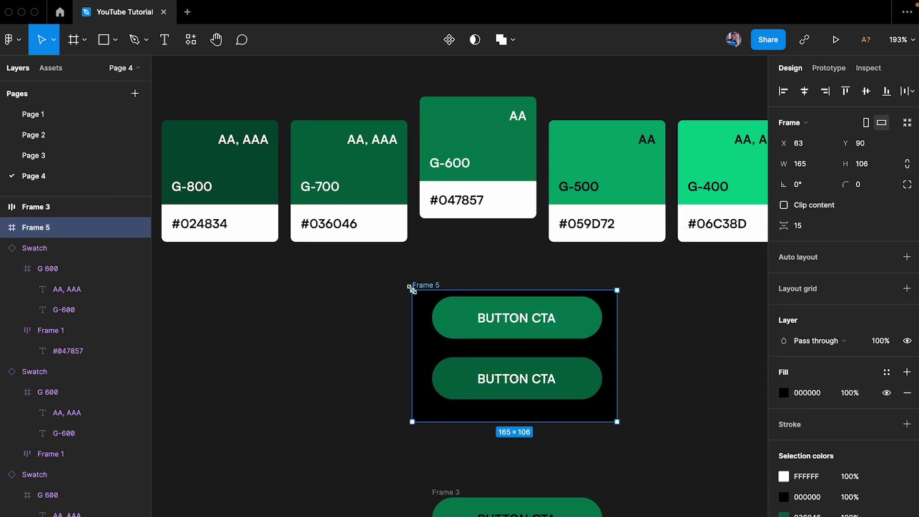
left_click(704, 336)
- Change the lower button in the black frame to the darker green of the G-800 swatch
scroll(535, 410, "up", 3)
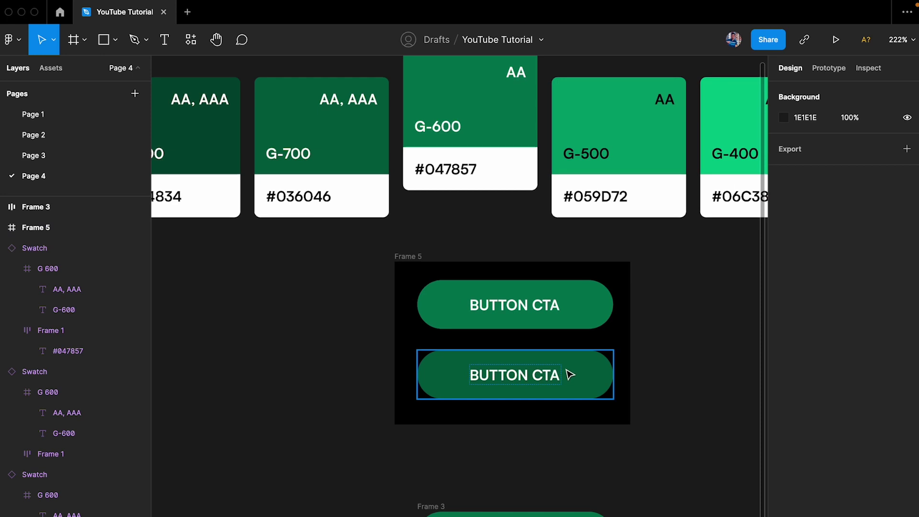
left_click(570, 374)
scroll(357, 168, "left", 2)
scroll(357, 168, "down", 4)
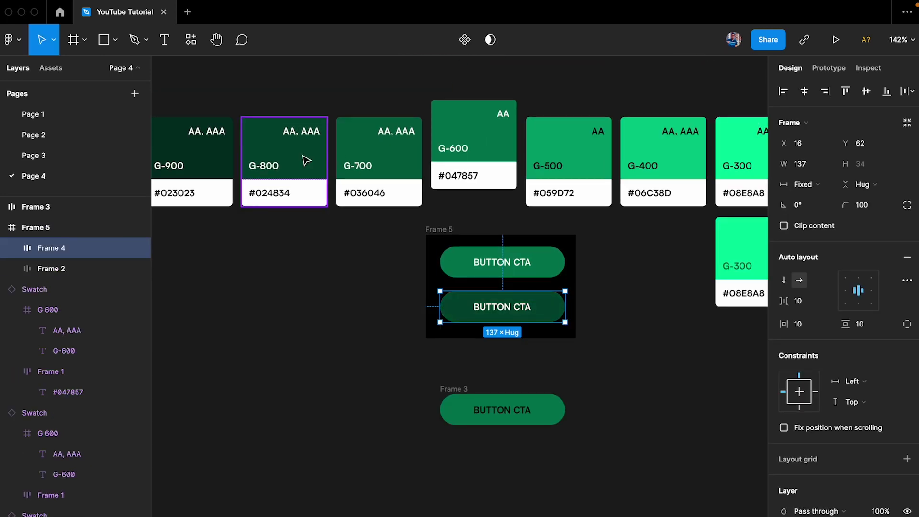
left_click(328, 297)
scroll(538, 283, "up", 3)
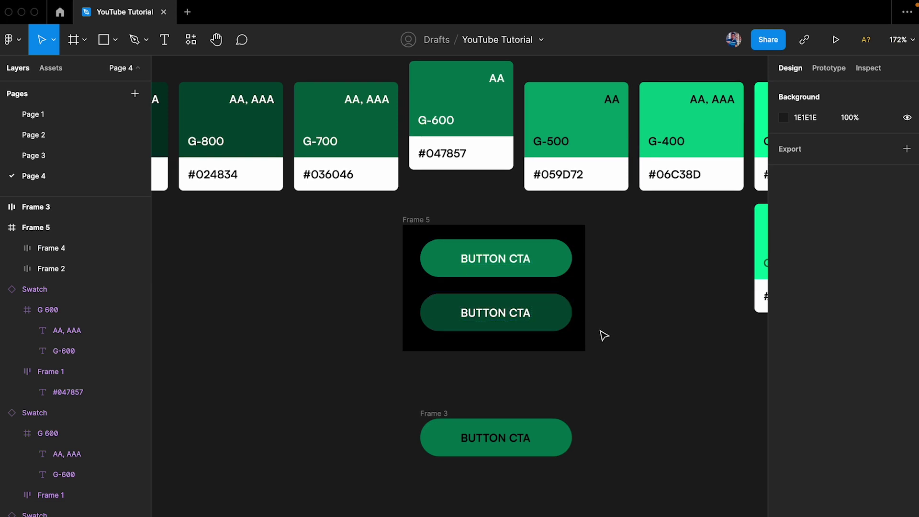
- Compare the G-600 and G-800 swatches with the two button examples and review the contrast ratings along the whole green row
scroll(604, 335, "left", 3)
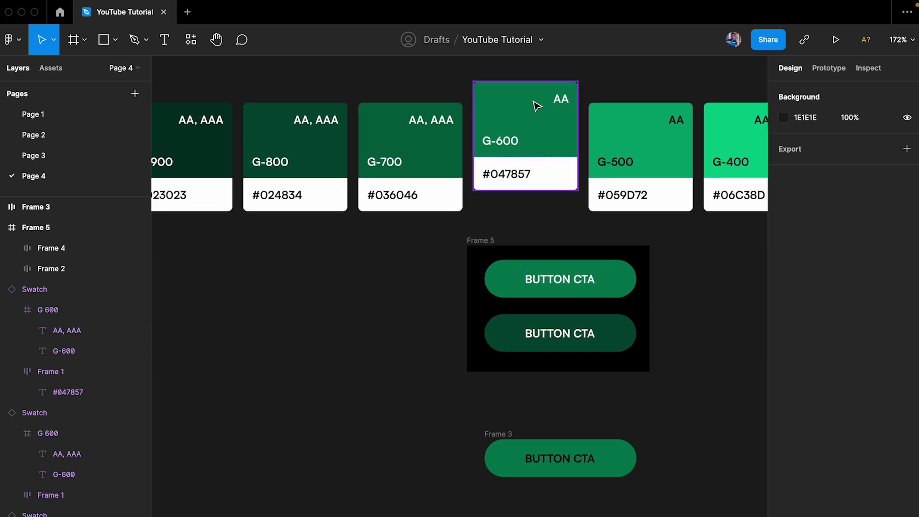
left_click(536, 115)
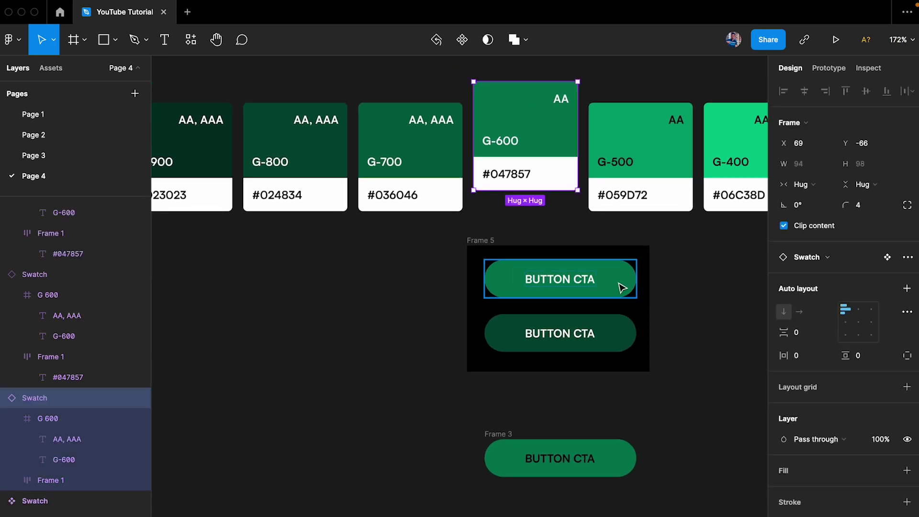
left_click(314, 158)
scroll(511, 253, "right", 10)
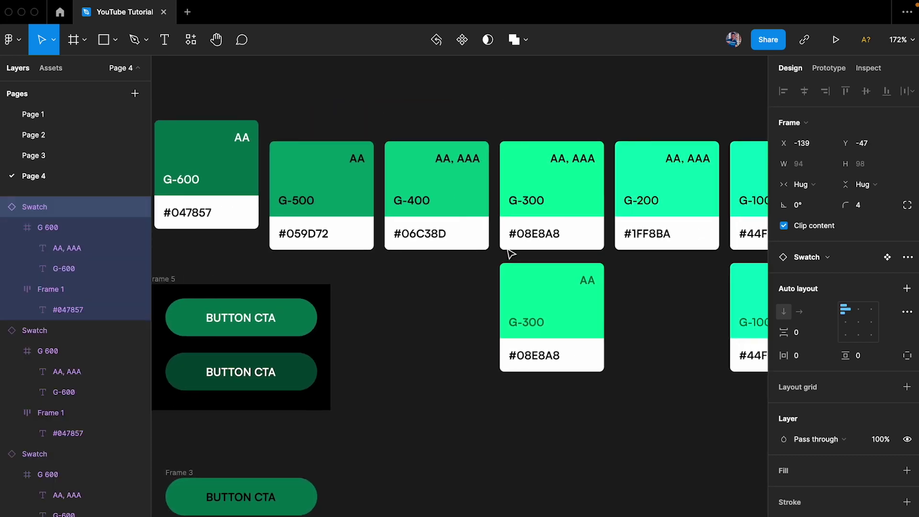
scroll(510, 253, "down", 5)
scroll(511, 253, "right", 2)
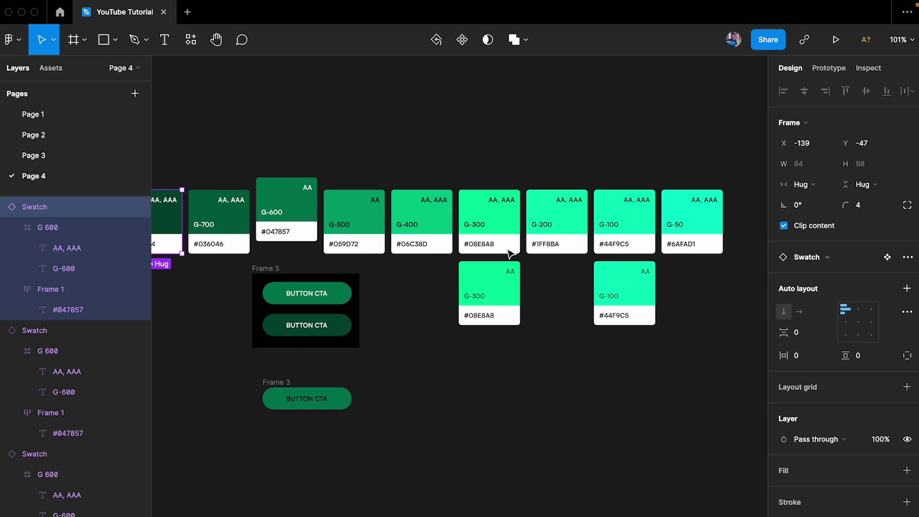
scroll(510, 254, "left", 5)
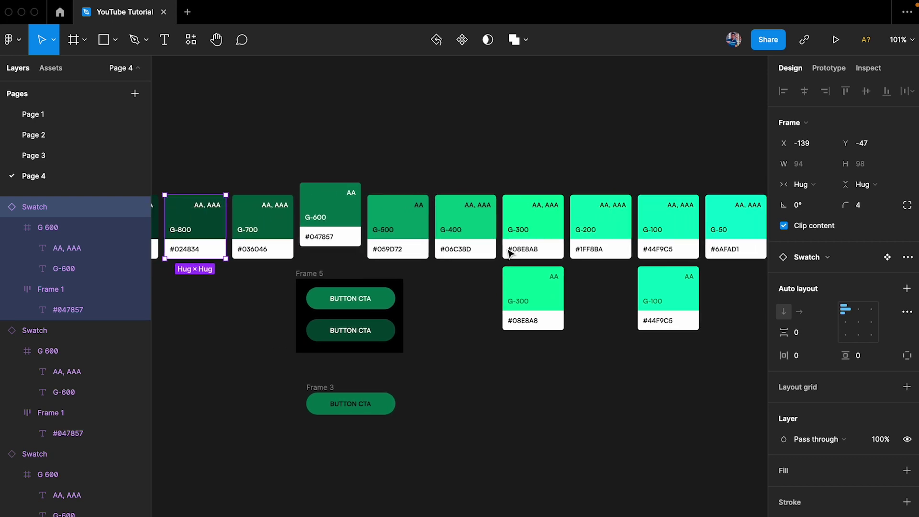
scroll(510, 254, "down", 4)
scroll(510, 254, "up", 3)
scroll(511, 254, "left", 2)
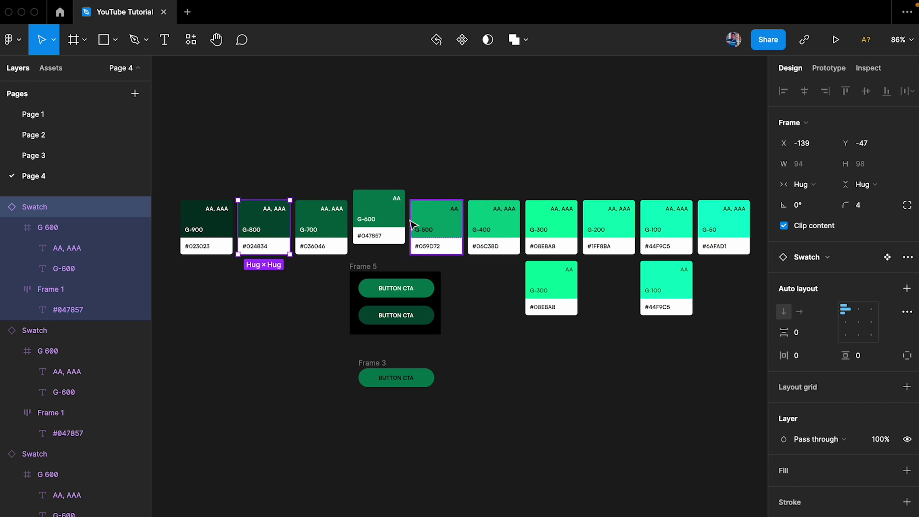
scroll(268, 225, "up", 5)
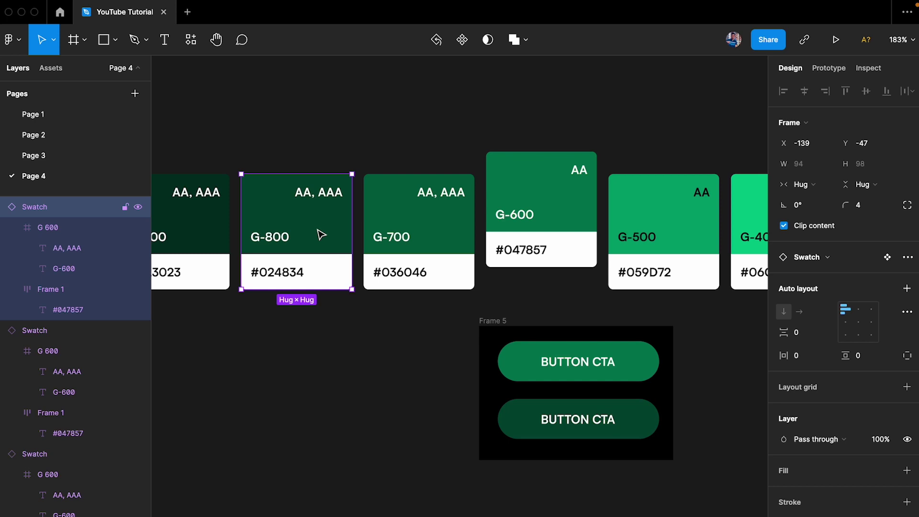
left_click(579, 364)
scroll(578, 365, "right", 2)
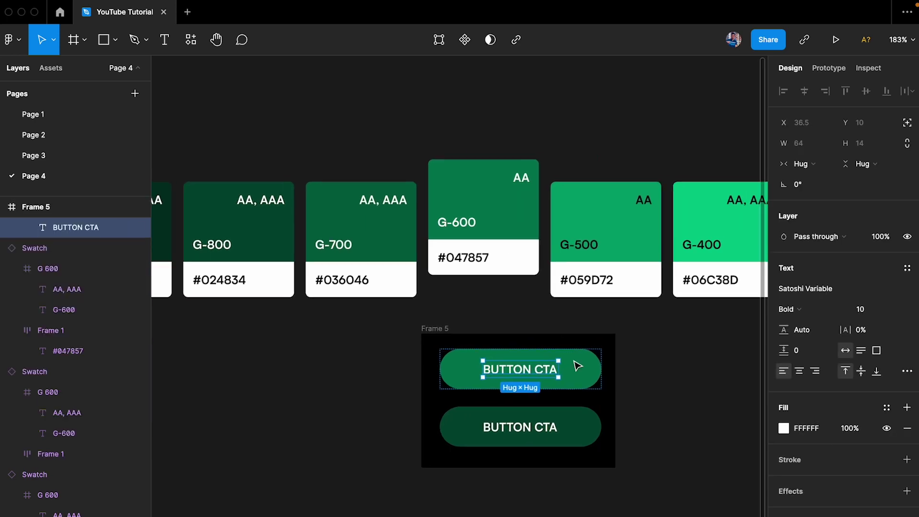
scroll(512, 373, "up", 3)
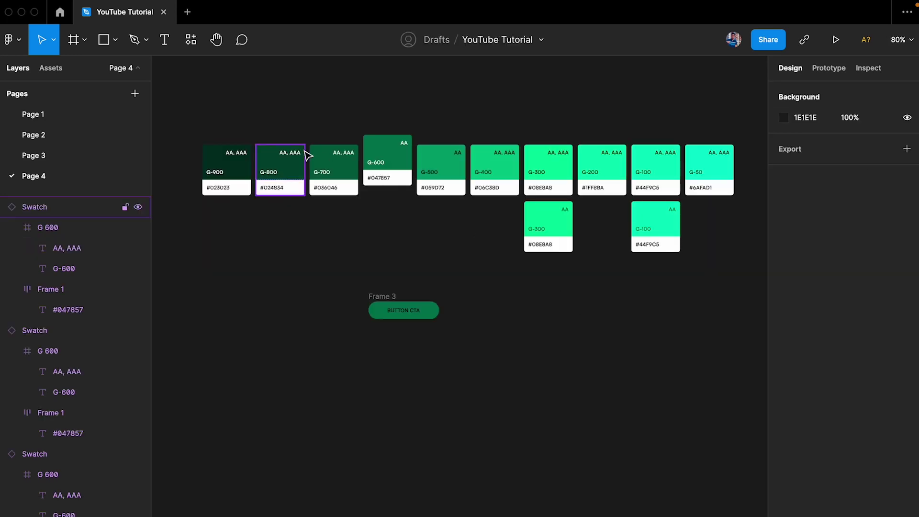
left_click_drag(270, 160, 289, 431)
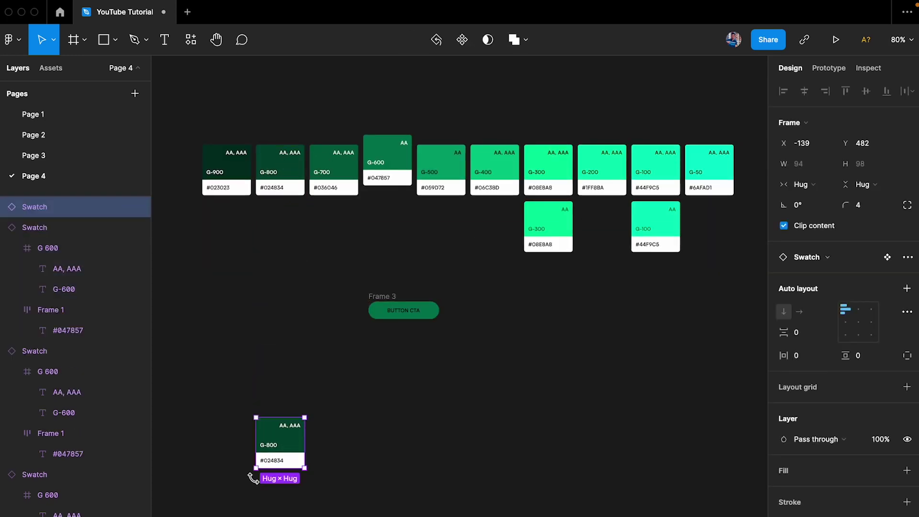
scroll(256, 477, "up", 5)
scroll(256, 484, "left", 2)
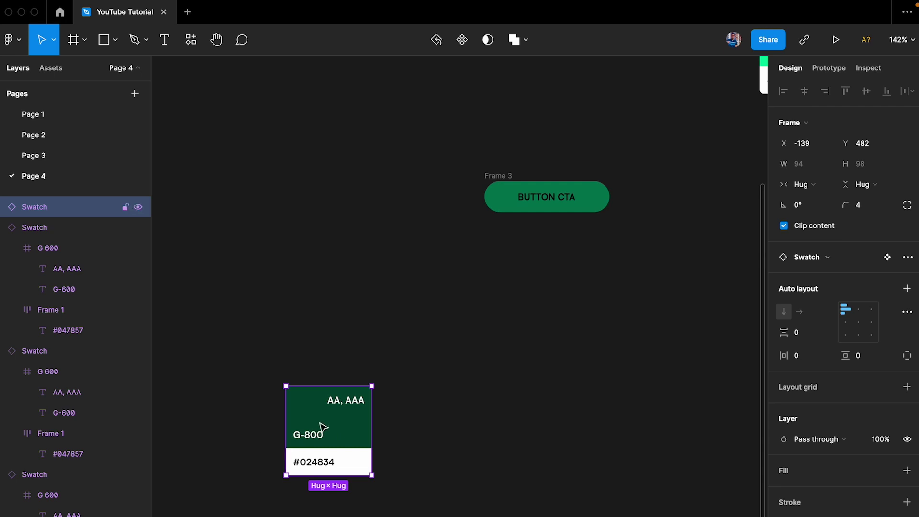
scroll(322, 429, "down", 5)
key("Delete")
- Duplicate the G-900 swatch straight down, well below the green row, at Y 547
left_click_drag(292, 236, 292, 435)
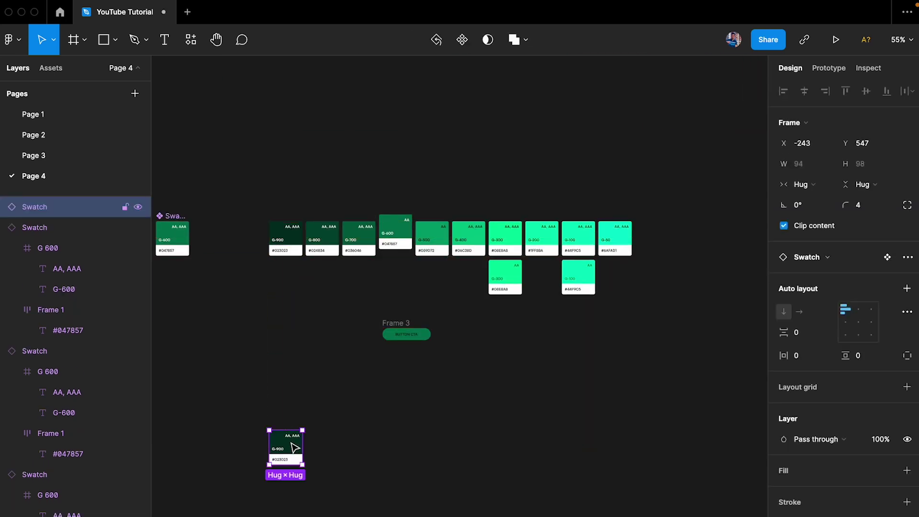
scroll(292, 436, "up", 5)
scroll(293, 446, "down", 5)
scroll(282, 378, "up", 6)
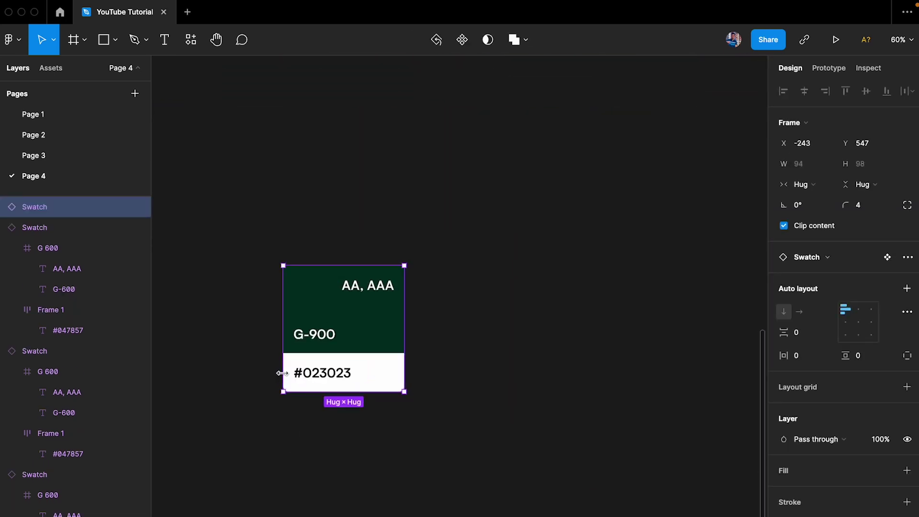
- Rename the shade label on the copied G-900 swatch as N-900
scroll(355, 332, "up", 3)
double_click(294, 338)
left_click(284, 338)
key("BackSpace")
type("N")
key("Escape")
key("Escape")
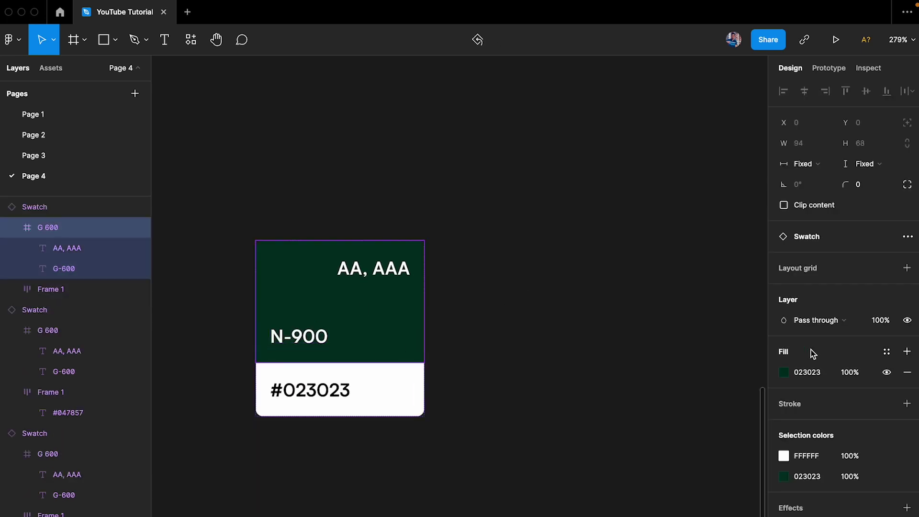
- Set the N-900 swatch's colour area to fill 000000
left_click(784, 372)
type("000000")
key("Return")
left_click(557, 338)
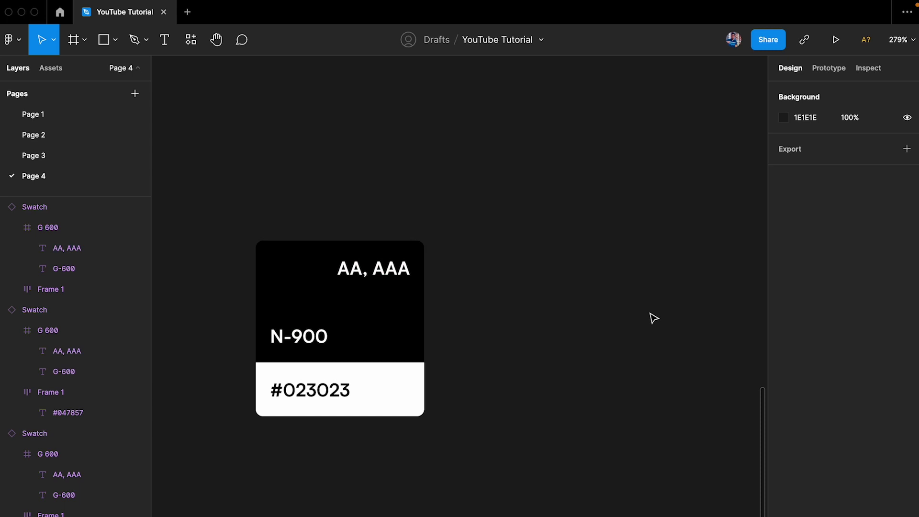
- Change the hex code text on the N-900 swatch to #00000
double_click(312, 404)
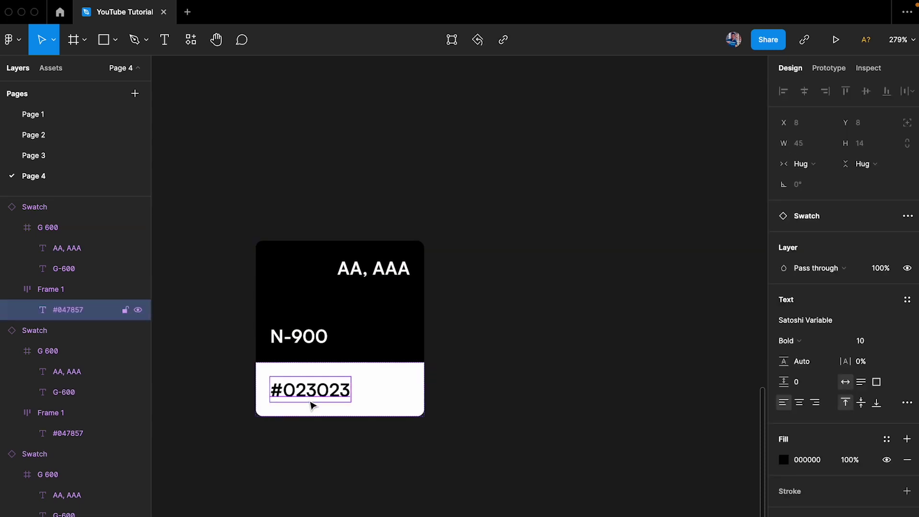
double_click(309, 397)
double_click(309, 398)
type("00000")
key("Escape")
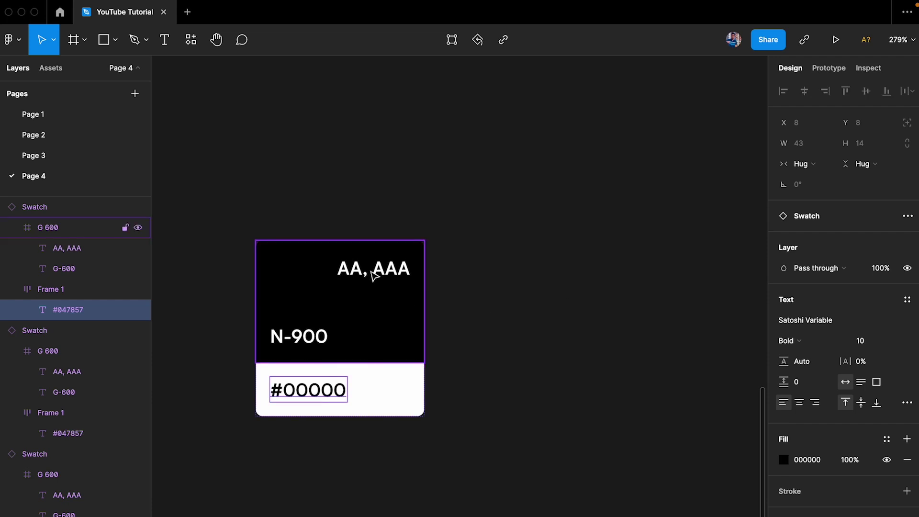
left_click(390, 274)
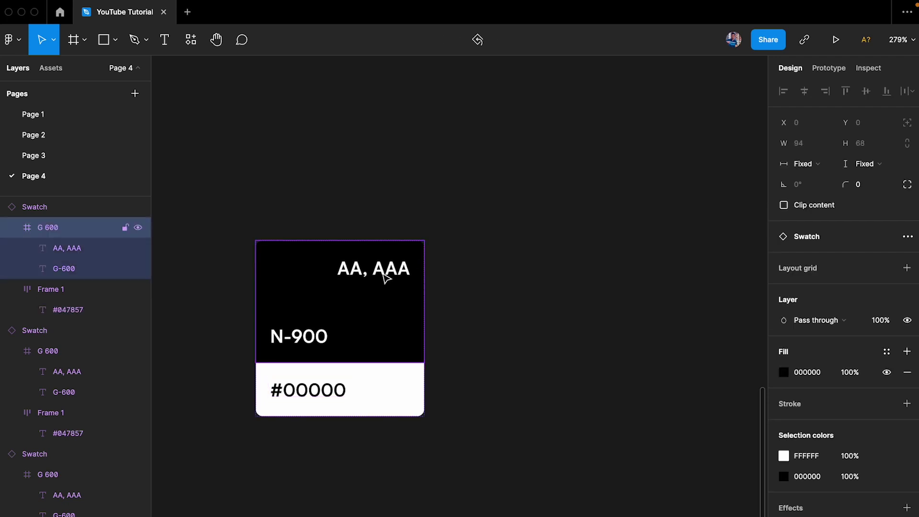
left_click(452, 264)
- Duplicate the N-900 swatch directly beside itself at X -139
left_click(308, 312)
left_click_drag(308, 311, 493, 312)
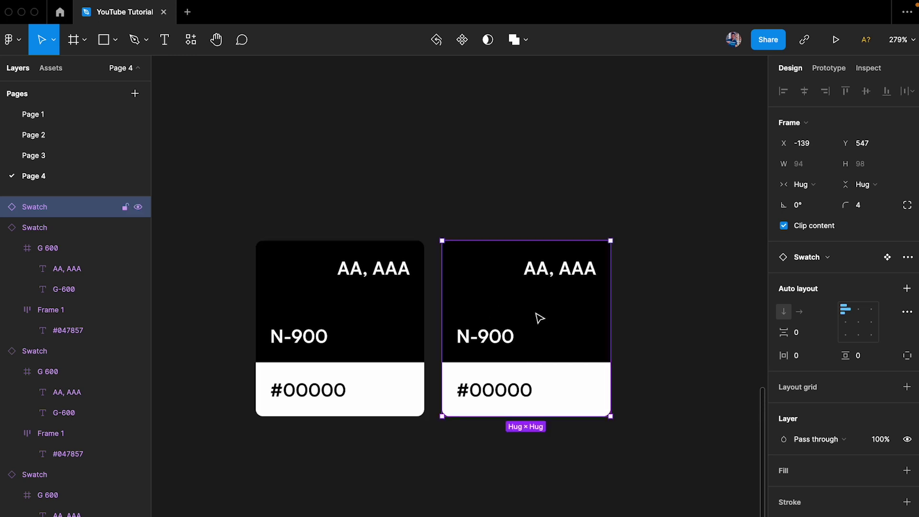
double_click(504, 340)
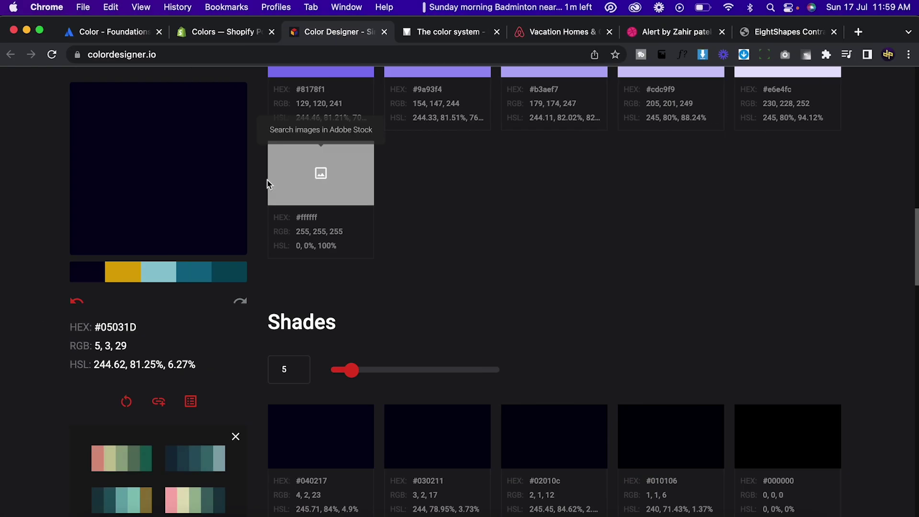
- Switch to Color Designer in Chrome and set the base colour to pure black, 000000
left_click(157, 165)
left_click_drag(162, 442, 17, 462)
left_click(432, 303)
scroll(433, 303, "down", 2)
scroll(433, 303, "up", 2)
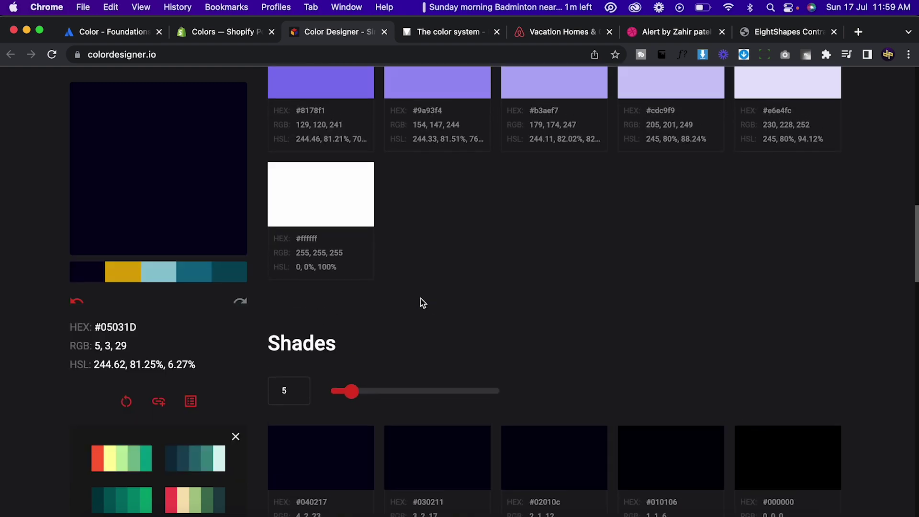
left_click(190, 221)
left_click_drag(165, 447, 172, 480)
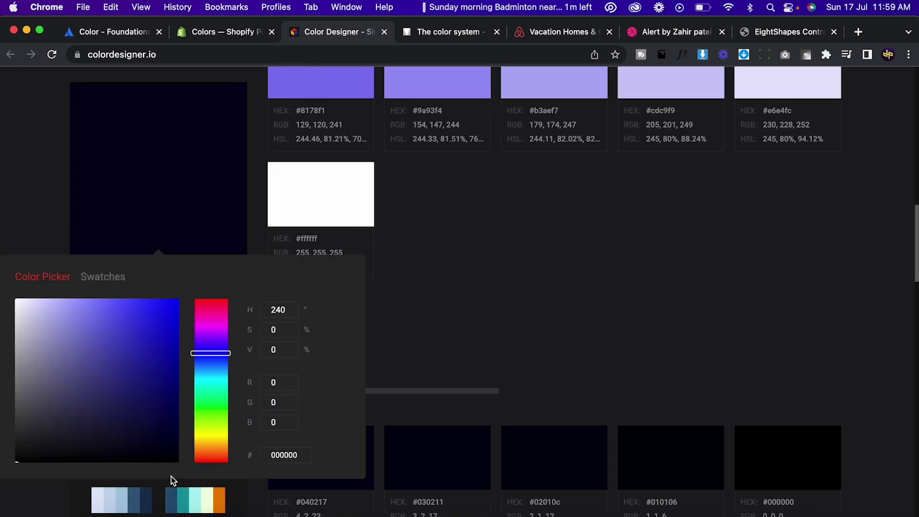
left_click(457, 244)
- Review the generated greys and reduce the number of tints to 12
scroll(429, 225, "up", 10)
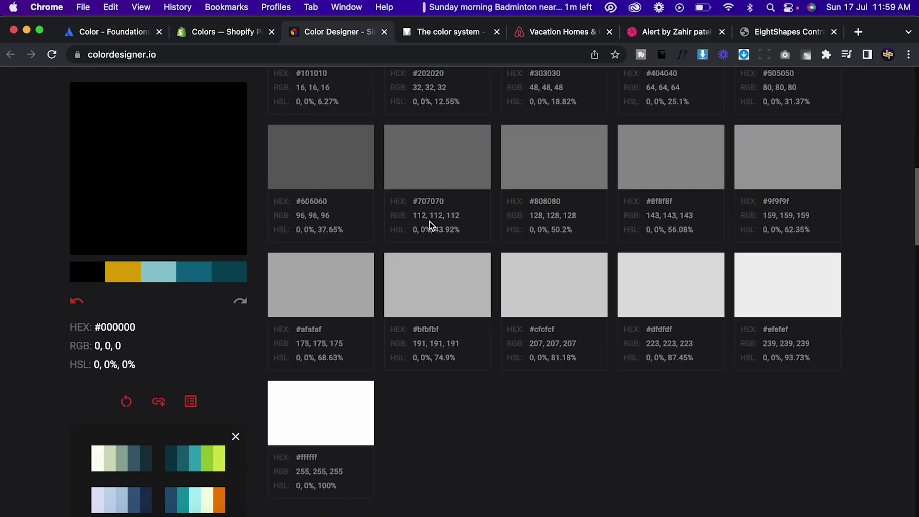
scroll(430, 225, "down", 10)
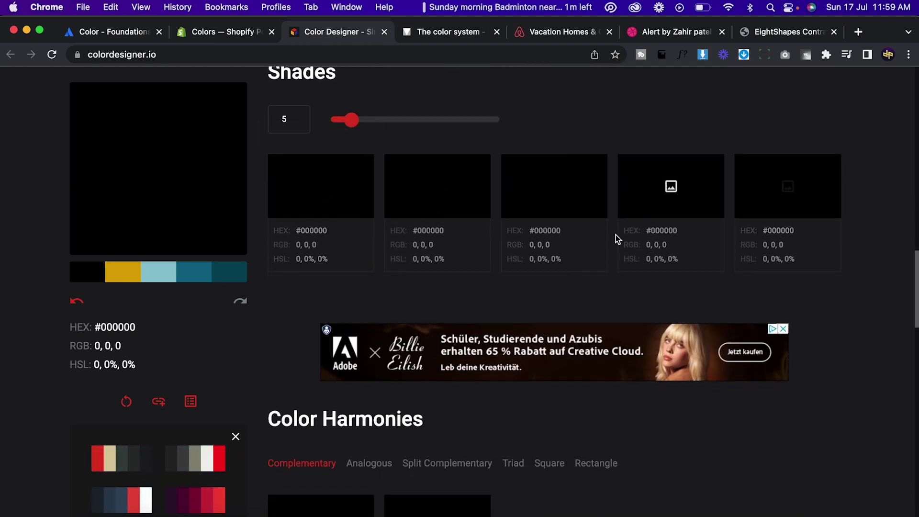
scroll(616, 237, "up", 5)
scroll(616, 234, "up", 7)
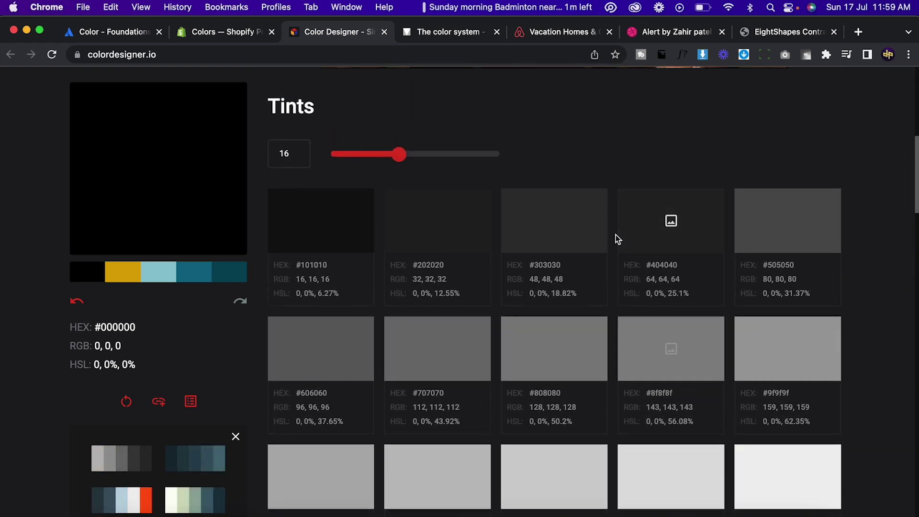
left_click(295, 157)
left_click(295, 157)
left_click(295, 157)
left_click(295, 157)
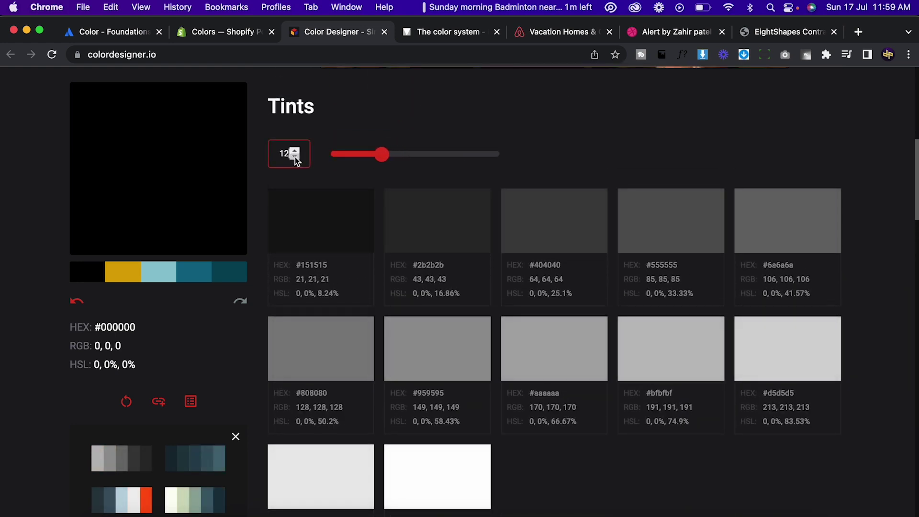
- Reduce the number of generated tints for black to 9
left_click(295, 157)
left_click(295, 157)
left_click(295, 157)
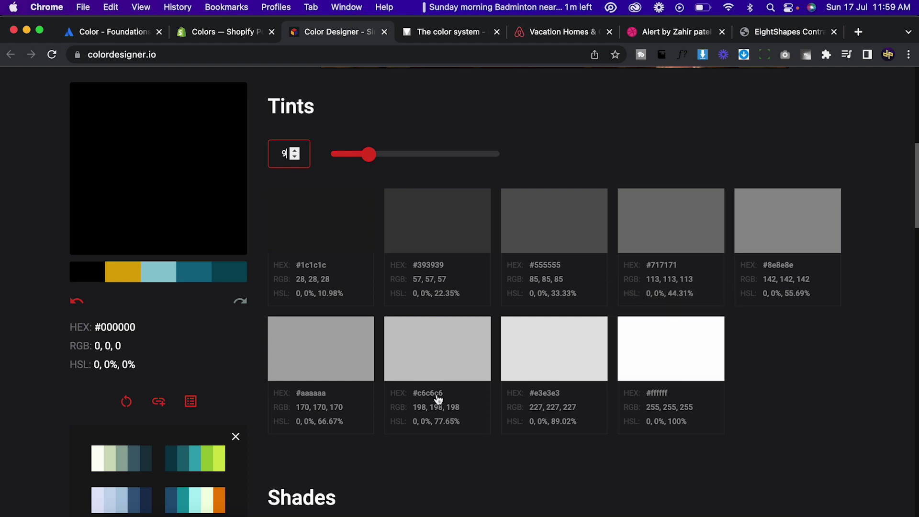
- Set the primary color in Material Design's palette tool to 000000 and compare its palette with the swatches in Figma
left_click(466, 33)
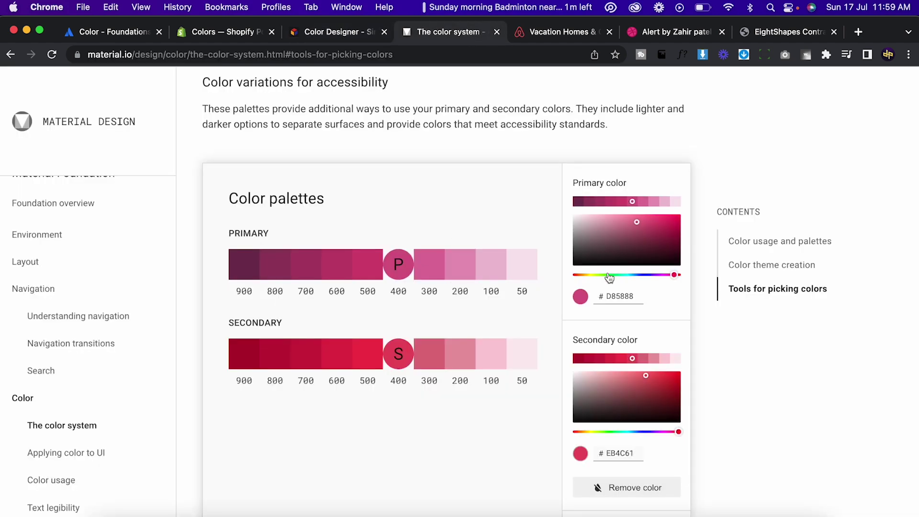
left_click_drag(644, 266, 476, 369)
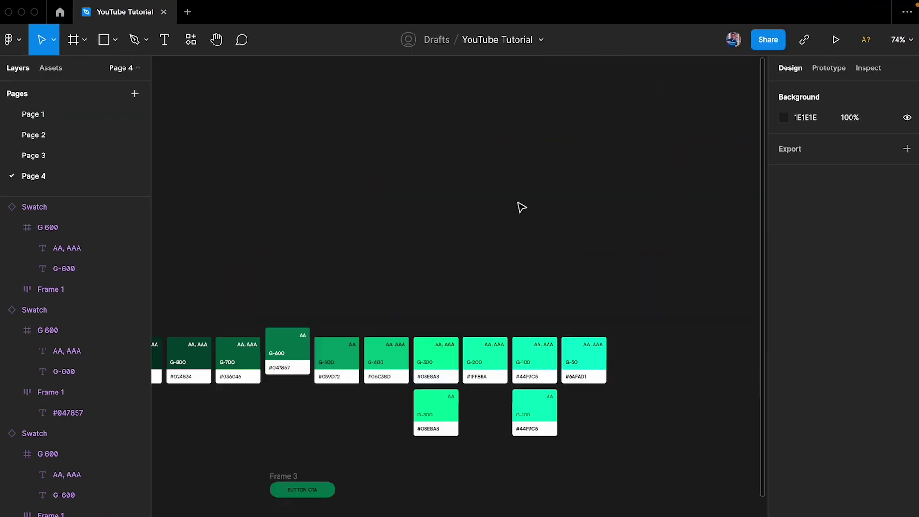
scroll(521, 207, "down", 5)
scroll(467, 261, "up", 5)
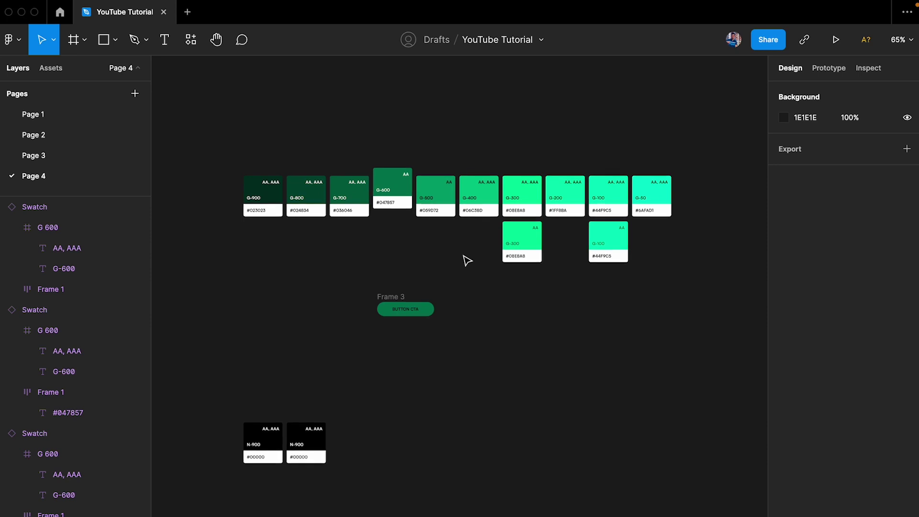
key("ctrl+Left")
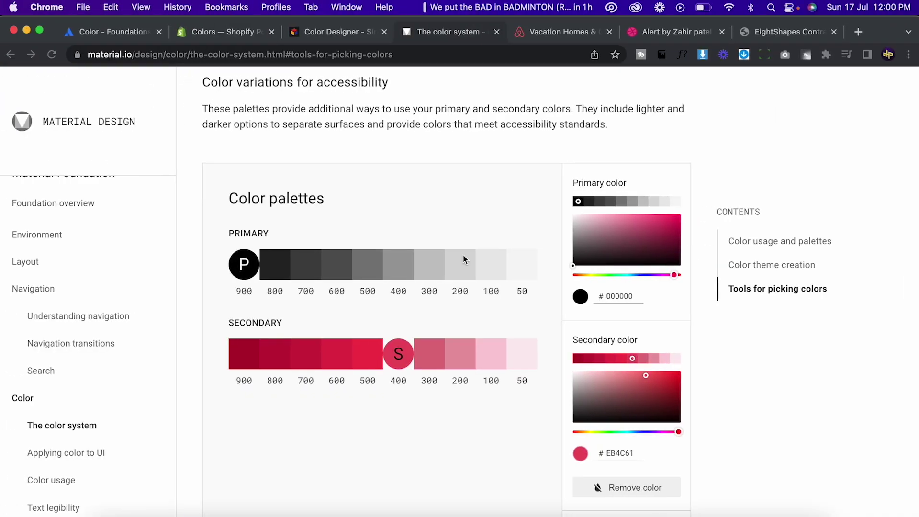
- Look through the 2014 Material Design color palettes from Red to Orange
scroll(464, 259, "down", 15)
scroll(464, 259, "up", 20)
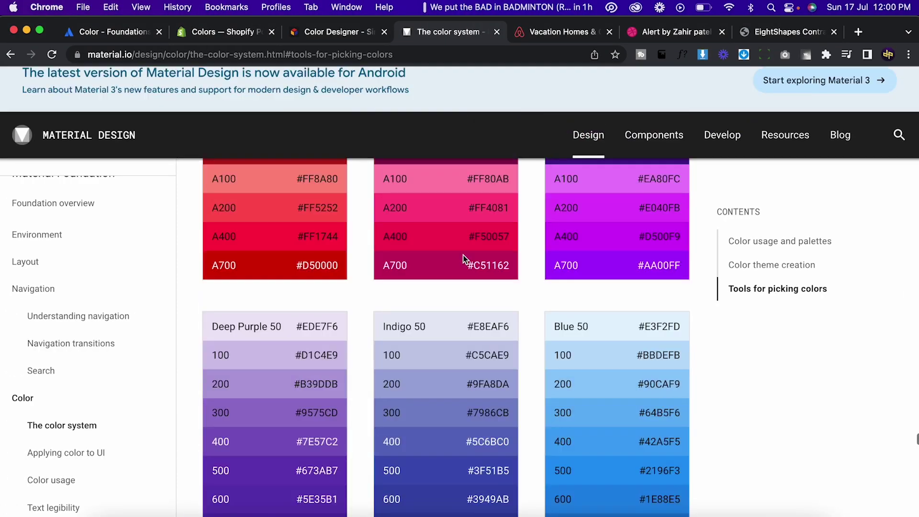
scroll(463, 259, "down", 5)
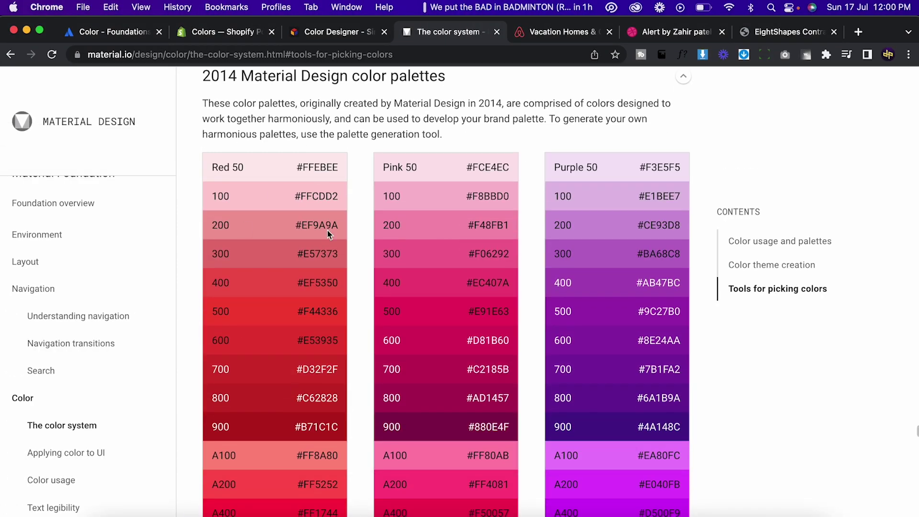
scroll(472, 254, "down", 20)
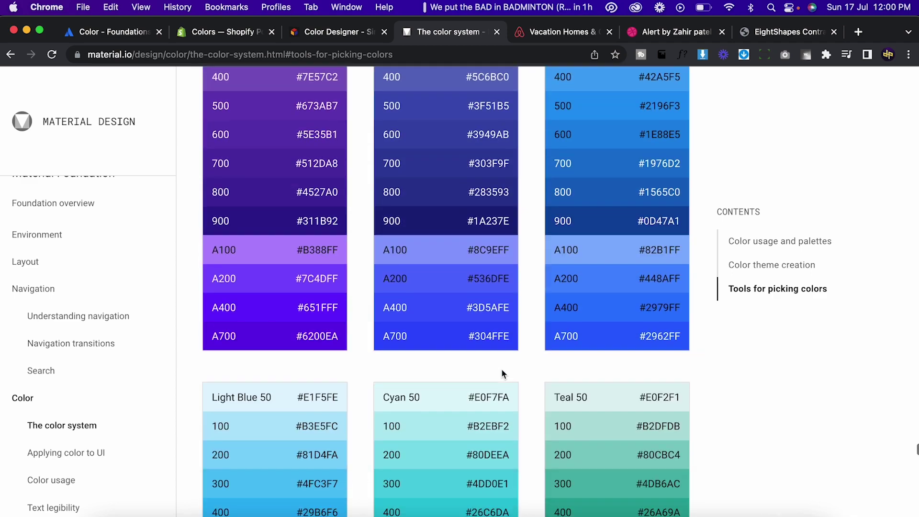
scroll(502, 374, "down", 18)
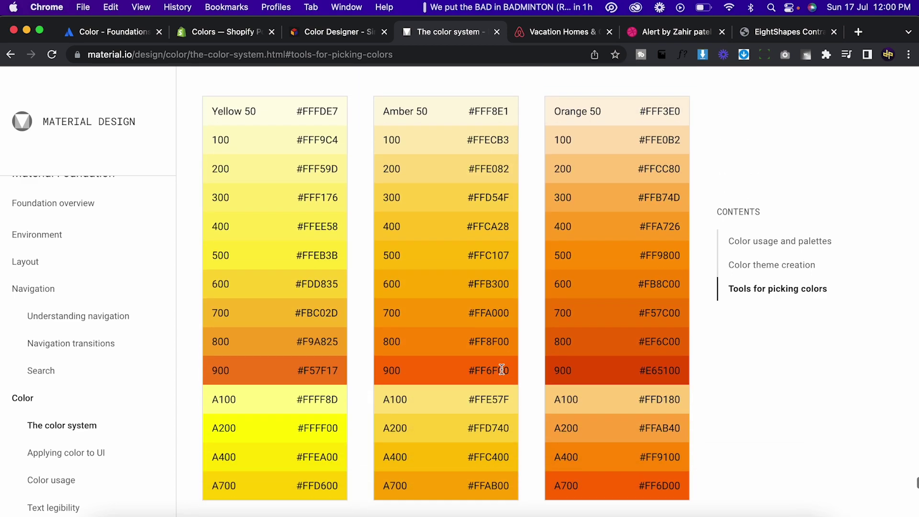
- Open tailwindcss.com in a new browser tab and go to its documentation
left_click(857, 31)
type("tail")
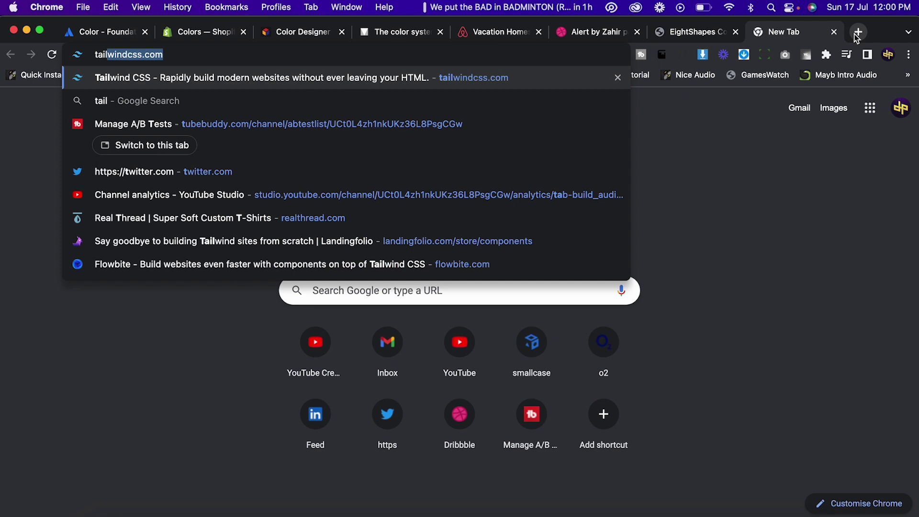
key("Return")
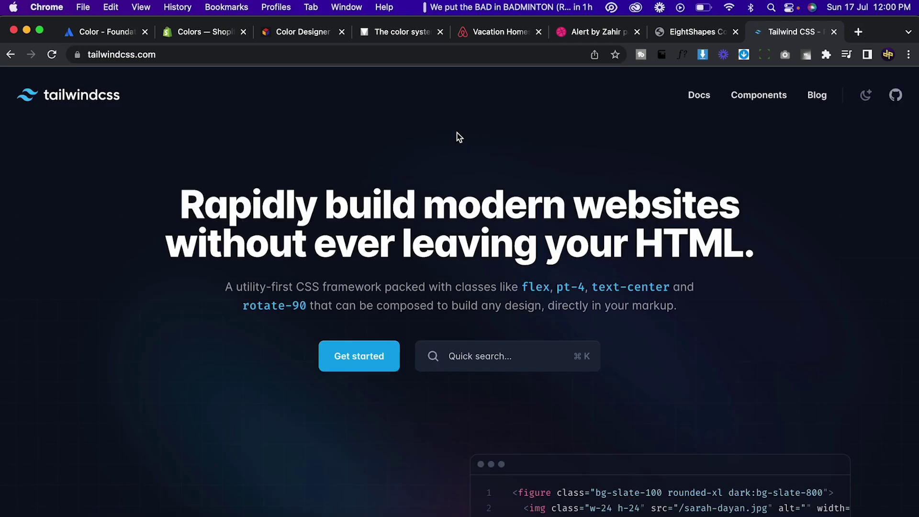
left_click(701, 99)
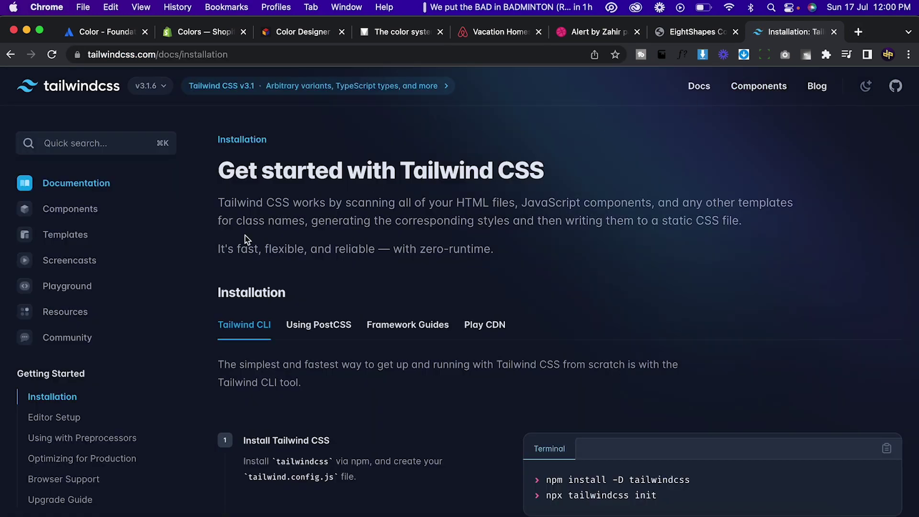
- Search the Tailwind documentation for "colo", open the Text Color page and look through its color classes
left_click(84, 145)
type("colo")
key("Down")
key("Down")
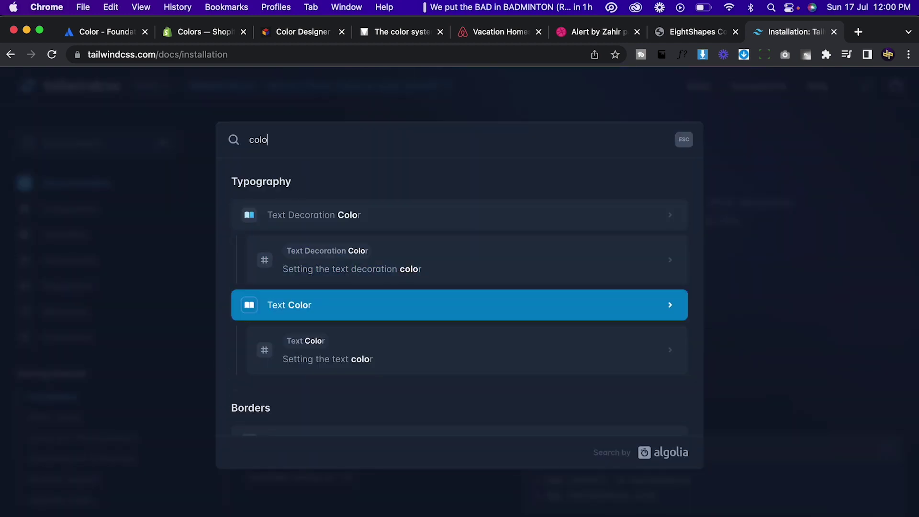
key("Return")
scroll(419, 394, "down", 5)
scroll(418, 394, "down", 15)
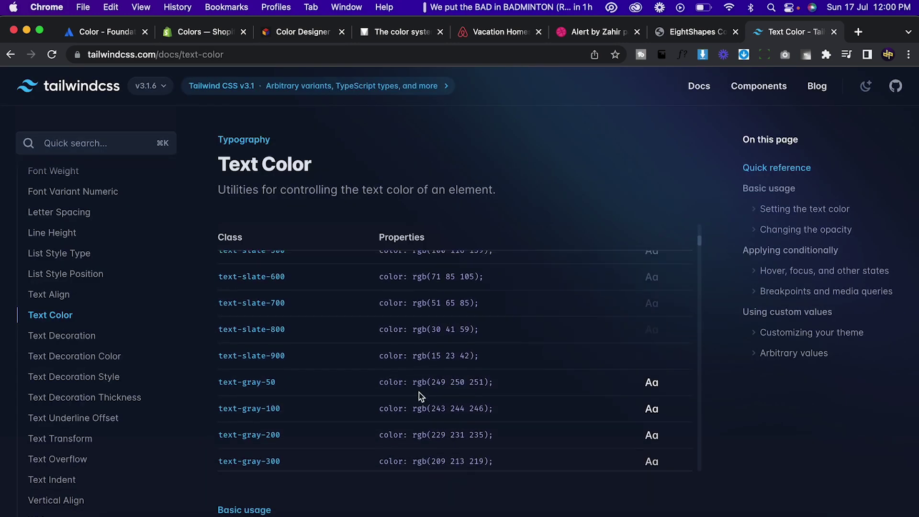
scroll(419, 395, "down", 20)
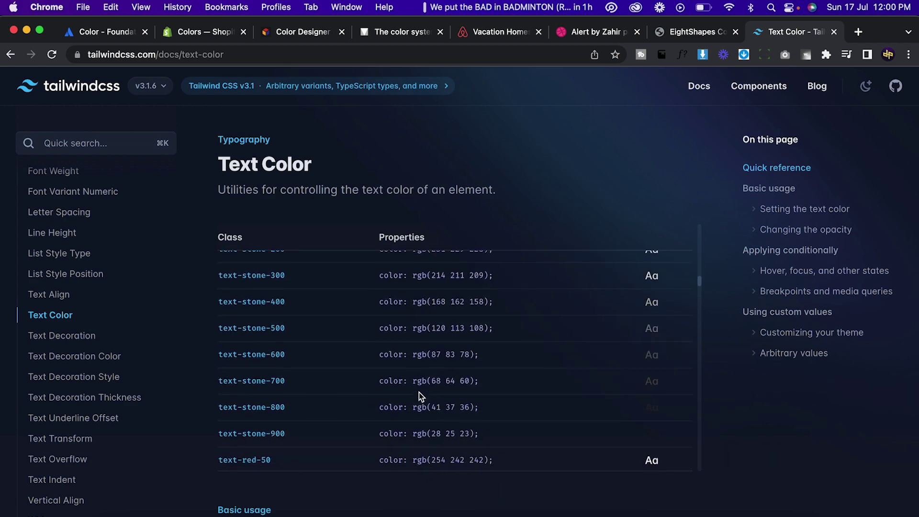
scroll(420, 396, "down", 3)
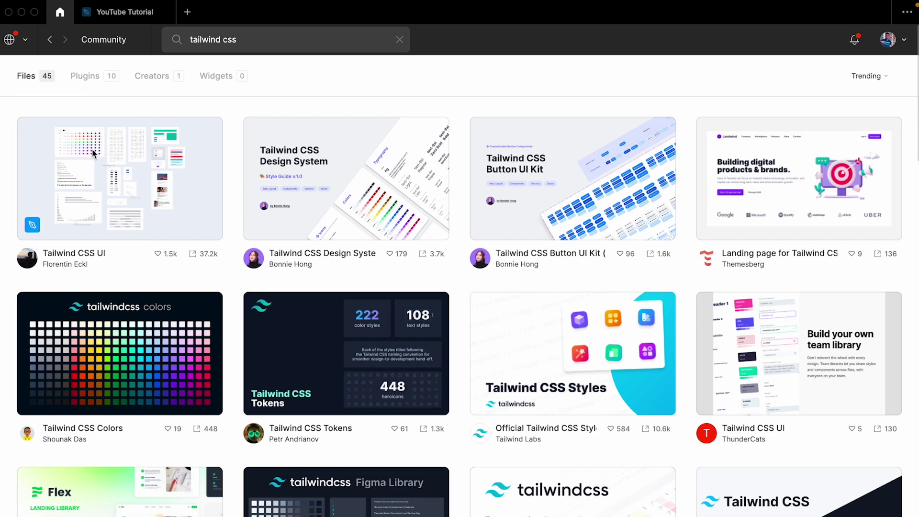
- Browse the Figma Community results for "tailwind css" and review the Tailwind CSS UI file's page
scroll(228, 266, "down", 4)
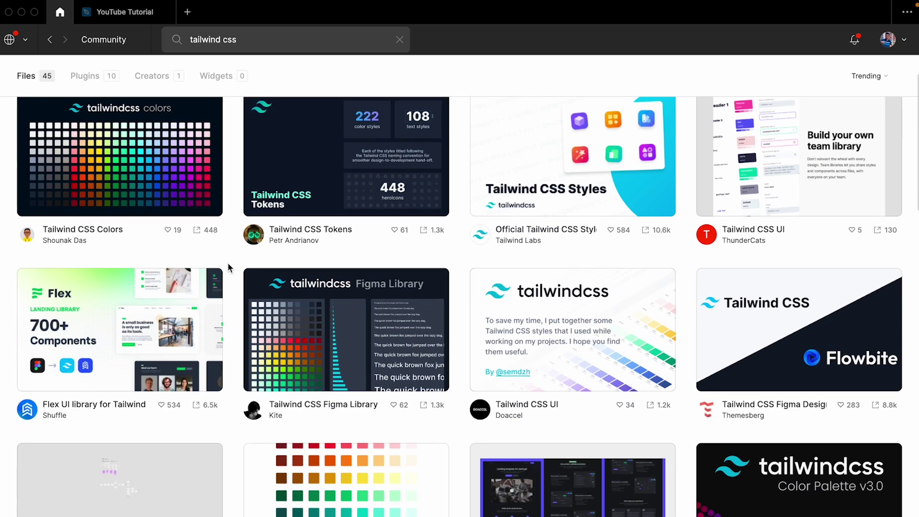
scroll(228, 262, "down", 7)
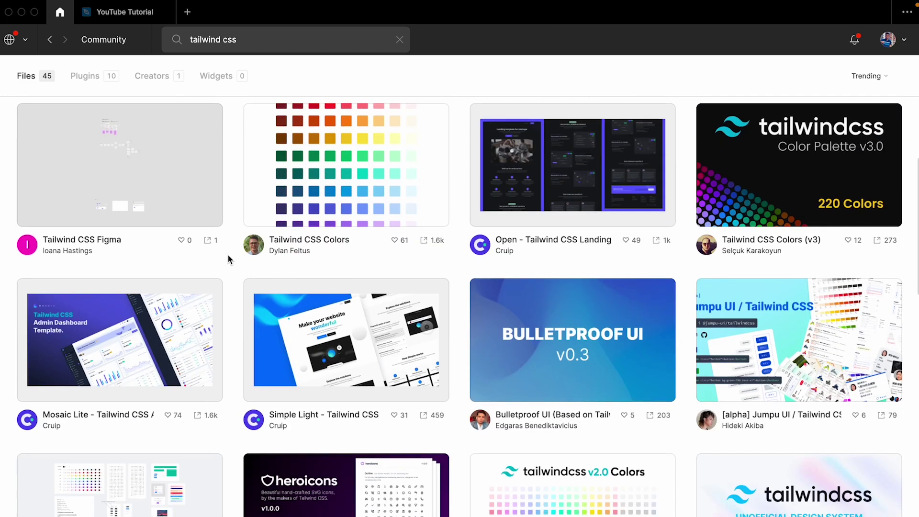
scroll(228, 259, "down", 1)
scroll(228, 259, "up", 12)
left_click(117, 191)
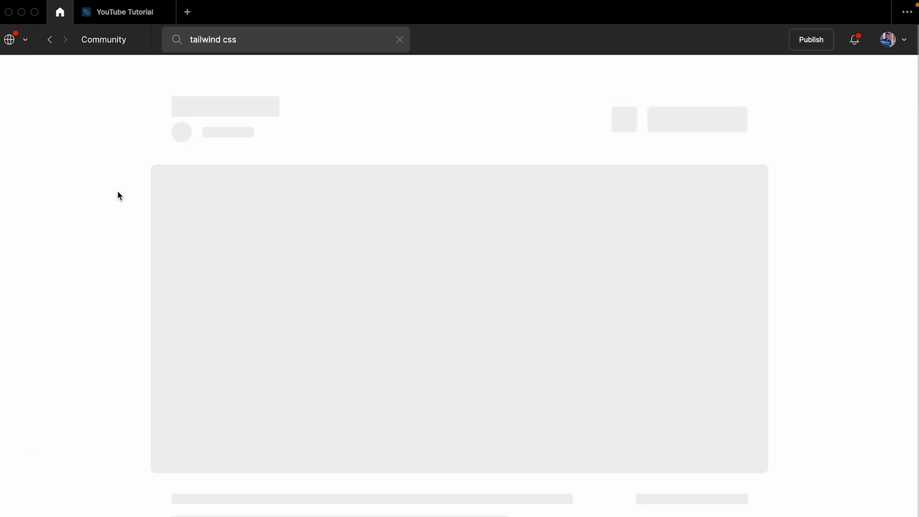
scroll(728, 361, "down", 5)
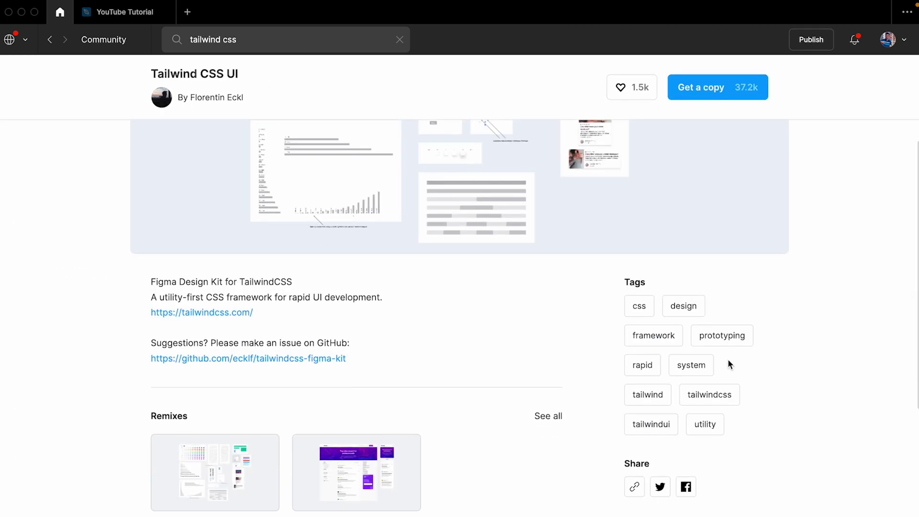
scroll(711, 506, "down", 3)
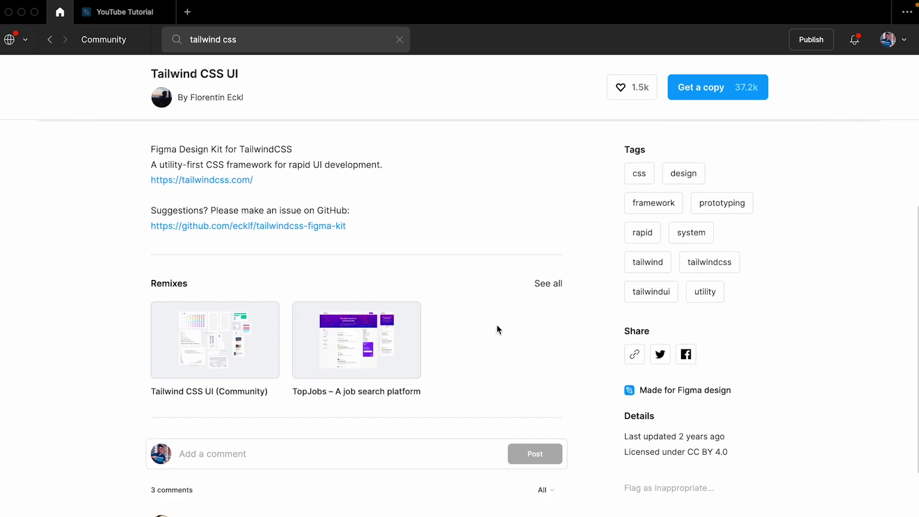
- Return to the search results and reopen the Tailwind CSS UI file to view its preview
left_click(51, 40)
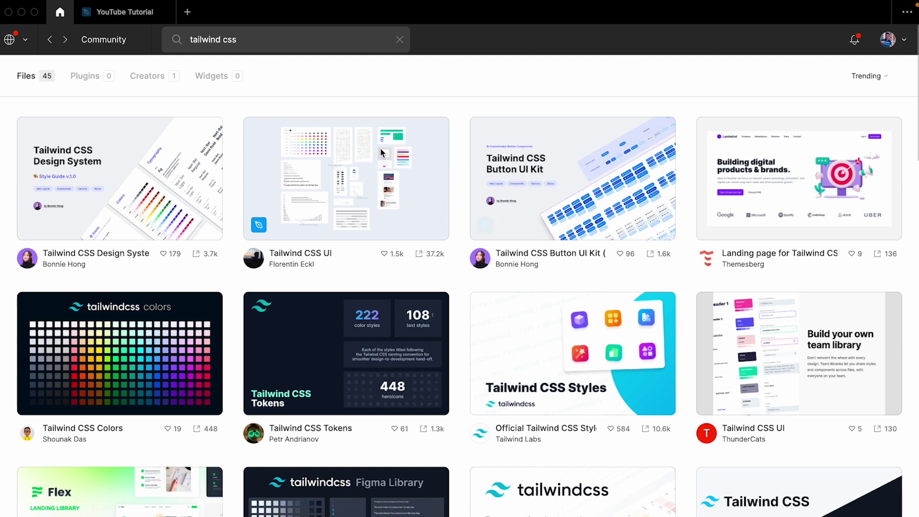
left_click(370, 161)
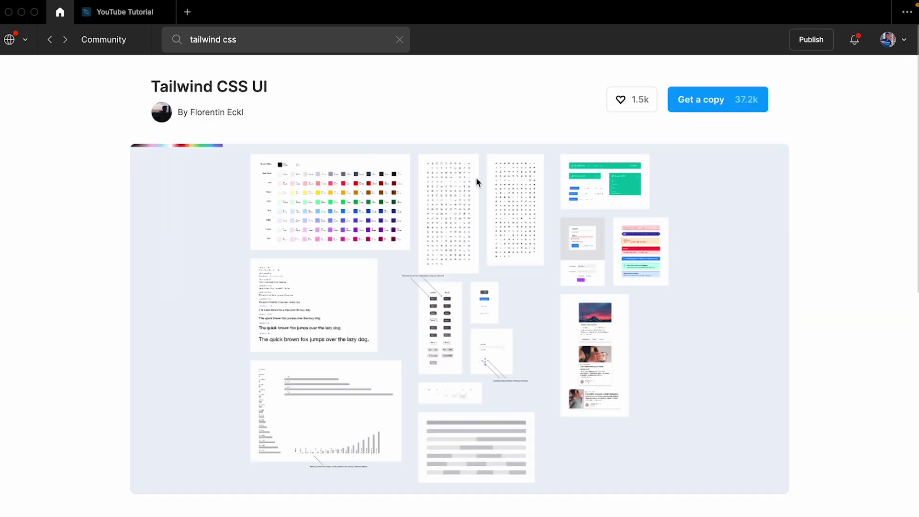
scroll(619, 254, "down", 5)
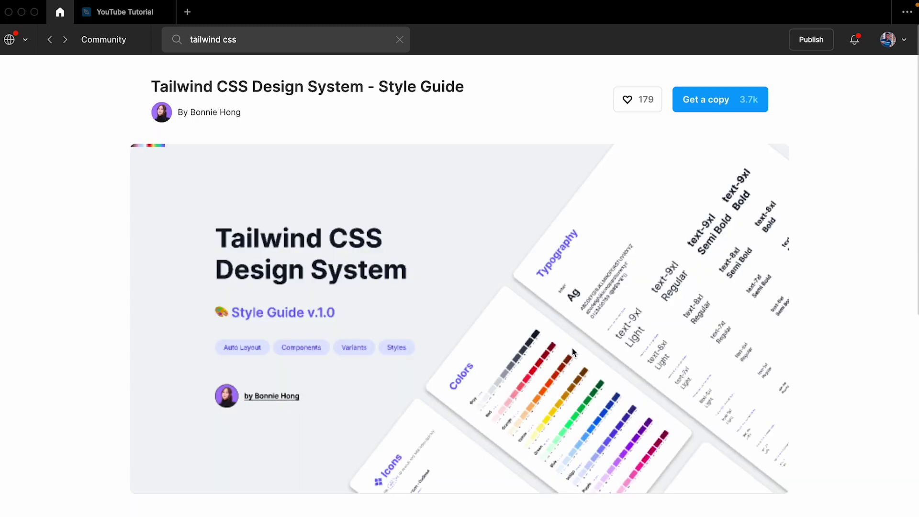
- Review the description and preview of the Tailwind CSS Design System - Style Guide file
scroll(573, 352, "down", 5)
scroll(573, 353, "down", 2)
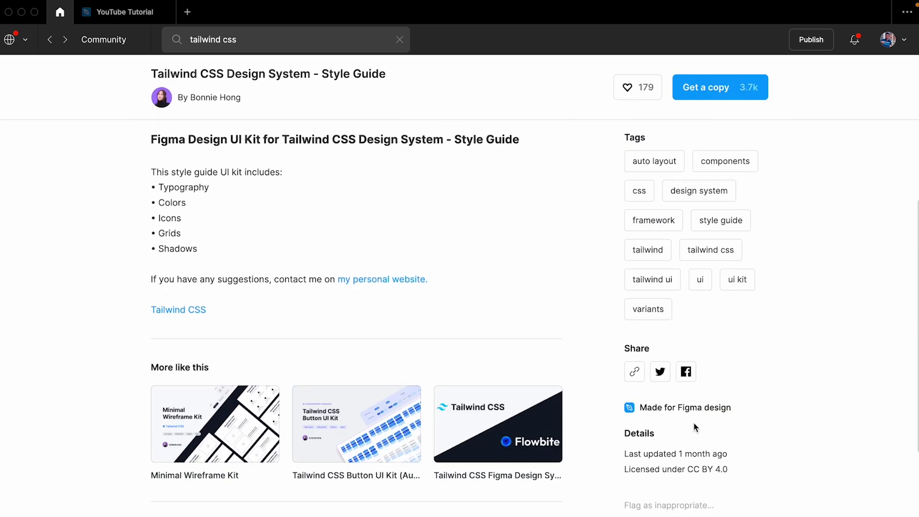
scroll(750, 454, "up", 8)
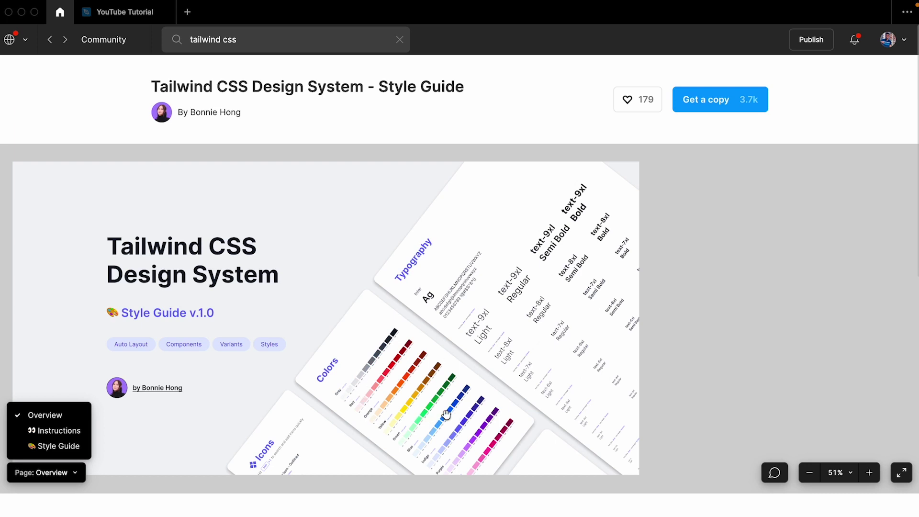
- Show the Style Guide page in the file preview and look through its Colors board down to Pink
scroll(51, 430, "down", 1)
left_click(53, 423)
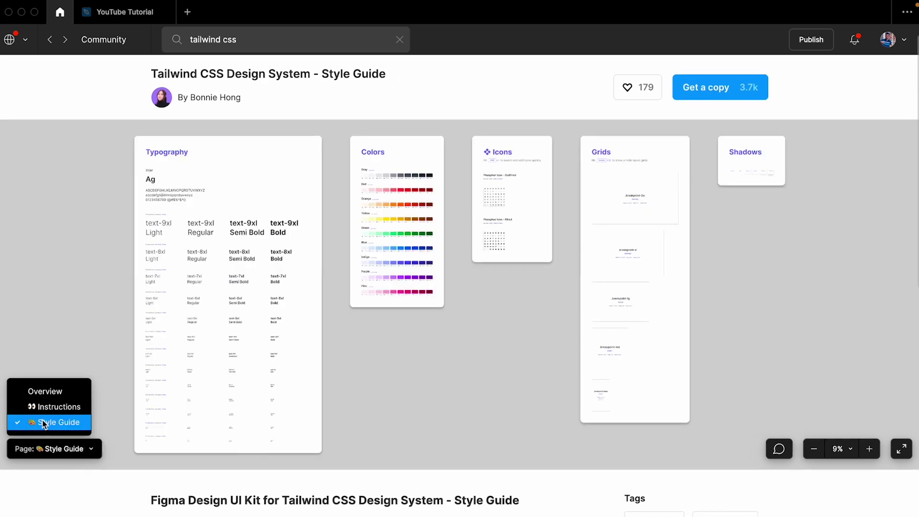
scroll(345, 346, "up", 5)
scroll(345, 347, "down", 3)
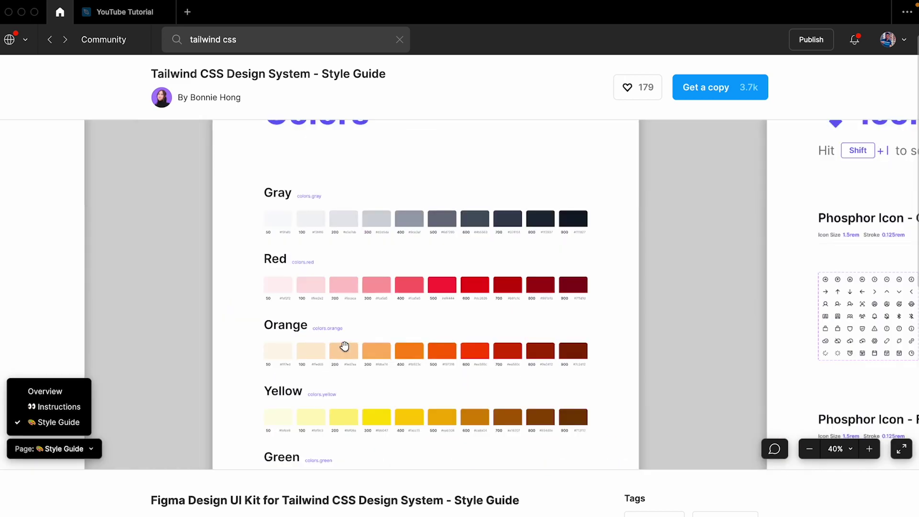
scroll(345, 347, "down", 10)
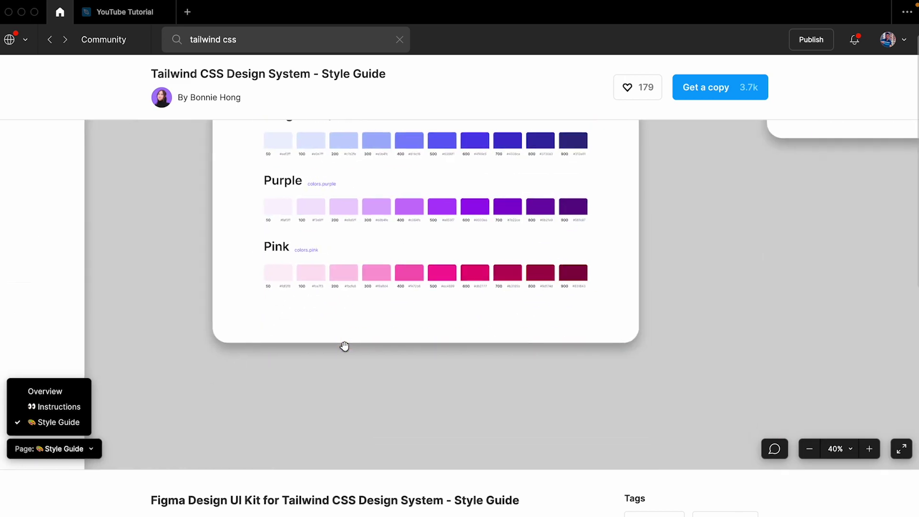
- Examine the 50 to 900 shades of each color on the Colors board up close, starting from Gray
scroll(344, 346, "up", 3)
scroll(344, 347, "up", 2)
scroll(344, 347, "down", 2)
scroll(344, 347, "up", 8)
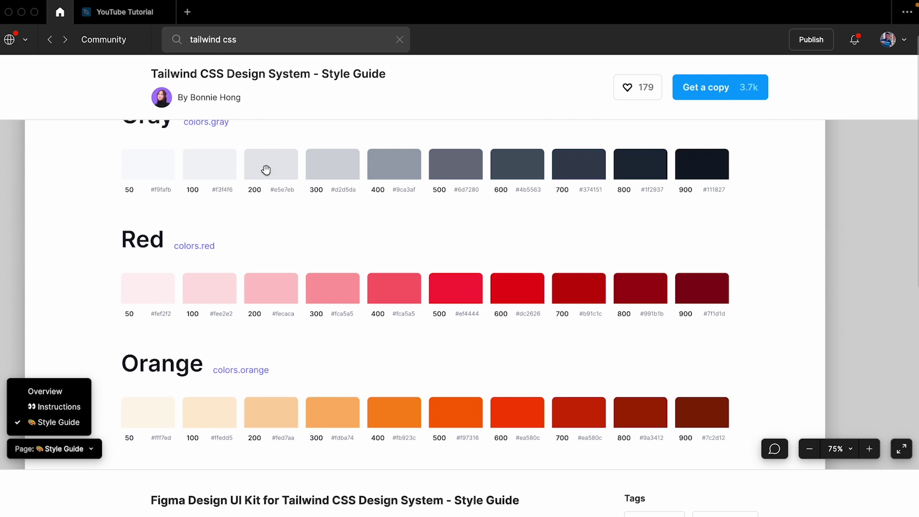
scroll(642, 206, "down", 9)
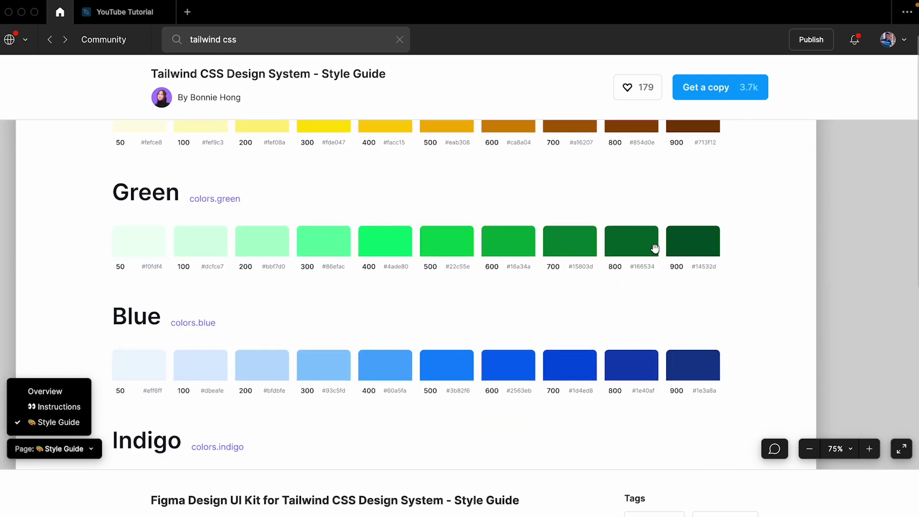
scroll(656, 250, "down", 6)
scroll(657, 249, "down", 5)
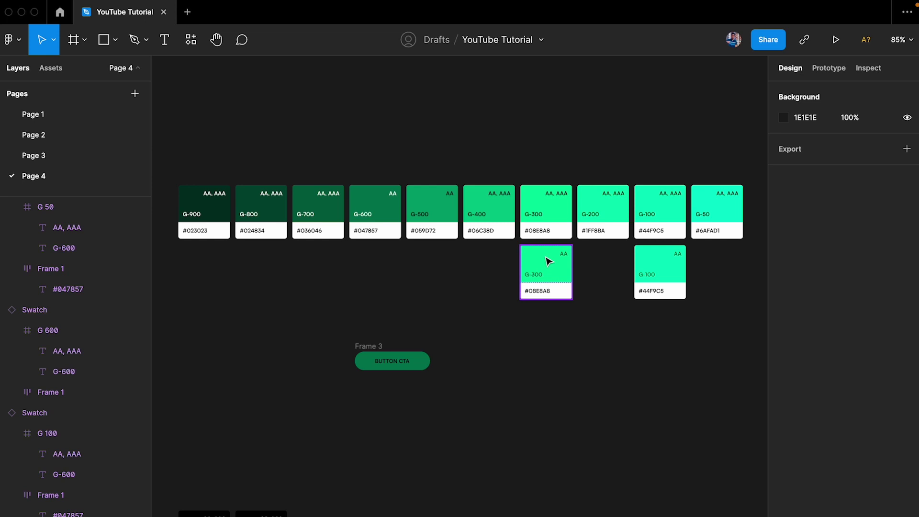
left_click(224, 216)
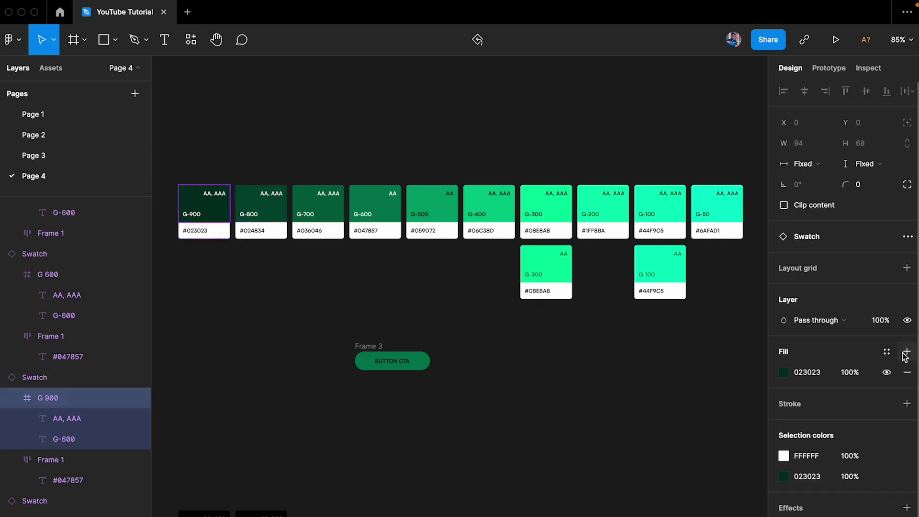
left_click(887, 352)
left_click(901, 375)
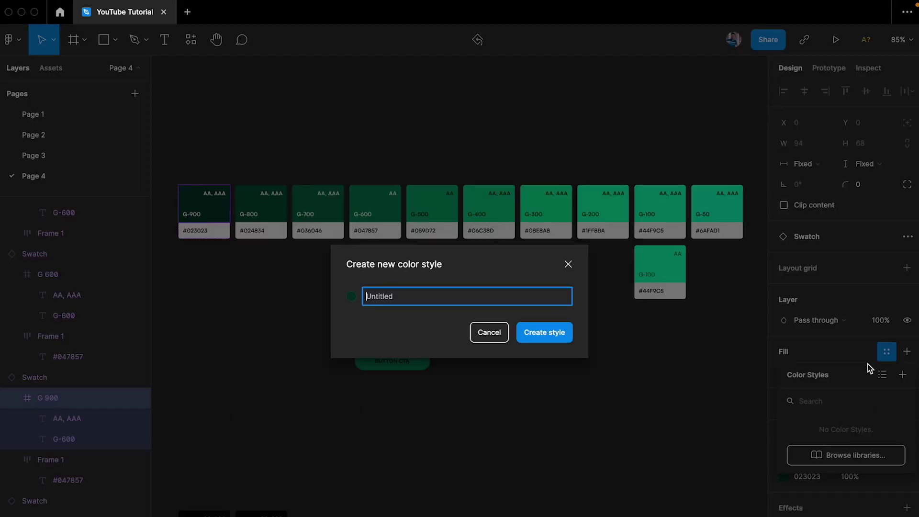
left_click(568, 264)
left_click(552, 375)
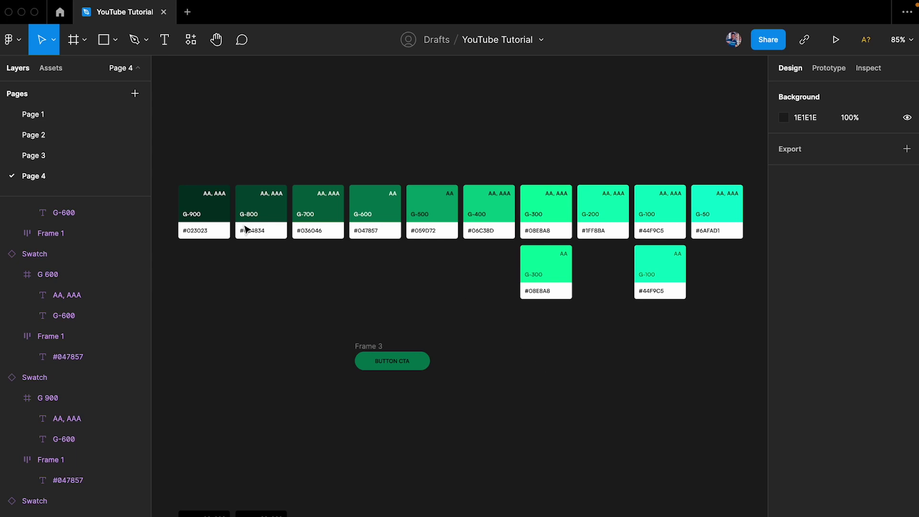
- Check the layer names of the G-900, G-800 and G-700 swatch color frames
left_click(215, 209)
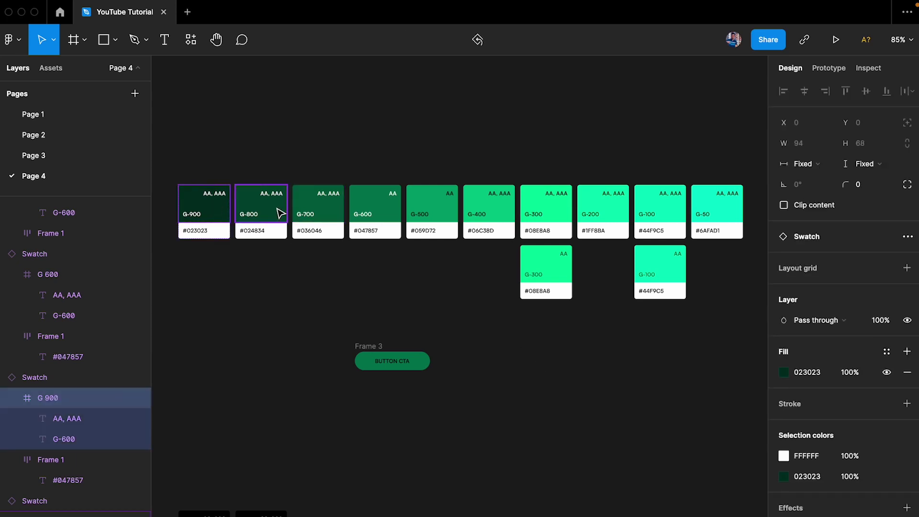
left_click(276, 213)
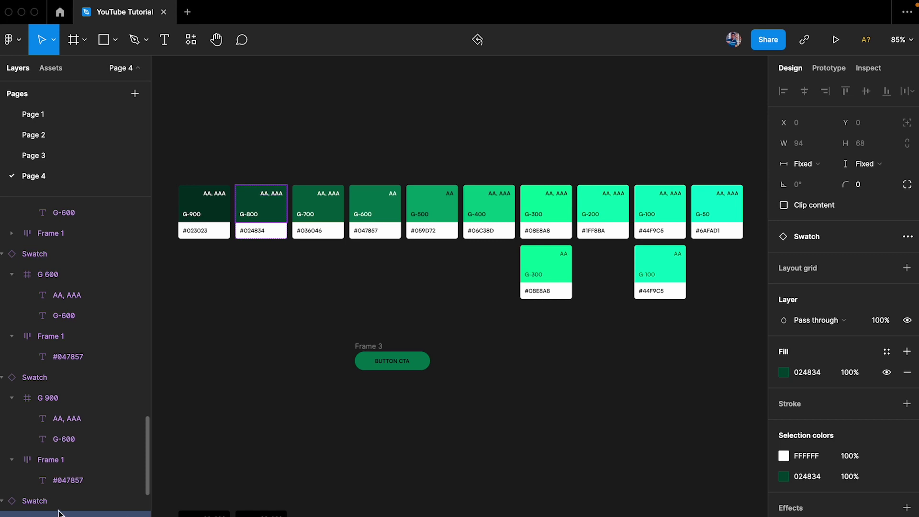
left_click(218, 204)
left_click(338, 218)
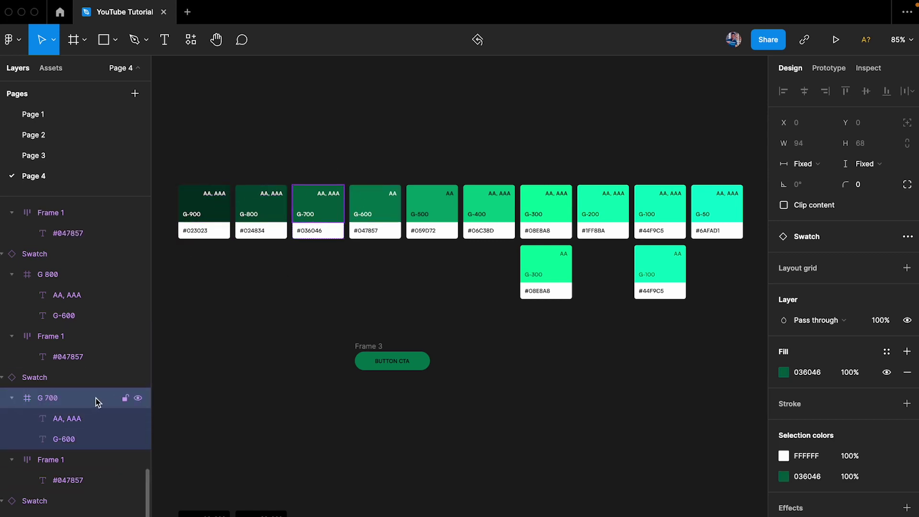
left_click(297, 364)
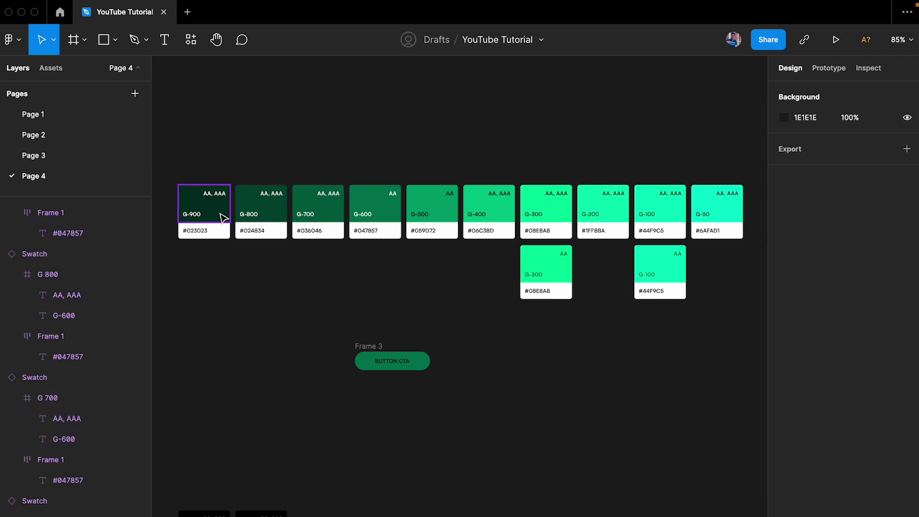
- Generate color styles from the color frames of the ten swatches in the main green row, G-900 to G-50, with the Chroma Colors plugin
left_click(213, 215)
double_click(218, 214)
left_click(282, 213, "shift")
left_click(339, 213, "shift")
left_click(401, 211, "shift")
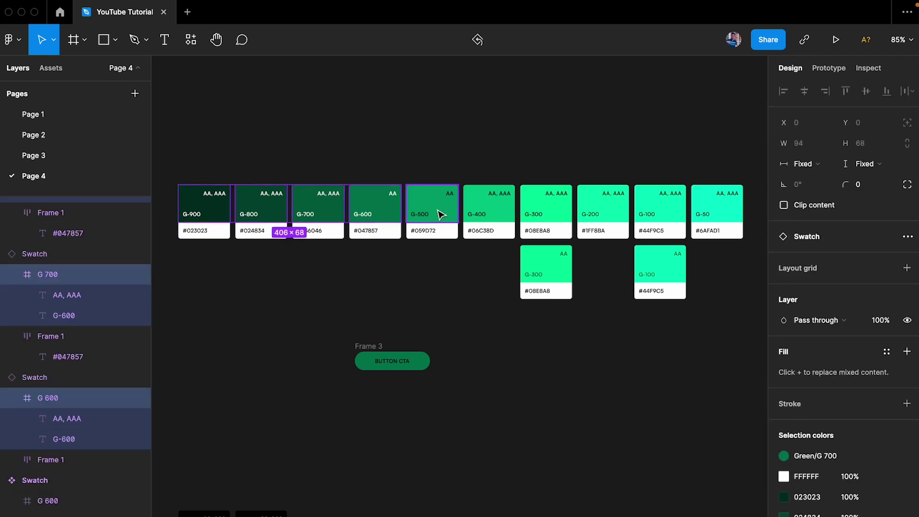
left_click(438, 212, "shift")
left_click(504, 213, "shift")
left_click(565, 215, "shift")
left_click(613, 214, "shift")
left_click(670, 212, "shift")
left_click(728, 211, "shift")
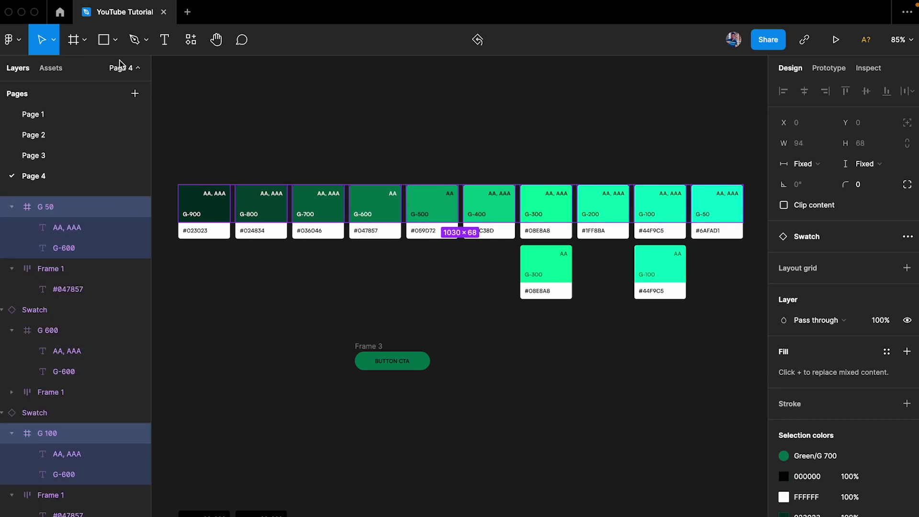
left_click(191, 40)
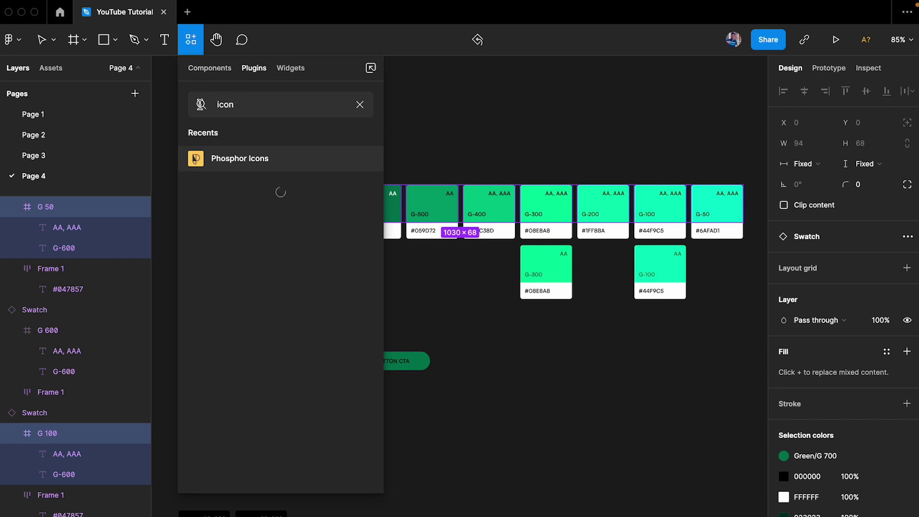
type("chr")
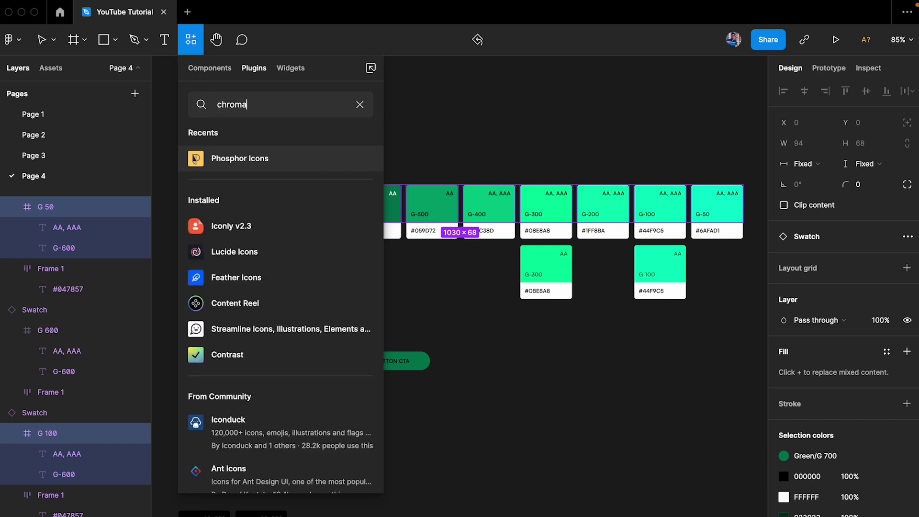
type("oma")
left_click(231, 162)
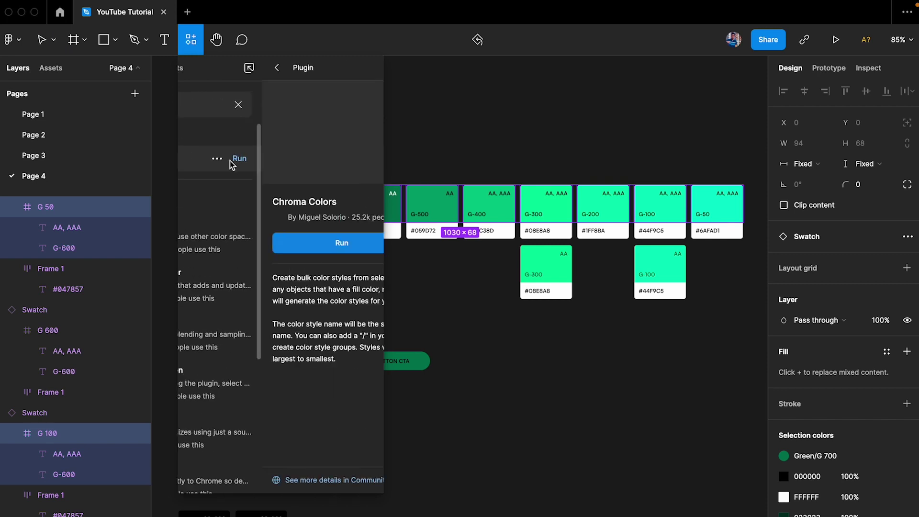
left_click(250, 245)
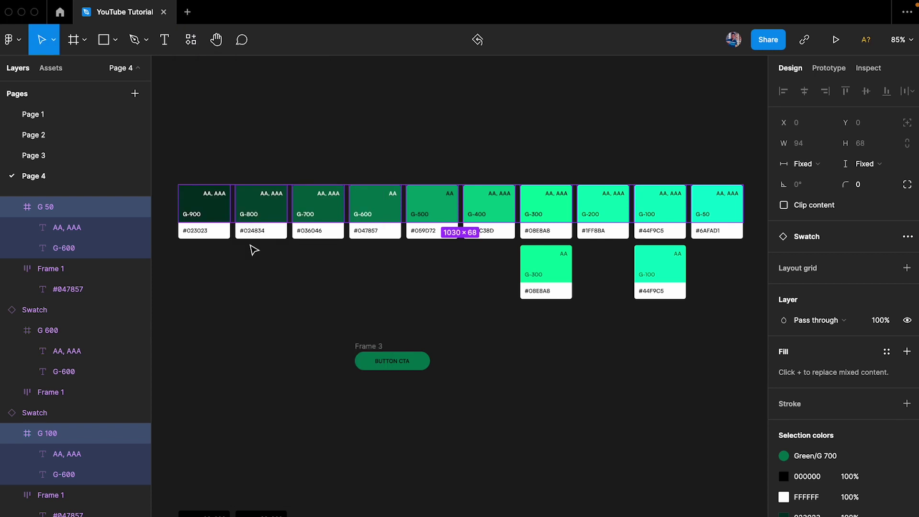
left_click(382, 329)
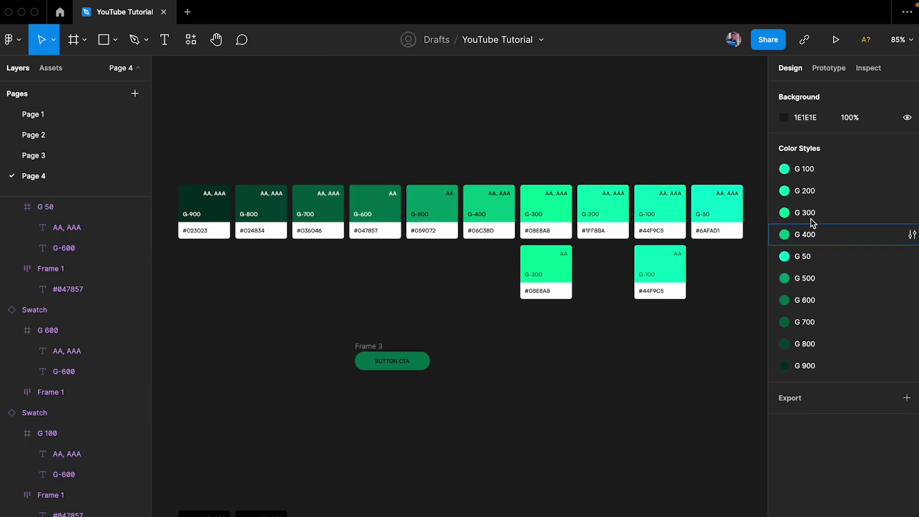
- Reorder the green color styles in descending order from G 900 to G 50
left_click(820, 369)
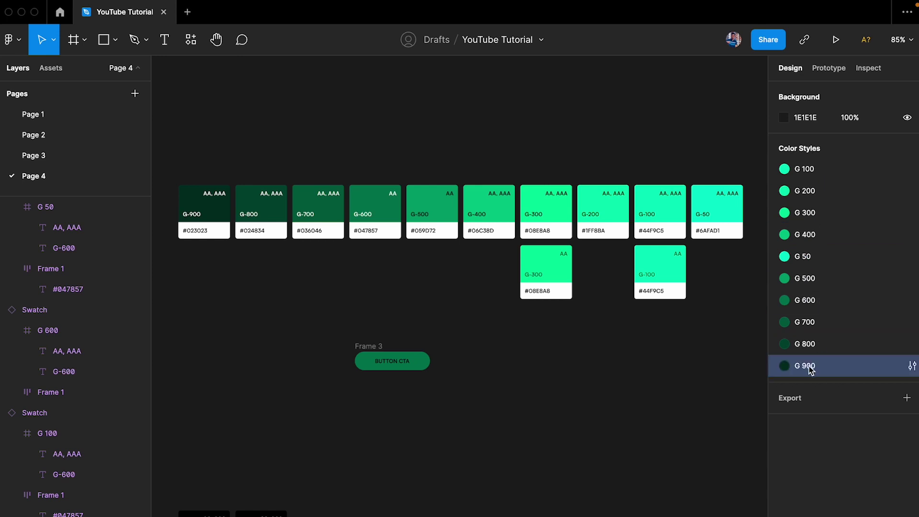
left_click_drag(808, 368, 806, 170)
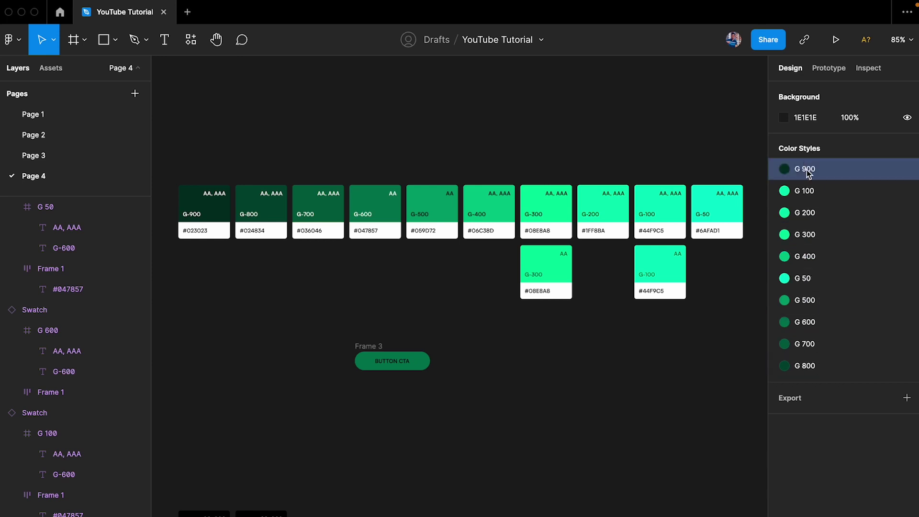
left_click(809, 359)
left_click_drag(808, 358, 808, 179)
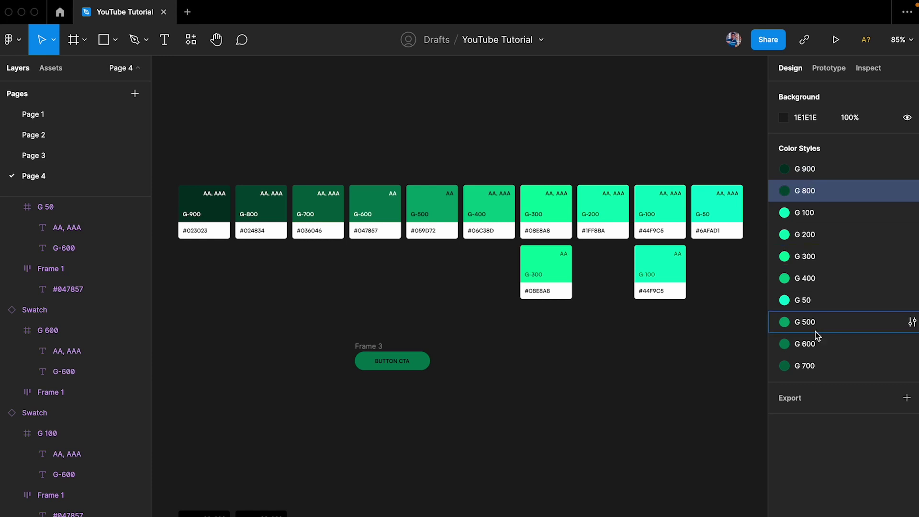
left_click_drag(816, 369, 809, 213)
left_click_drag(809, 344, 809, 235)
left_click_drag(810, 365, 809, 256)
left_click_drag(809, 344, 809, 322)
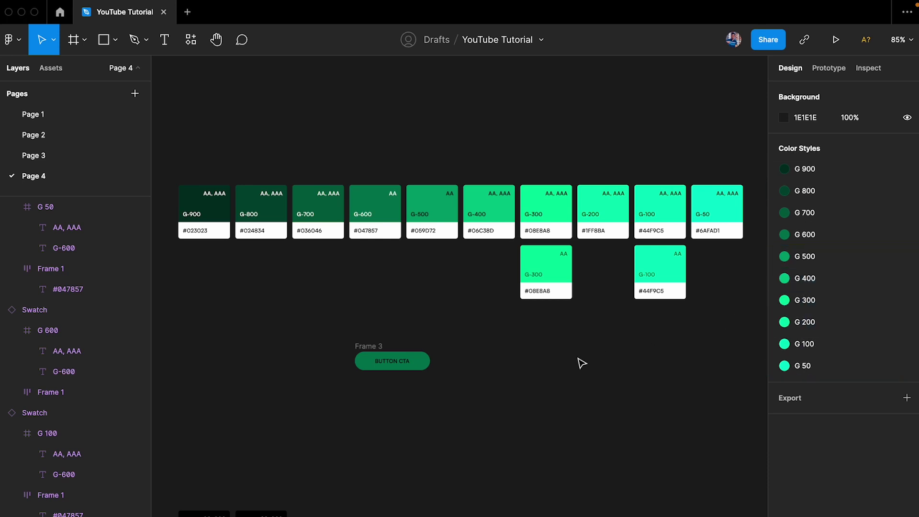
- Look through the color styles offered for the fill of the BUTTON CTA frame
left_click(409, 364)
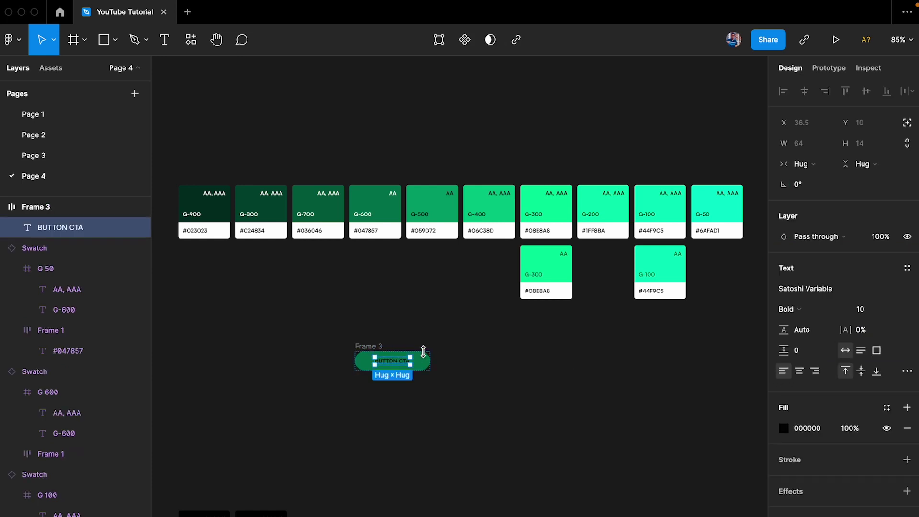
left_click(377, 347)
left_click(887, 438)
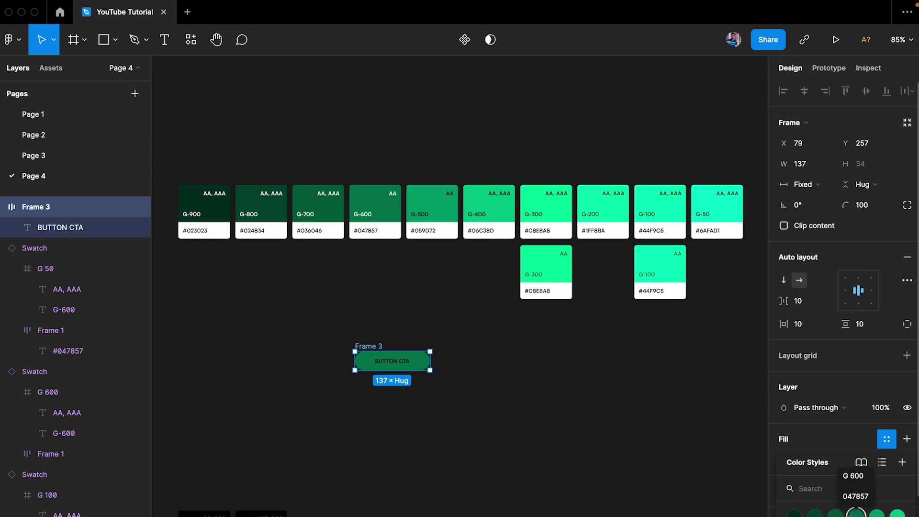
left_click(636, 437)
- Rename the G 900 color style to Green/G 900 so it sits in a Green group
double_click(806, 169)
key("Left")
type("Green")
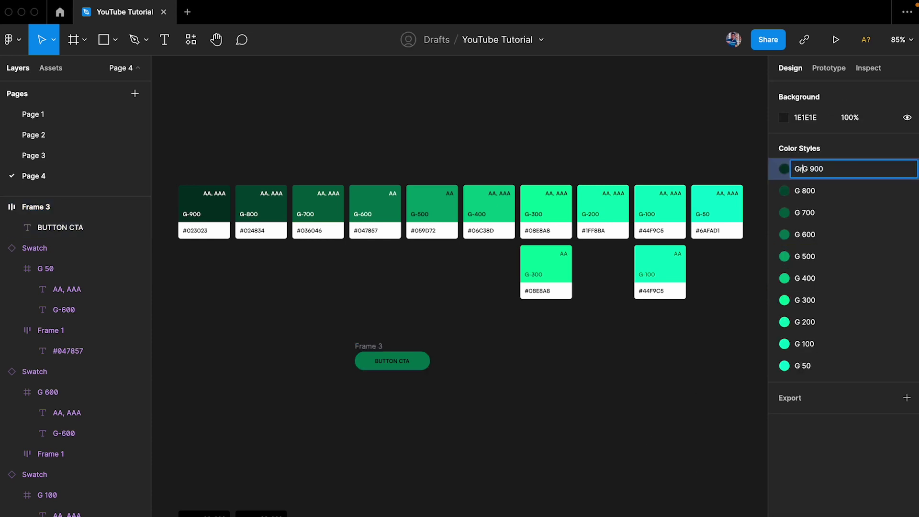
type("/")
key("Return")
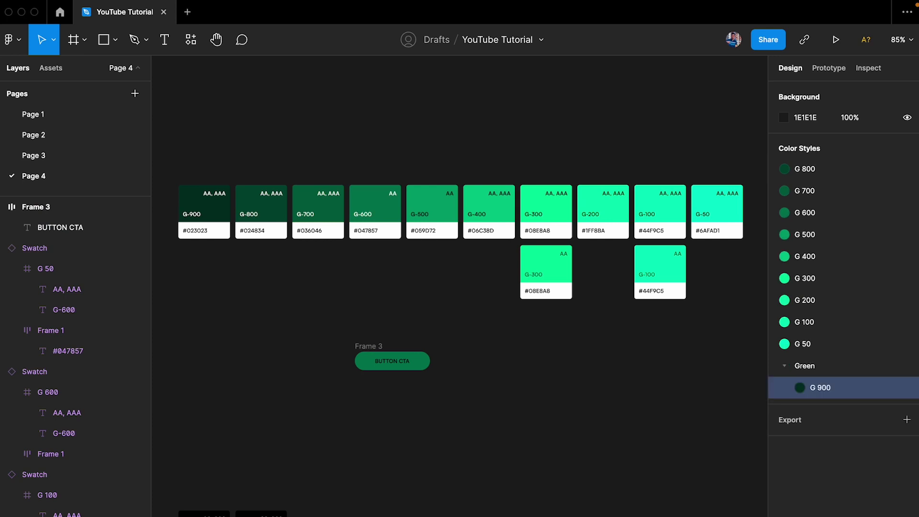
left_click(789, 367)
left_click(799, 371)
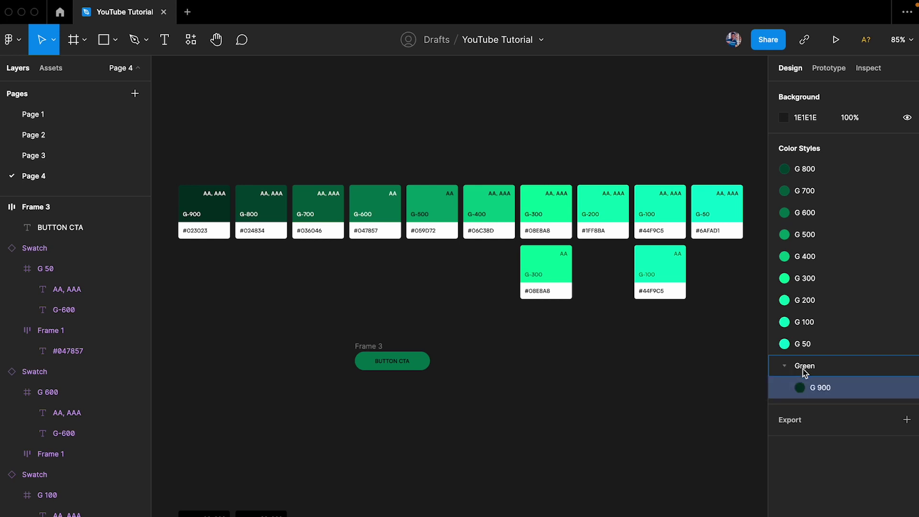
- Move the G 800 to G 50 color styles into the Green group below G 900 and collapse the group
left_click(810, 170)
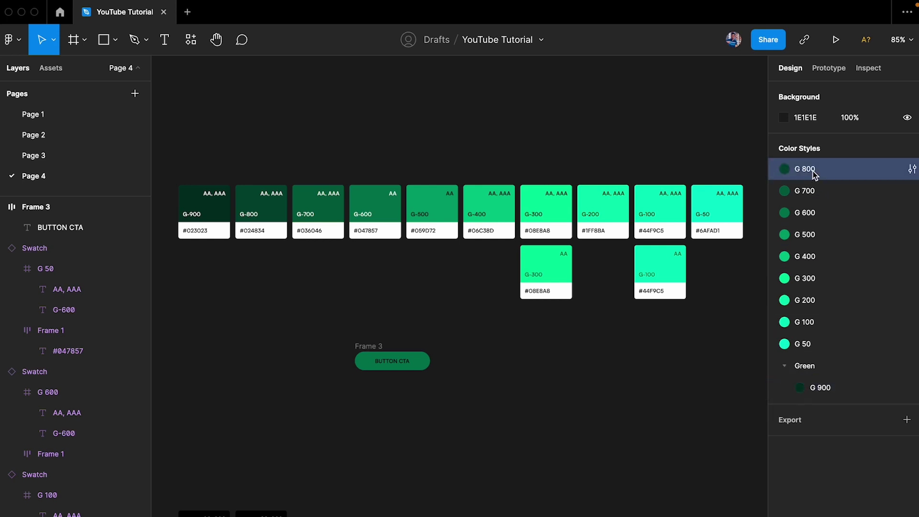
left_click(803, 348, "shift")
left_click_drag(818, 172, 831, 395)
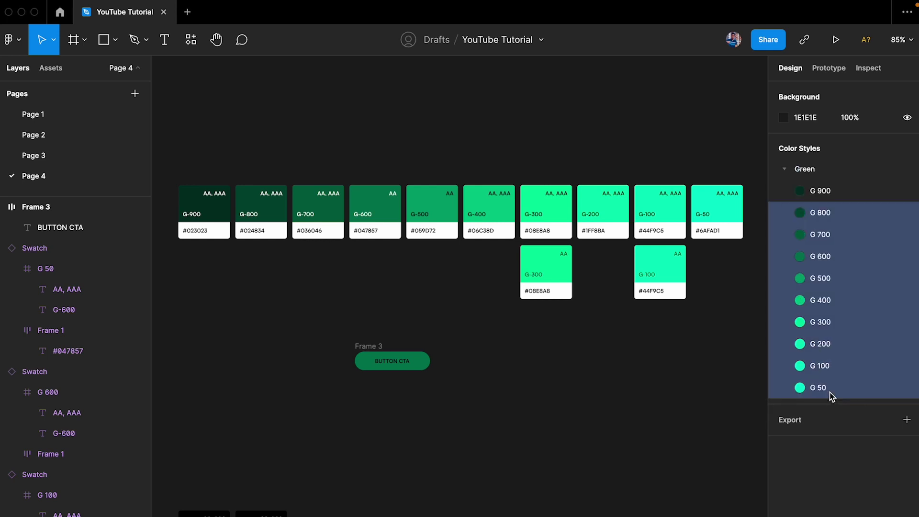
left_click(790, 170)
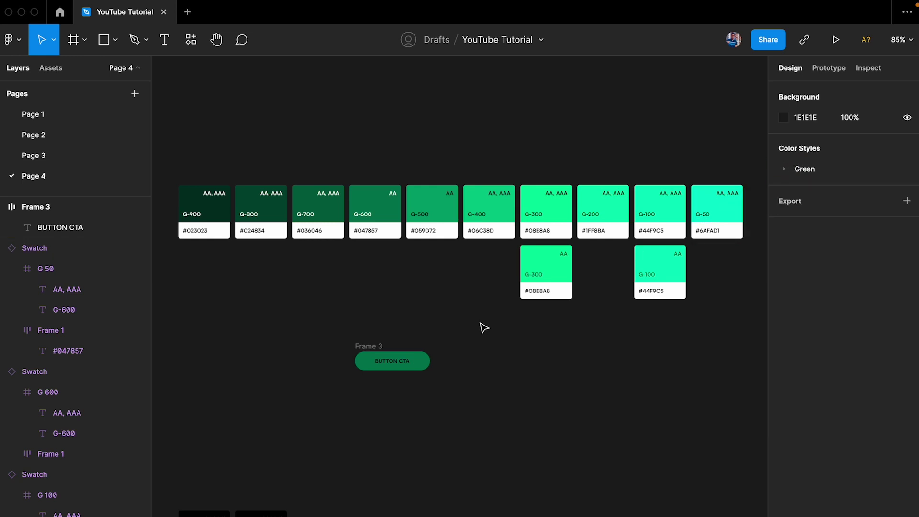
- Review the grouped Green styles available for the button frame's fill and compare them with the swatch row
left_click(362, 348)
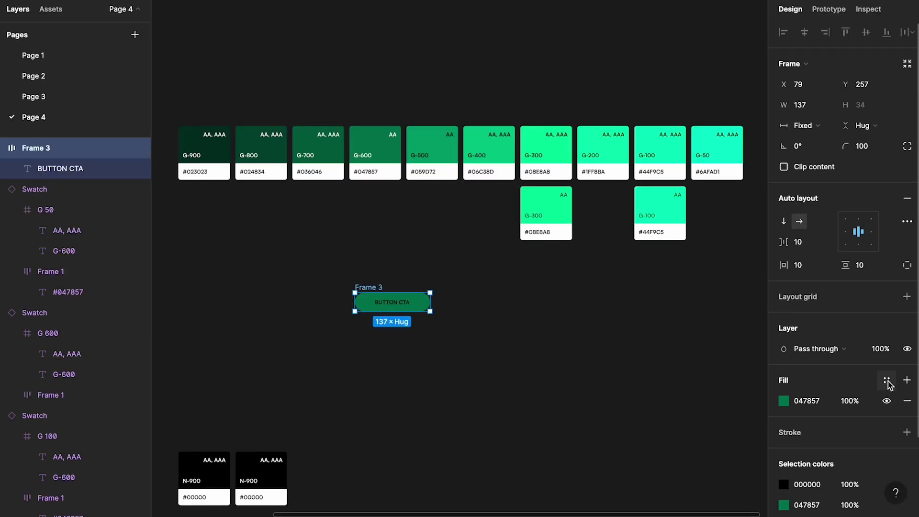
left_click(886, 439)
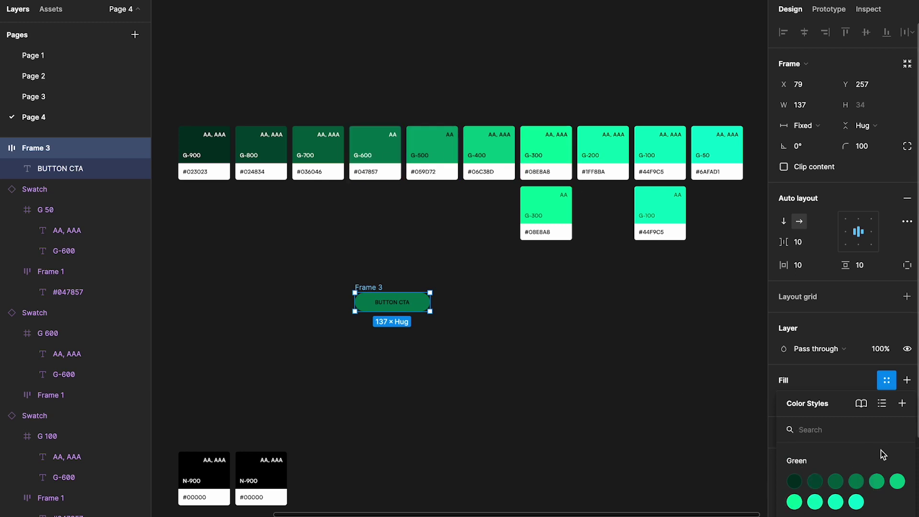
left_click(416, 339)
scroll(414, 335, "up", 5)
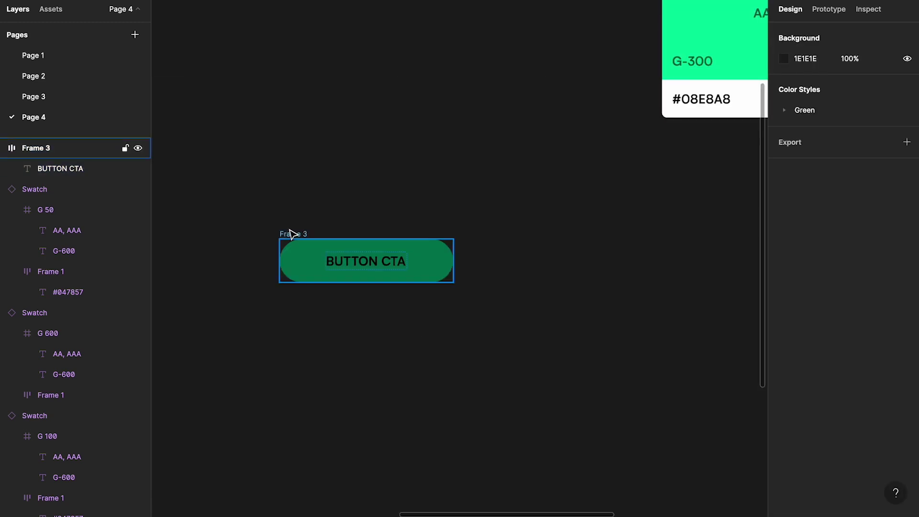
left_click(292, 234)
left_click(886, 380)
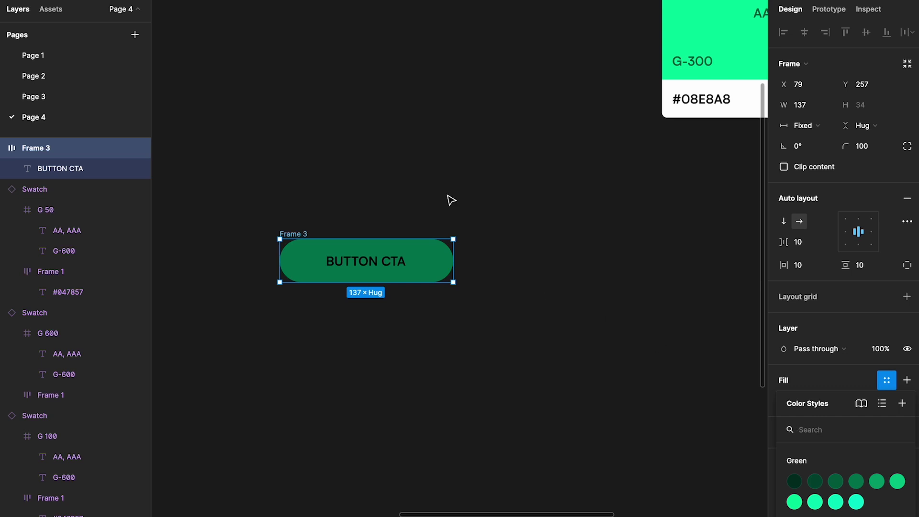
scroll(435, 182, "down", 5)
scroll(411, 158, "up", 5)
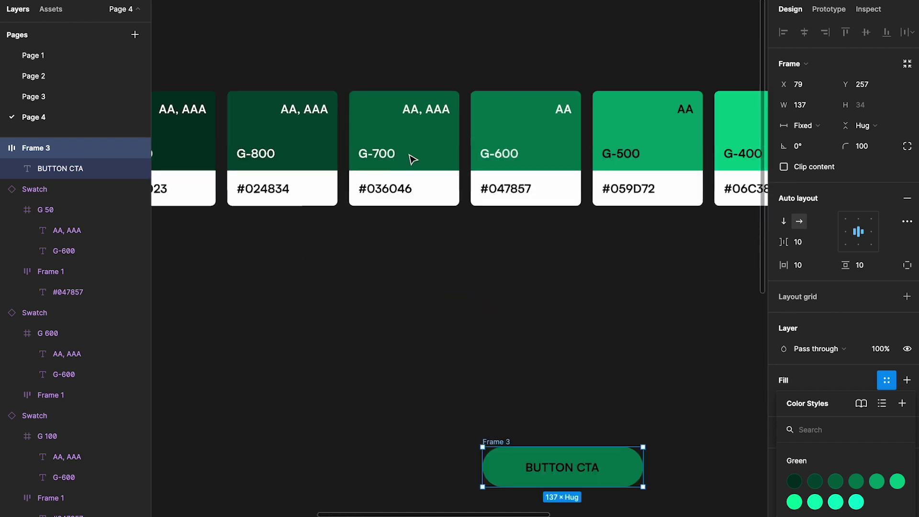
left_click(680, 412)
- Draw a rectangle about 85 × 54 above the button and fill it with the color sampled from the G-600 swatch
left_click(555, 157, "super")
left_click(582, 285)
key("r")
left_click_drag(493, 300, 593, 364)
key("i")
left_click(554, 154)
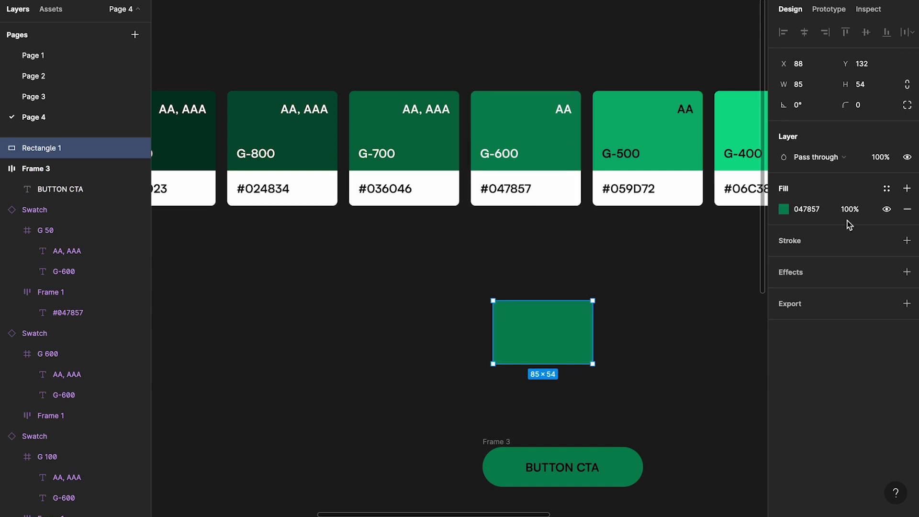
- Create a color style named Surface/Primary from the rectangle's fill
left_click(887, 188)
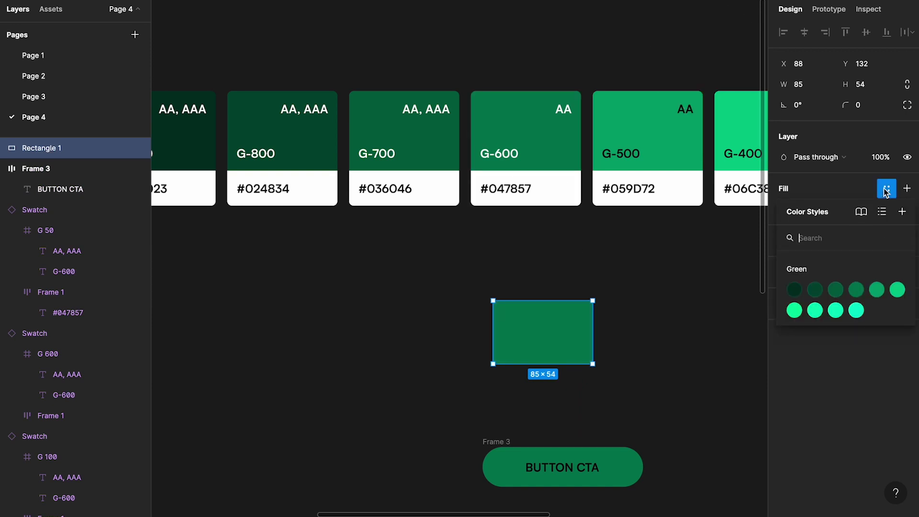
left_click(902, 212)
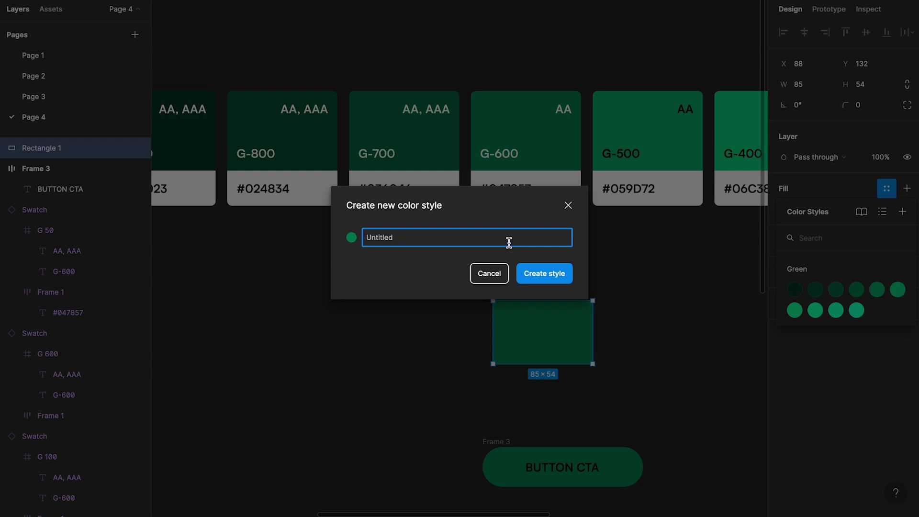
type("Priimr")
key("ctrl+a")
type("Sur")
key("Return")
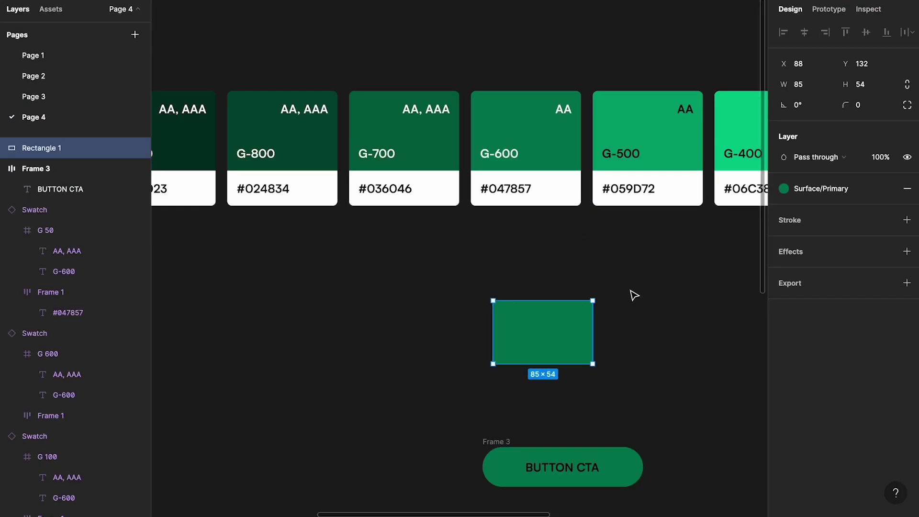
- Move the Surface group above the Green group in the color styles list
left_click(656, 303)
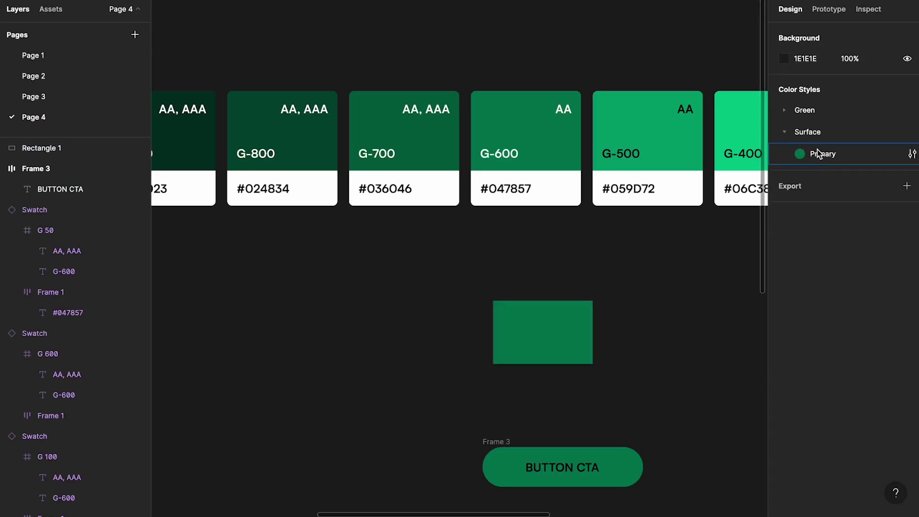
left_click_drag(788, 132, 799, 107)
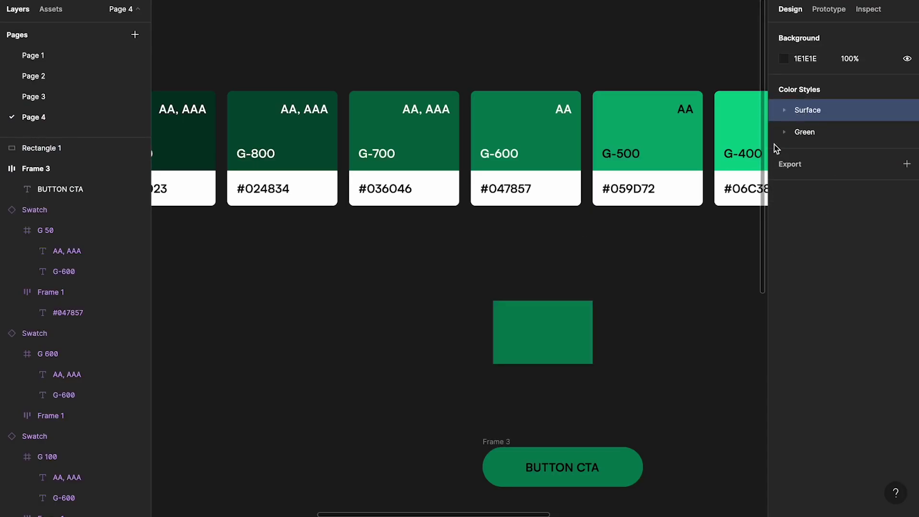
left_click(681, 251)
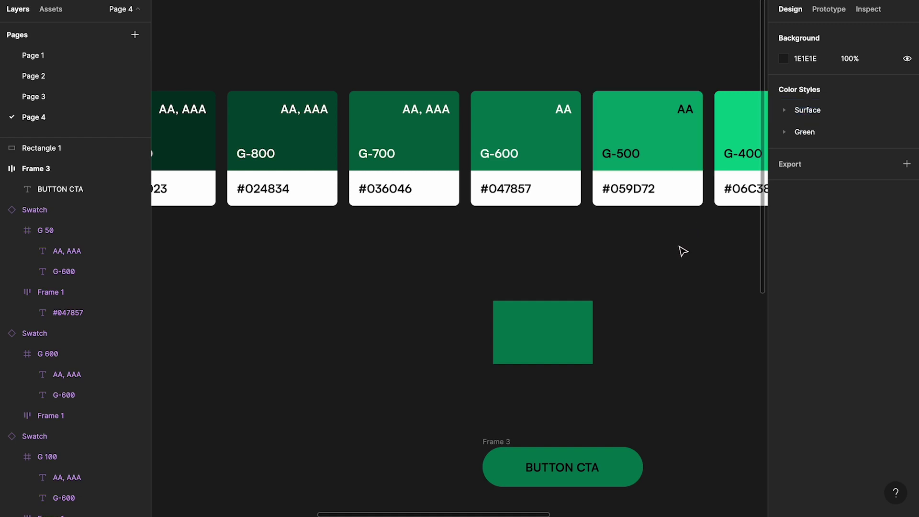
- Check the Surface group's Primary style among the color styles available for the button frame's fill
left_click(503, 452)
left_click(887, 381)
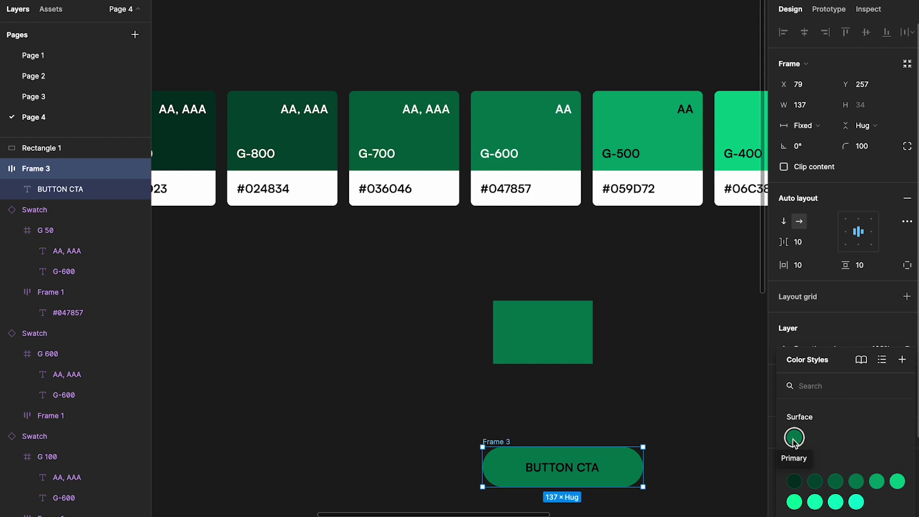
left_click(689, 344)
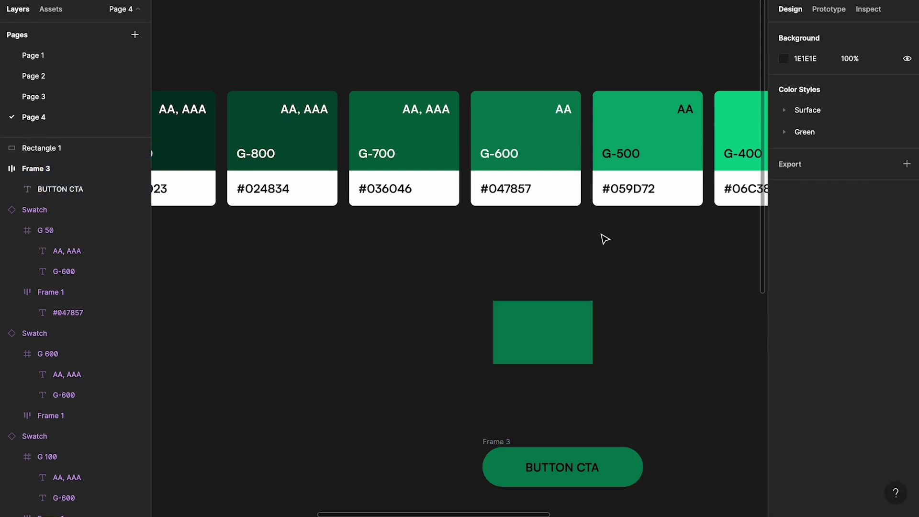
- Add the description G-600 to the Primary color style in the Surface group
left_click(784, 110)
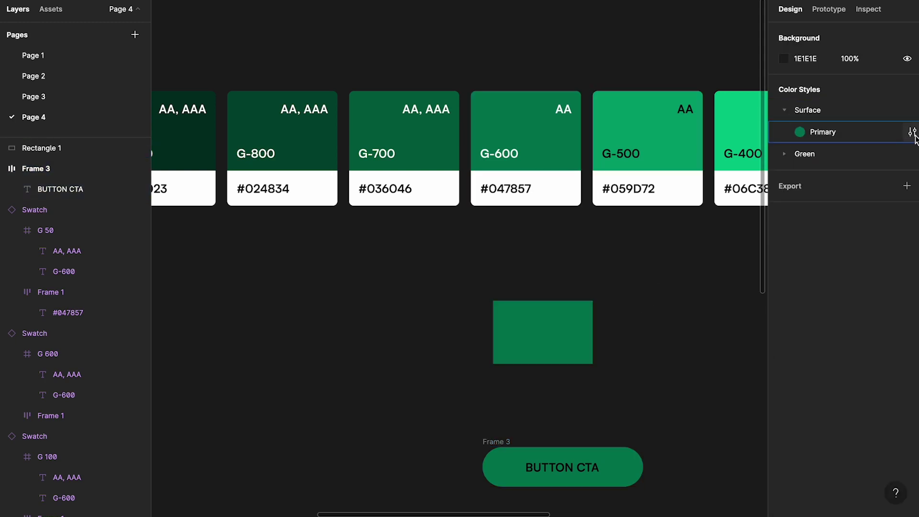
left_click(912, 132)
left_click(692, 193)
type("G-600")
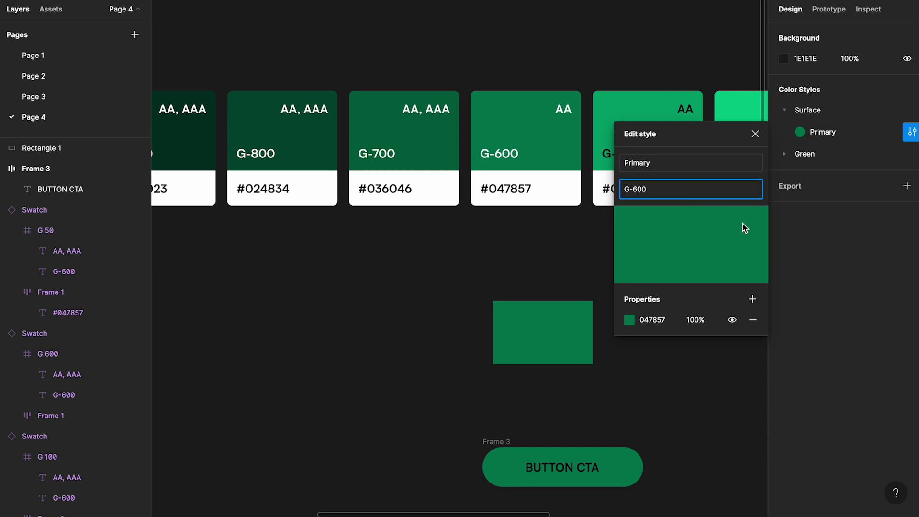
left_click(755, 134)
- Compare the Surface and Green style groups offered for the button frame's fill
left_click(489, 441)
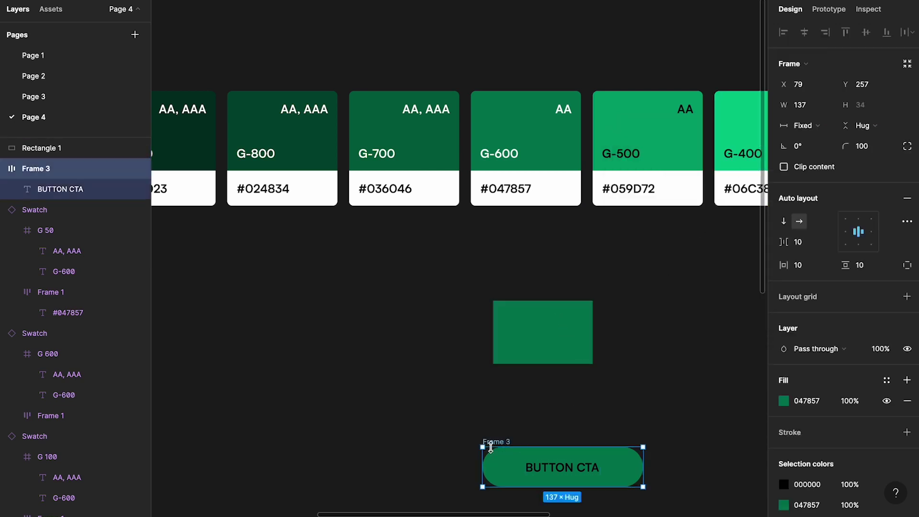
left_click(886, 380)
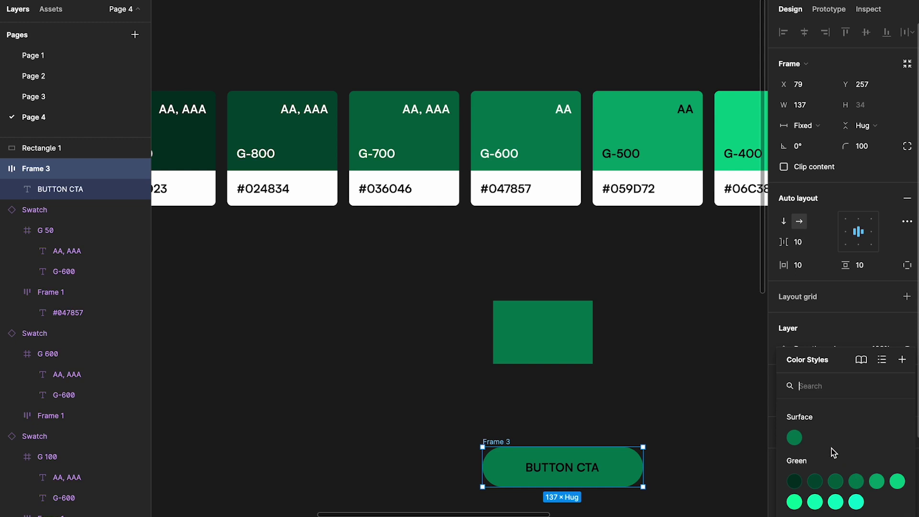
left_click(695, 378)
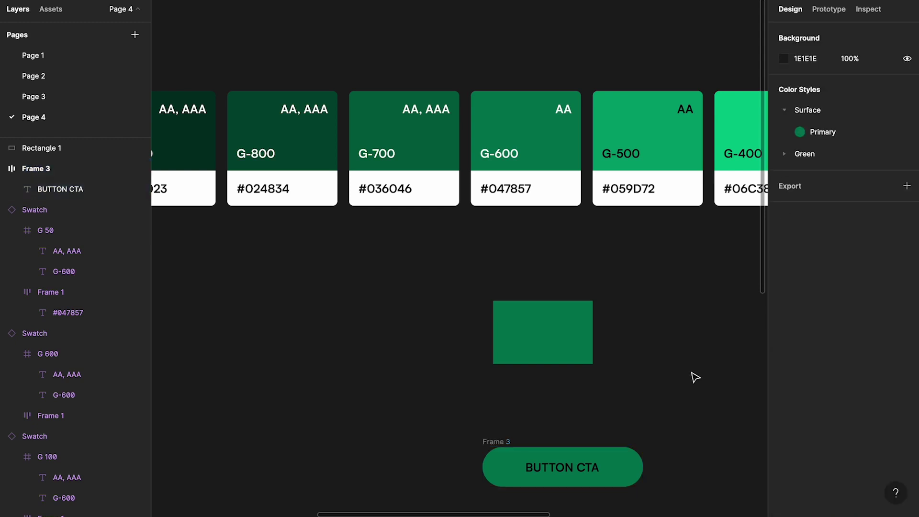
- Change the BUTTON CTA text's fill to white (FFFFFF)
double_click(589, 467)
left_click(782, 373)
left_click_drag(685, 307, 581, 165)
left_click(493, 279)
scroll(493, 278, "down", 2)
- Create a color style named Text/White from the BUTTON CTA text's fill
left_click(509, 385)
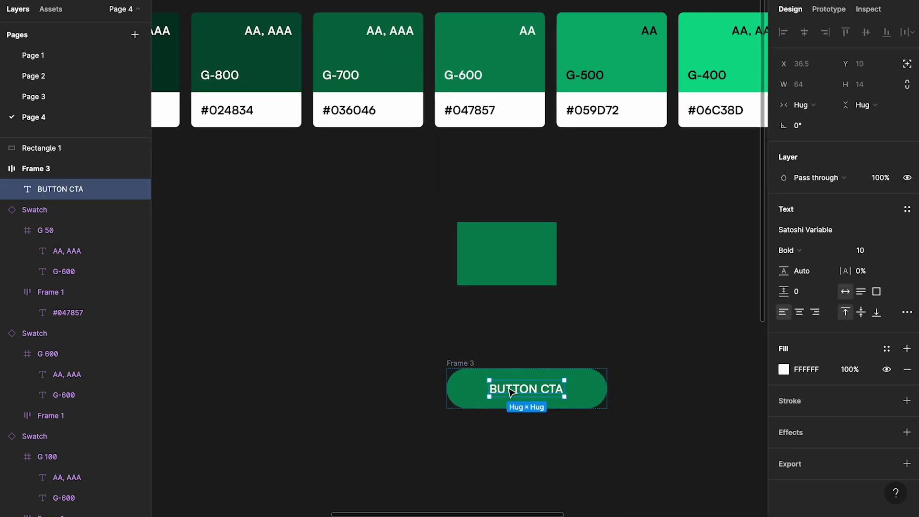
left_click(886, 348)
left_click(902, 362)
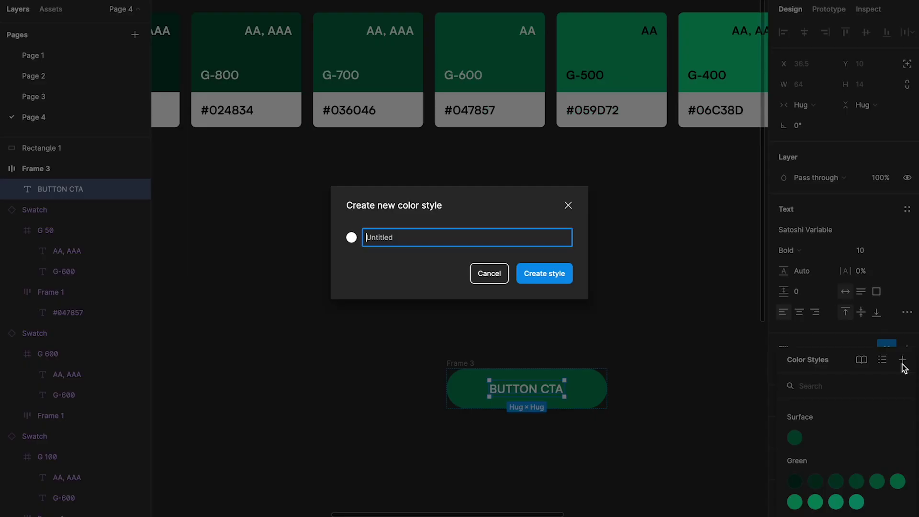
type("Tetx")
key("BackSpace")
key("BackSpace")
type("xt/White")
key("Return")
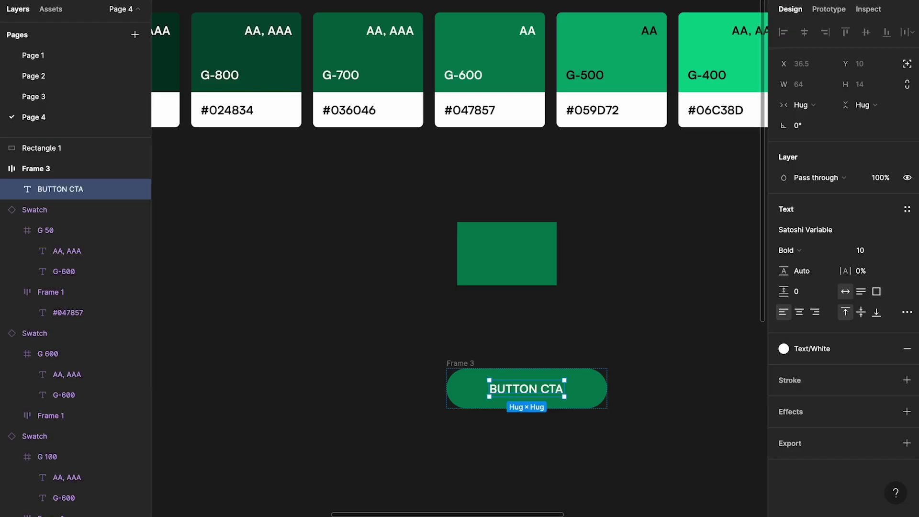
- Collapse the Text and Surface style groups and move the Text group between Surface and Green
left_click(663, 313)
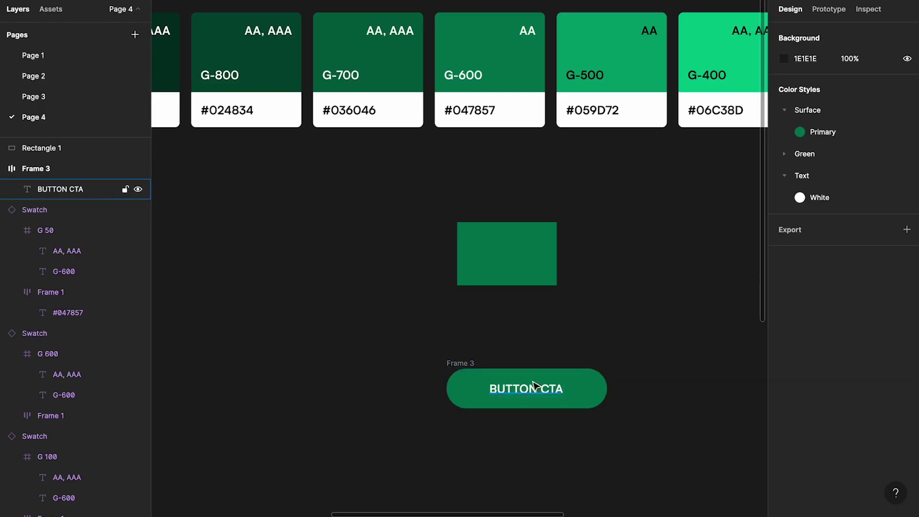
left_click(784, 175)
left_click(784, 111)
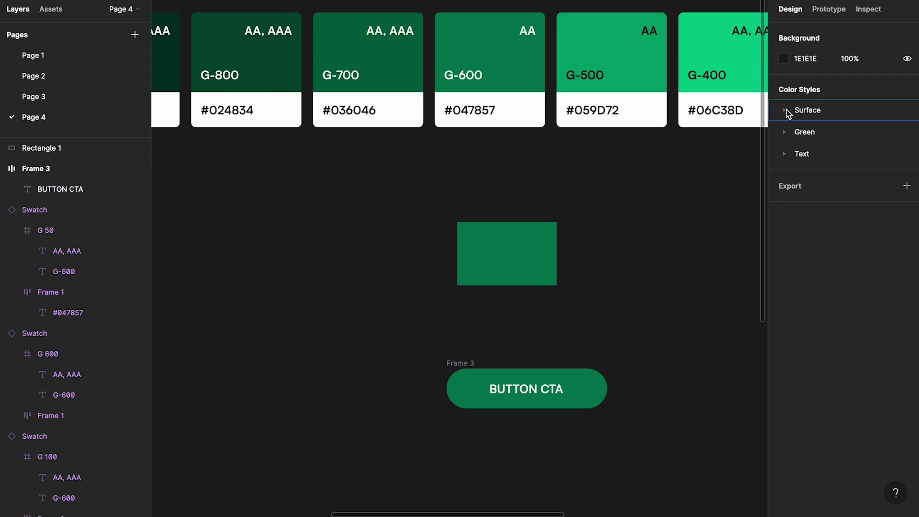
left_click(807, 156)
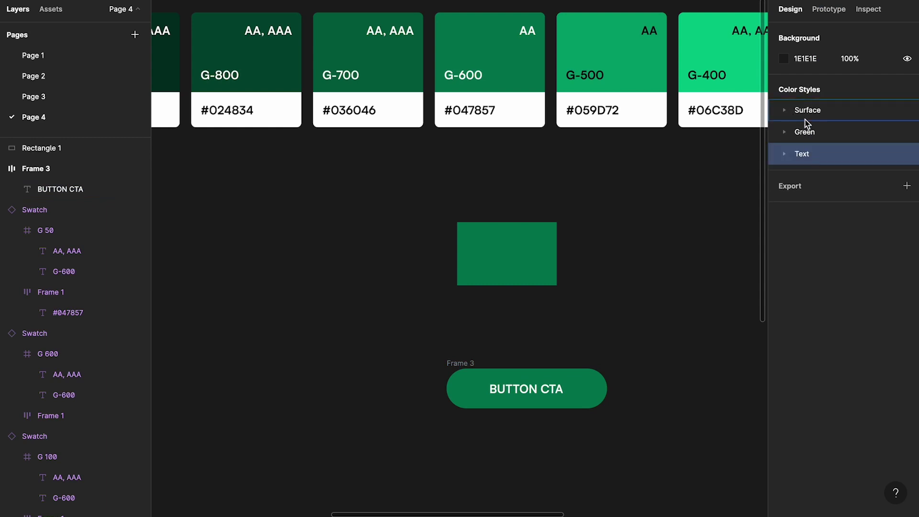
left_click_drag(801, 159, 801, 128)
- Check the button label's Text/White style in its list of available color styles
left_click(578, 381)
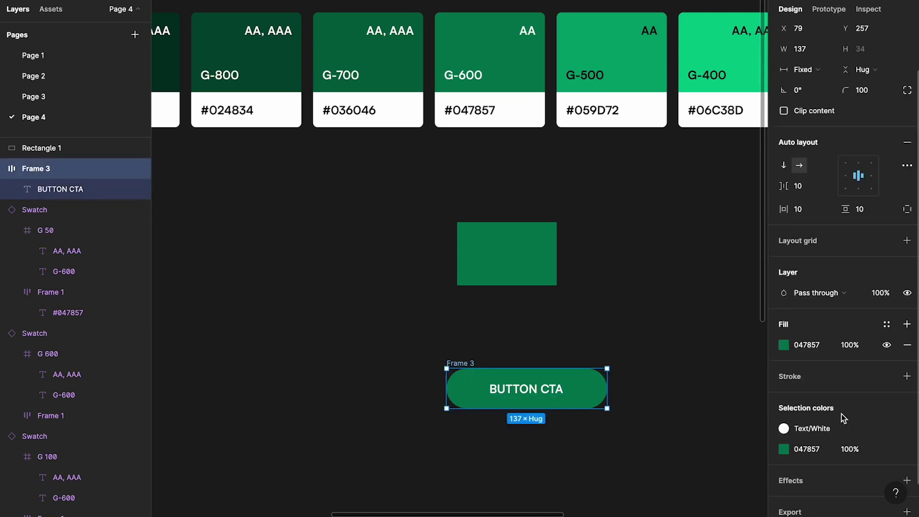
left_click(526, 390)
left_click(813, 351)
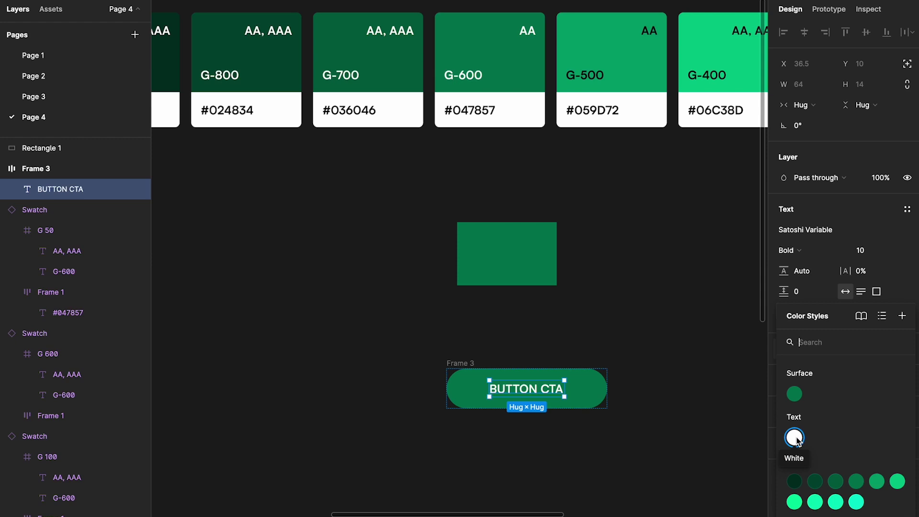
left_click(640, 324)
- Duplicate the green button beside the original and set the copy's fill to white (FFFFFF)
left_click_drag(471, 360, 661, 367)
scroll(661, 366, "right", 2)
left_click(783, 401)
left_click_drag(688, 247, 515, 112)
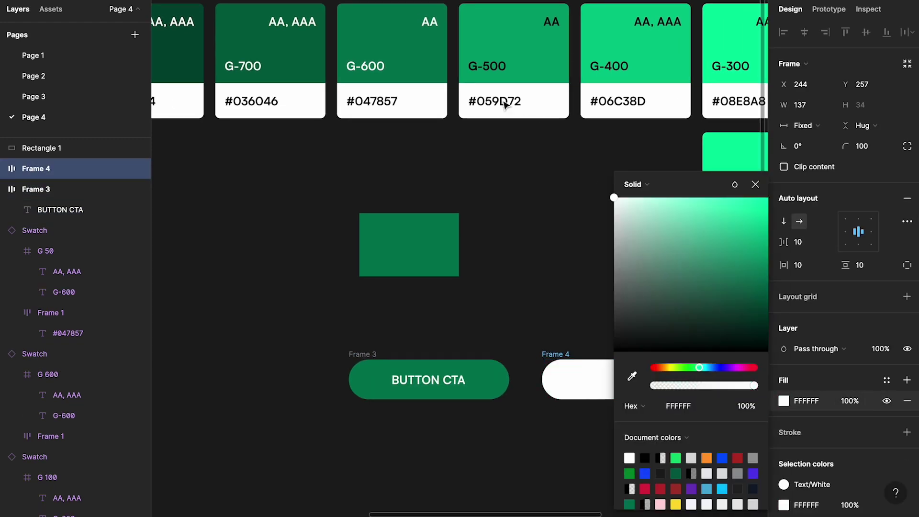
left_click(538, 269)
- Detach the Text/White style from the white button's label and set its fill to 000000
double_click(604, 376)
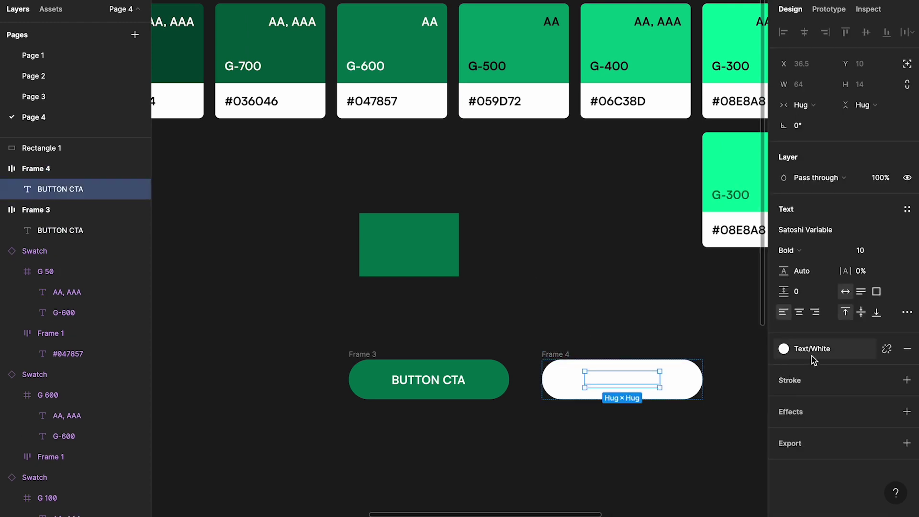
left_click(886, 348)
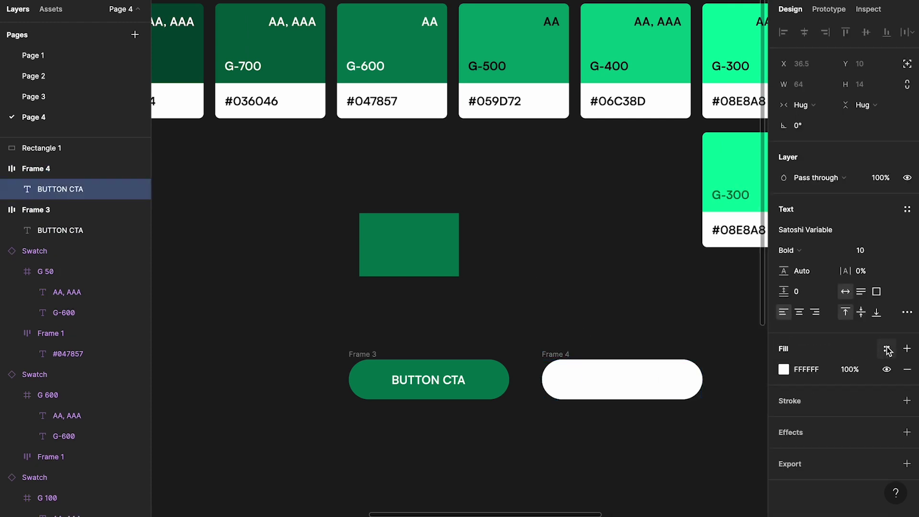
left_click(785, 370)
type("000000")
key("Return")
left_click(530, 343)
- Create a color style named Text/Inverted from the white button label's black fill
double_click(603, 374)
left_click(886, 348)
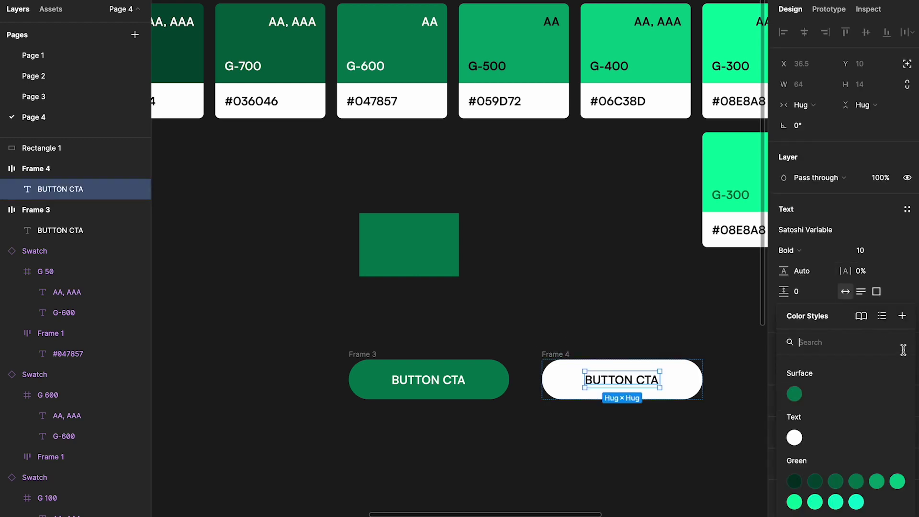
left_click(903, 318)
type("Text/Bod")
key("BackSpace")
key("BackSpace")
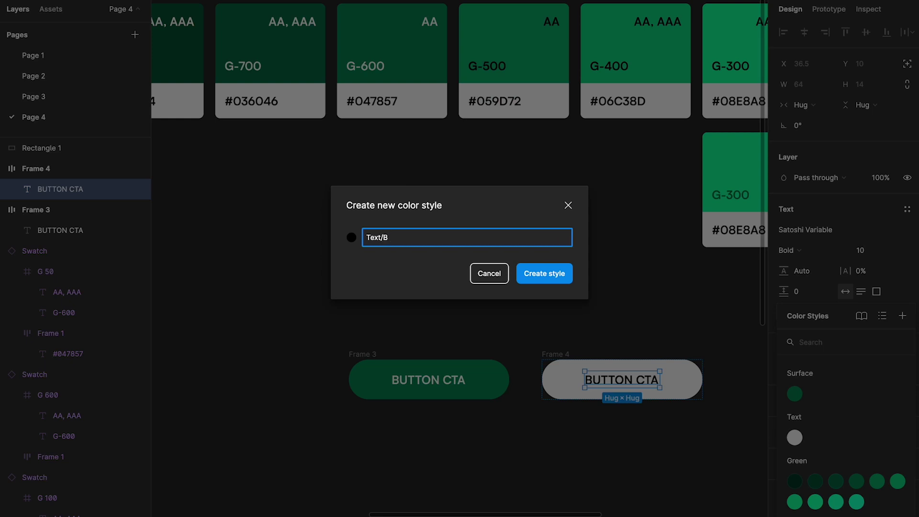
type("nverted")
key("Return")
left_click(648, 328)
- Review the Text styles available for the white button's label and compare them with the N-900 neutral swatches
left_click(586, 362)
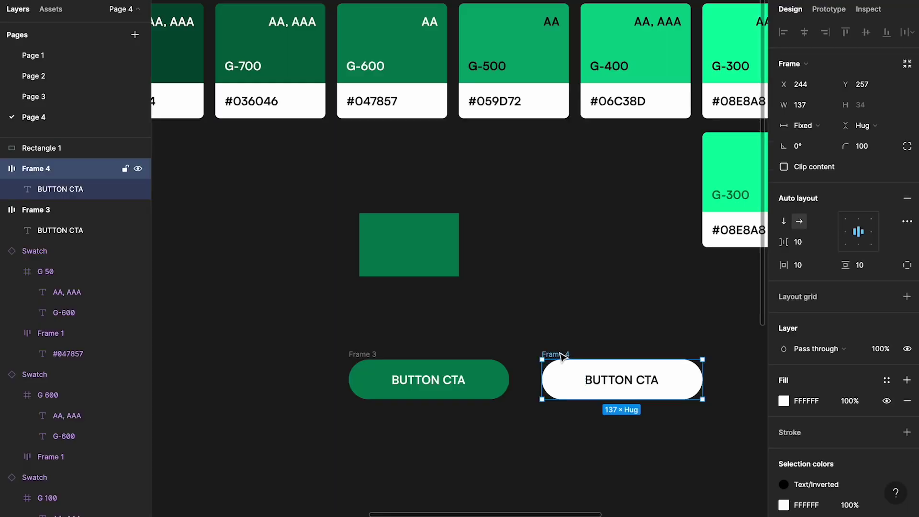
double_click(644, 381)
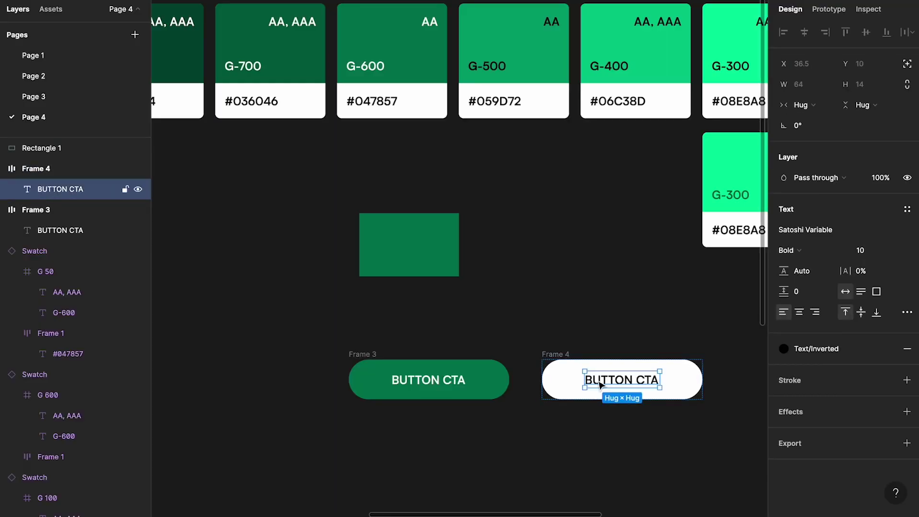
left_click(830, 349)
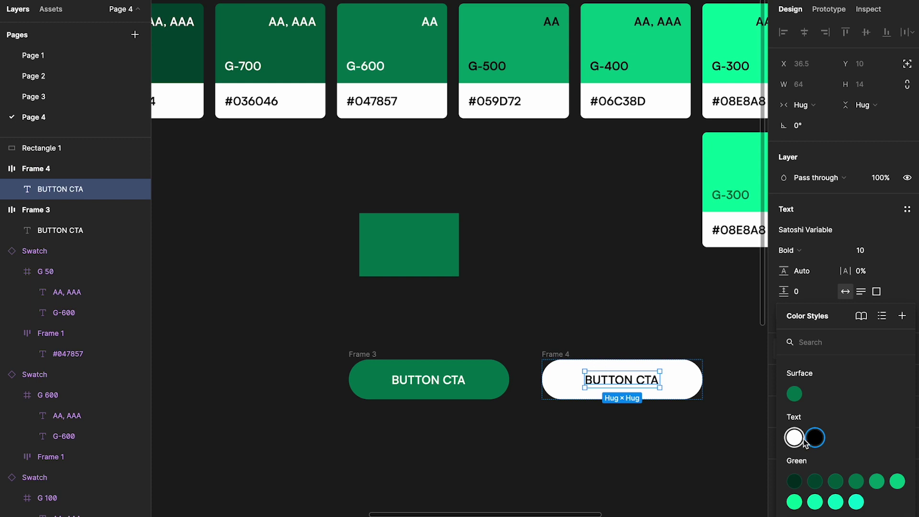
scroll(625, 443, "down", 3)
scroll(625, 444, "down", 10)
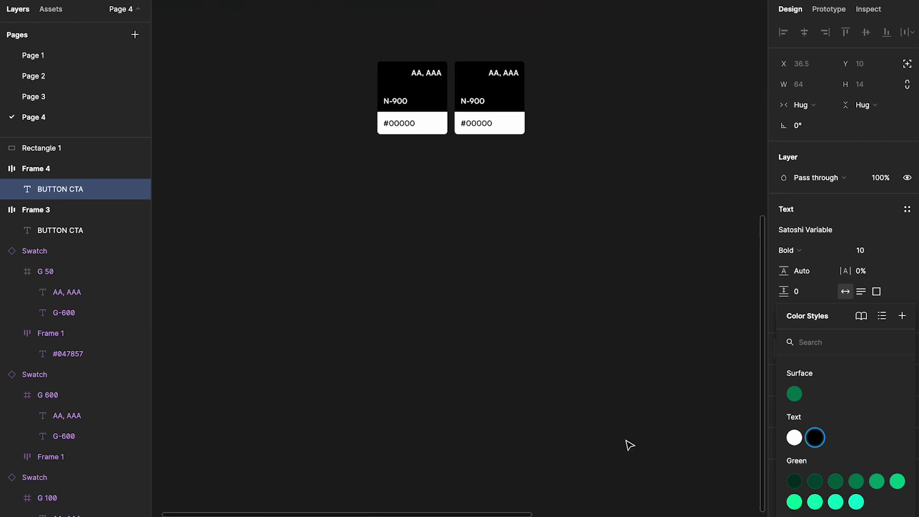
scroll(420, 234, "up", 2)
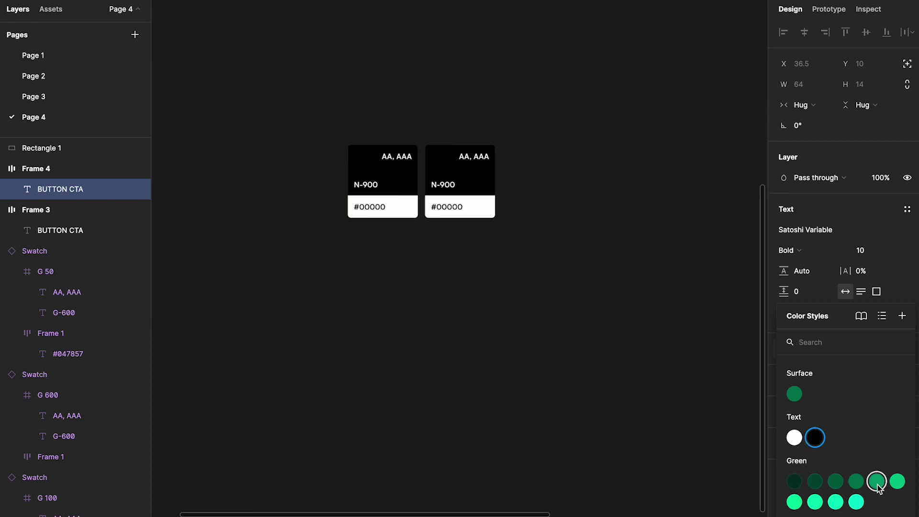